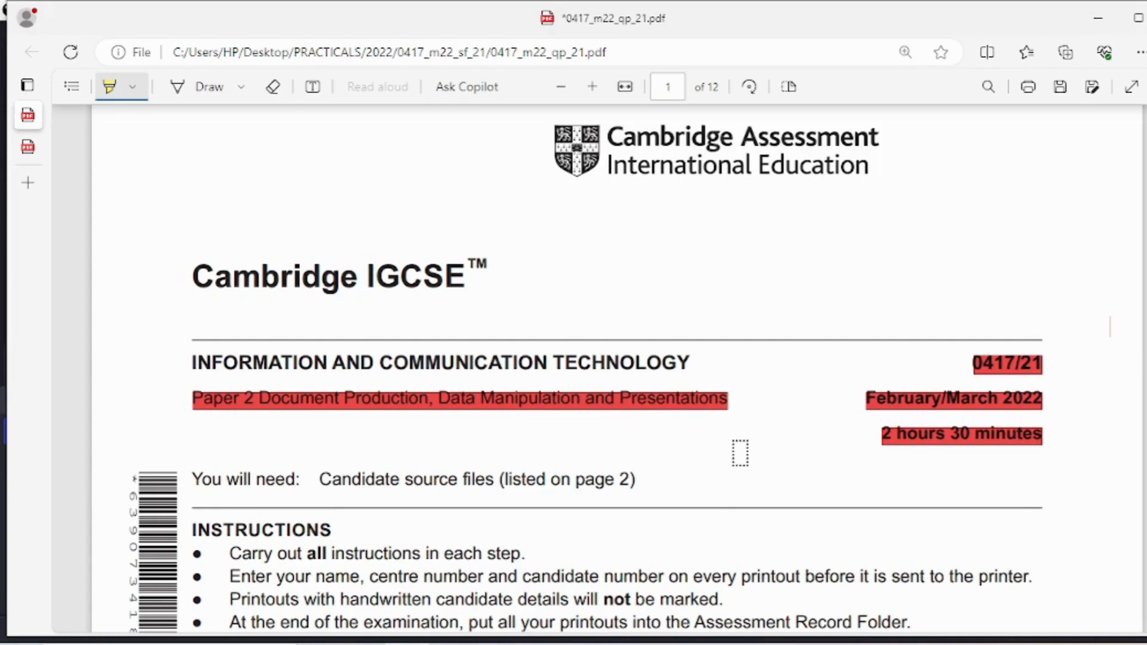
Highlight the page-2 Task 1 lines about opening M2221EVIDENCE.rtf and personal details, then switch to File Explorer.
scroll(740, 451, down, 20)
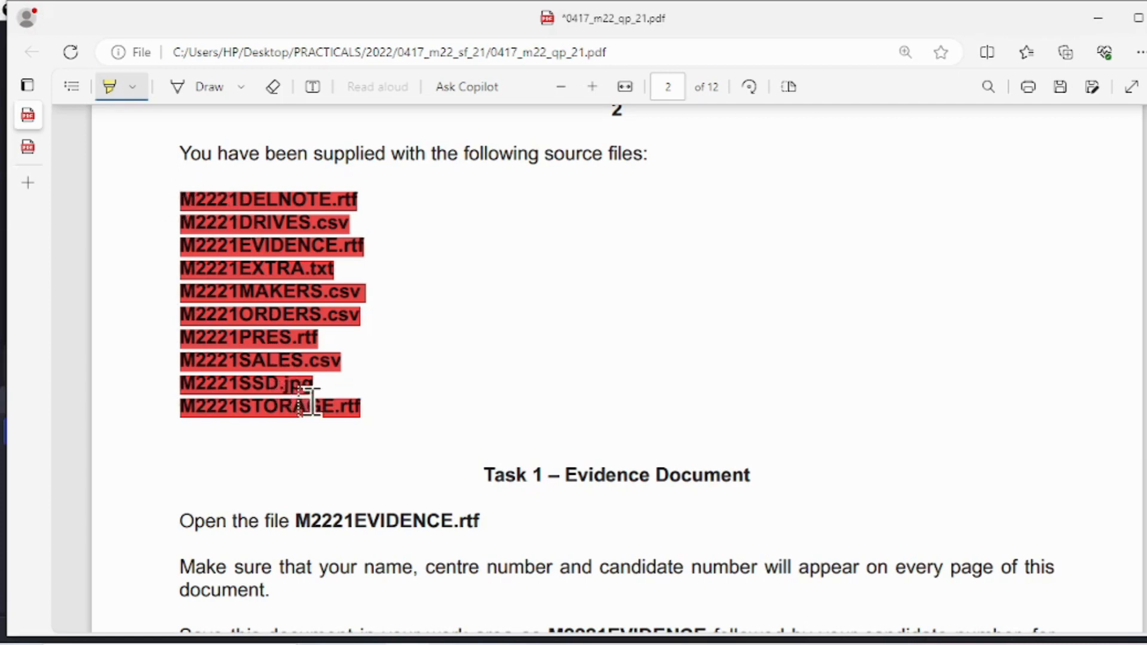
scroll(623, 386, down, 2)
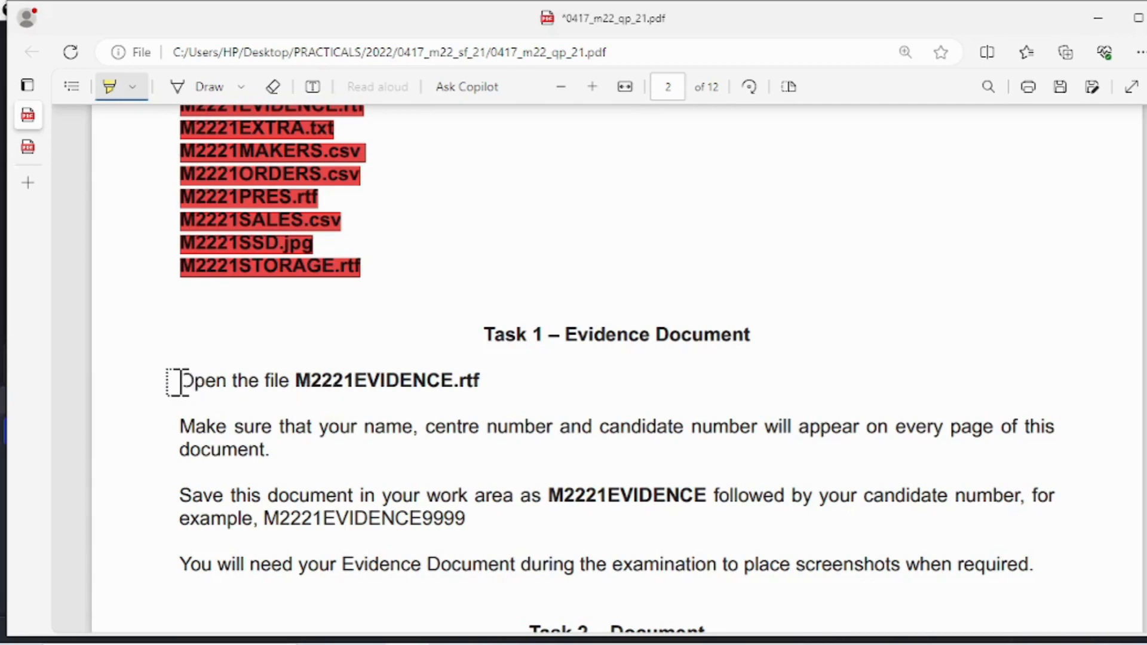
drag(177, 383, 495, 386)
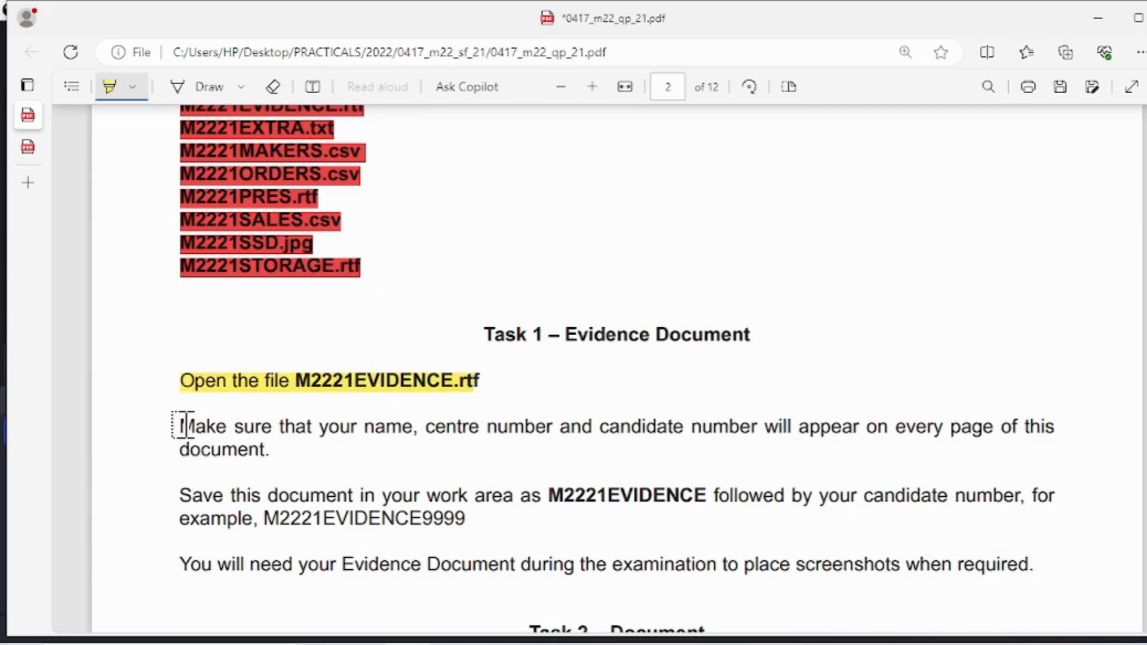
drag(182, 426, 1018, 426)
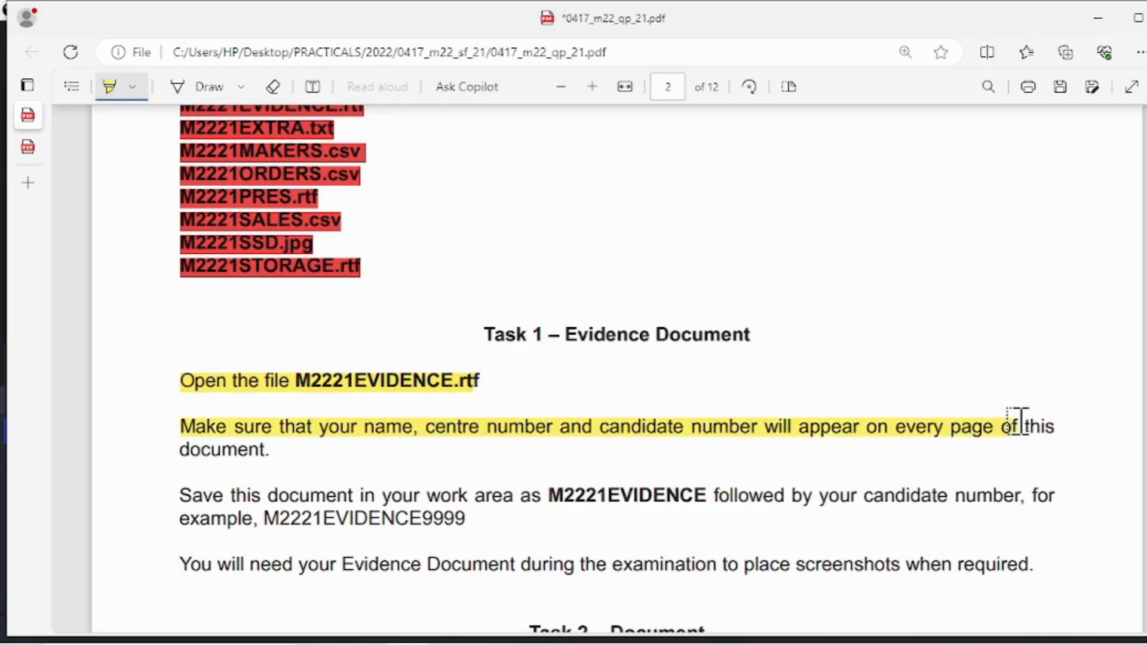
mouse_move(456, 636)
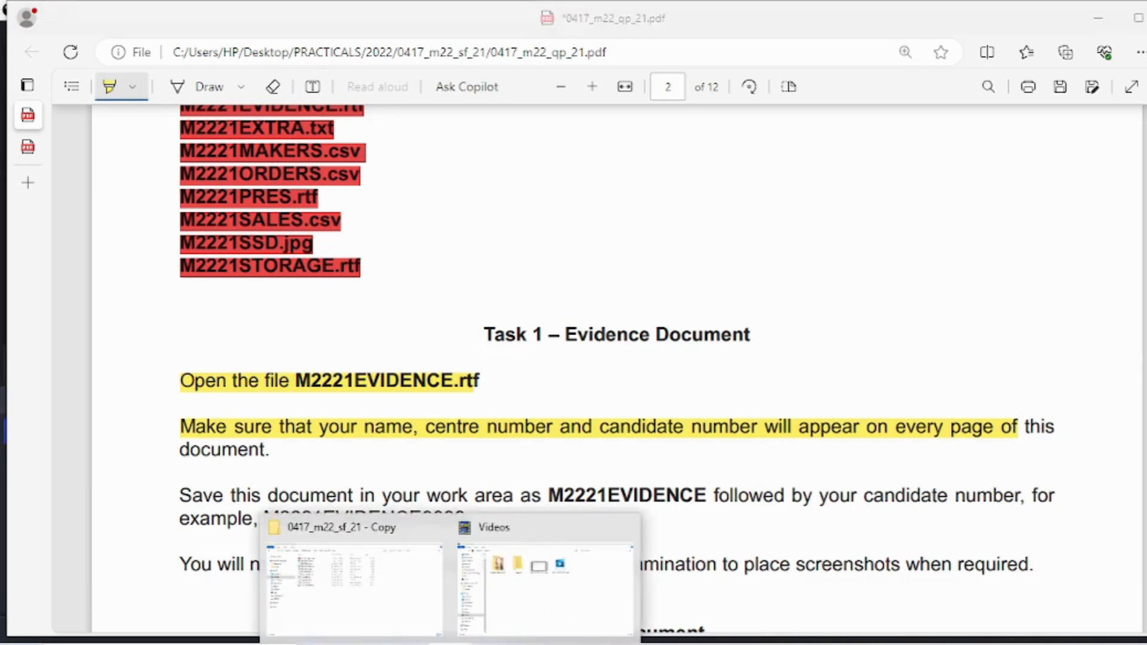
click(382, 597)
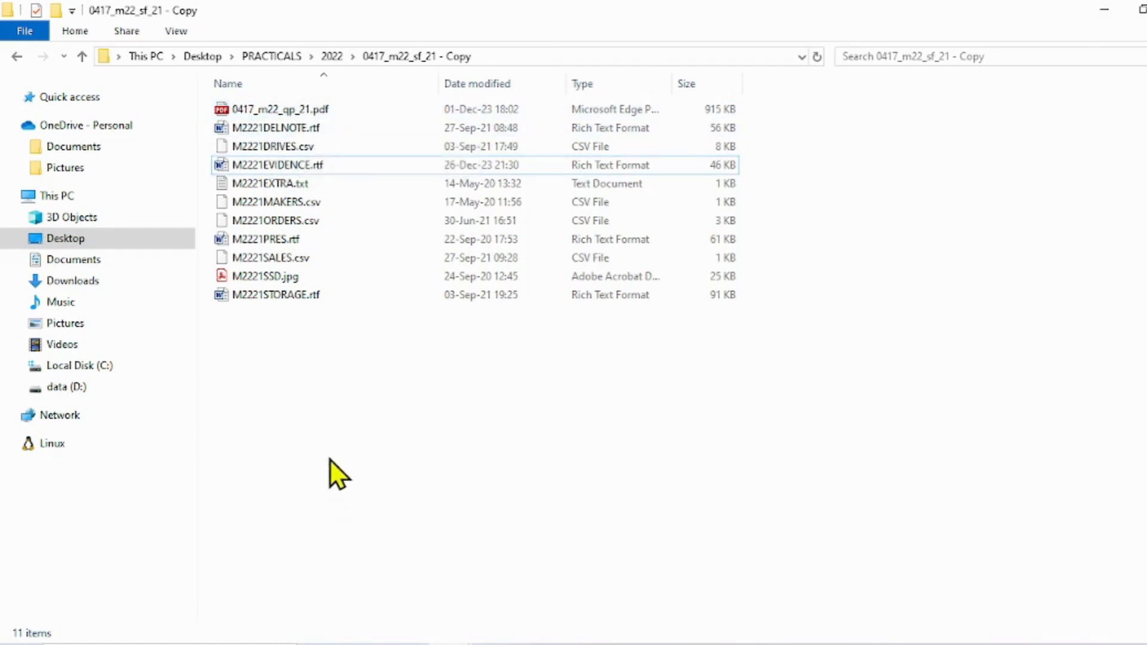
Open M2221EVIDENCE.rtf in Word from the 0417_m22_sf_21 - Copy folder.
double_click(301, 167)
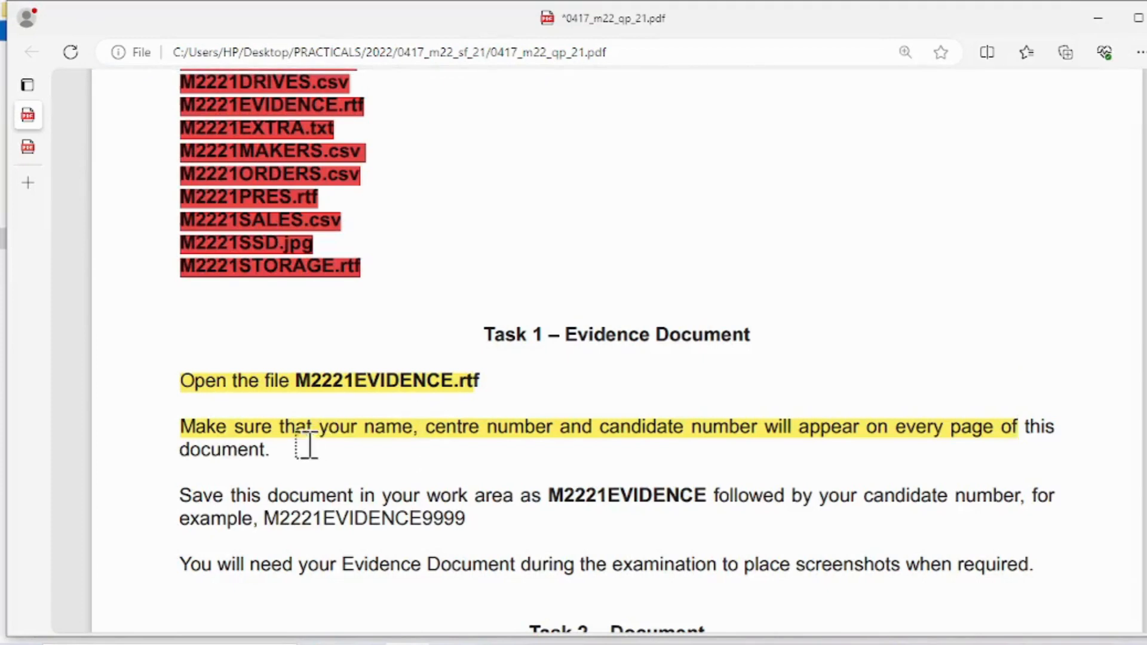
Re-highlight the 'name, centre number and candidate number' phrase and dismiss Word's activation prompt.
drag(313, 428, 595, 431)
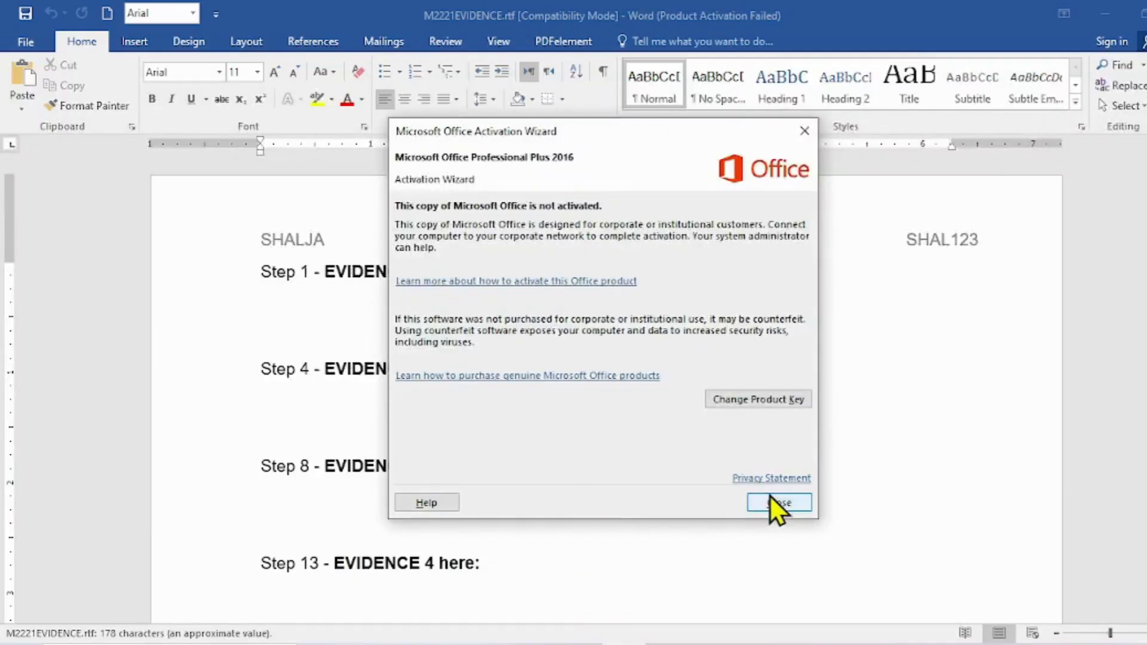
click(770, 502)
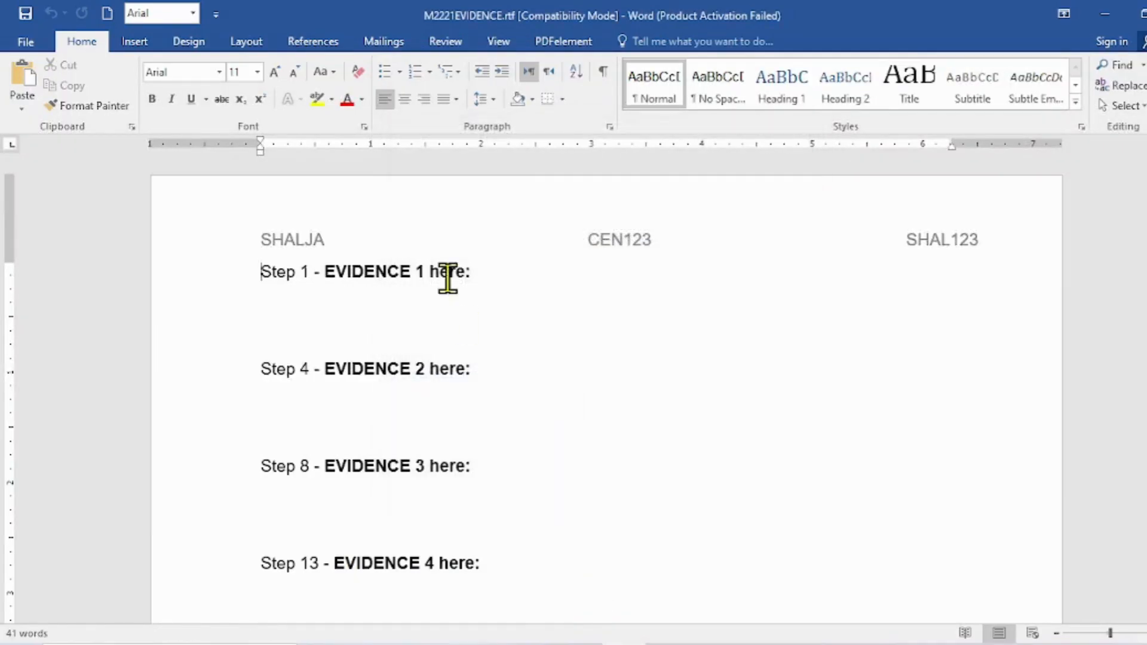
Check the header's name, centre number and candidate number entries, then return to the exam PDF.
double_click(469, 226)
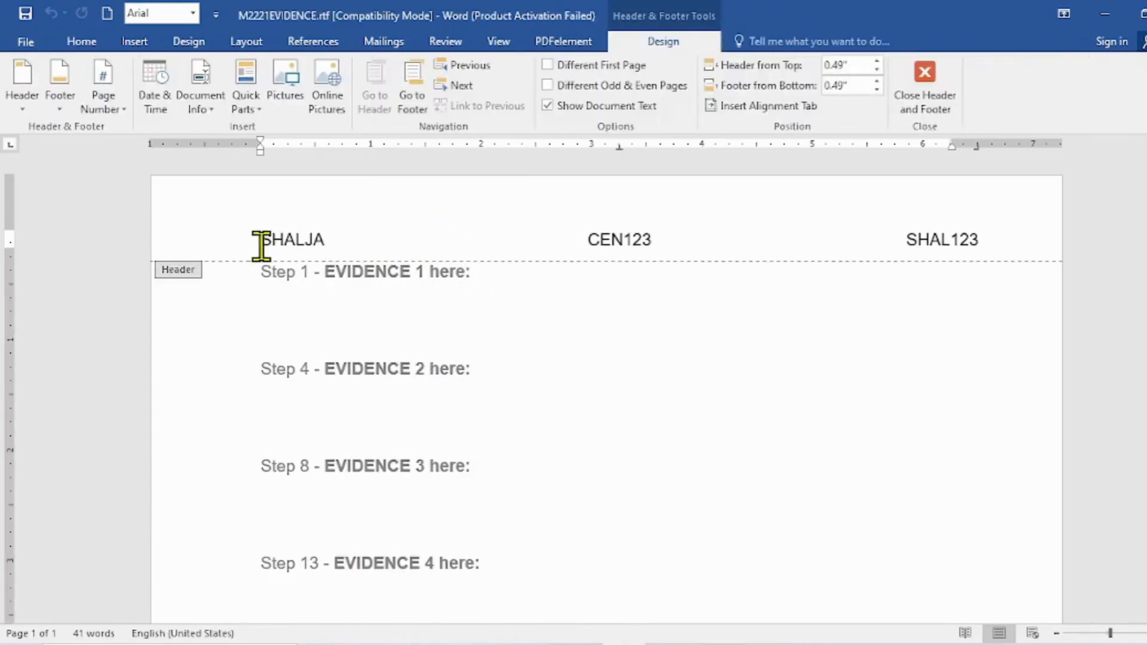
drag(256, 239, 330, 241)
drag(587, 241, 654, 241)
drag(917, 239, 965, 239)
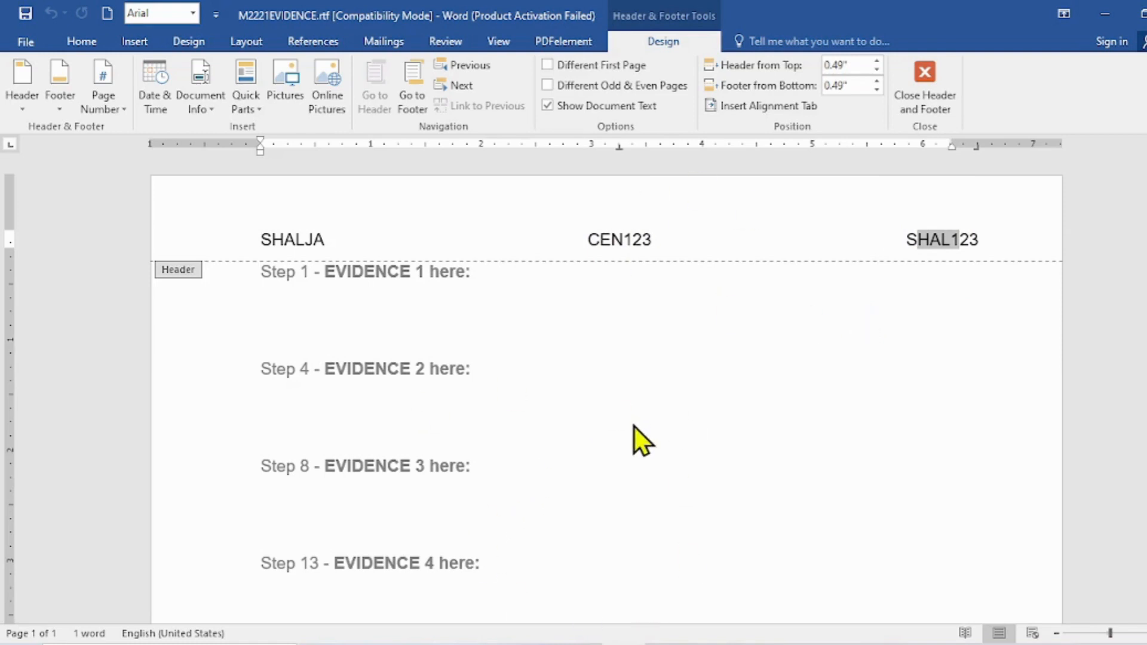
double_click(677, 293)
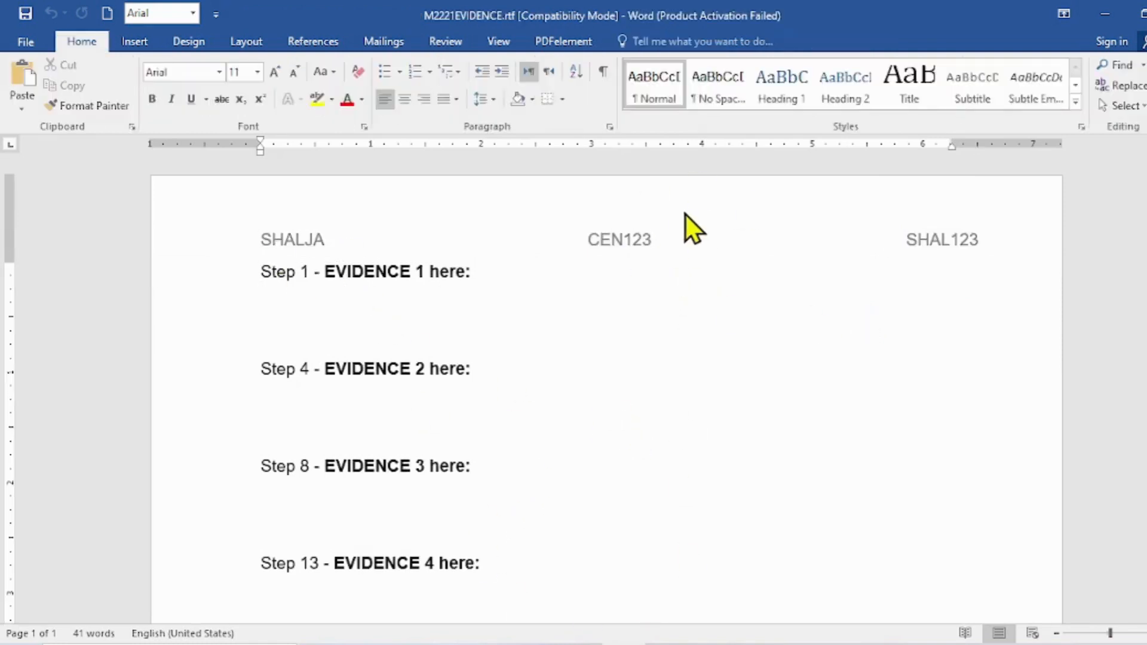
key(alt+Tab)
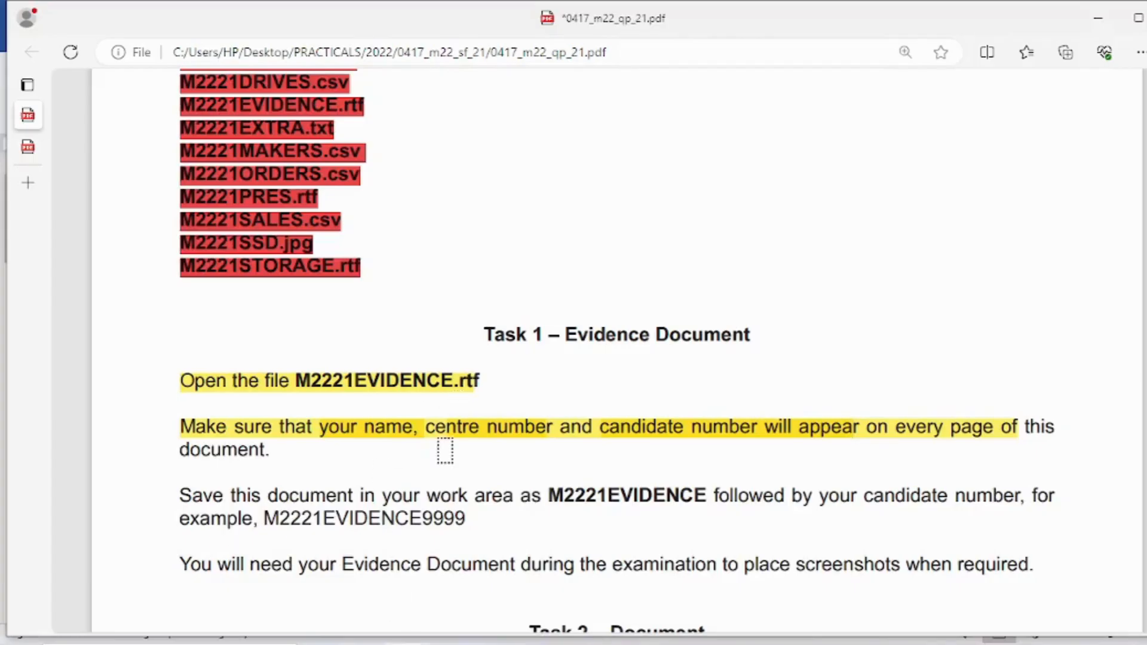
Select 'candidate number' in the Task 1 save instruction, then return to the Word evidence document.
scroll(446, 449, down, 2)
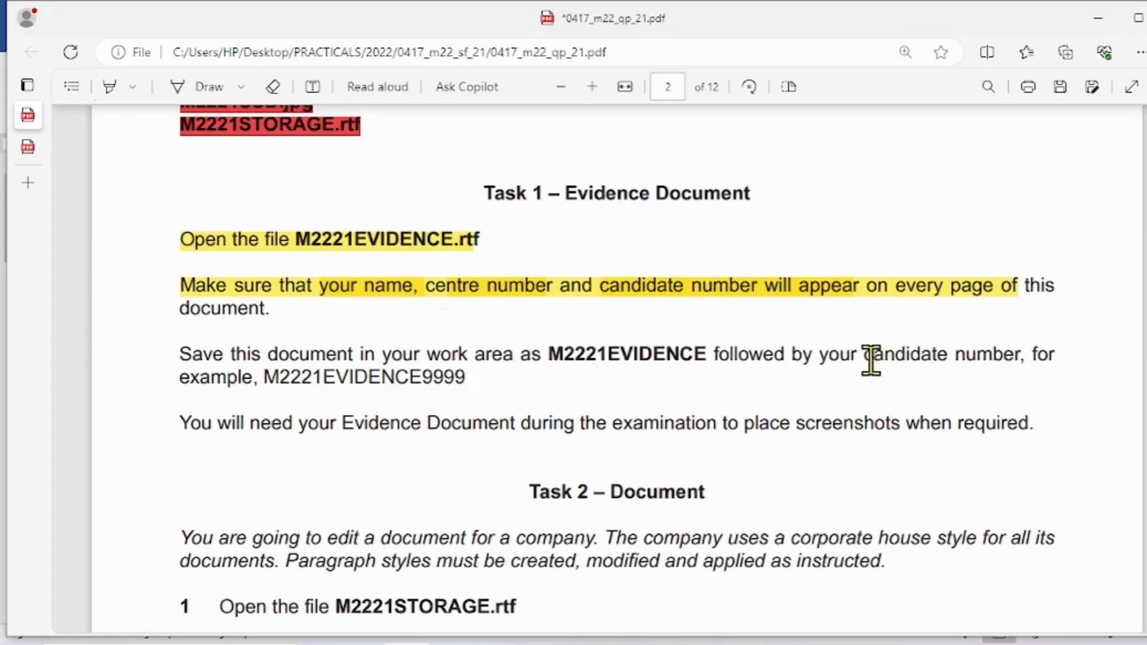
drag(865, 355, 1004, 357)
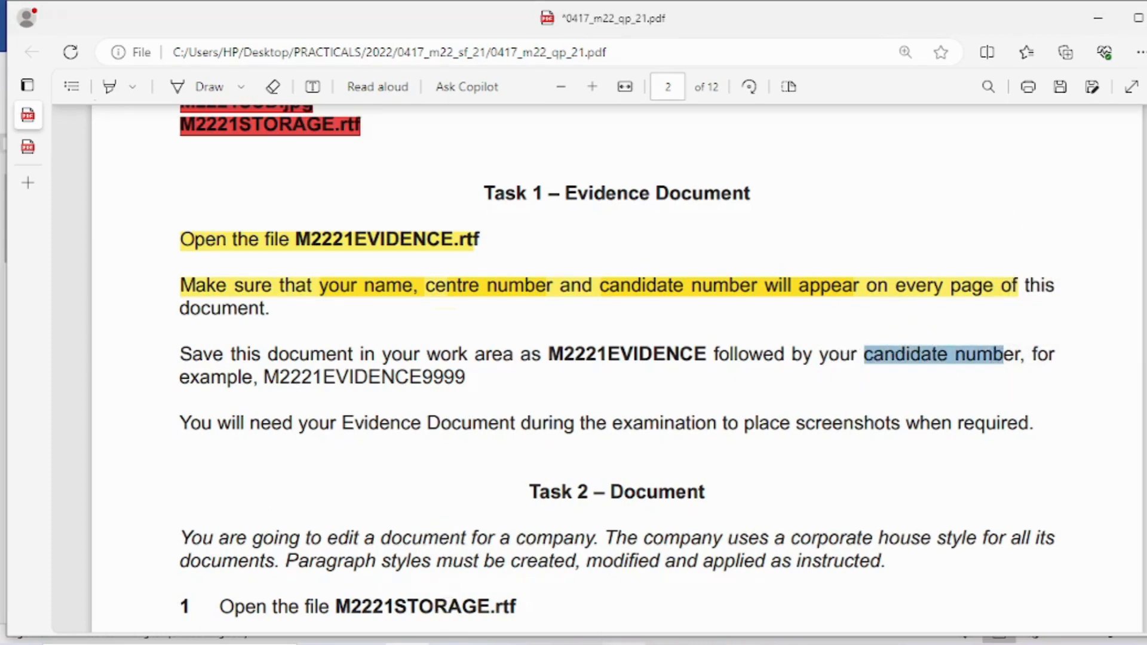
click(626, 644)
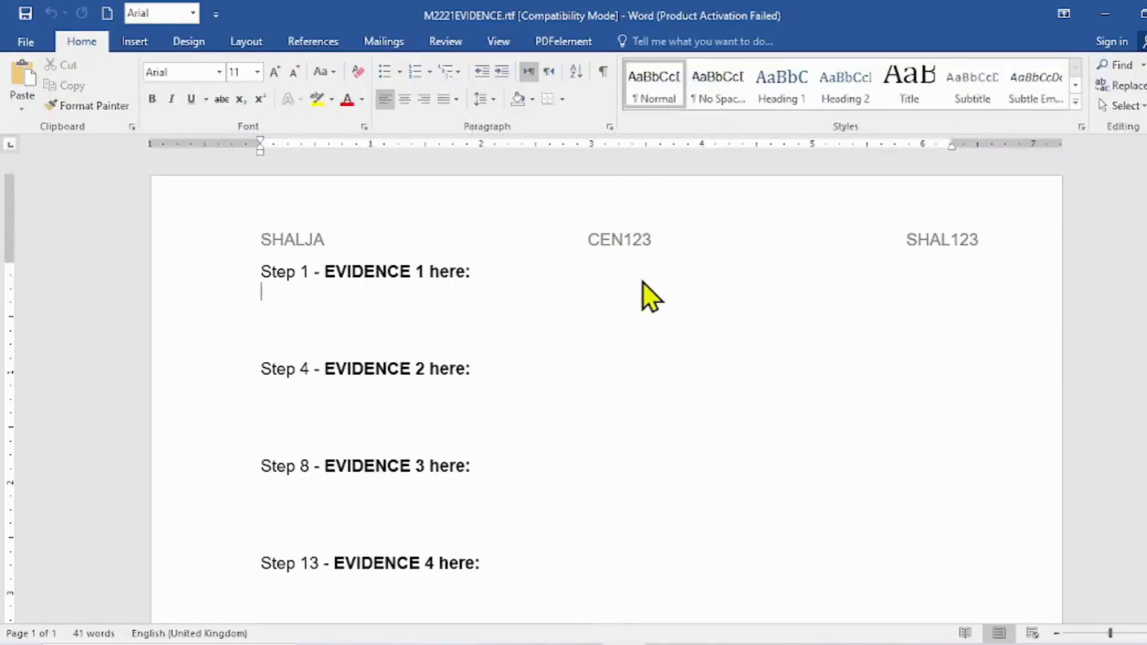
Open the Save As screen and reread the save-name instruction in the exam PDF.
click(26, 45)
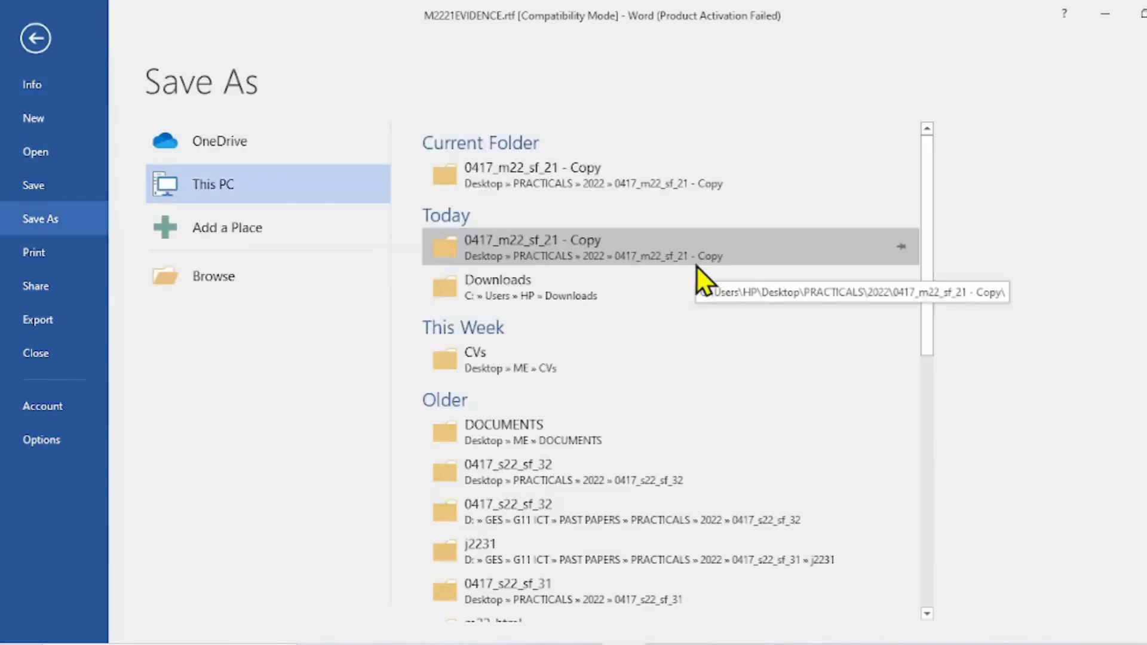
mouse_move(537, 644)
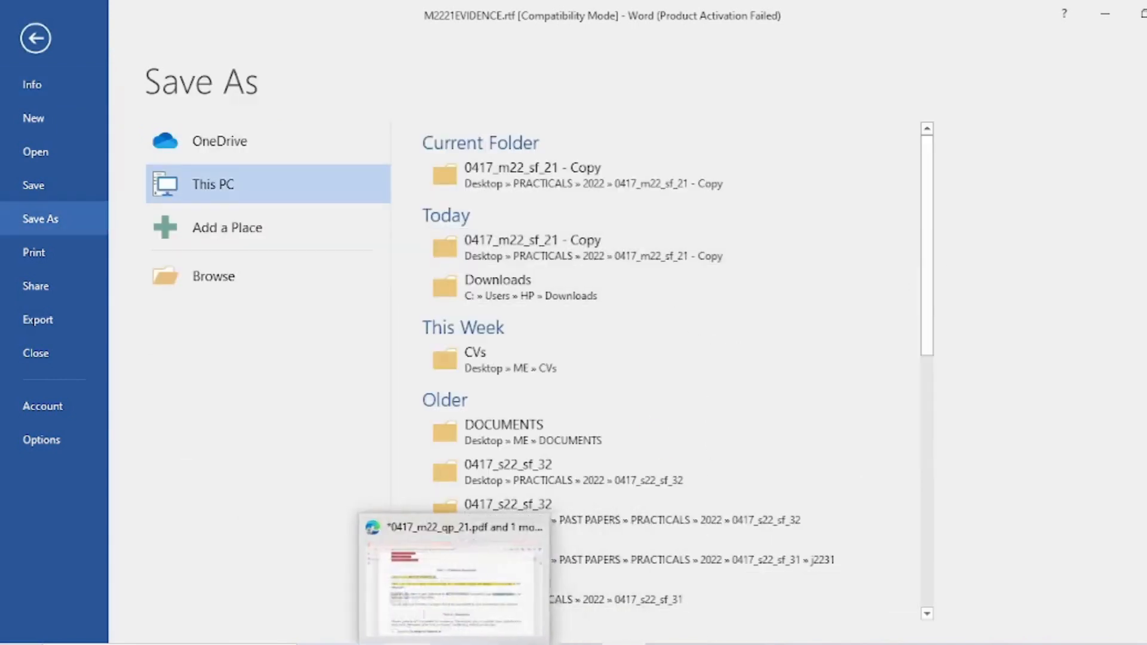
click(413, 644)
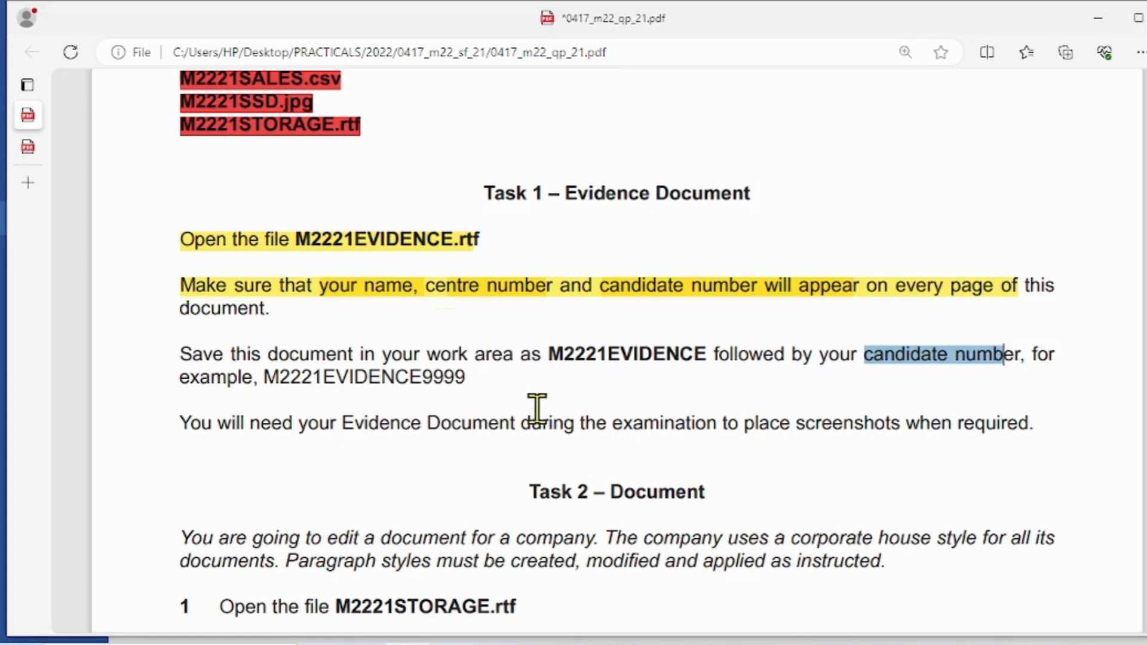
key(alt+Tab)
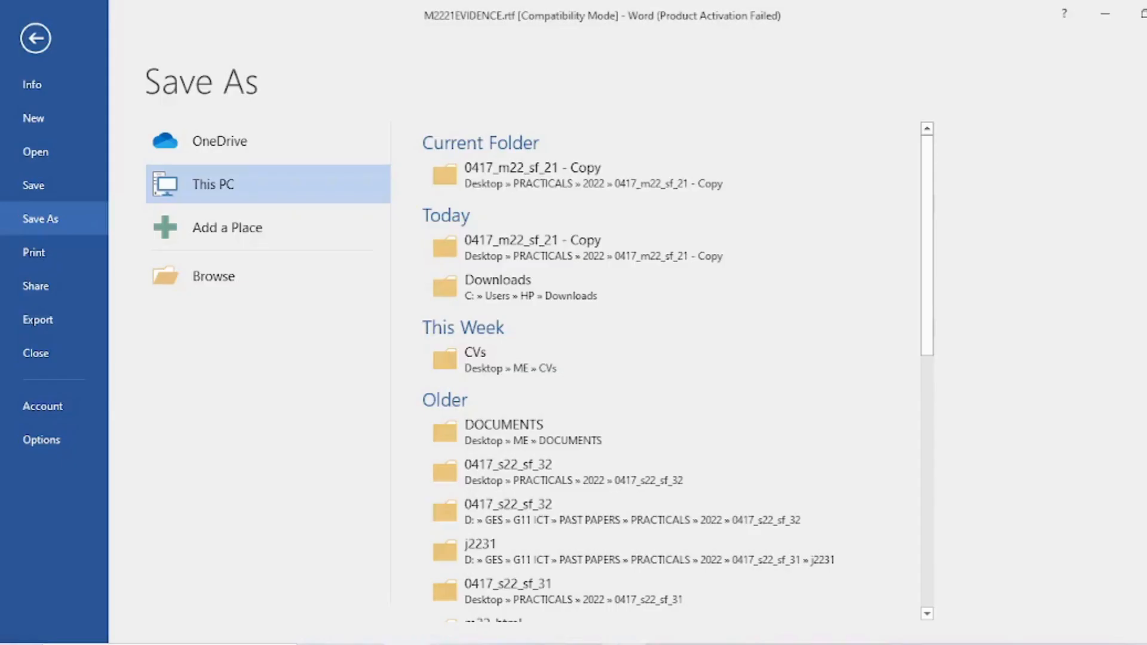
Save into the current folder as Word Document (*.docx) named M2221STORAGE plus the candidate number.
click(528, 175)
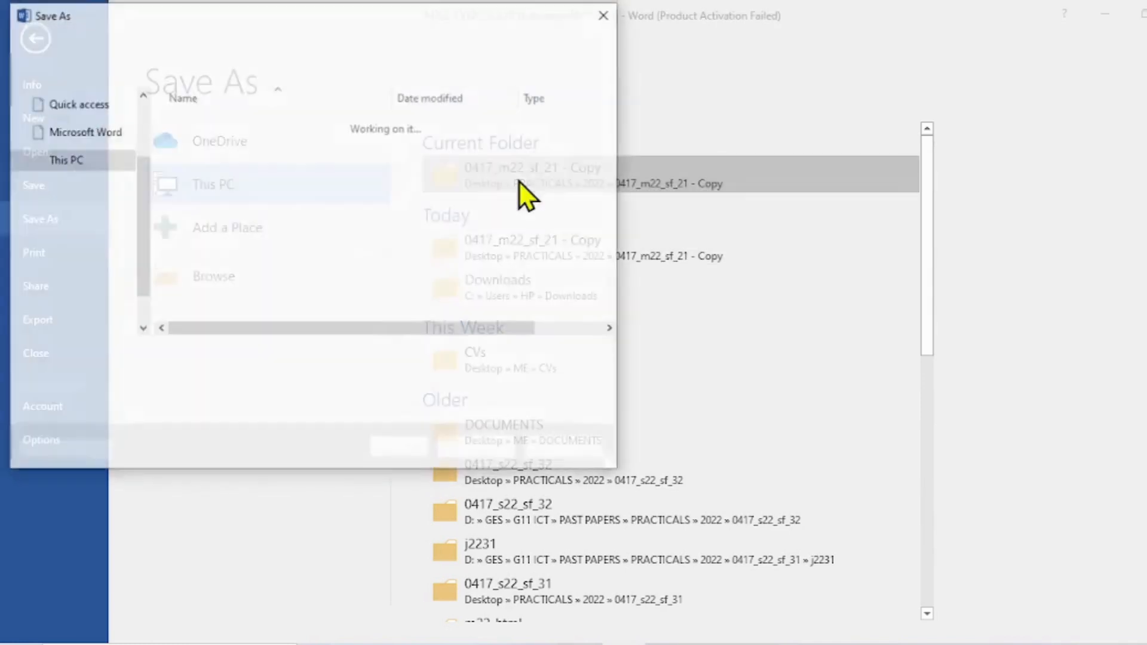
click(520, 181)
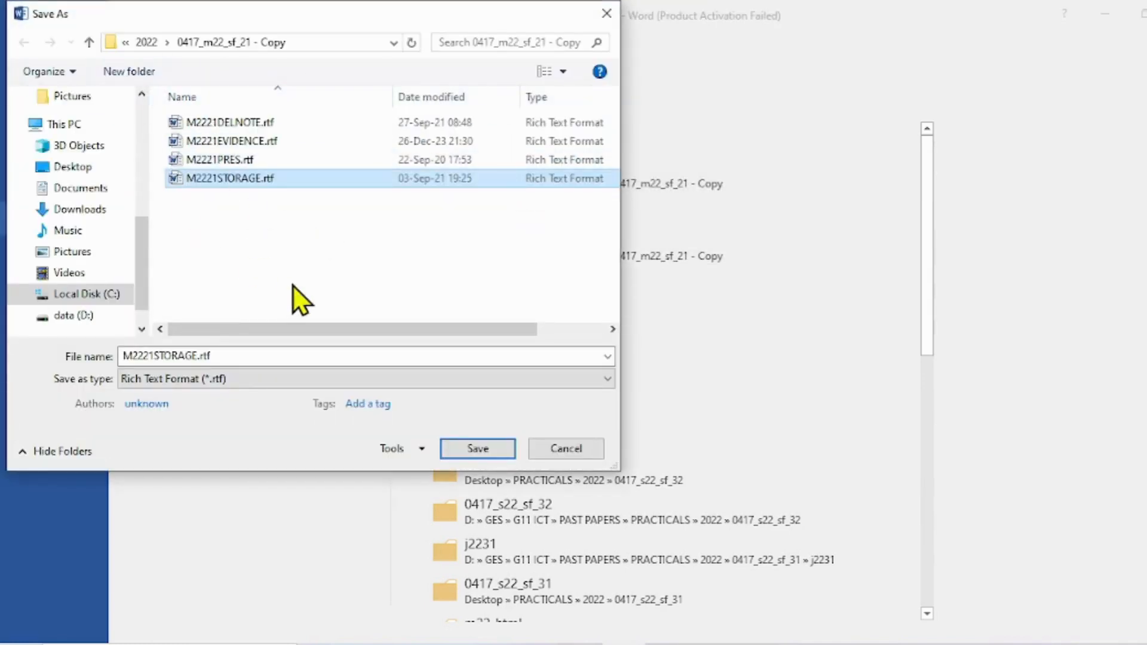
click(197, 357)
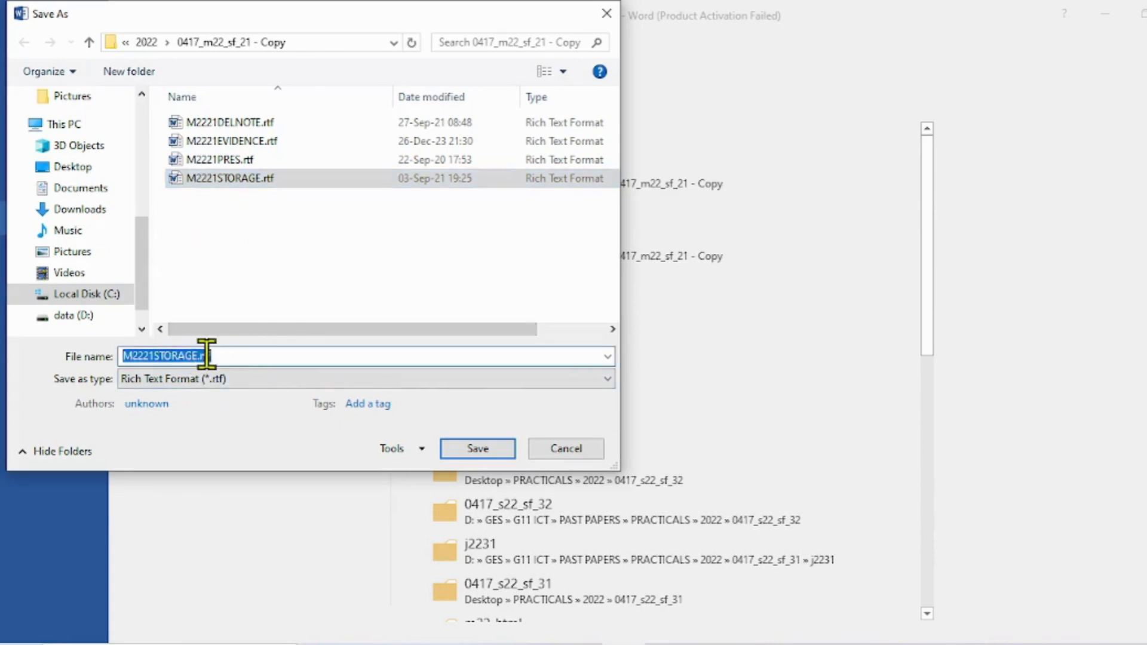
click(198, 356)
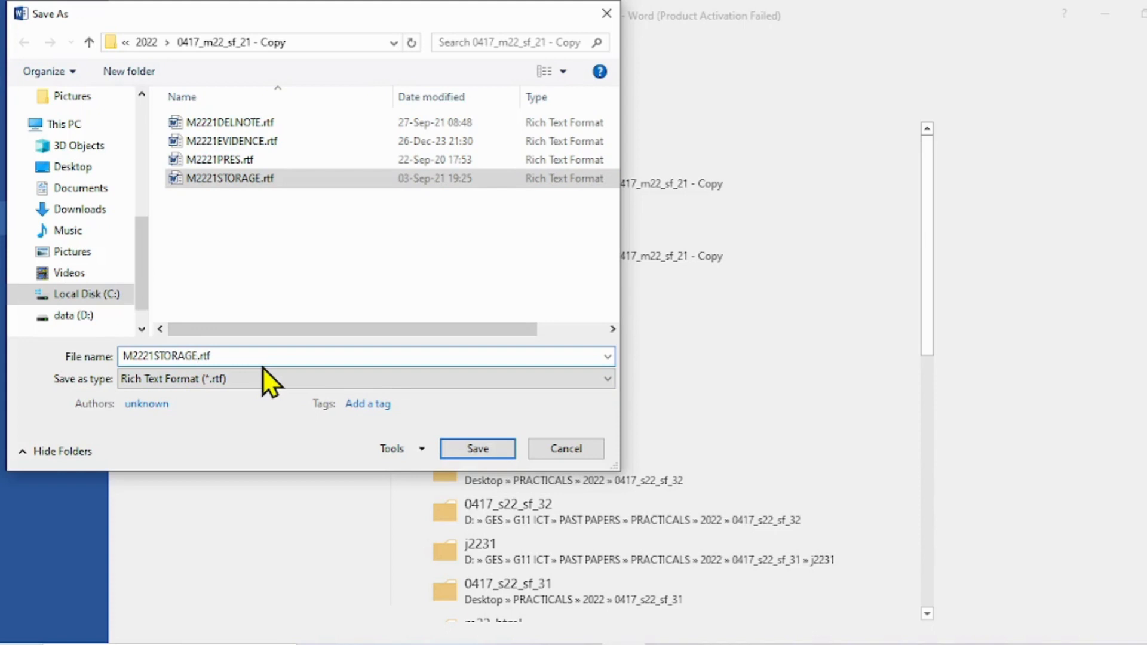
text(SHAL123)
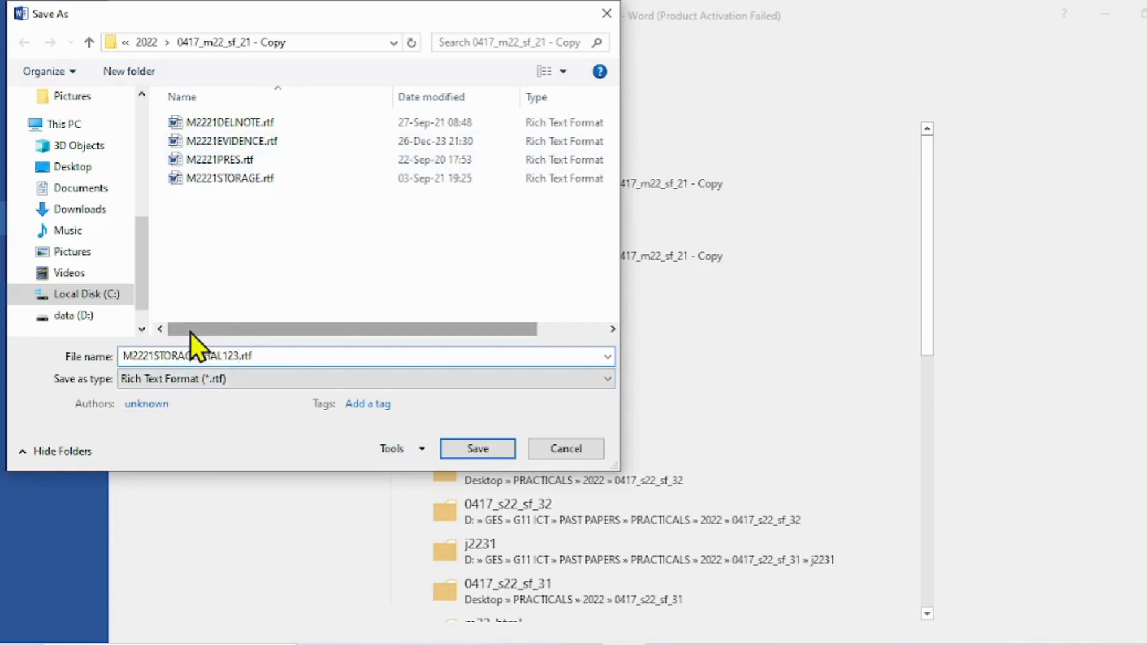
click(183, 376)
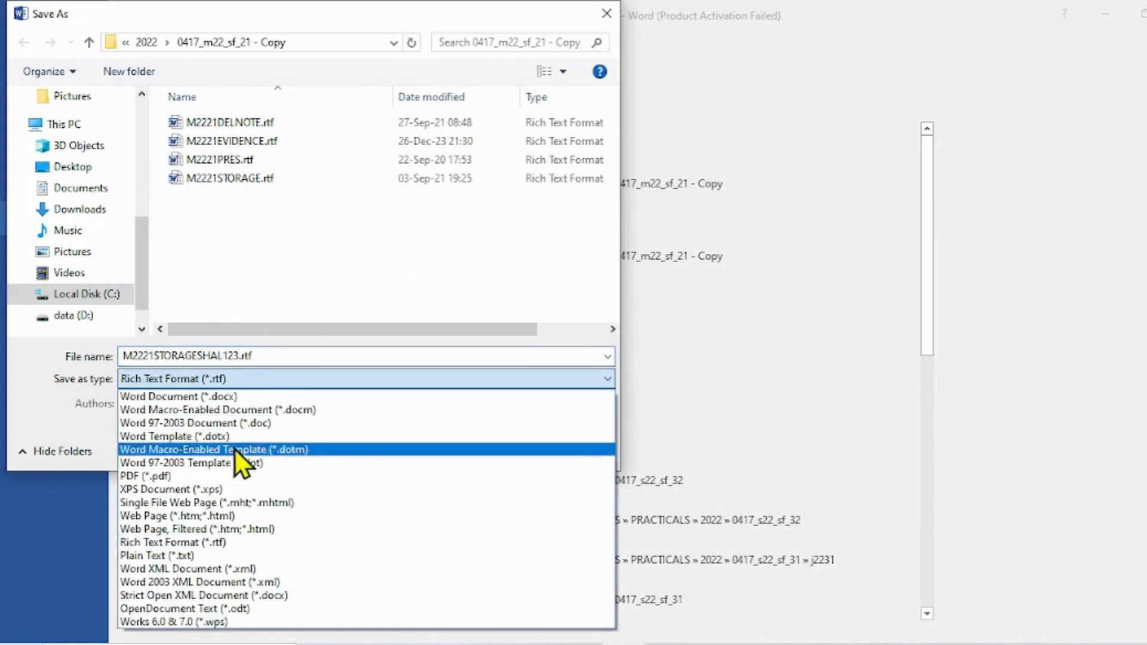
click(224, 396)
click(489, 511)
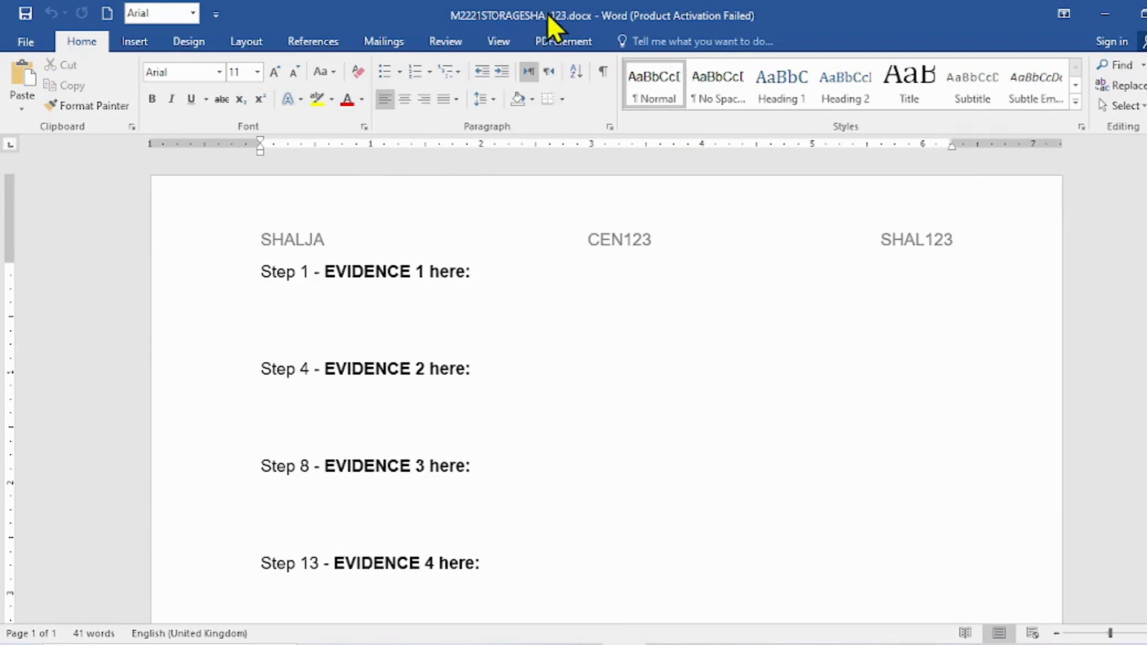
Highlight the save instruction, the Task 2 introduction and the 'Open the file M2221STORAGE.rtf' line.
click(409, 644)
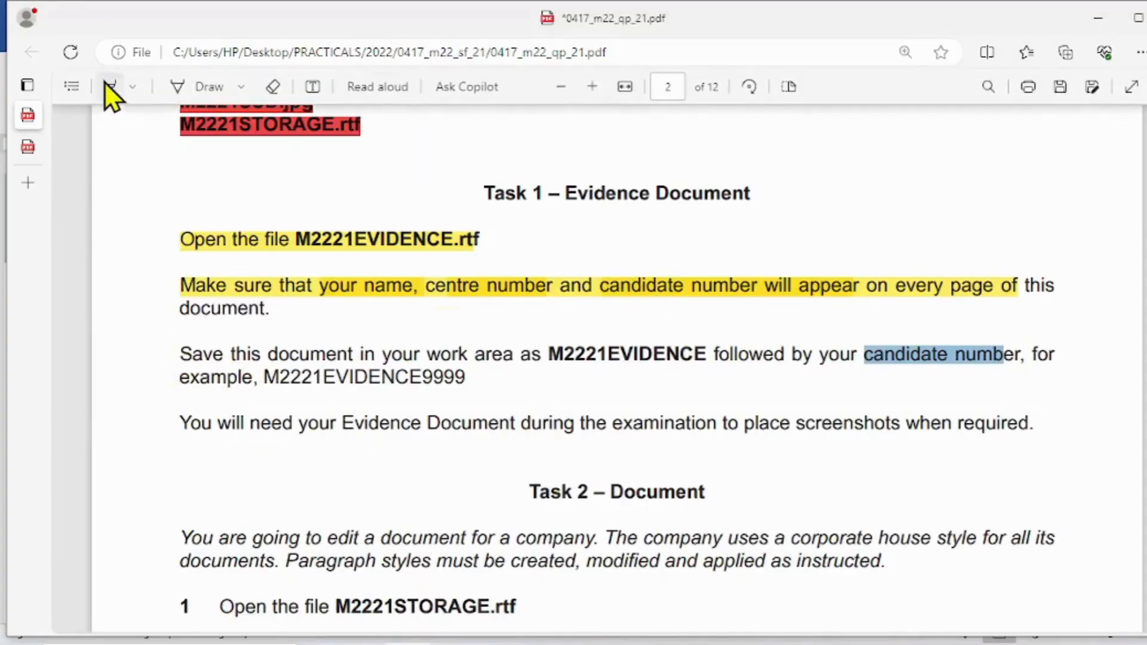
click(109, 86)
drag(180, 354, 466, 378)
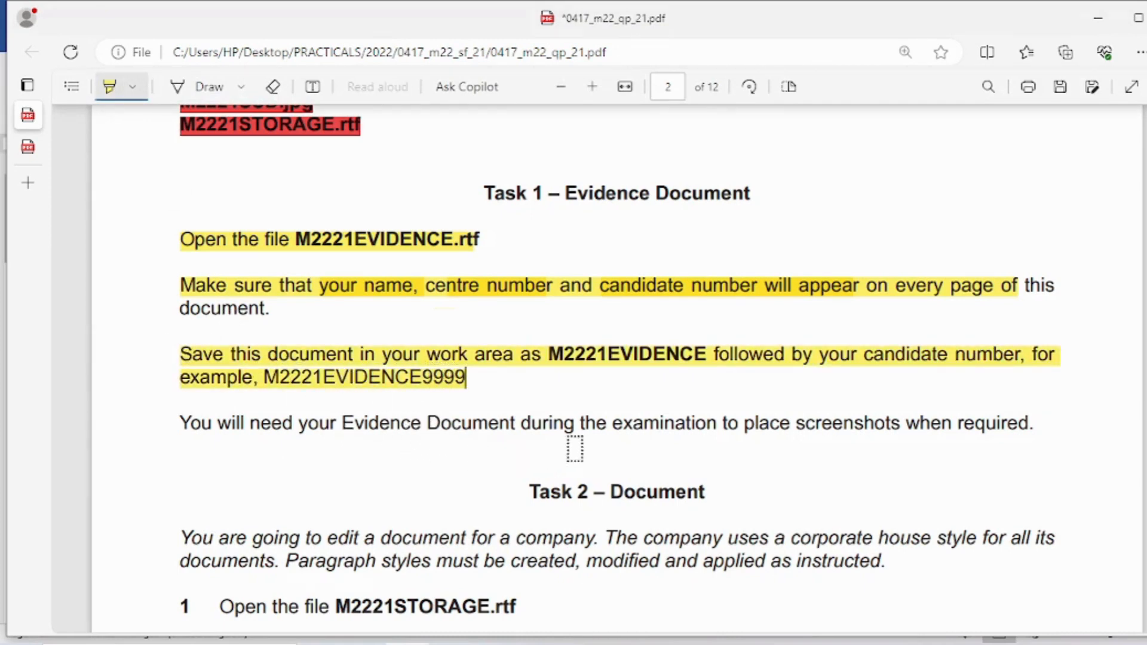
scroll(944, 445, down, 2)
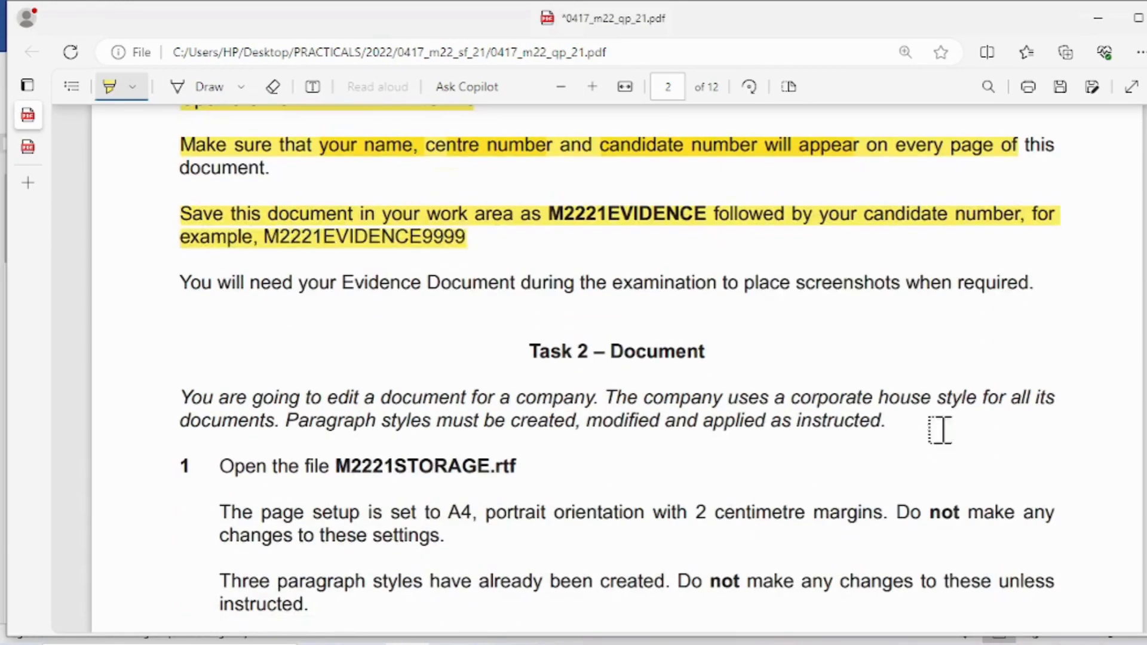
scroll(1013, 458, down, 2)
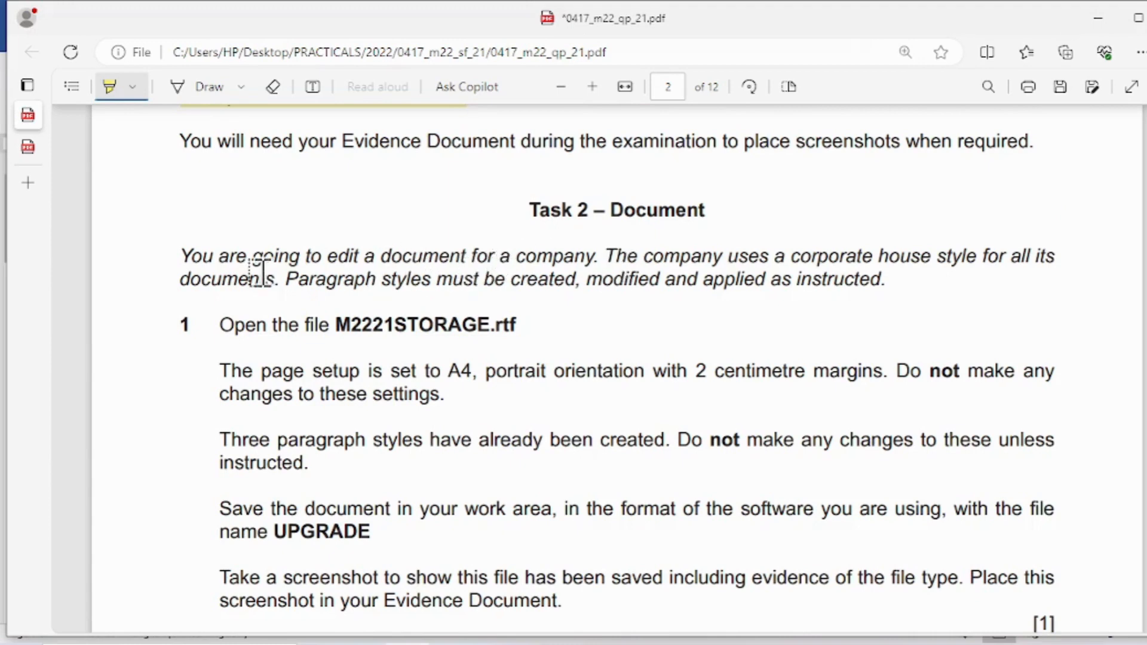
mouse_move(173, 257)
mouse_down()
mouse_move(984, 259)
mouse_move(580, 317)
mouse_move(256, 287)
mouse_move(884, 280)
mouse_up()
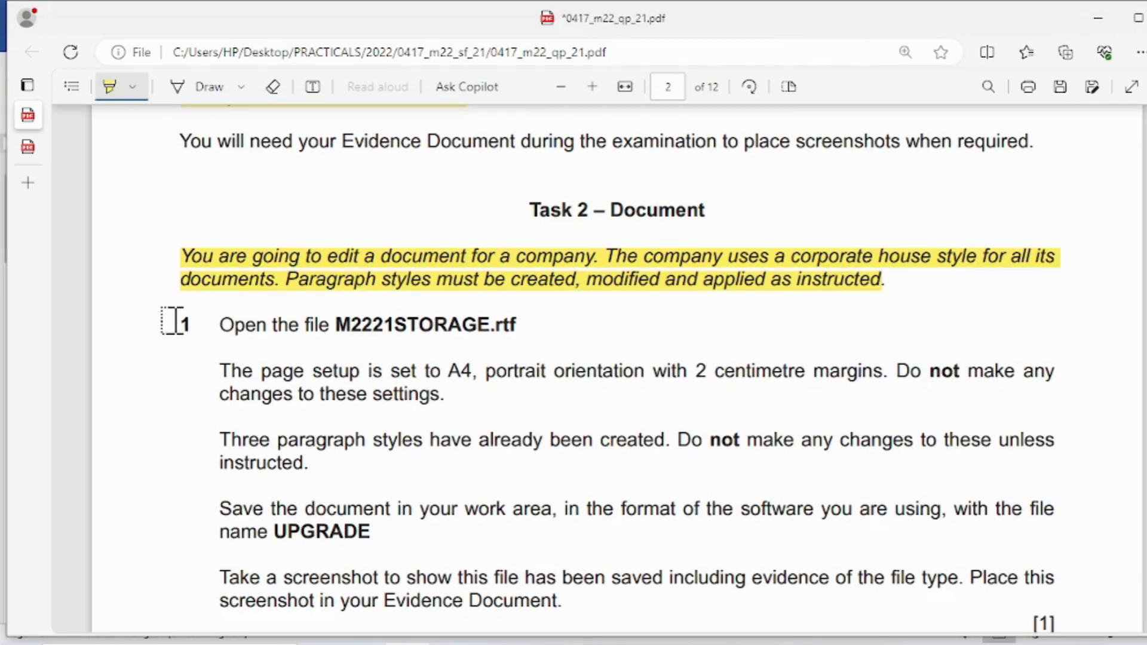
drag(174, 323, 515, 325)
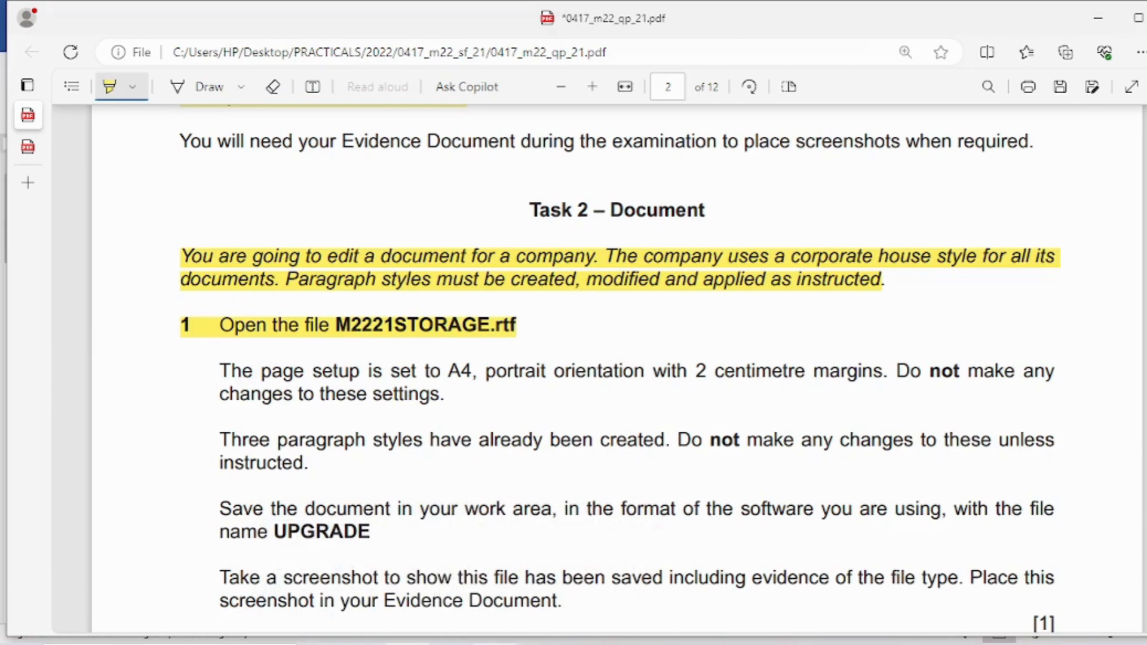
mouse_move(424, 642)
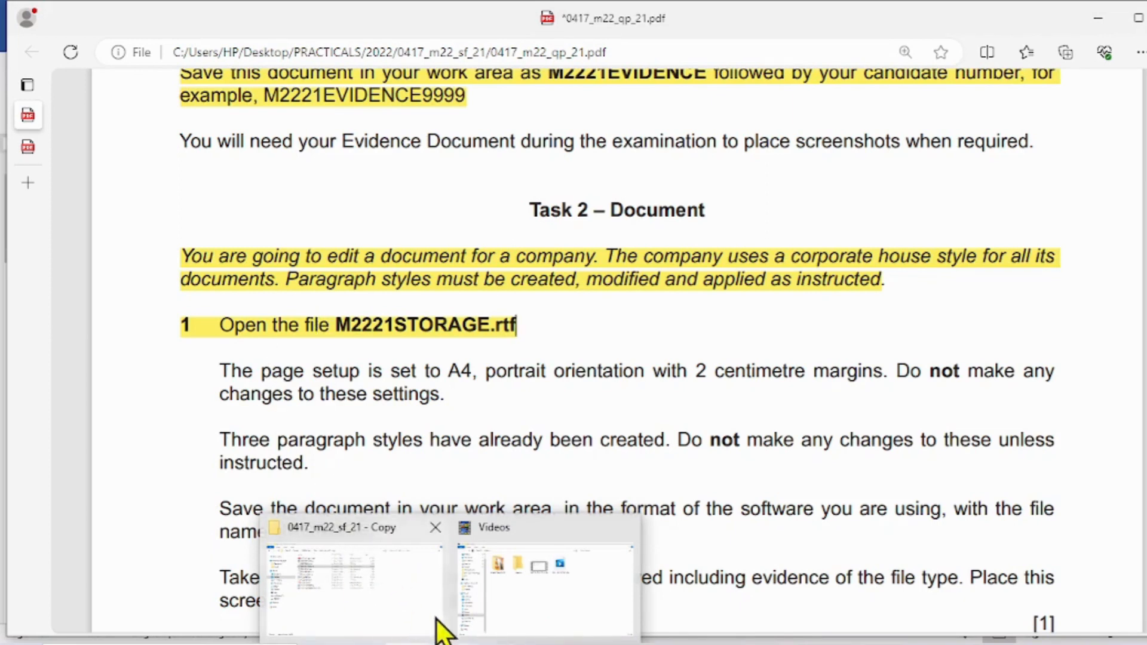
Open M2221STORAGE.rtf from the 0417_m22_sf_21 - Copy folder.
click(382, 579)
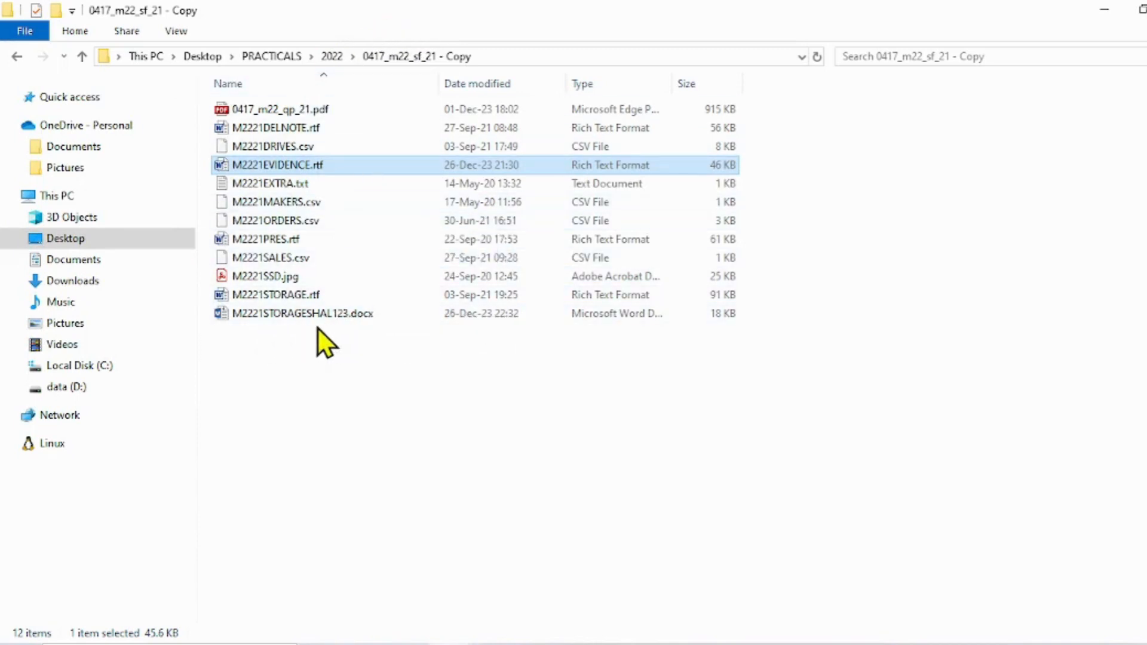
double_click(283, 292)
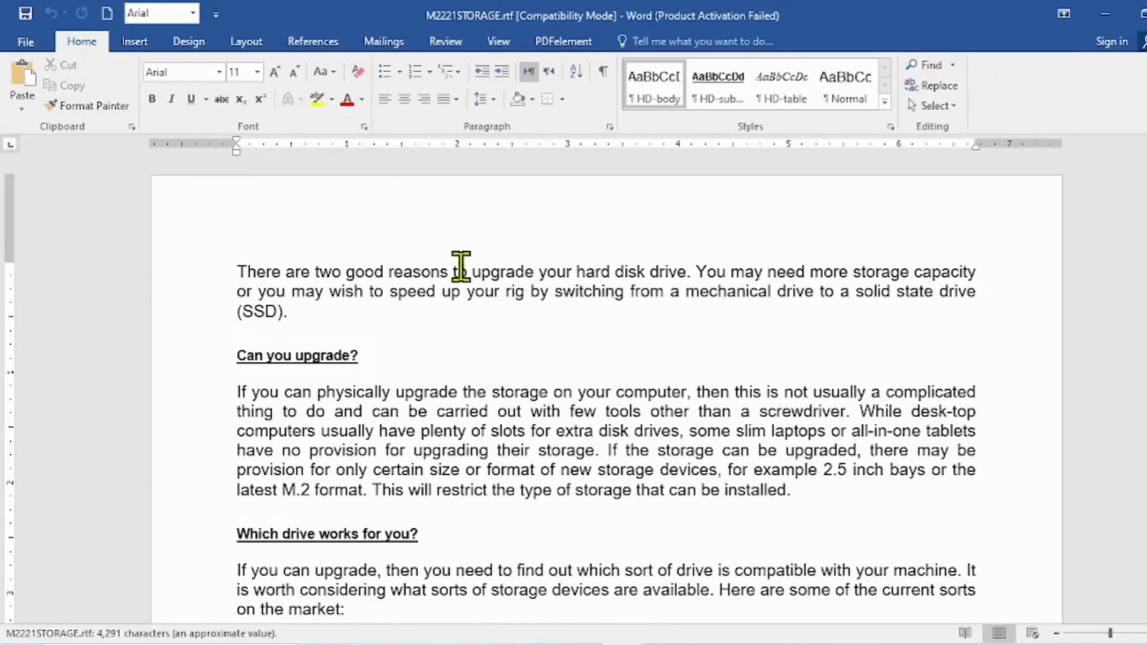
Look over the hard disk upgrade article, then highlight the A4 page-setup sentence in the PDF.
scroll(796, 318, down, 20)
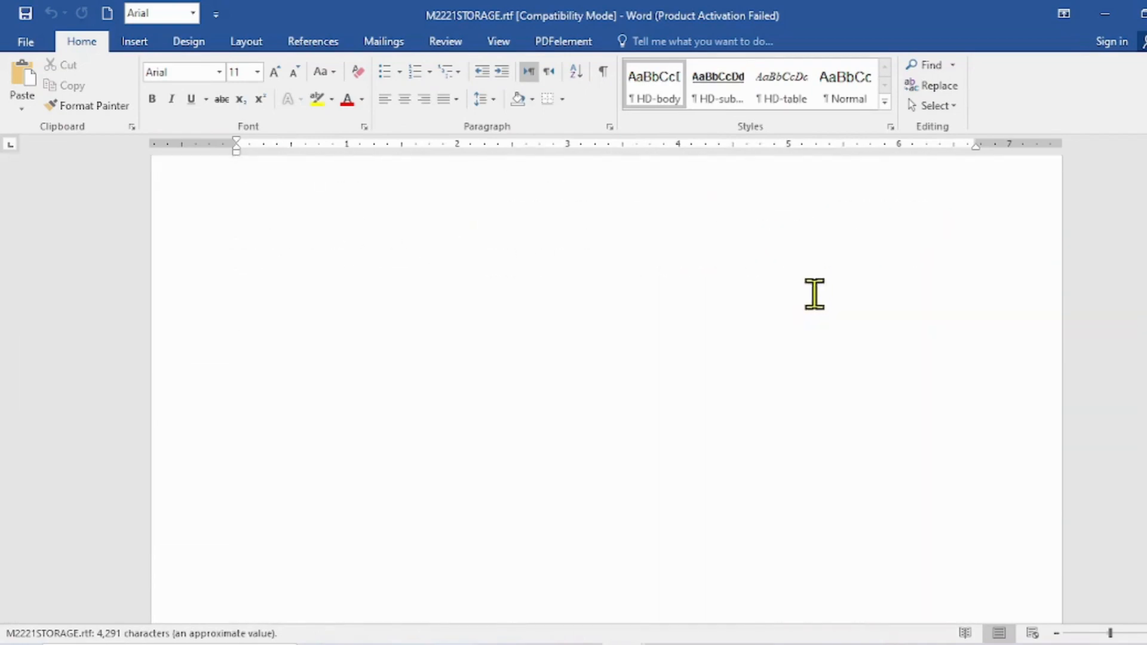
scroll(817, 291, down, 12)
scroll(819, 291, up, 20)
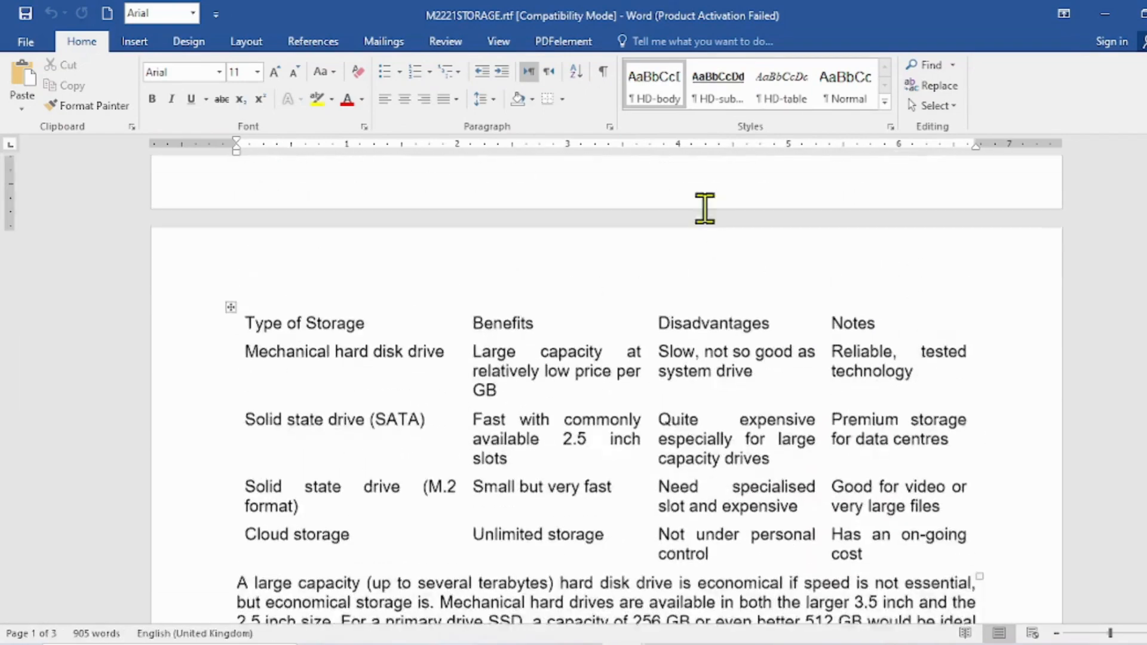
scroll(715, 249, up, 8)
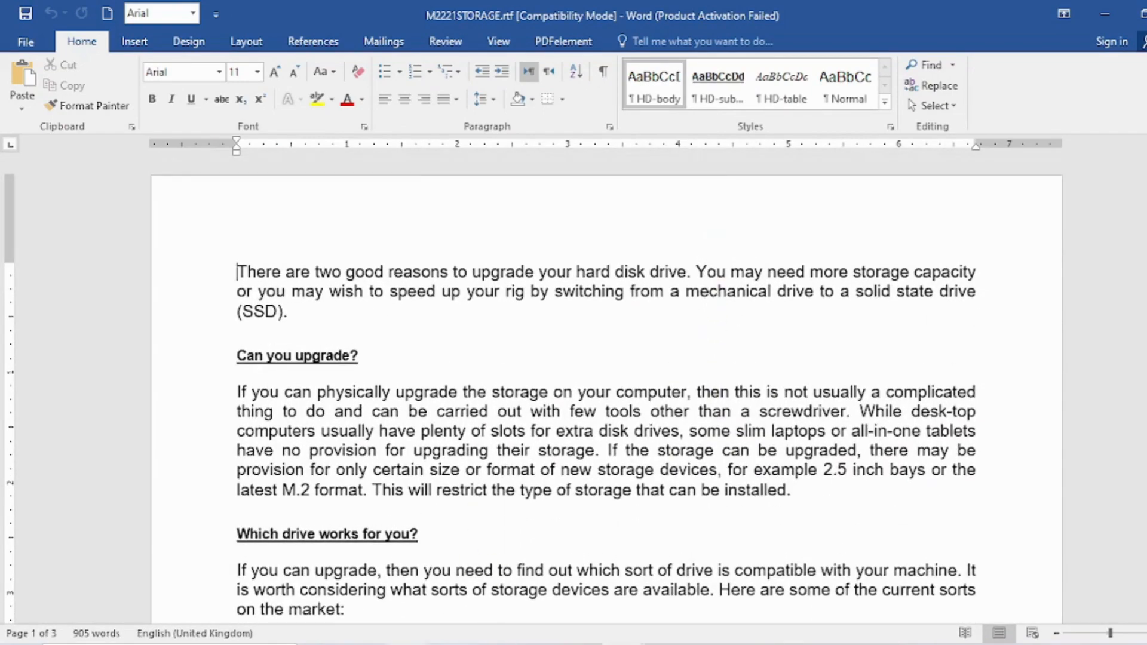
key(alt+Tab)
drag(212, 372, 868, 377)
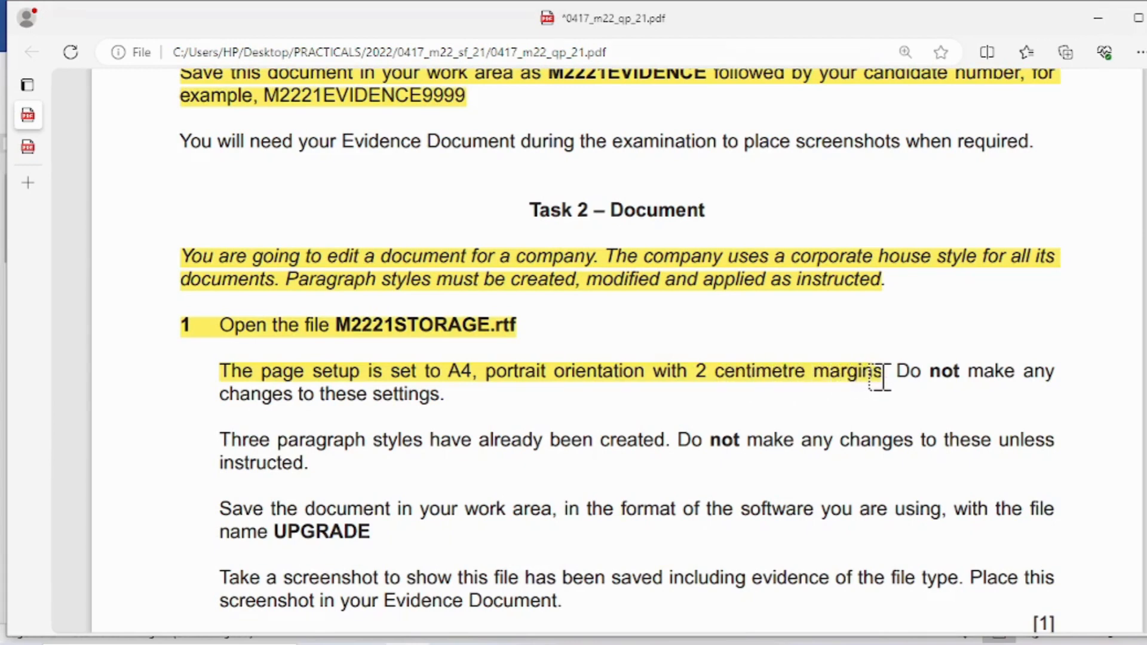
Extend the page-setup highlight through 'settings.' and bring M2221STORAGE.rtf back to the front.
drag(874, 377, 447, 395)
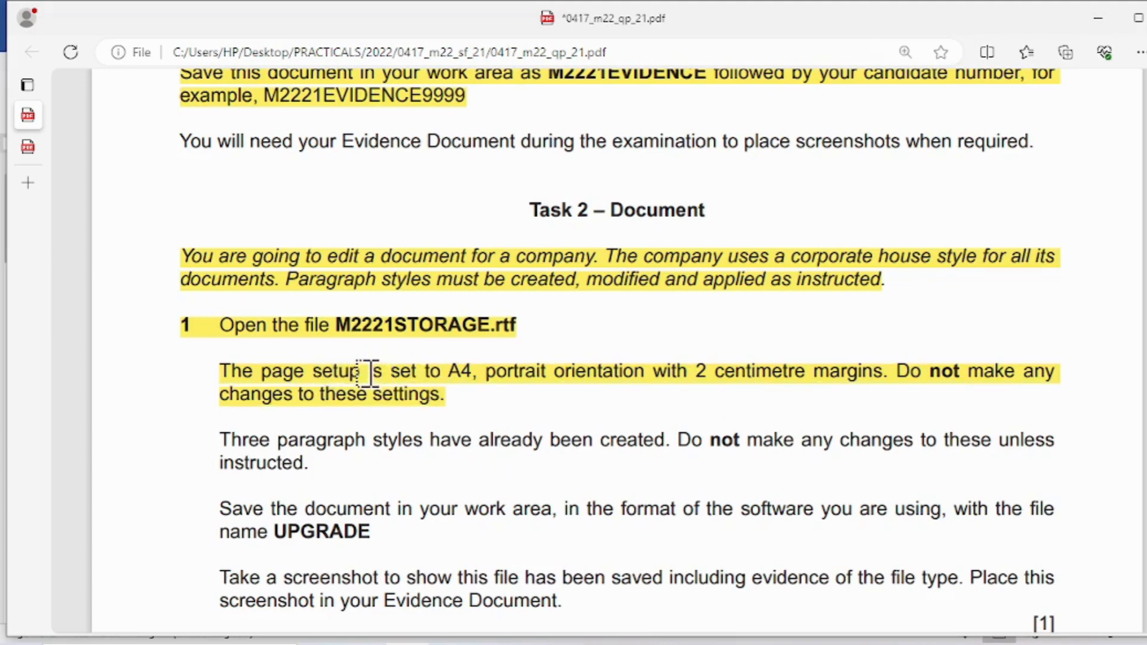
drag(367, 374, 883, 372)
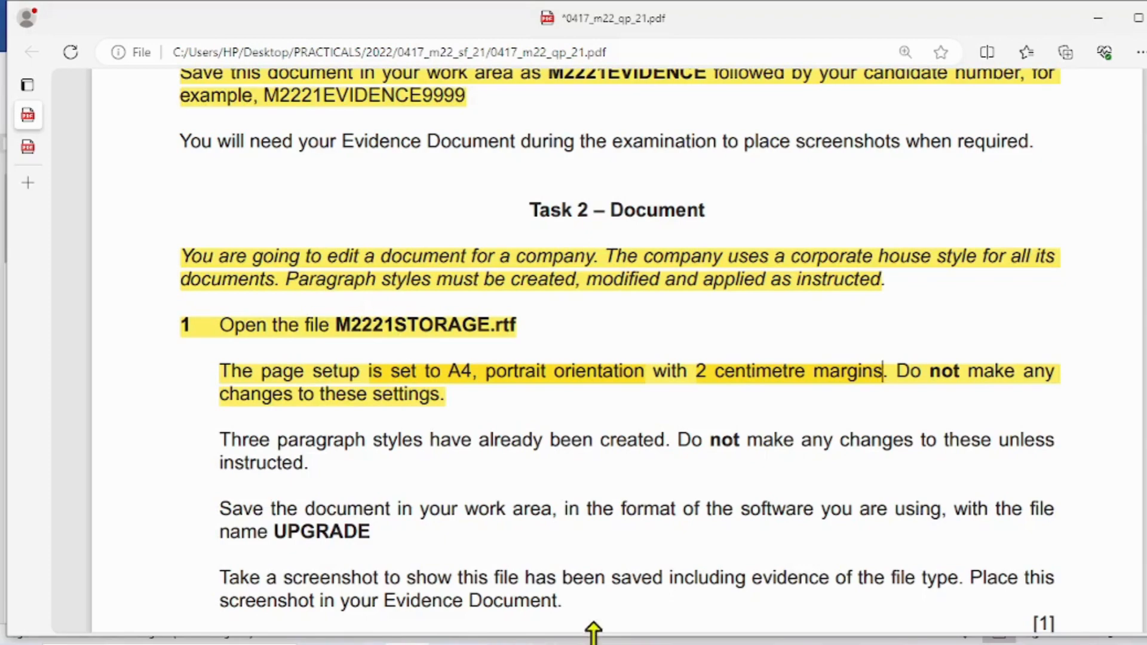
click(622, 640)
click(709, 564)
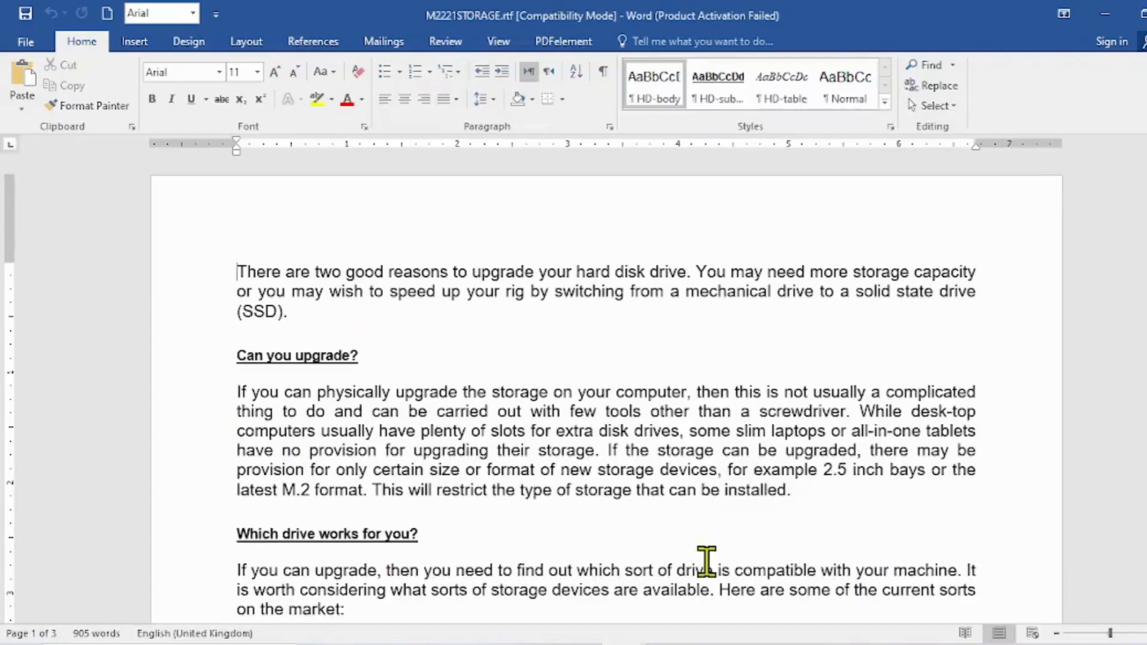
Check the Layout tab's Size and orientation settings to confirm A4 portrait paper.
click(253, 42)
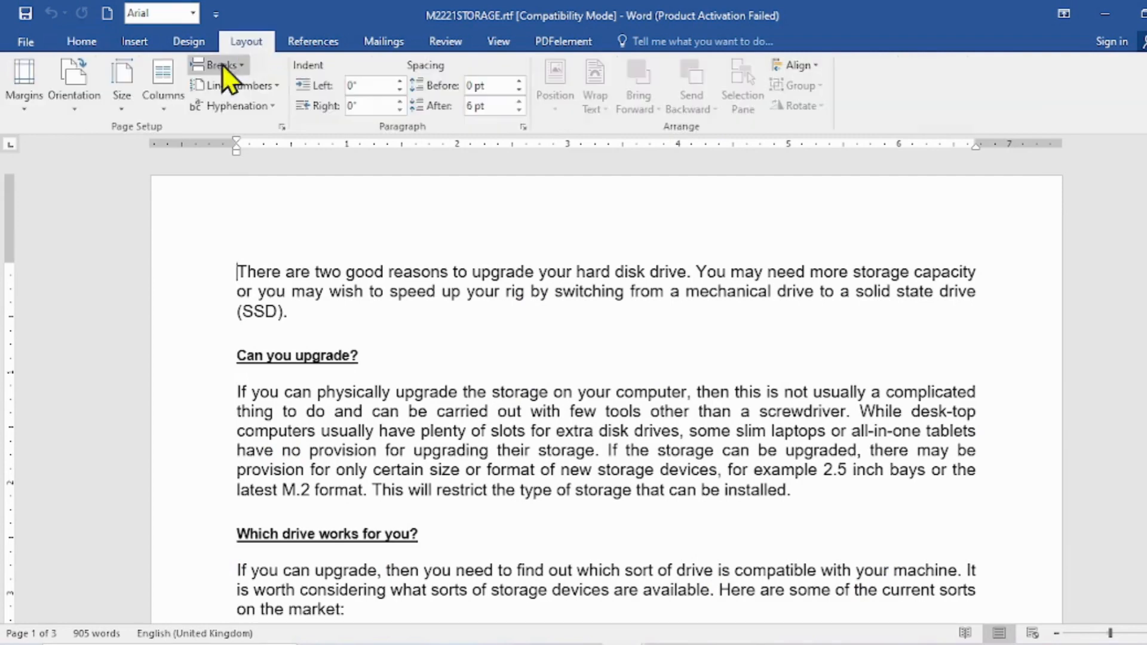
click(119, 101)
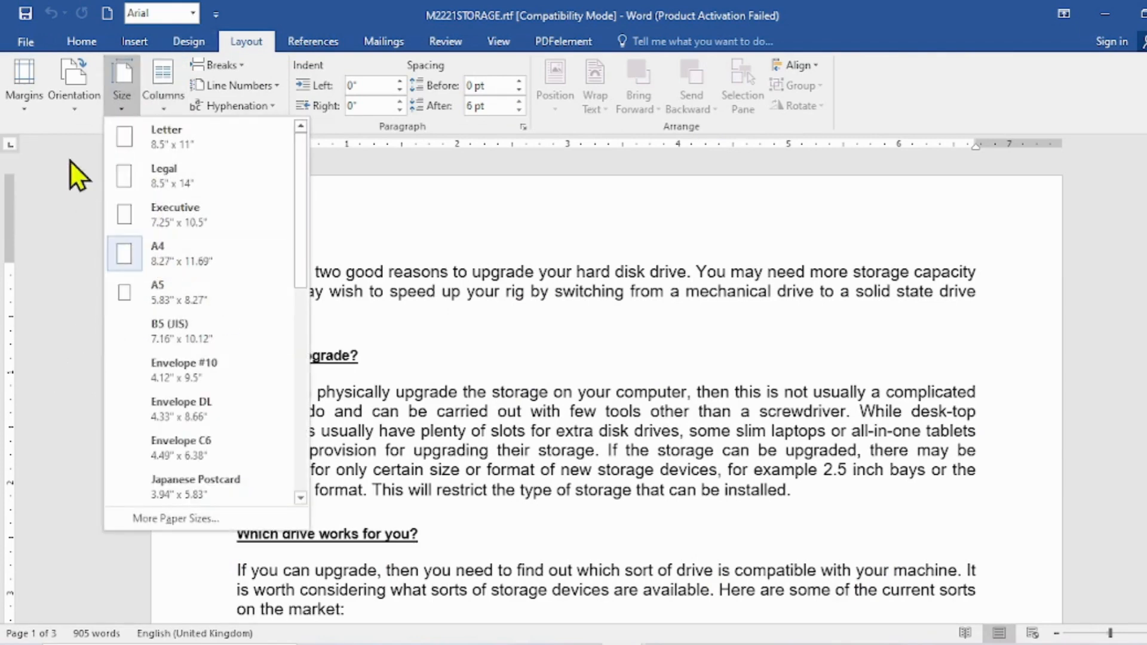
click(74, 92)
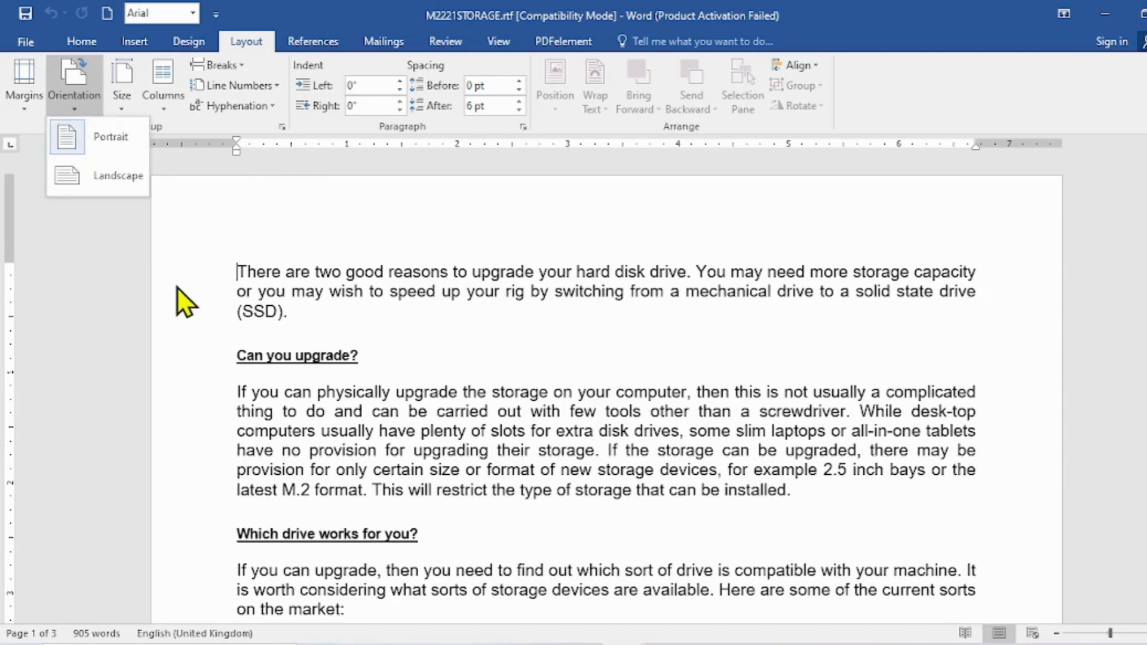
Open Custom Margins in Page Setup, showing 0.79" margins in portrait orientation.
click(27, 109)
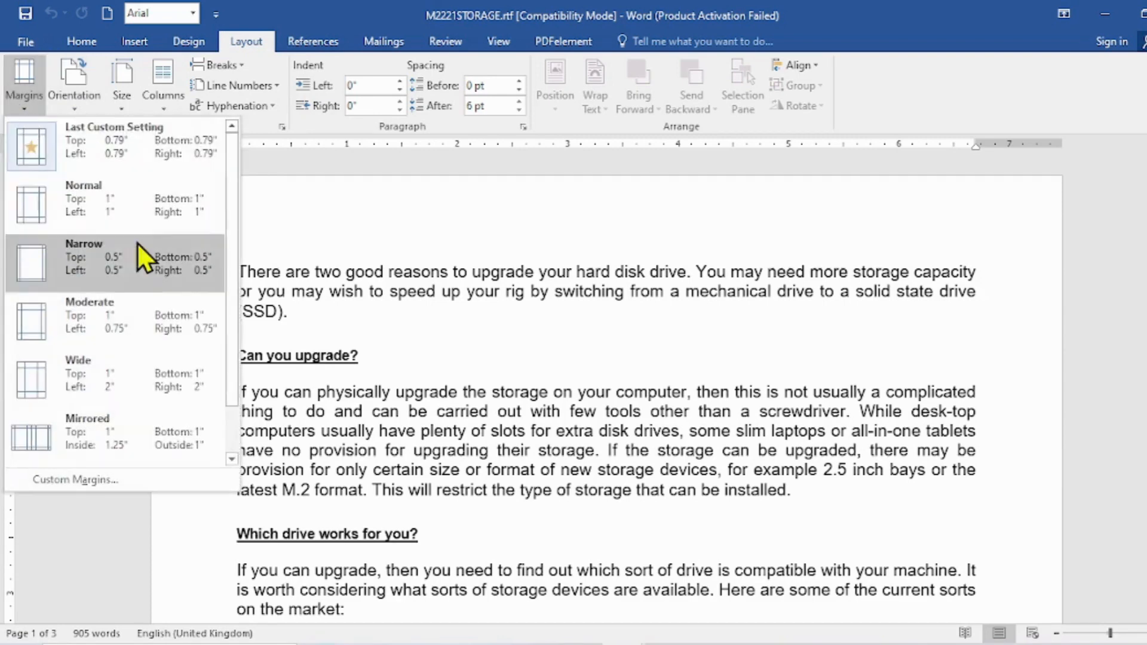
click(101, 482)
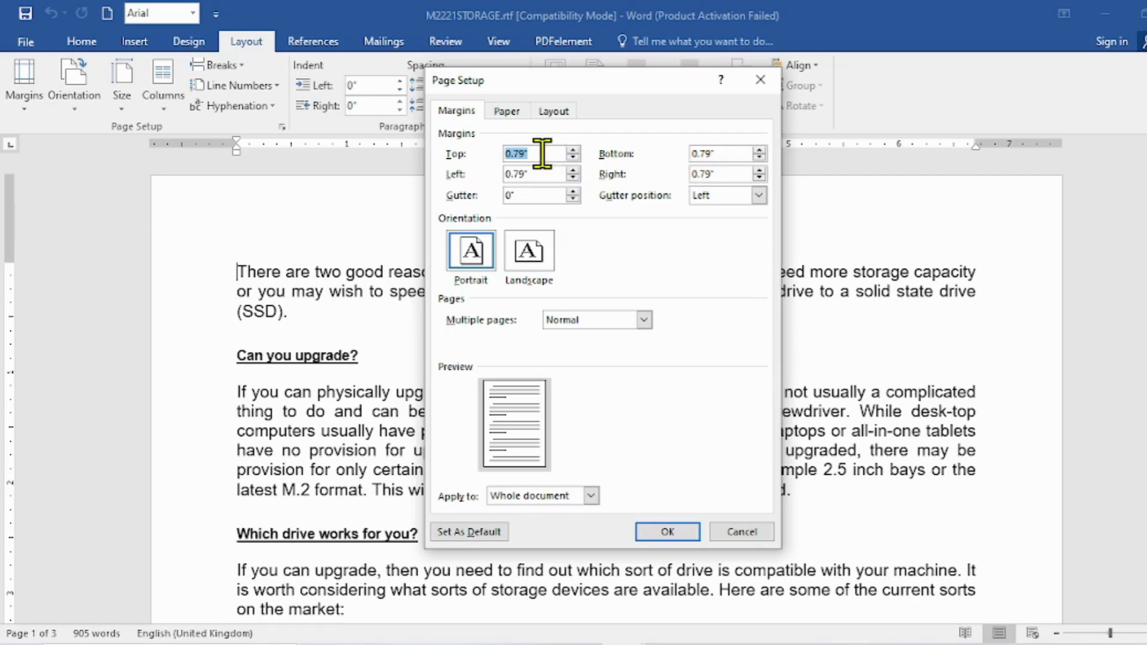
Replace the 0.79" top, bottom, left and right margins with 2 cm each and apply.
drag(537, 154, 494, 154)
text(2 CM)
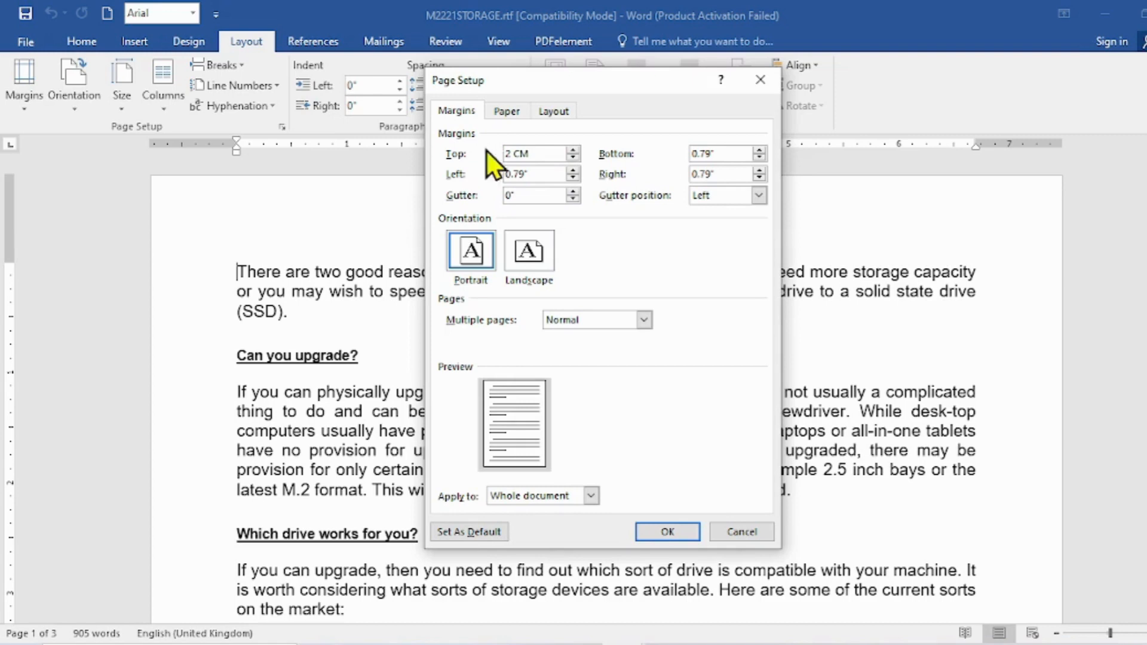
drag(738, 154, 671, 154)
text(2 CM)
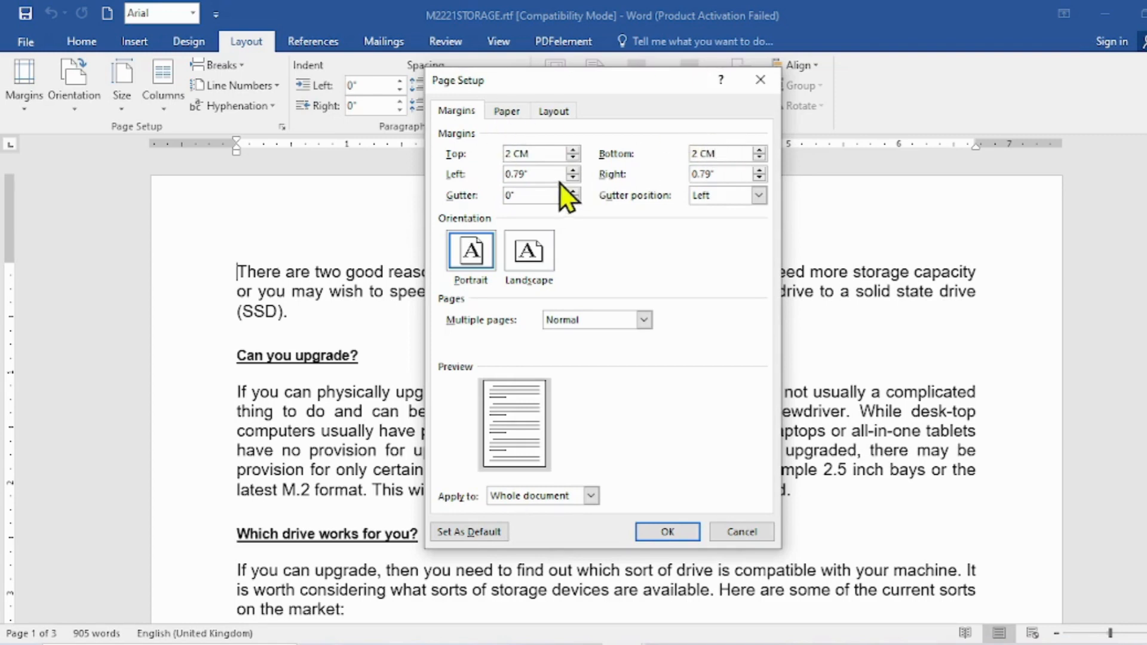
drag(538, 174, 406, 173)
text(2CM)
drag(727, 171, 682, 173)
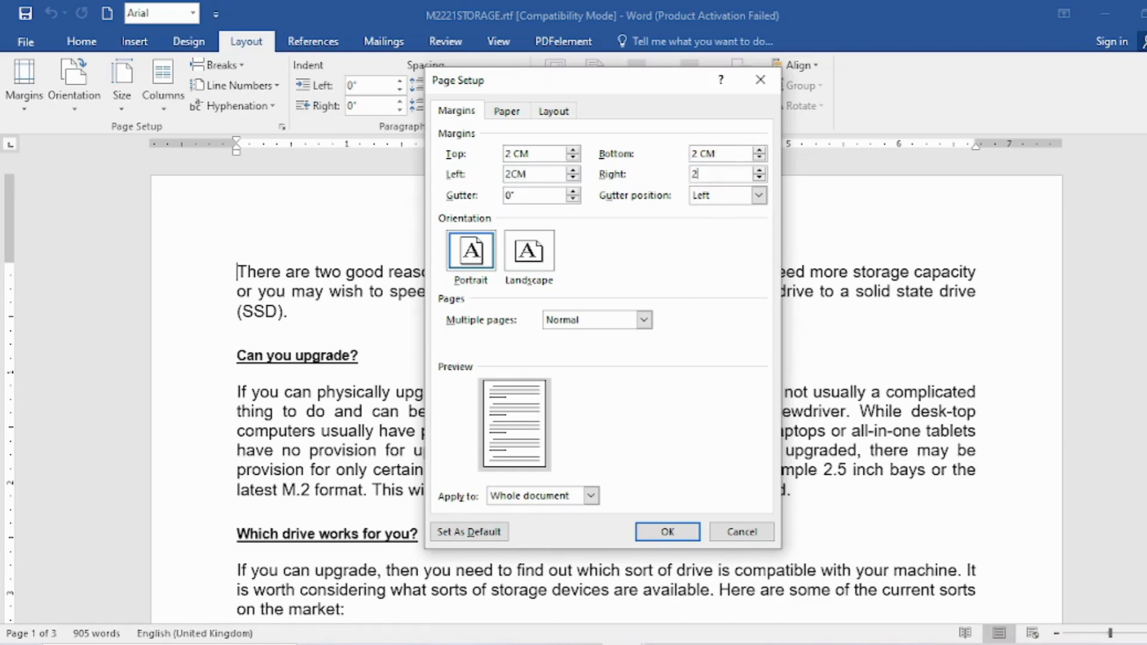
text(2CM)
click(668, 532)
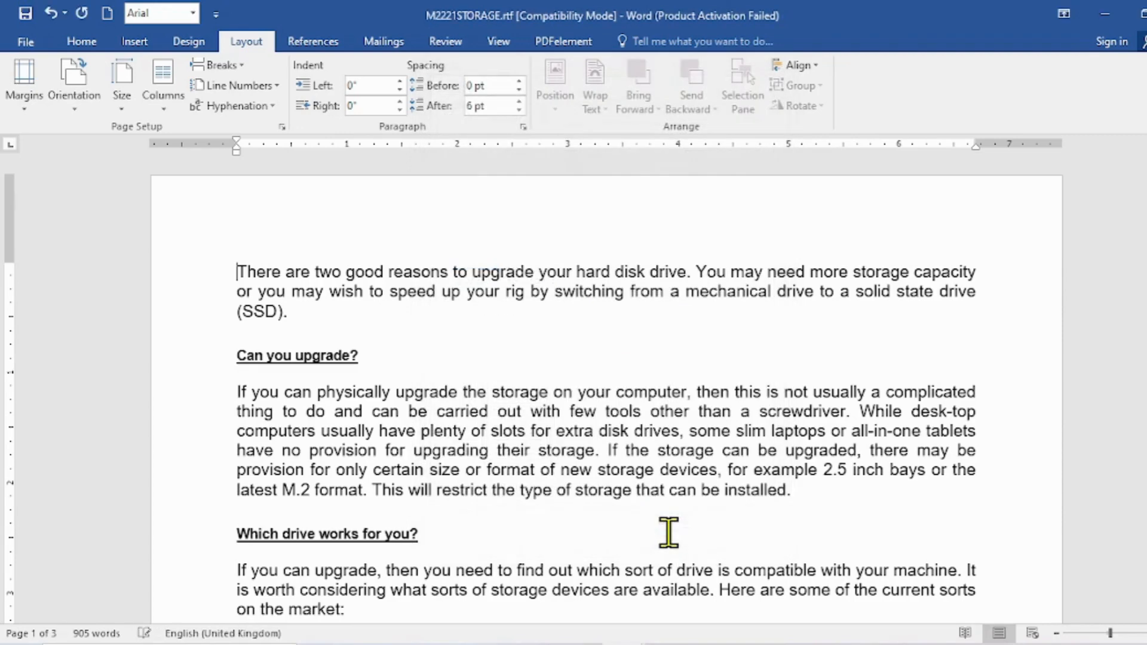
Save the storage document, then highlight the paragraph-styles and save-as-UPGRADE instructions in the PDF.
click(25, 13)
click(413, 638)
scroll(359, 382, down, 1)
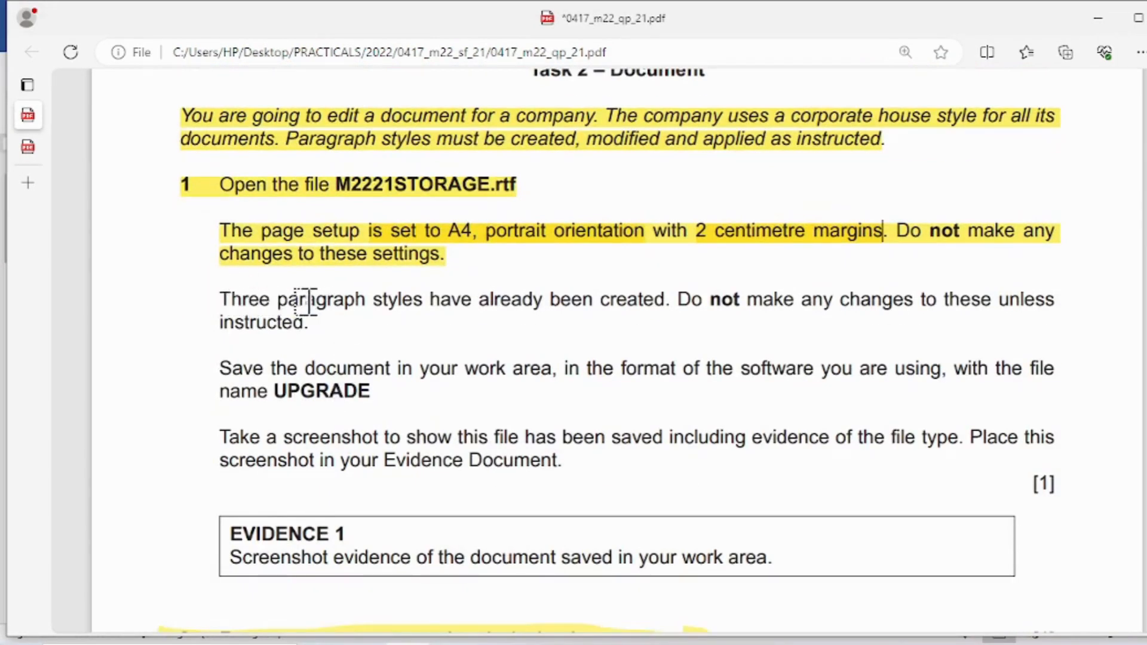
drag(219, 299, 291, 322)
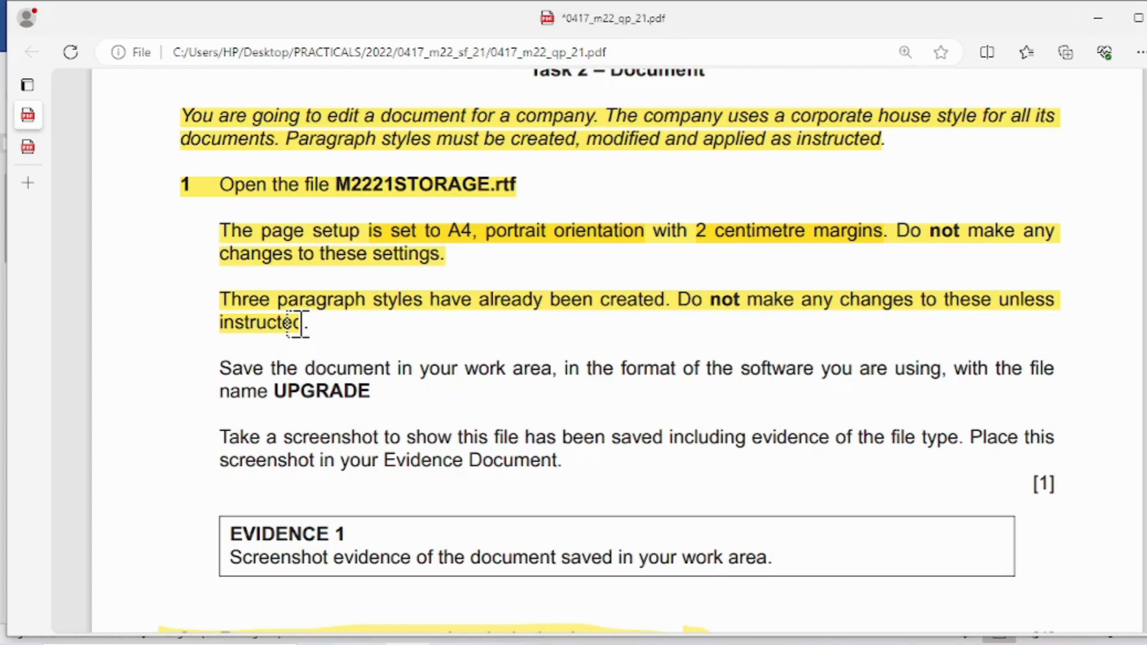
drag(304, 322, 307, 323)
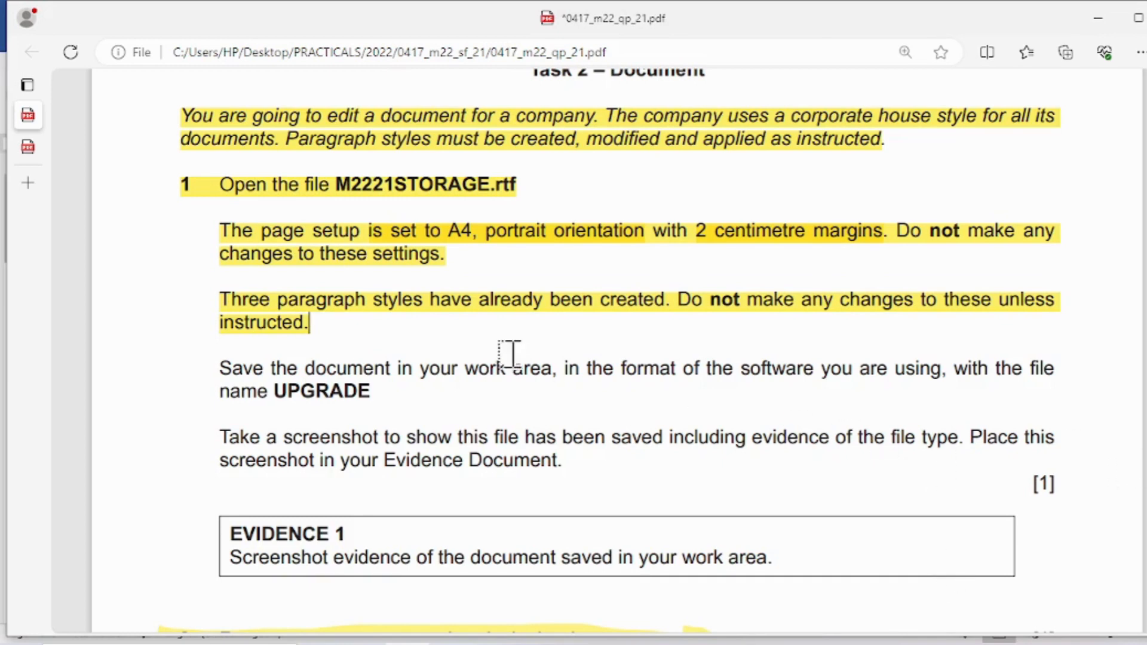
drag(213, 369, 367, 392)
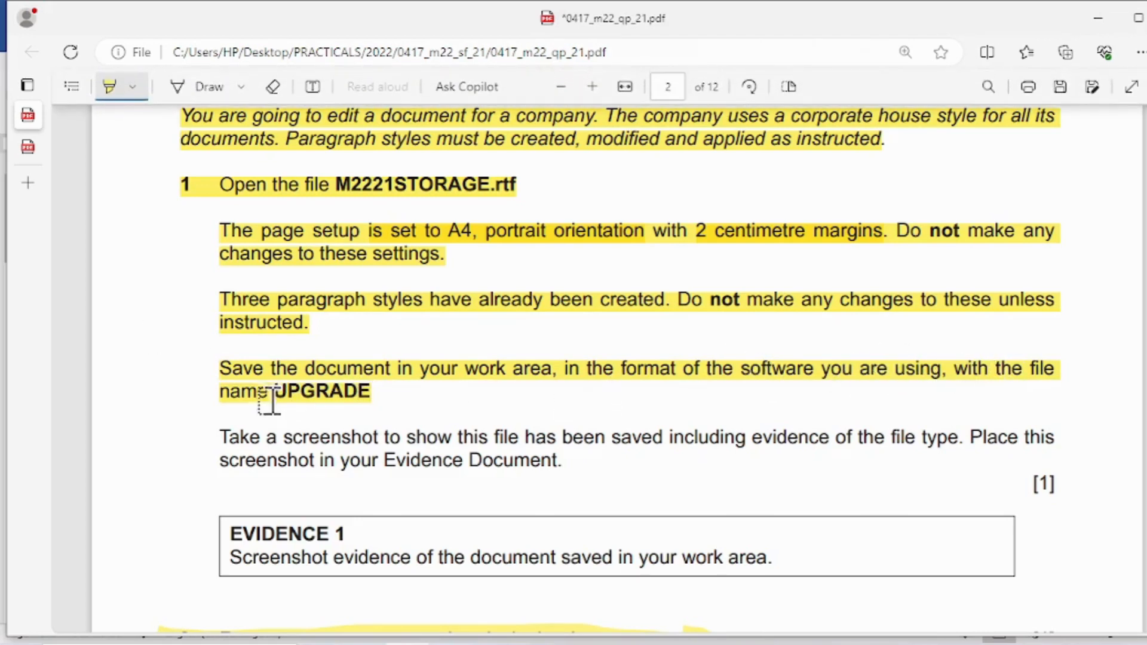
Copy the word UPGRADE from the PDF and return to M2221STORAGE.rtf in Word.
click(99, 86)
drag(274, 389, 354, 400)
right_click(351, 394)
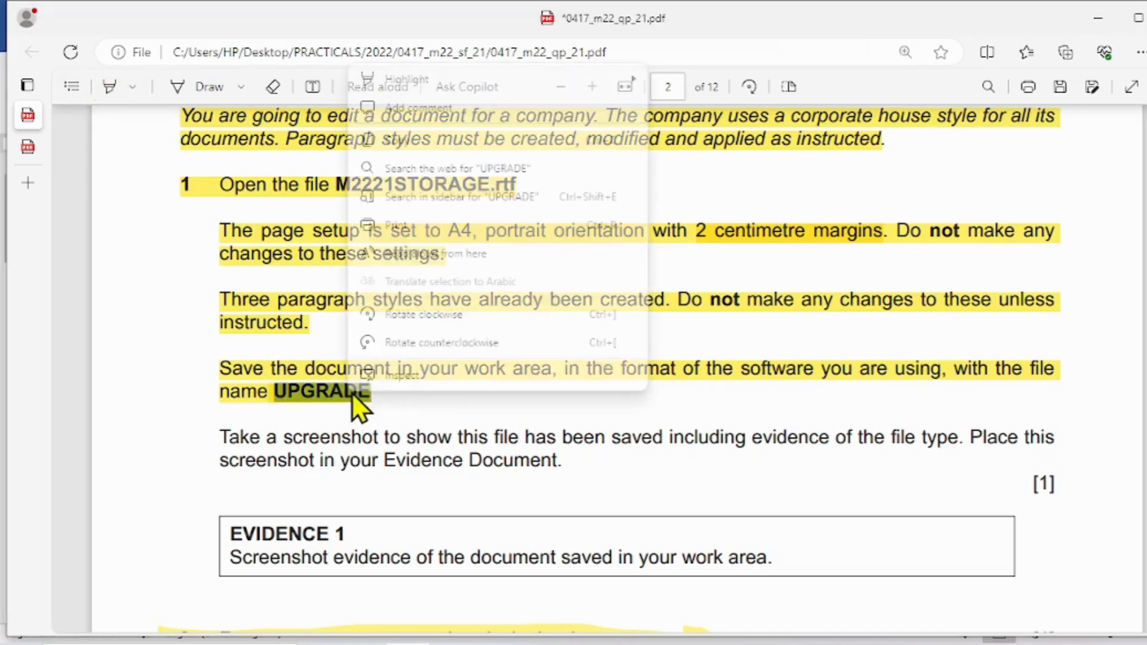
click(371, 146)
mouse_move(711, 639)
click(687, 586)
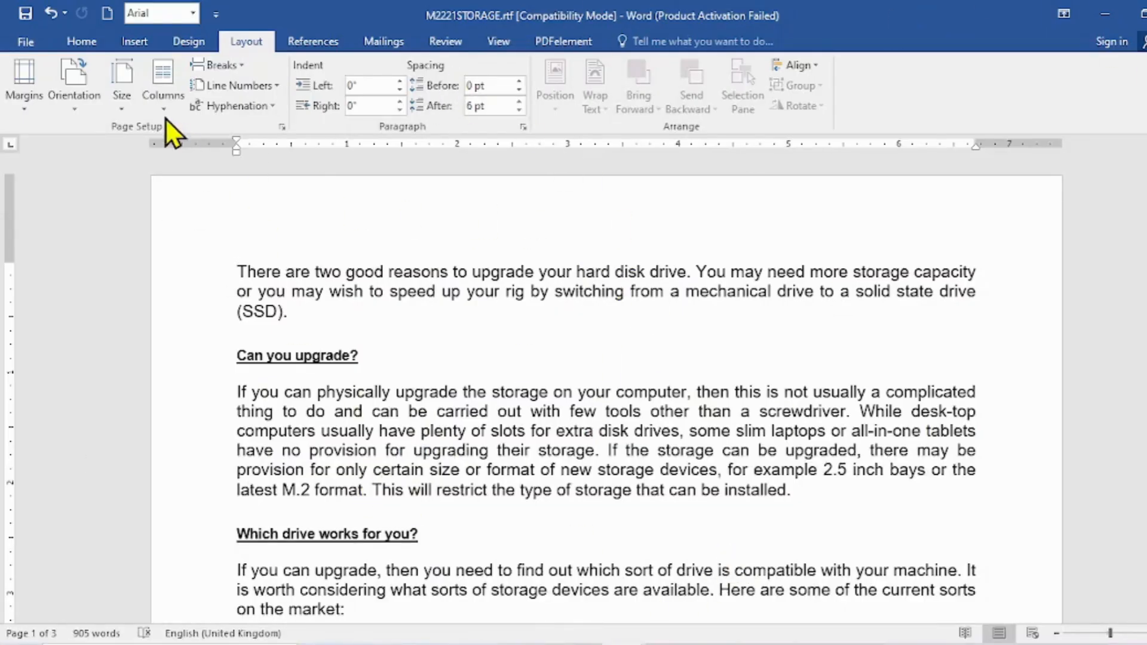
Start Save As in the current folder and replace the file name with UPGRADE.
click(23, 40)
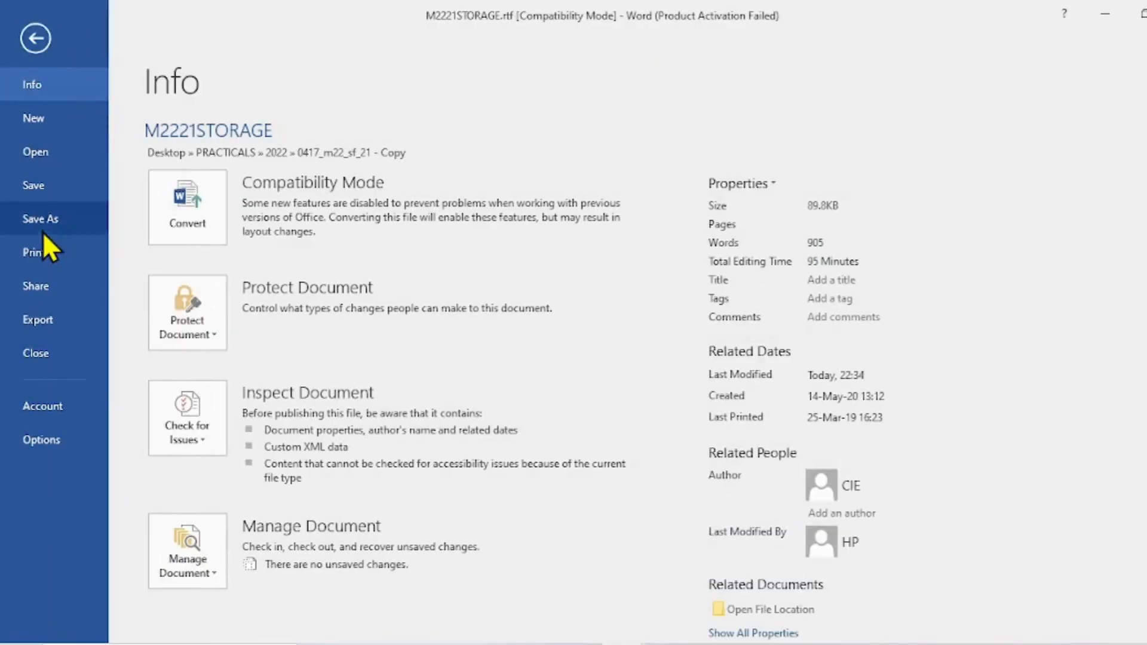
click(42, 217)
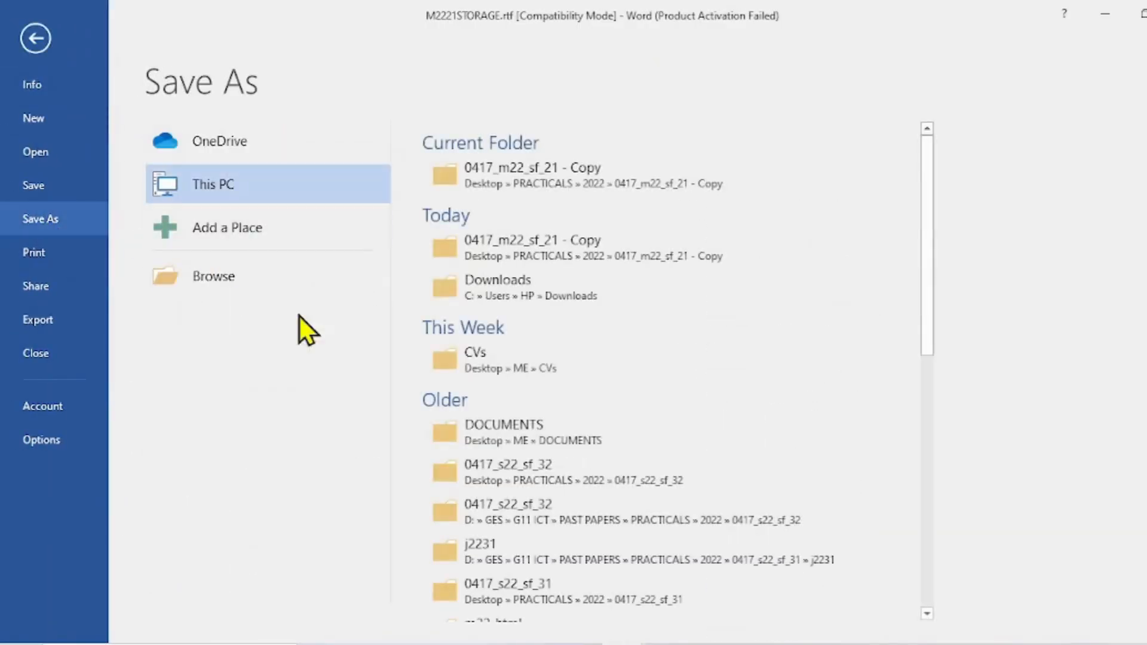
click(526, 179)
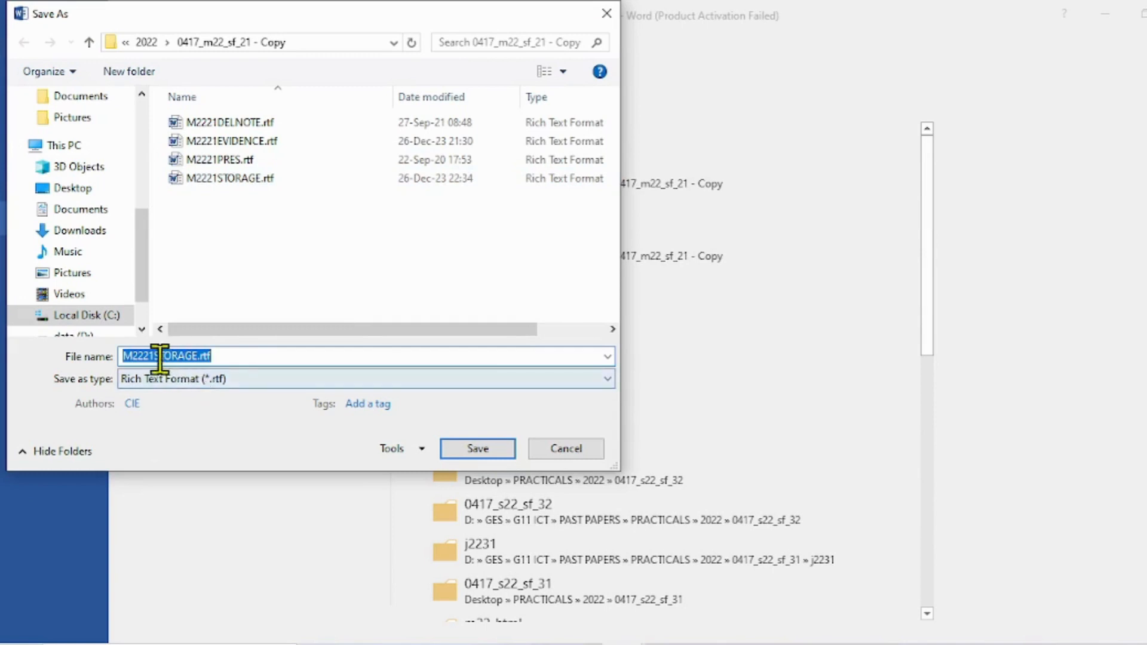
drag(194, 357, 112, 359)
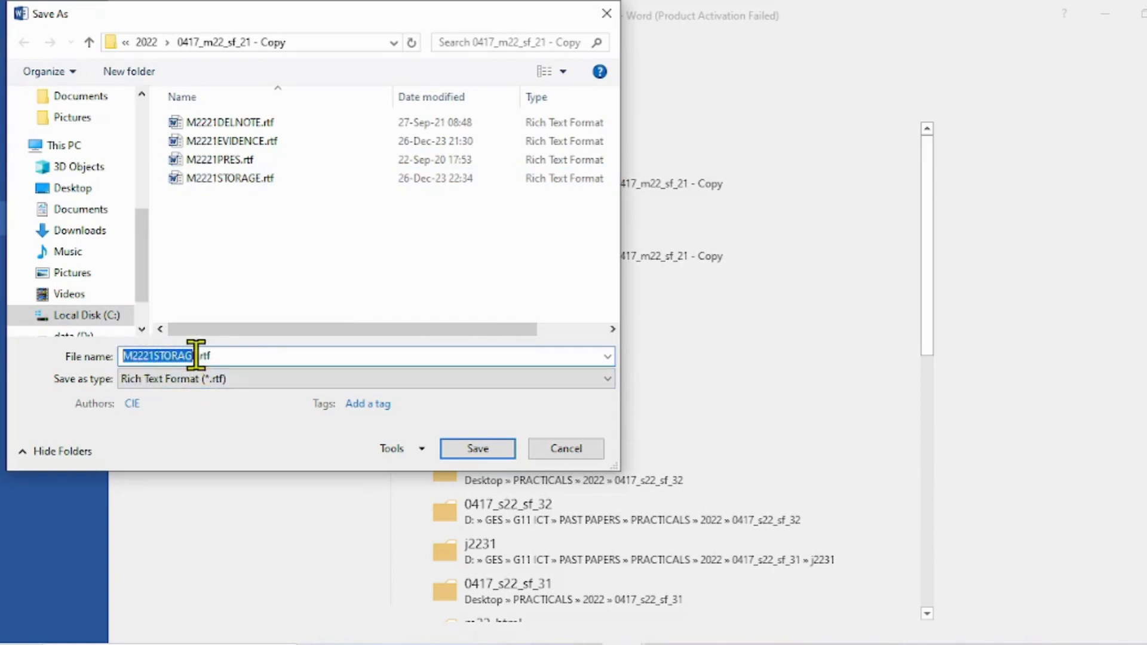
drag(197, 356, 127, 355)
right_click(131, 357)
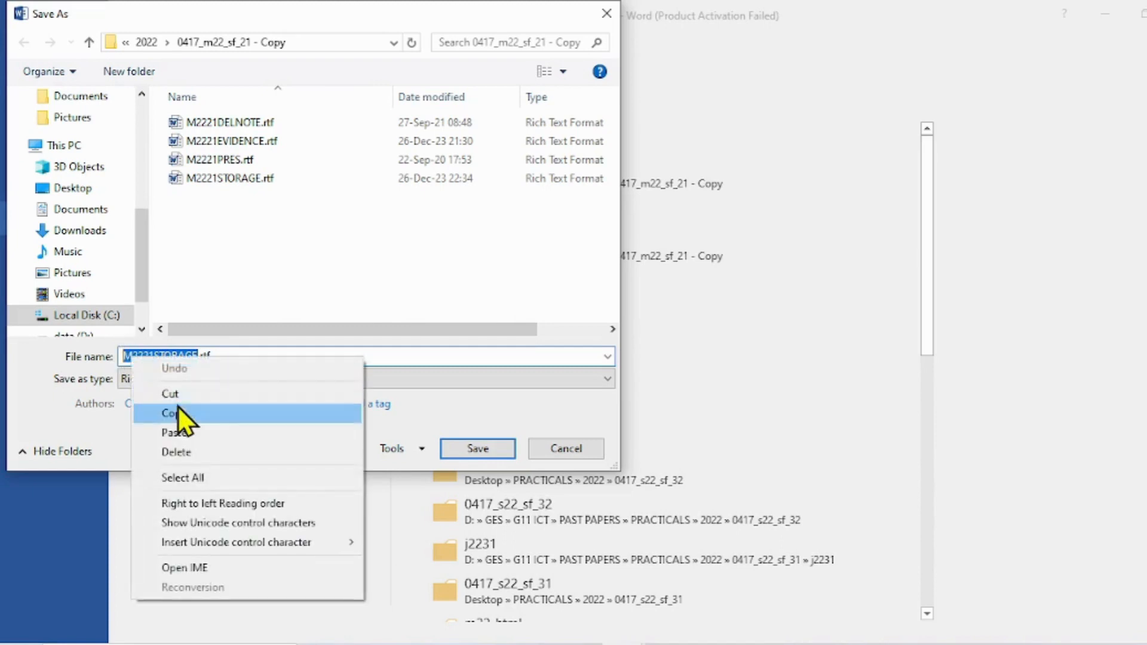
click(183, 431)
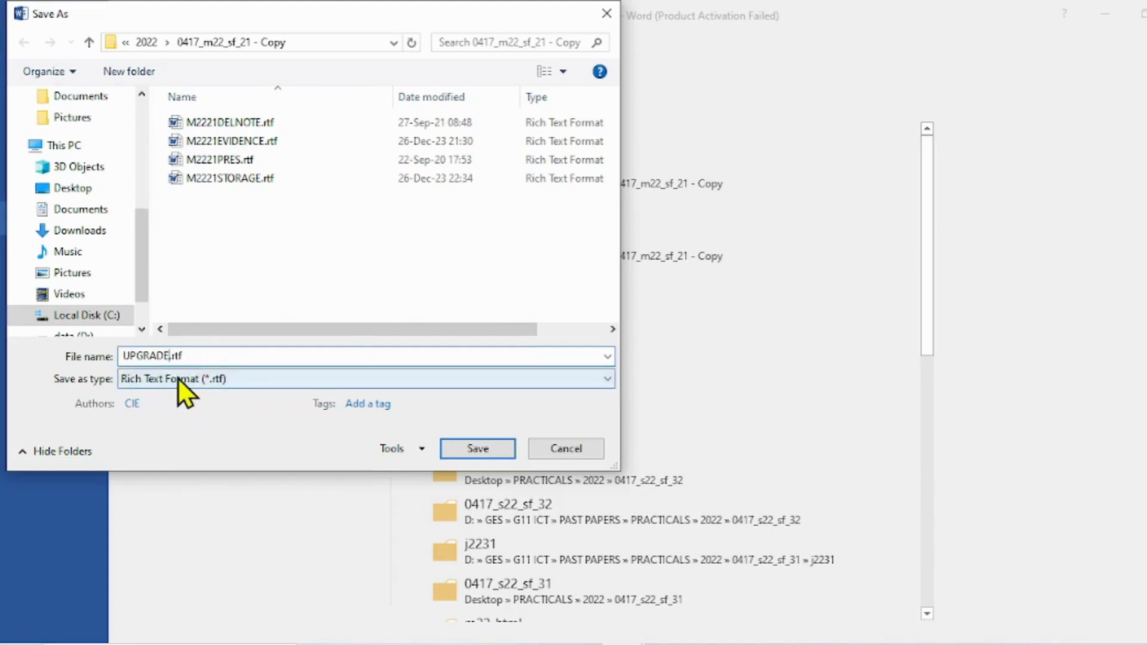
Choose Word Document (*.docx) as the type and save as UPGRADE.docx.
click(178, 378)
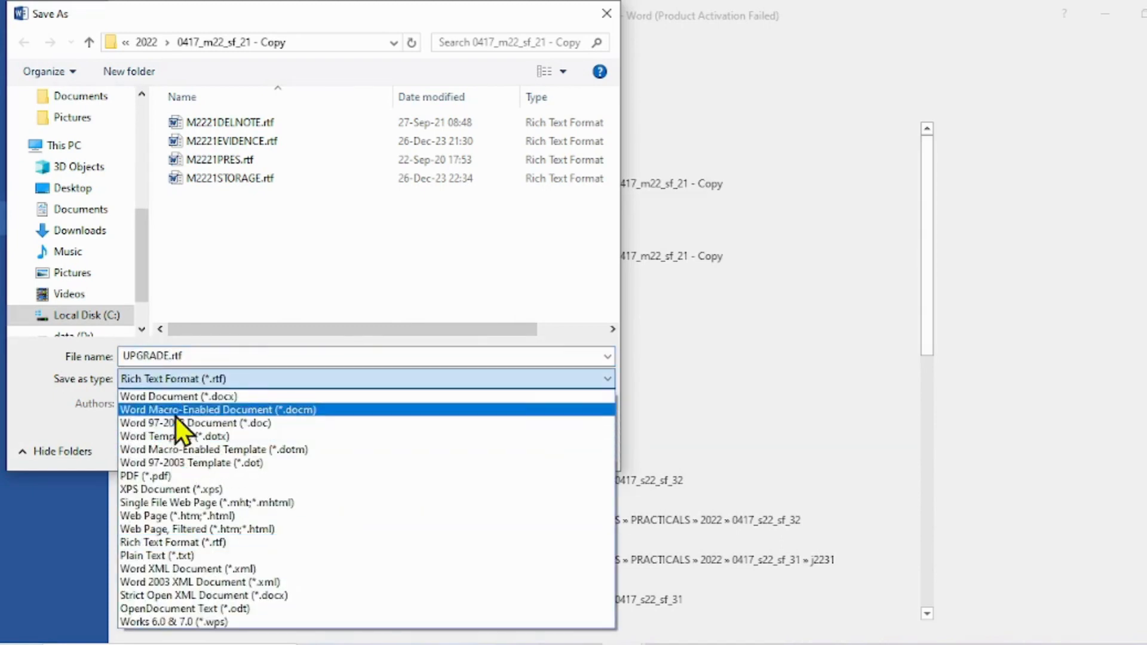
click(216, 398)
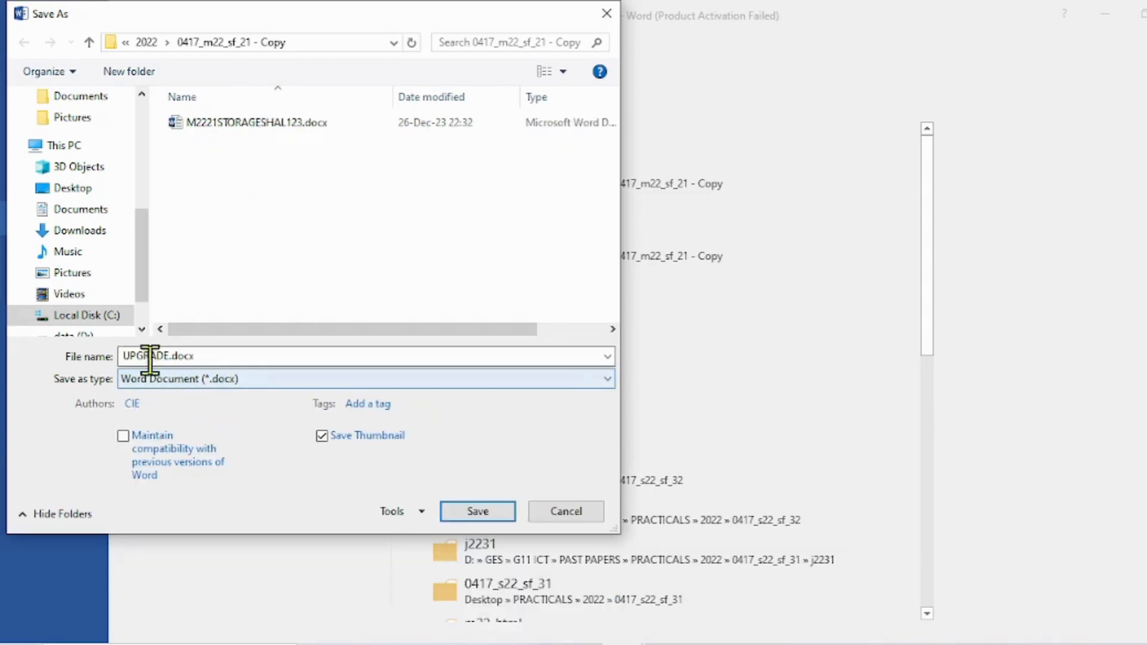
click(476, 510)
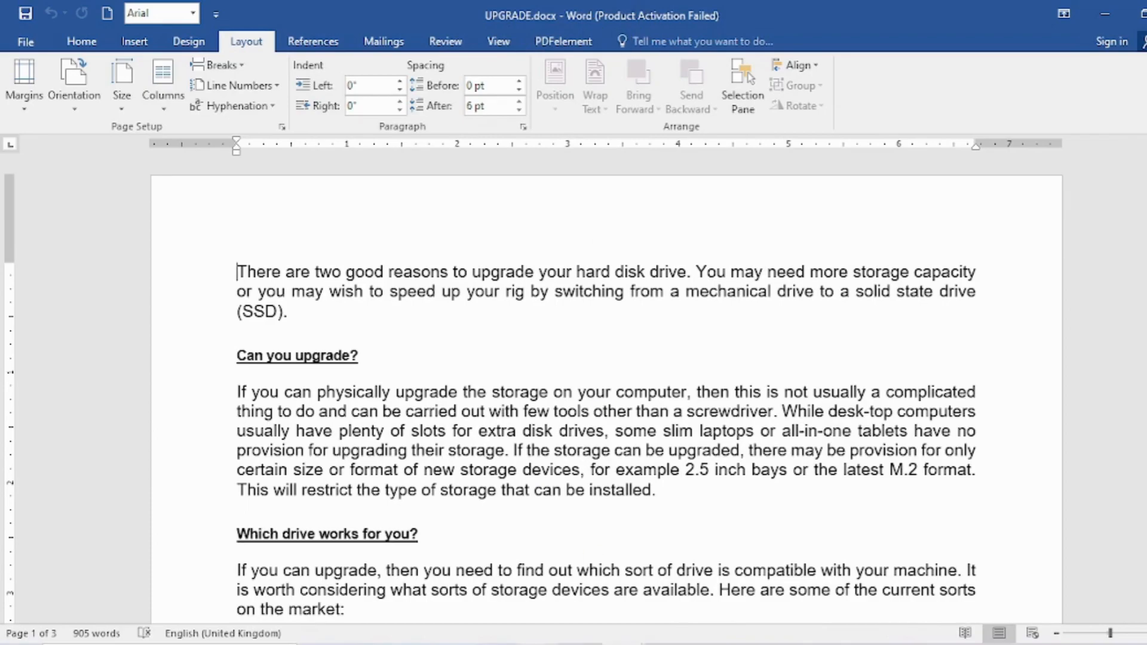
click(412, 644)
Highlight the screenshot instruction paragraph and the EVIDENCE 1 box text yellow.
scroll(442, 396, down, 2)
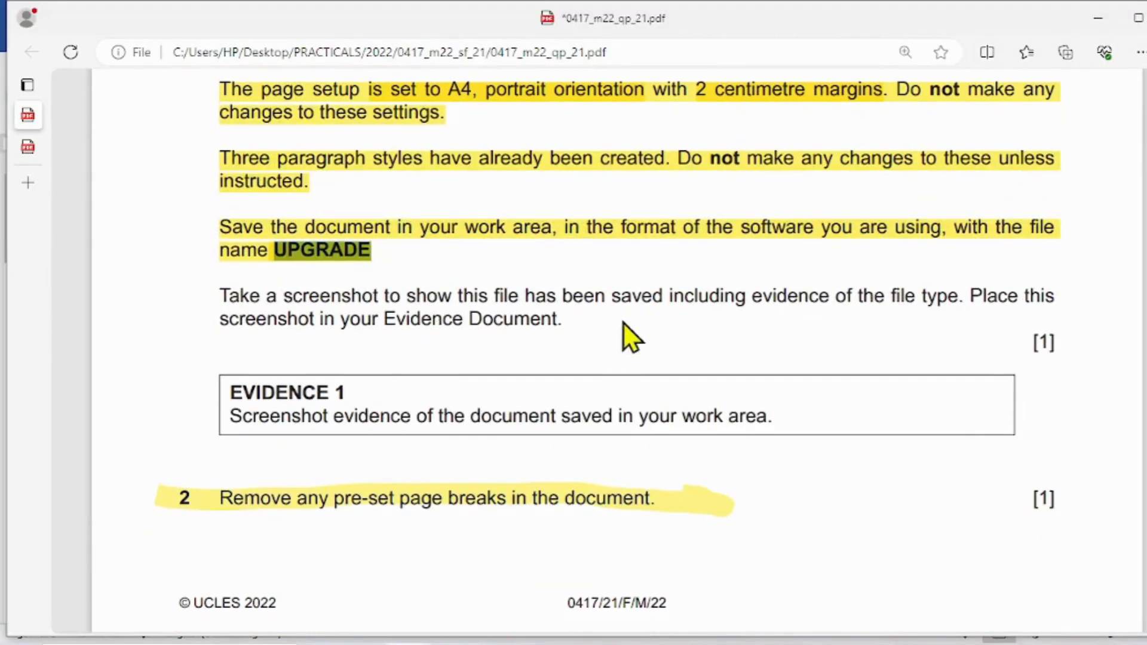
drag(220, 297, 558, 320)
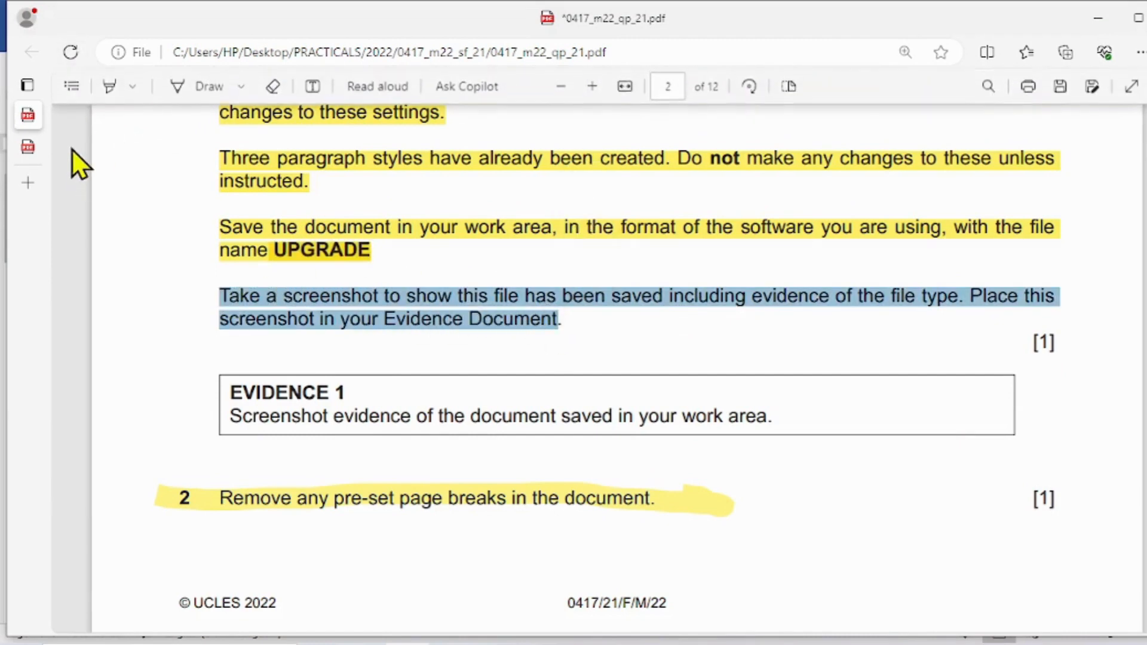
click(111, 86)
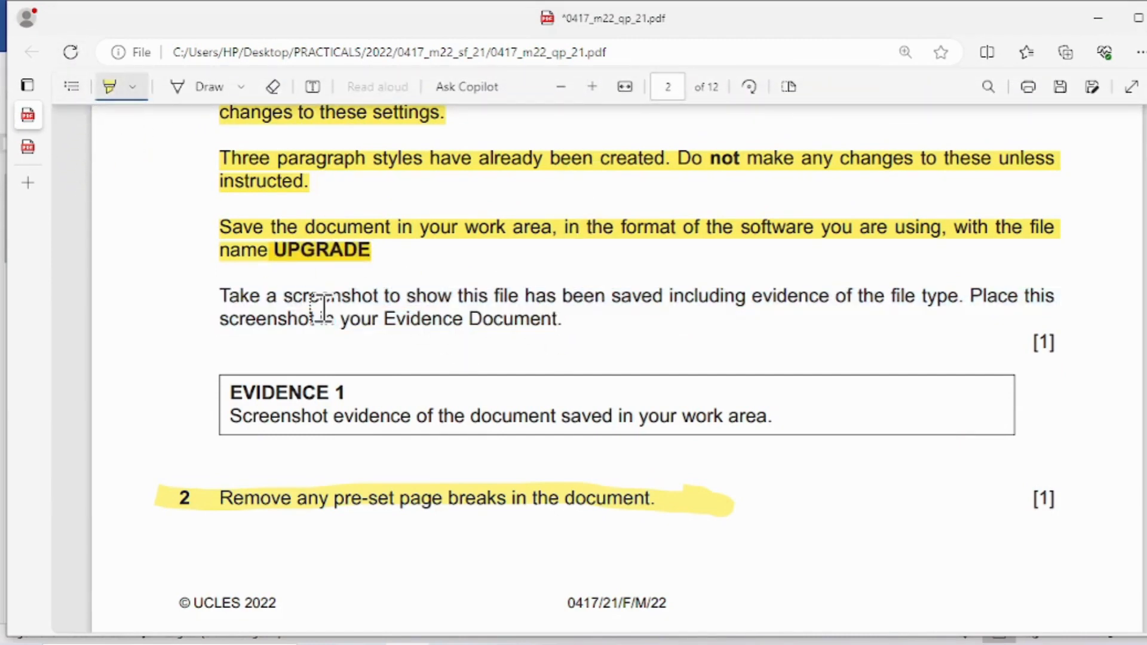
drag(217, 297, 550, 320)
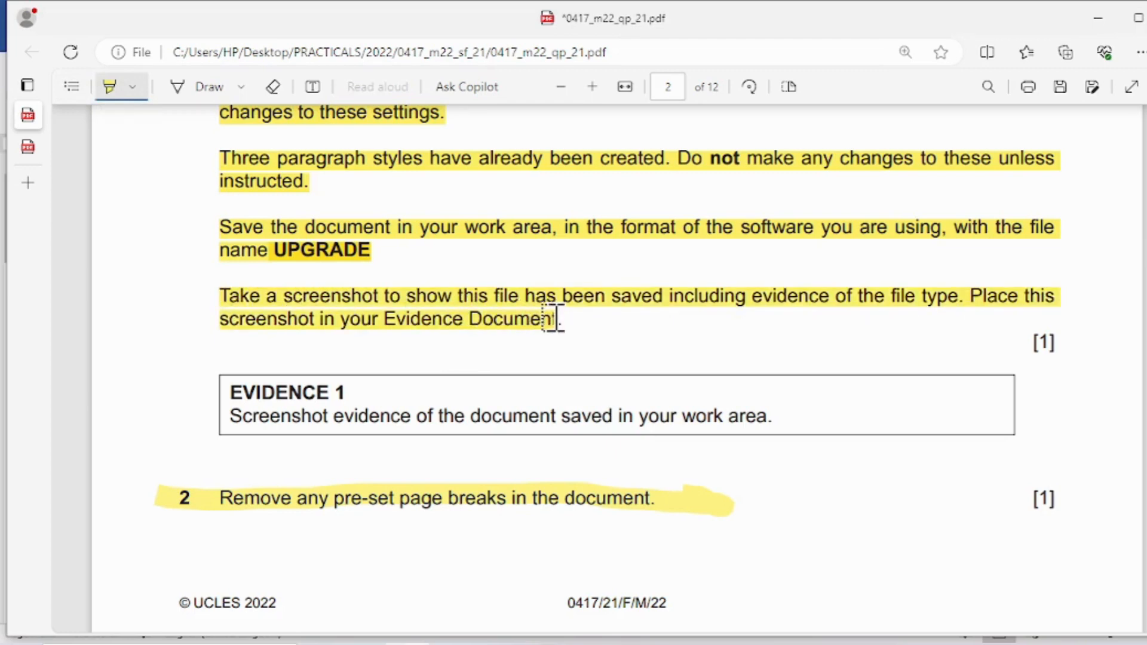
drag(233, 392, 806, 430)
Bring the 0417_m22_sf_21 - Copy folder window forward and refresh its file list.
mouse_move(625, 643)
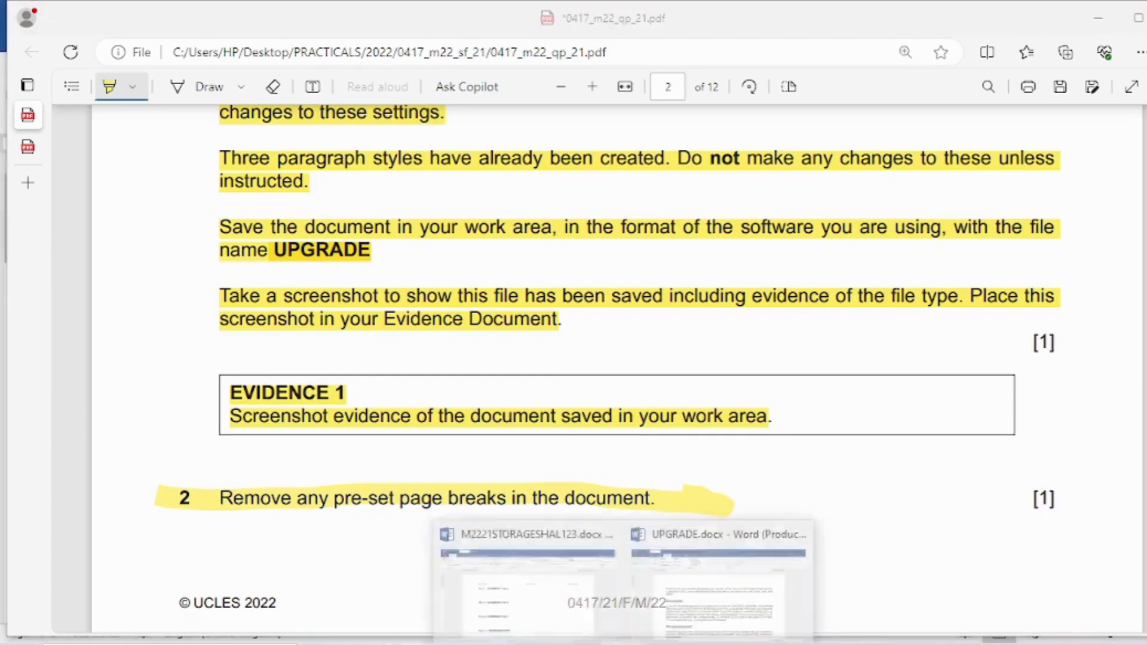
mouse_move(450, 643)
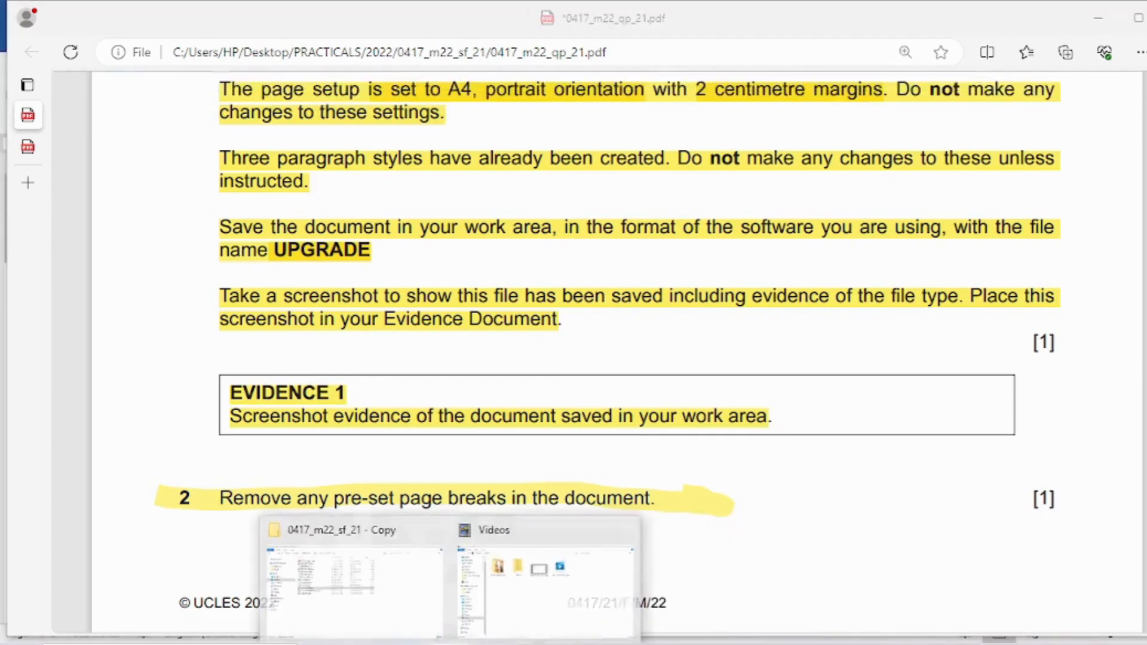
click(382, 579)
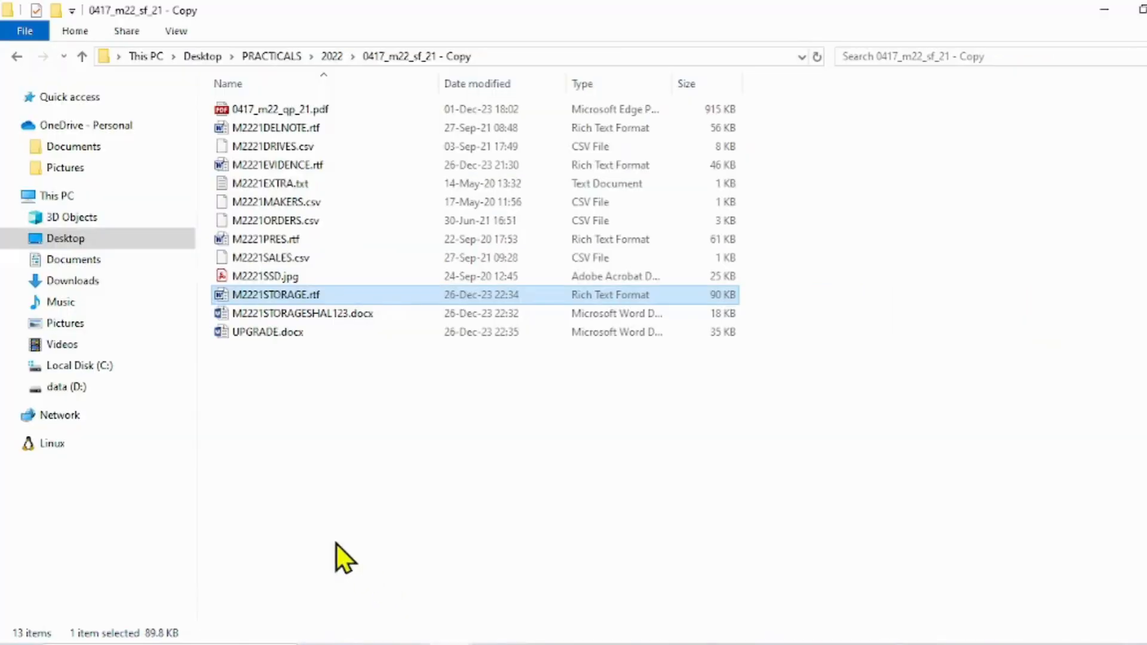
right_click(385, 454)
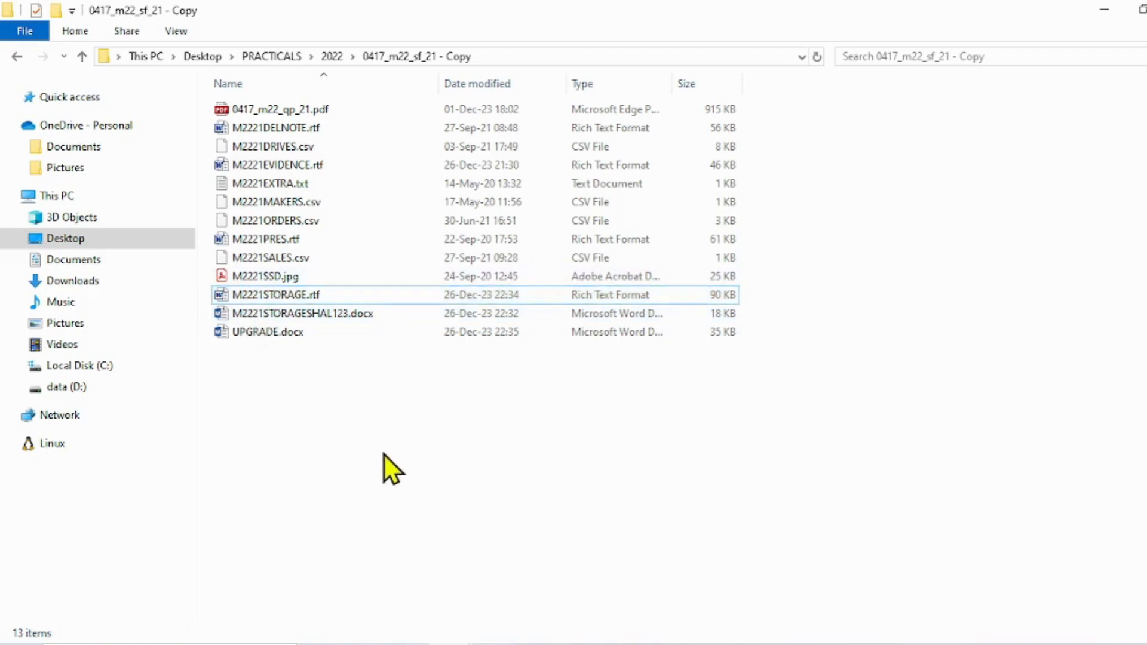
click(408, 217)
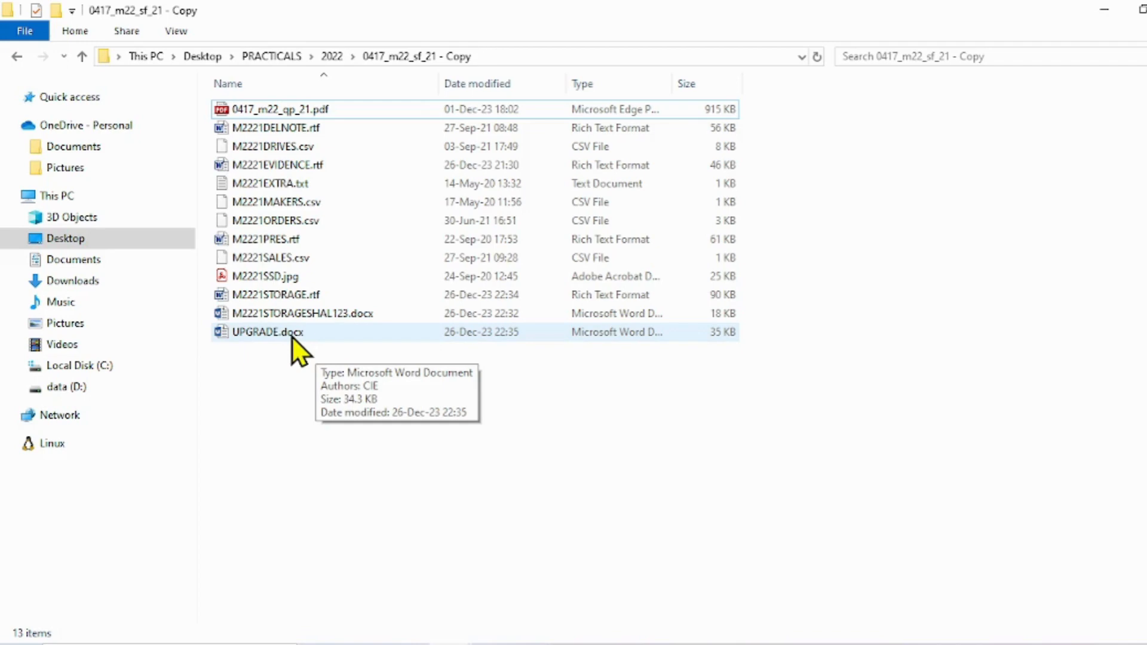
Snip the folder's file list showing UPGRADE.docx and copy the capture.
click(582, 644)
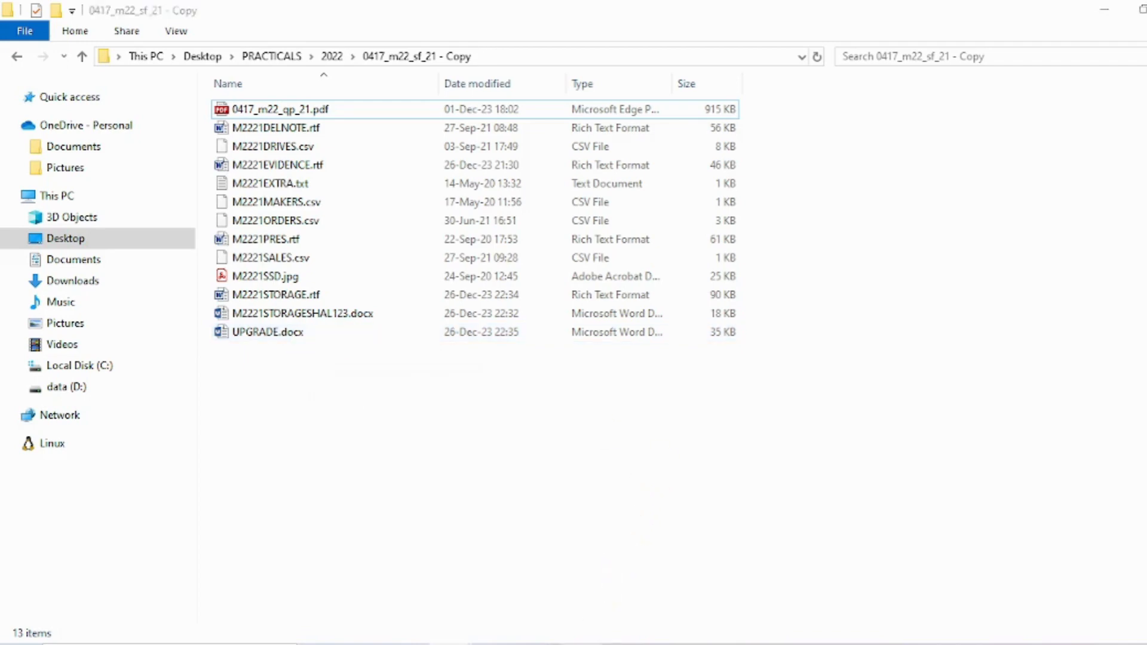
click(152, 70)
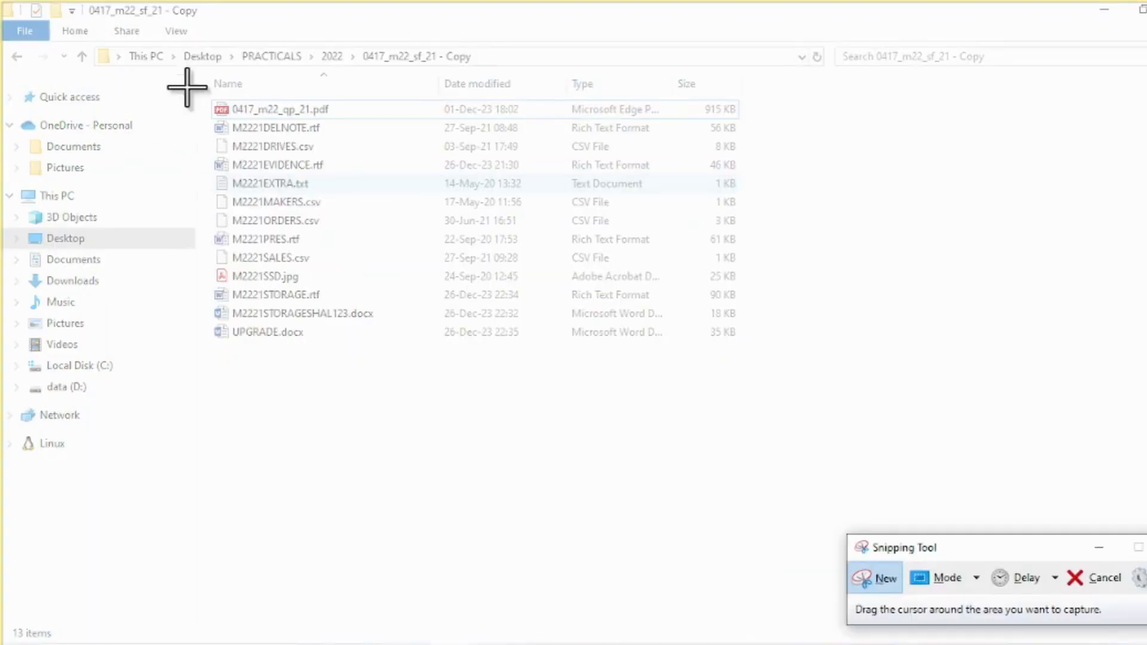
drag(176, 38, 830, 392)
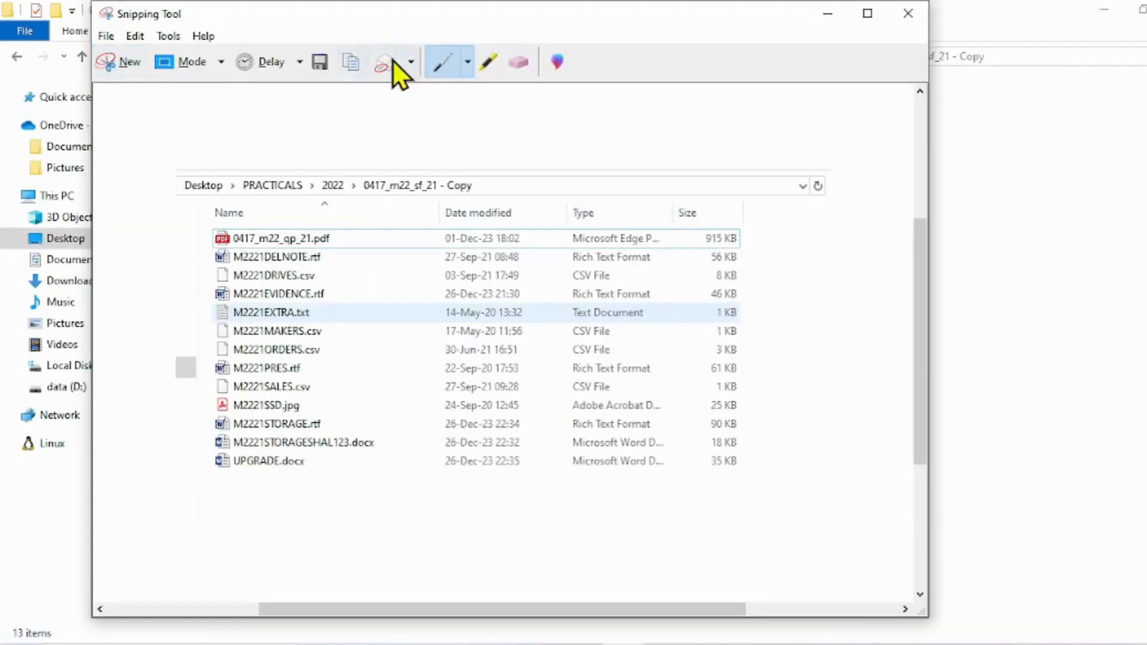
click(346, 66)
click(581, 644)
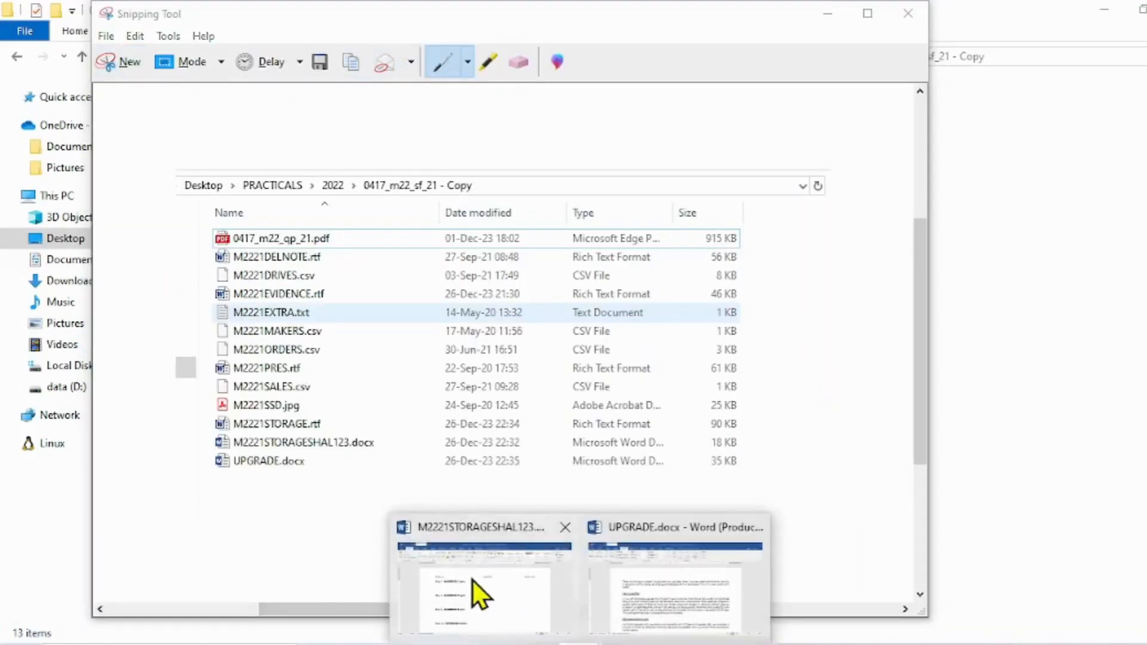
Paste the file-list screenshot as a picture under Step 1 - EVIDENCE 1.
click(472, 578)
right_click(264, 297)
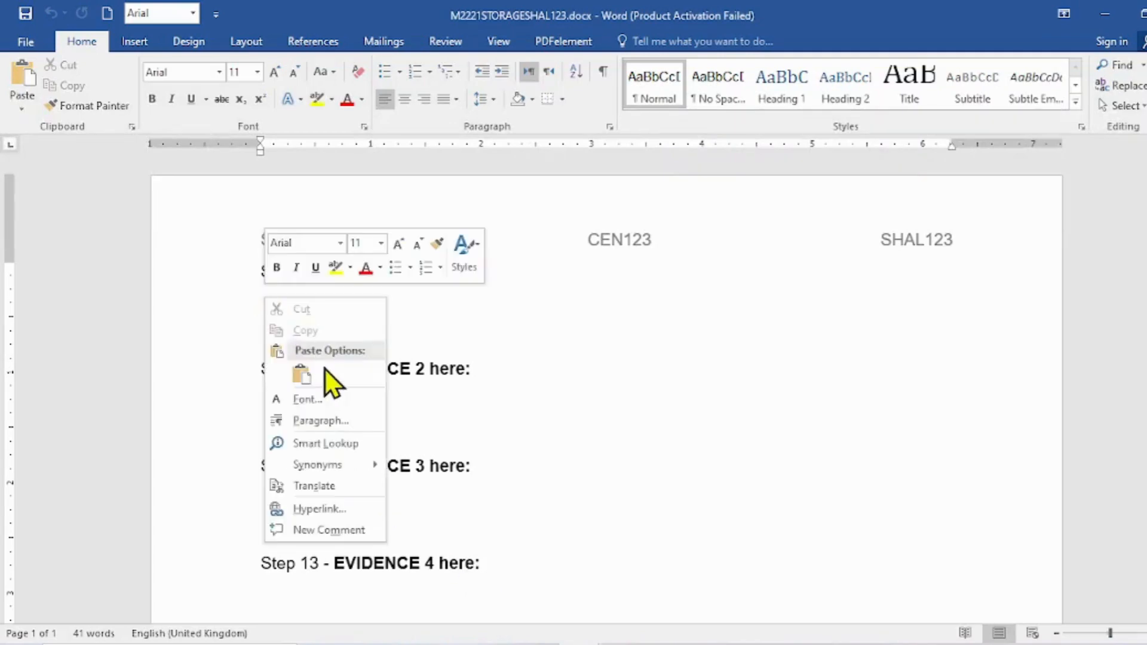
click(307, 373)
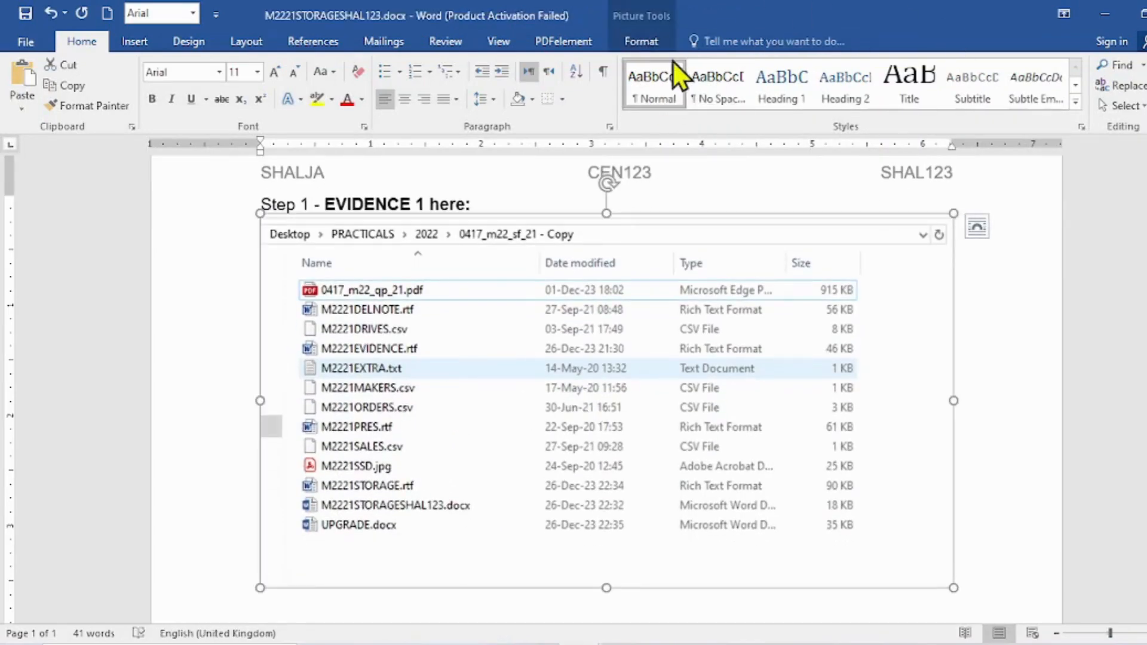
Look through the Picture Format, Home and Insert tabs and open the Shapes gallery.
click(641, 41)
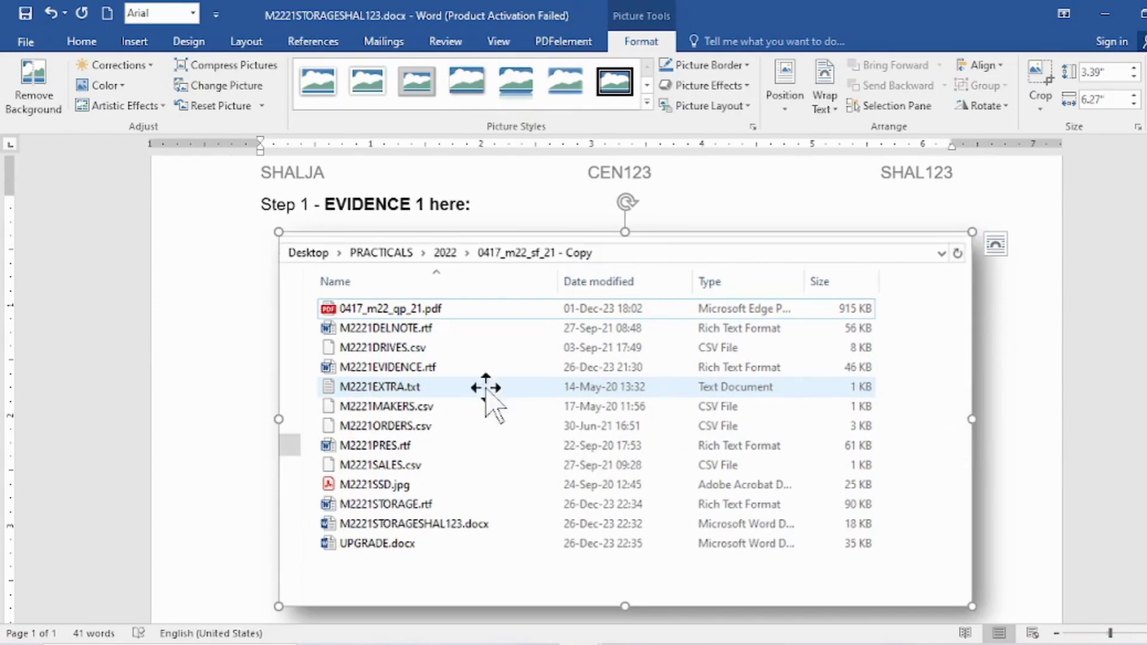
click(82, 47)
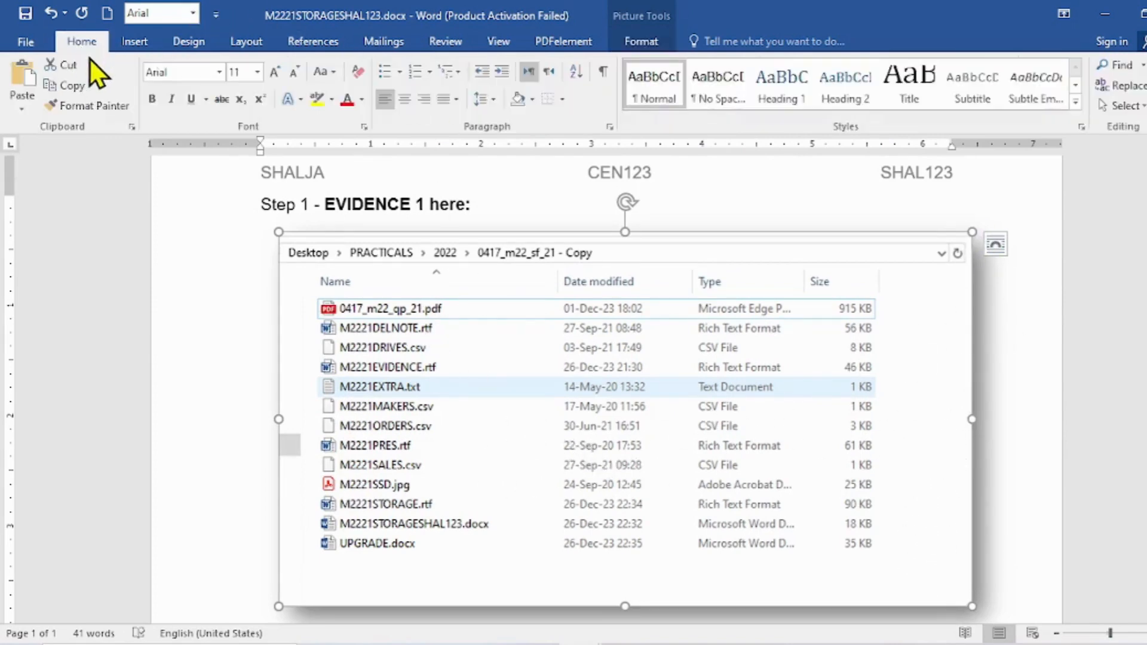
click(138, 40)
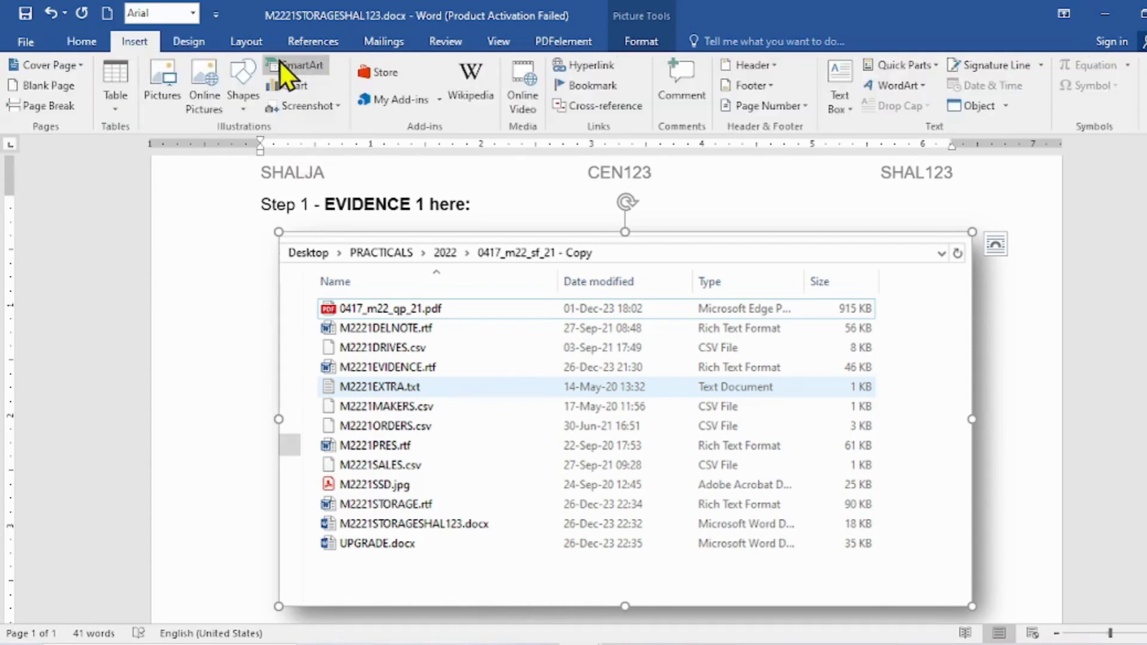
click(242, 65)
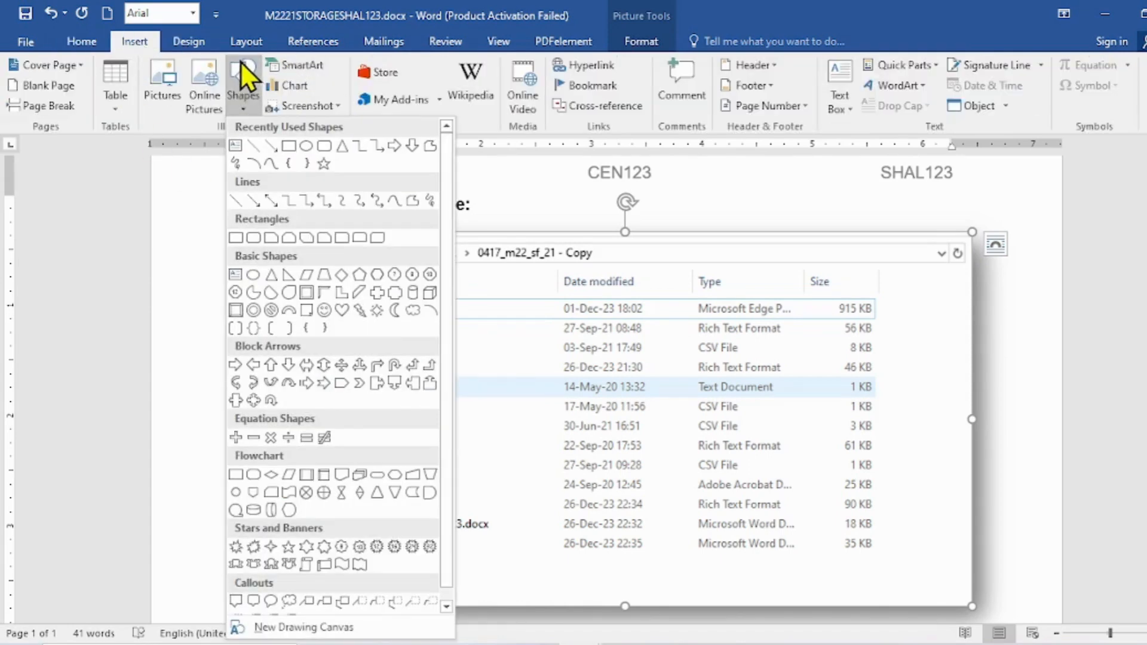
Draw a rectangle around the UPGRADE.docx row in the screenshot.
click(289, 144)
mouse_move(306, 520)
mouse_down()
mouse_move(343, 565)
mouse_move(810, 591)
mouse_move(908, 572)
mouse_up()
drag(606, 518, 604, 529)
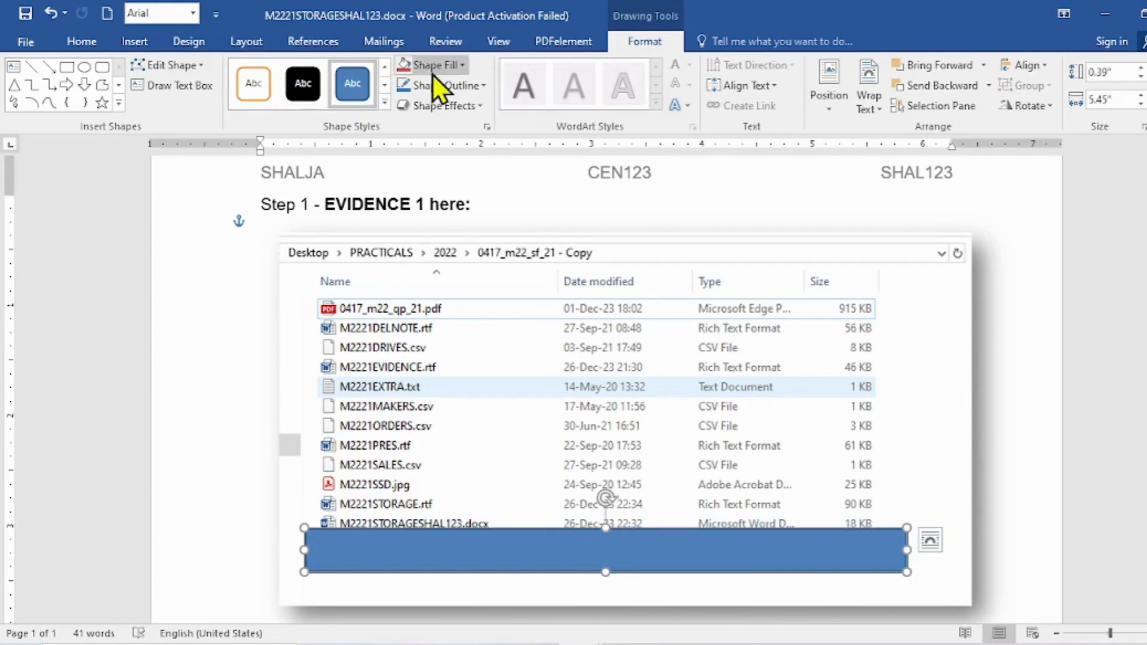
Give the rectangle No Fill and a red outline.
click(465, 64)
click(418, 222)
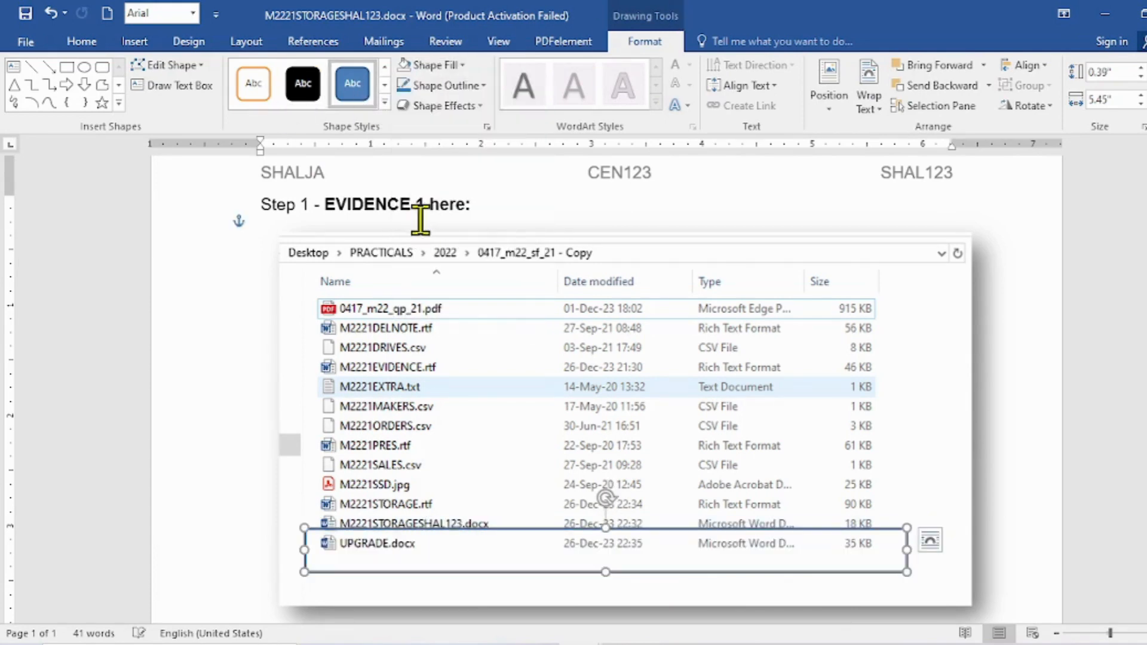
click(427, 67)
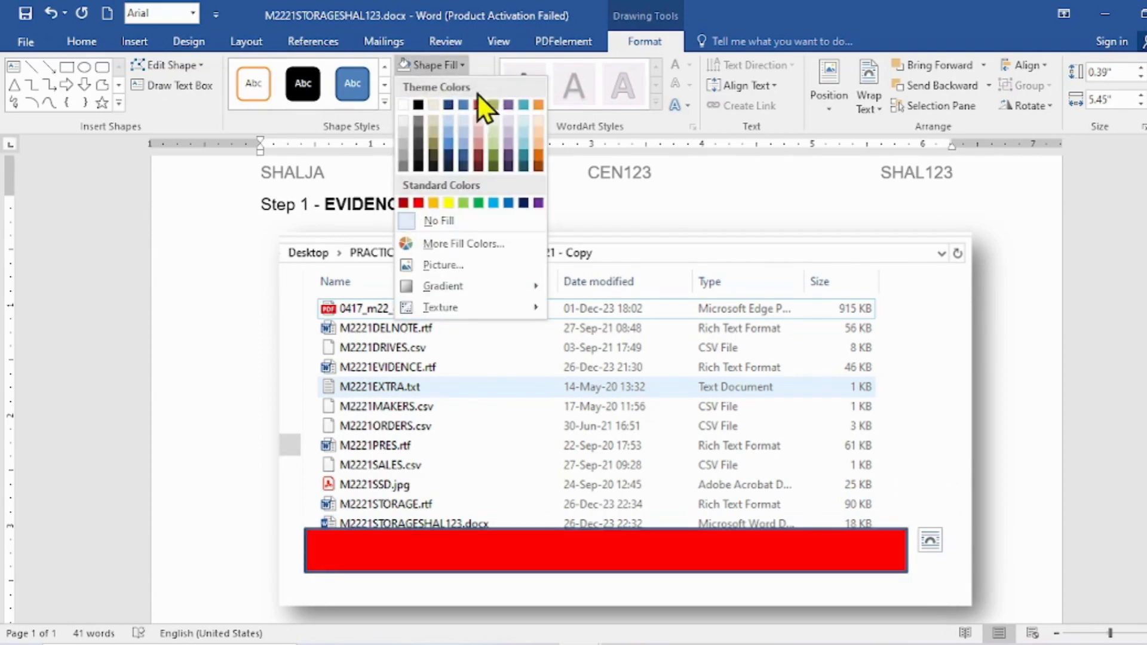
click(487, 63)
click(440, 87)
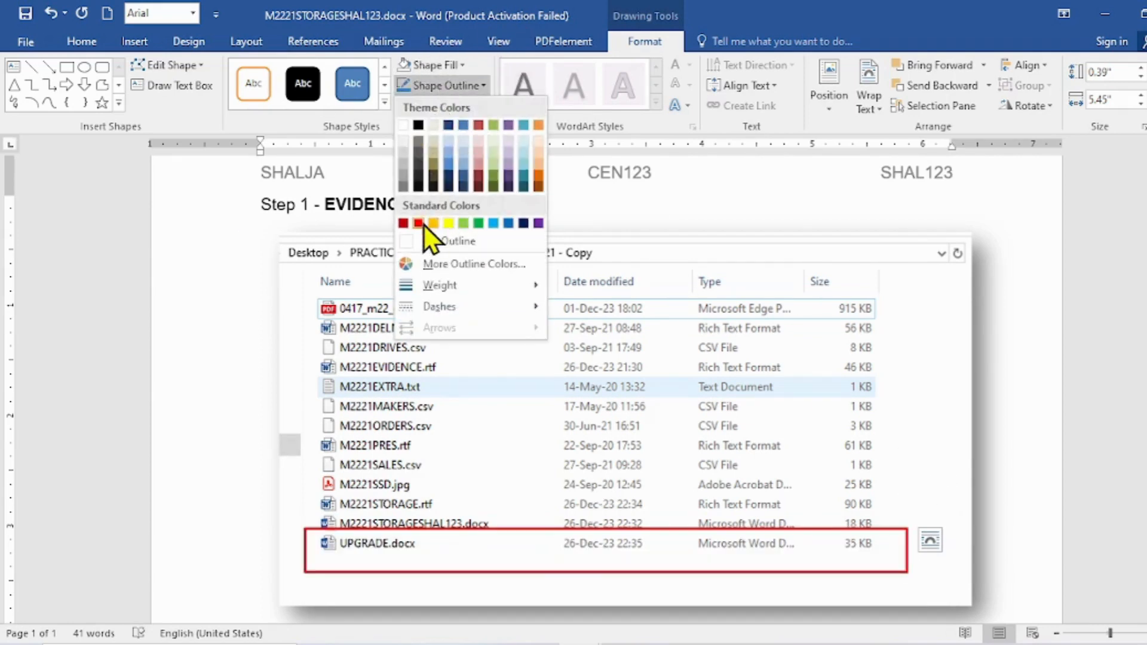
click(424, 225)
click(765, 179)
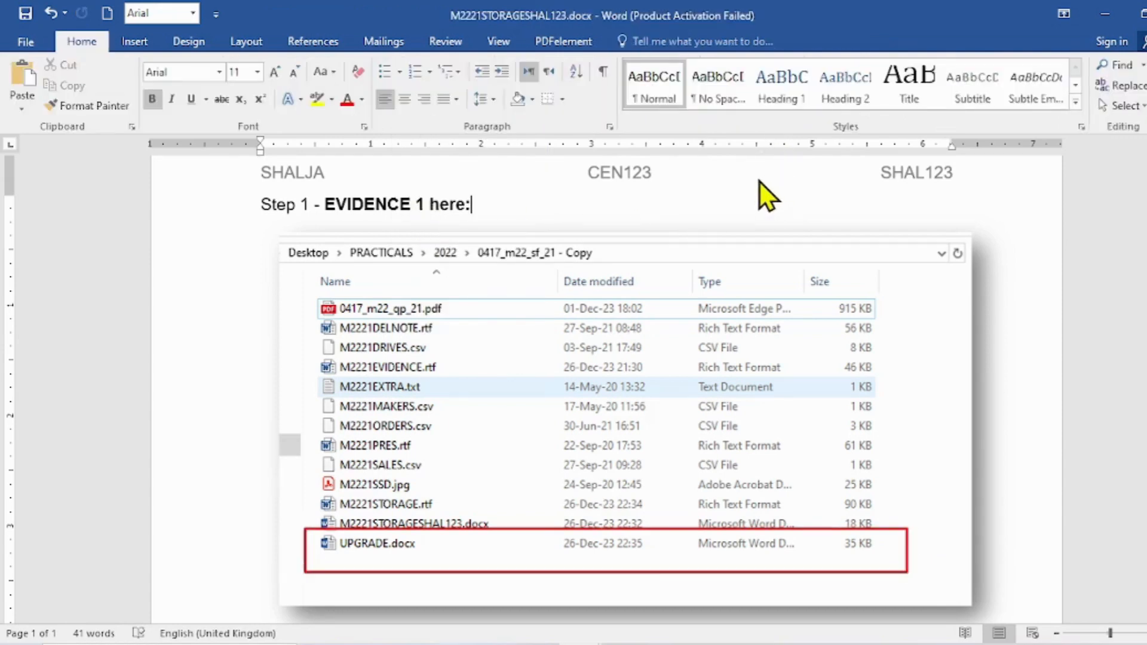
Save the evidence document and go back to the exam paper PDF.
click(25, 13)
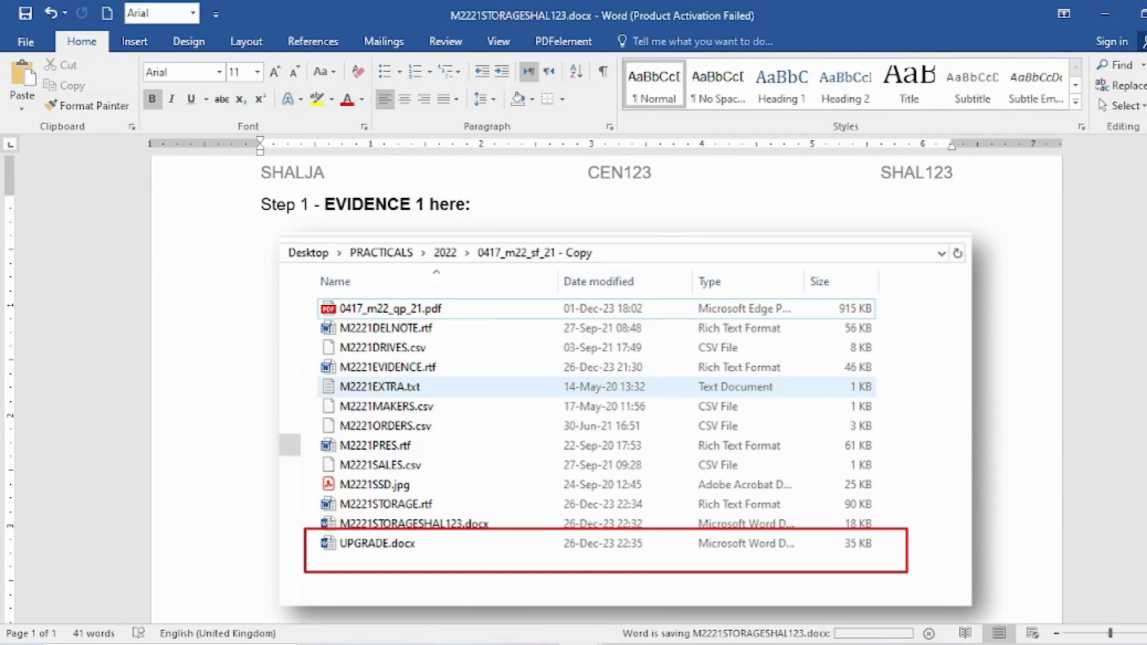
scroll(845, 482, down, 4)
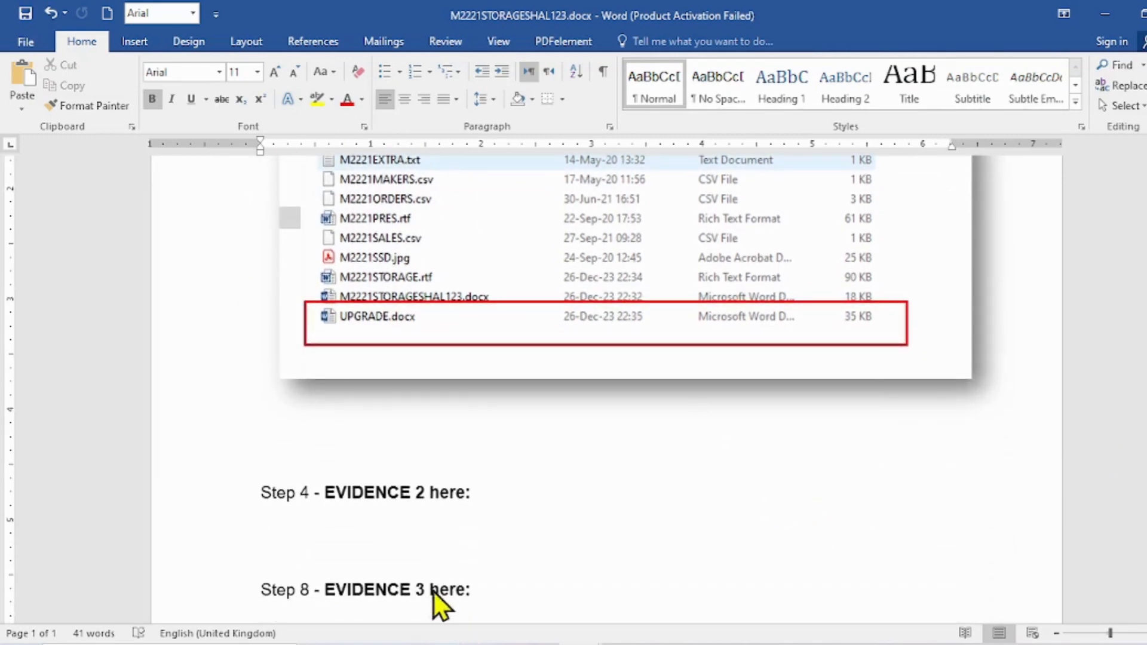
click(409, 644)
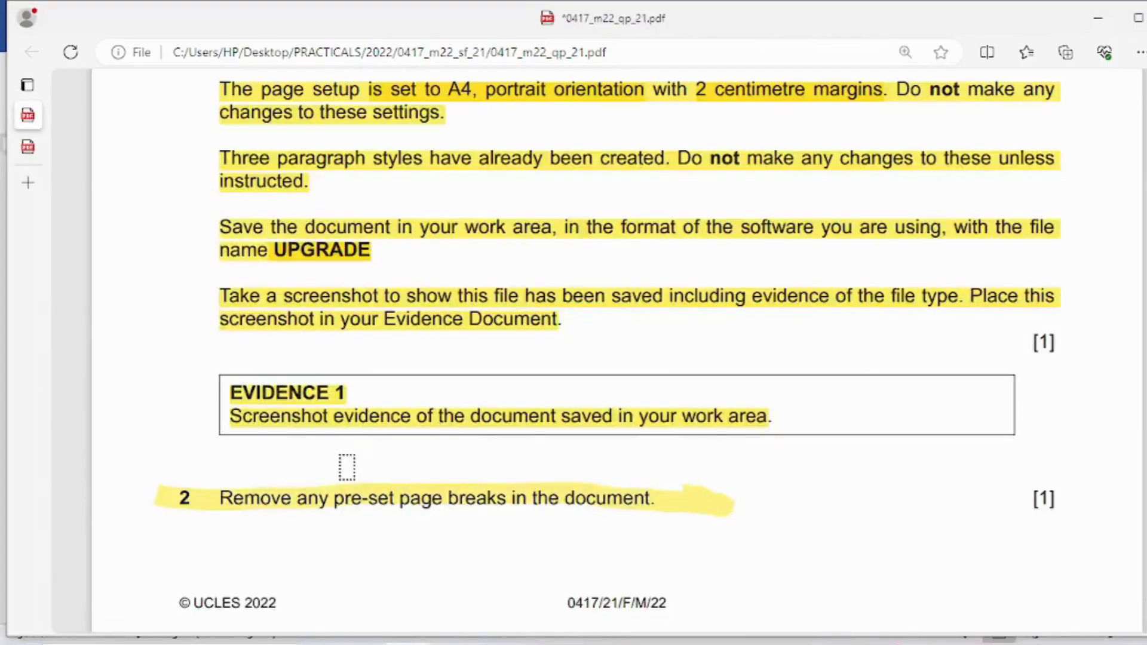
Highlight question 2 on removing page breaks, then bring UPGRADE.docx back in Word.
scroll(346, 467, down, 3)
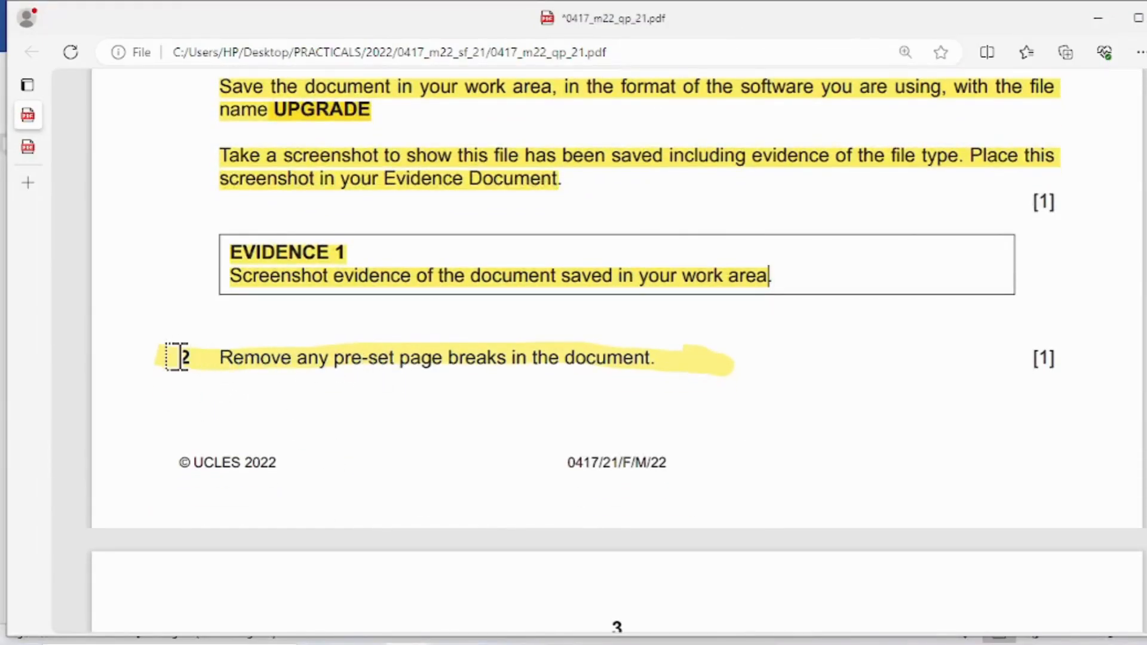
drag(172, 358, 657, 355)
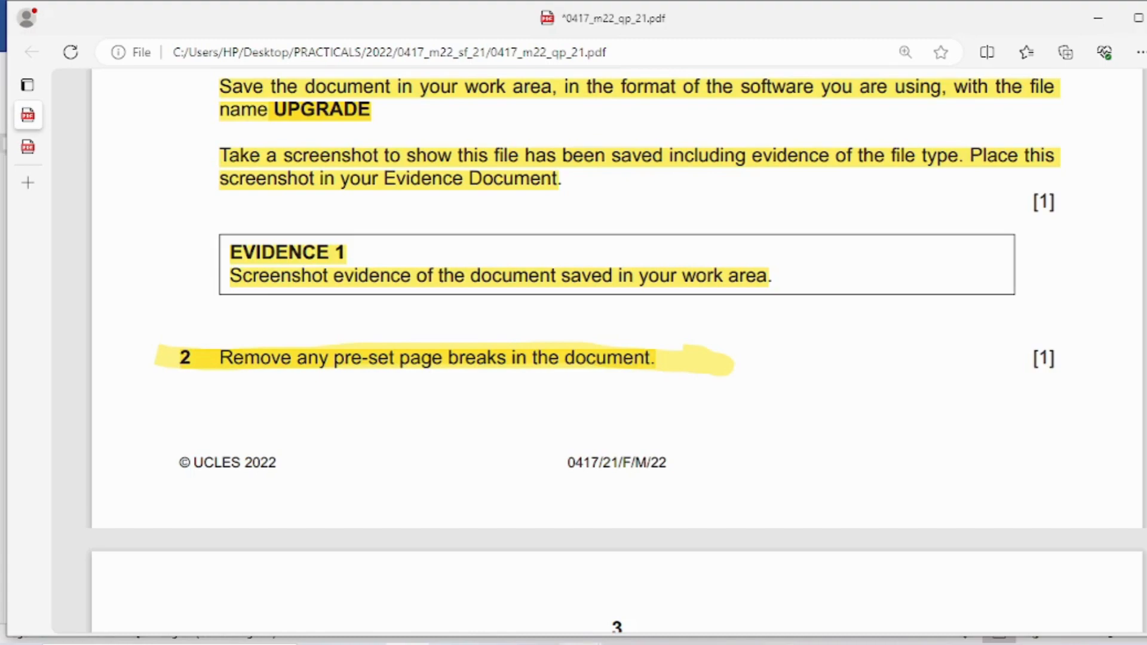
click(579, 644)
click(660, 562)
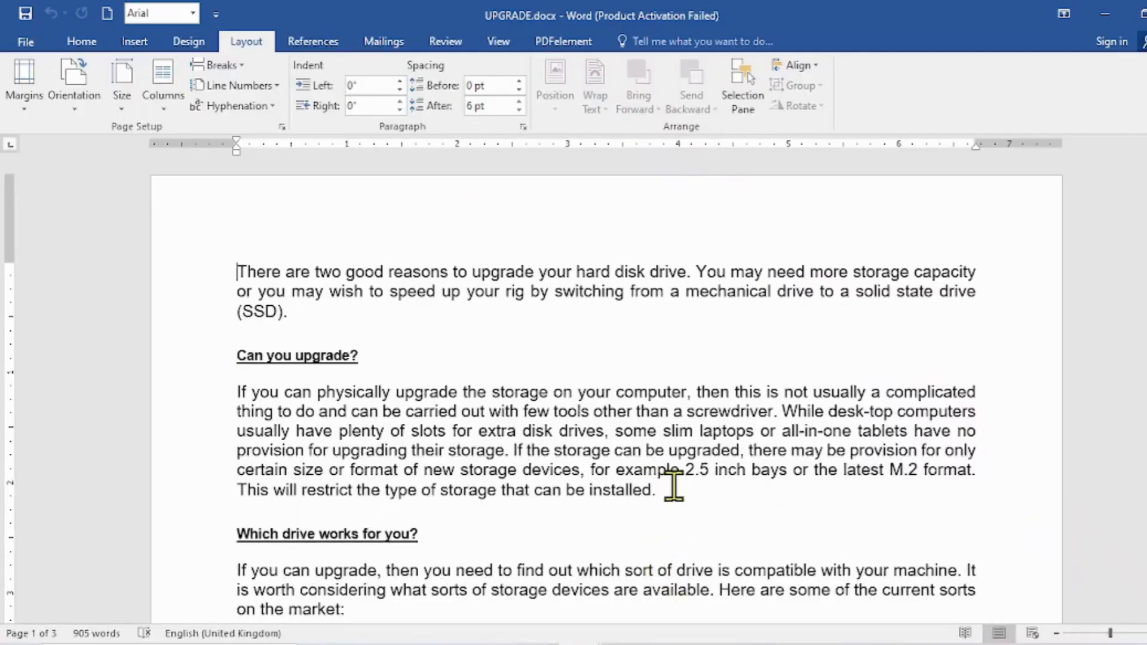
key(ctrl+a)
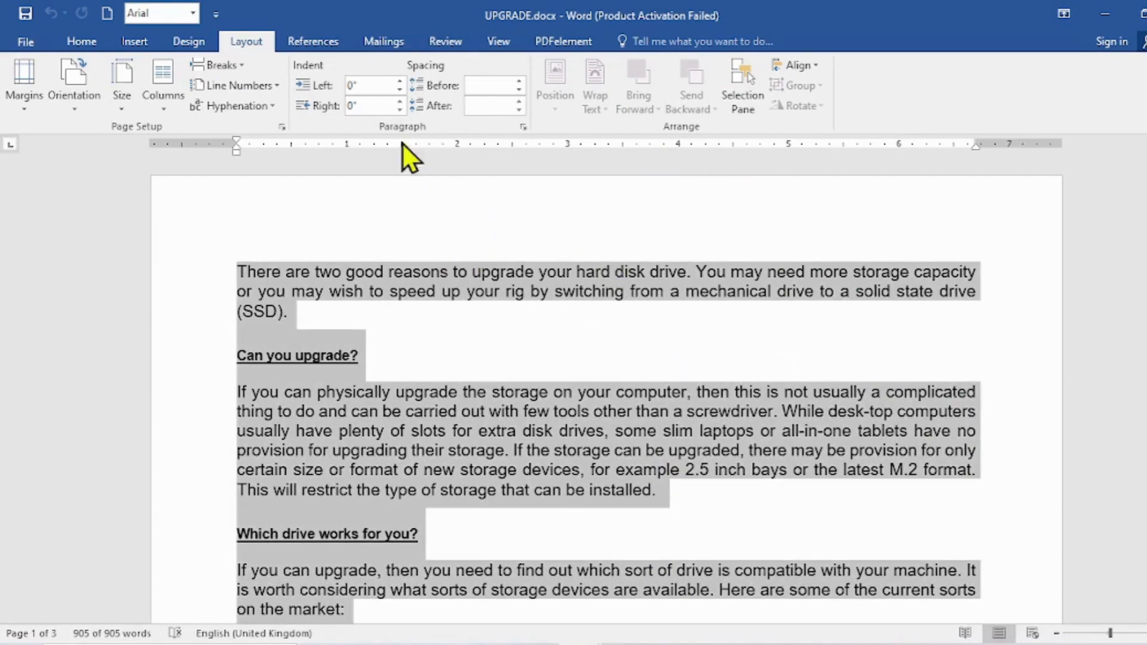
click(83, 34)
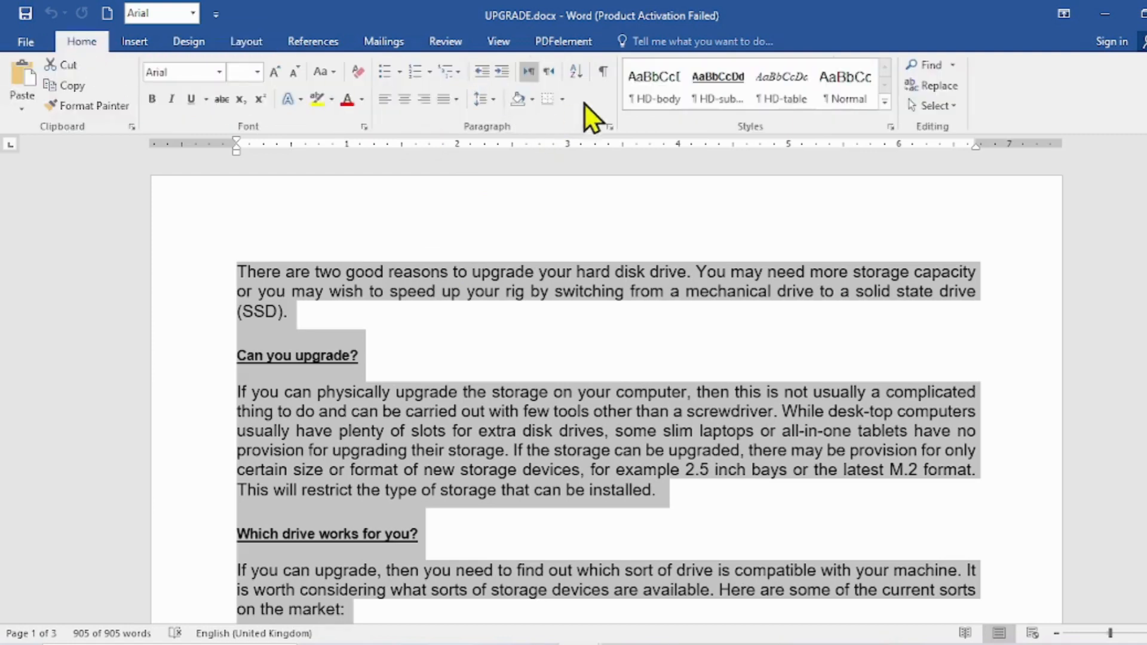
click(607, 73)
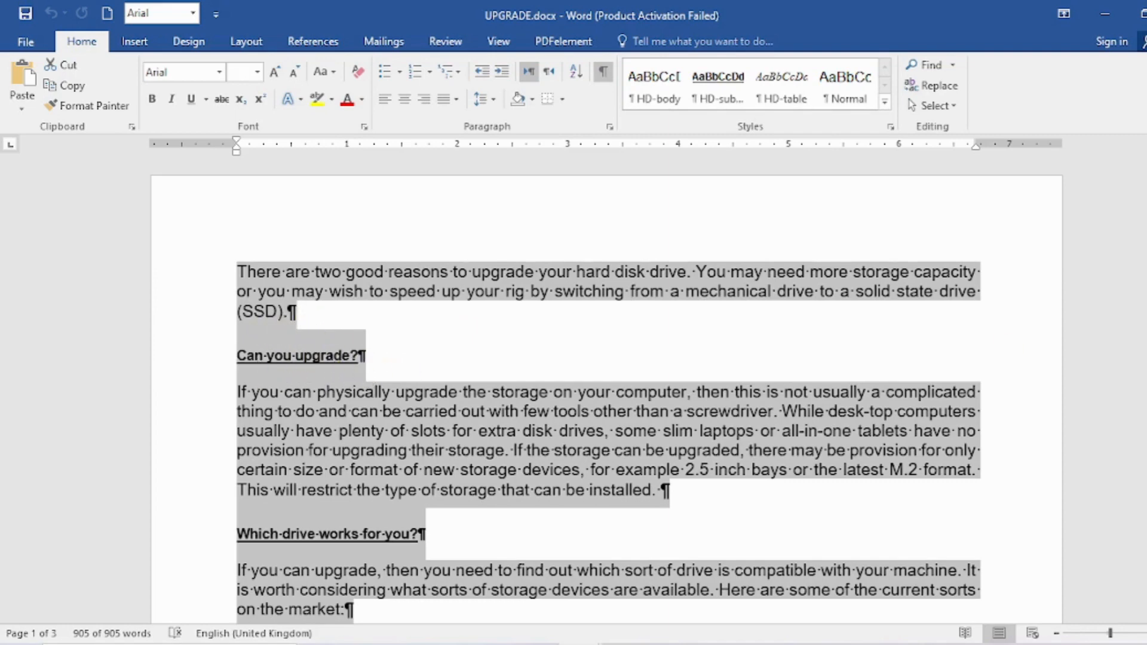
scroll(649, 390, down, 1)
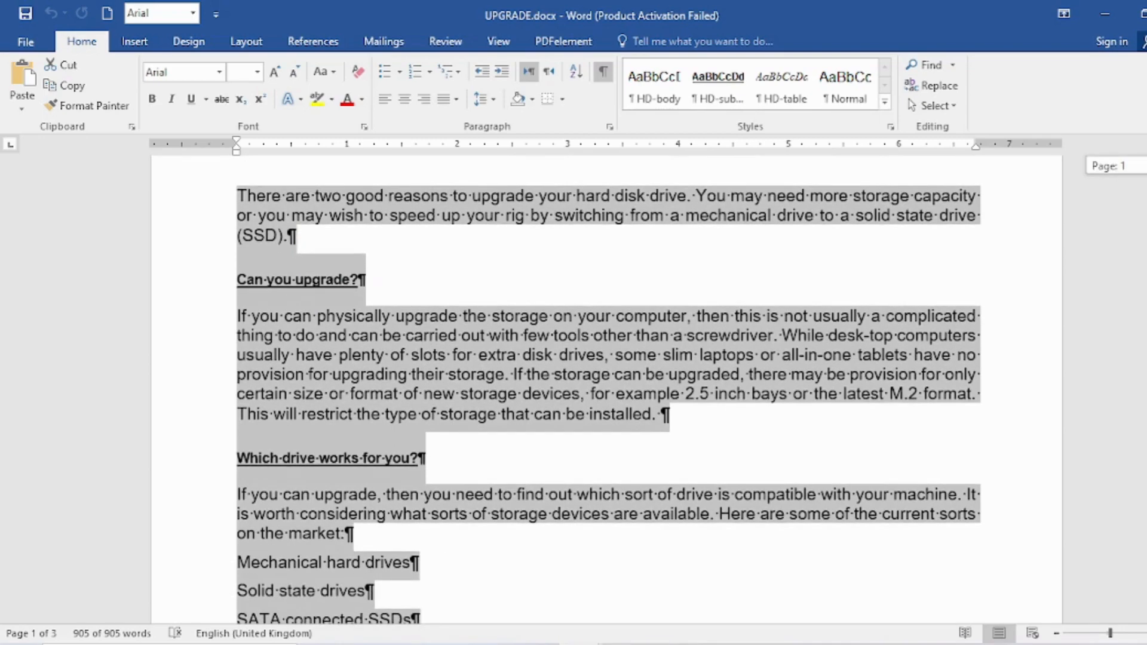
scroll(609, 388, down, 8)
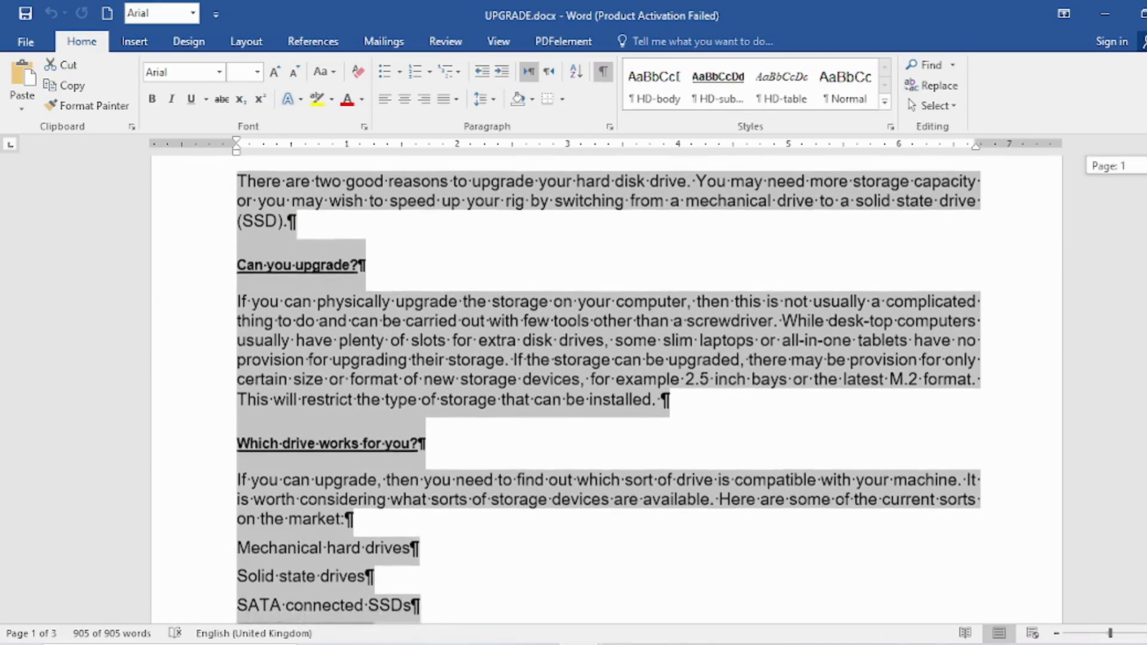
scroll(610, 389, down, 8)
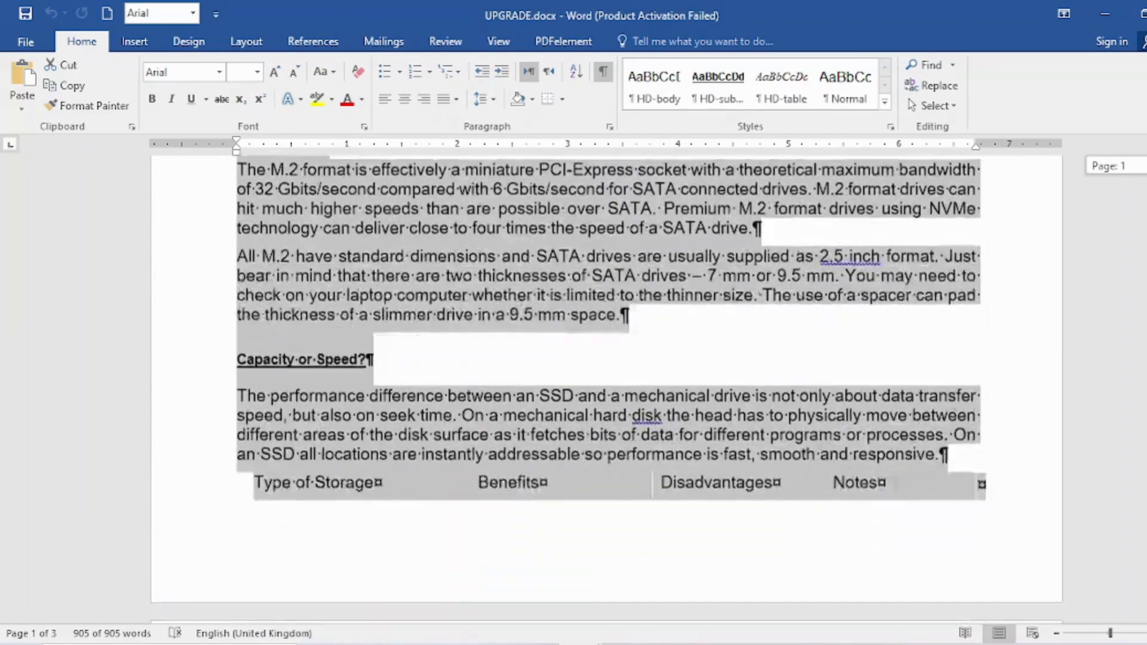
scroll(609, 388, down, 5)
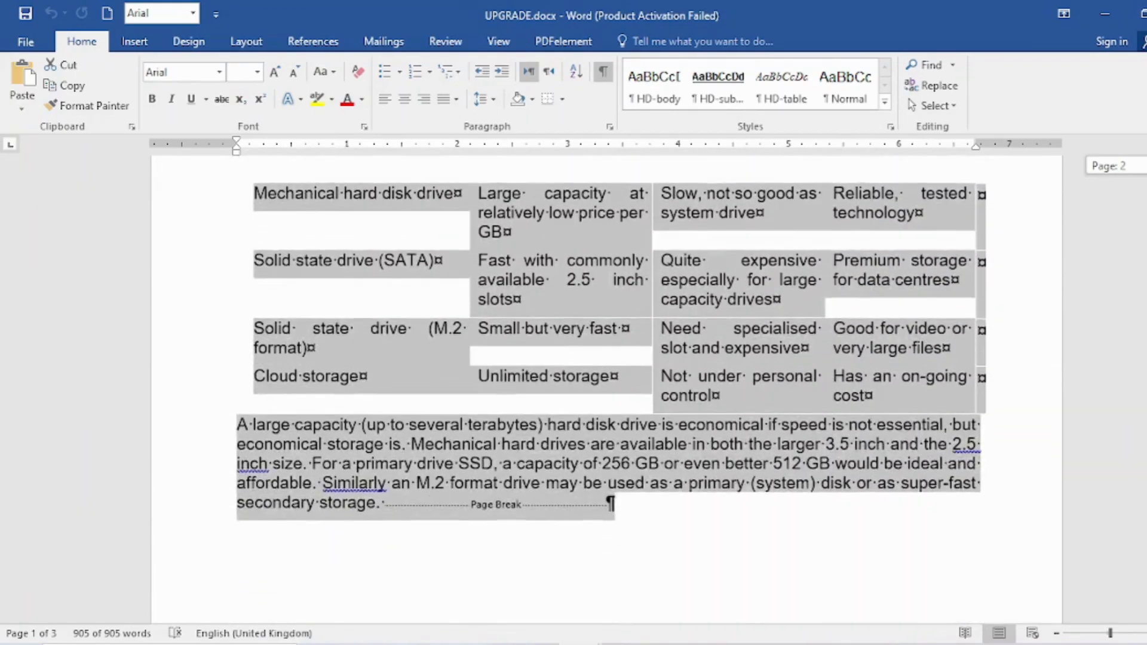
scroll(609, 389, up, 1)
scroll(609, 388, up, 20)
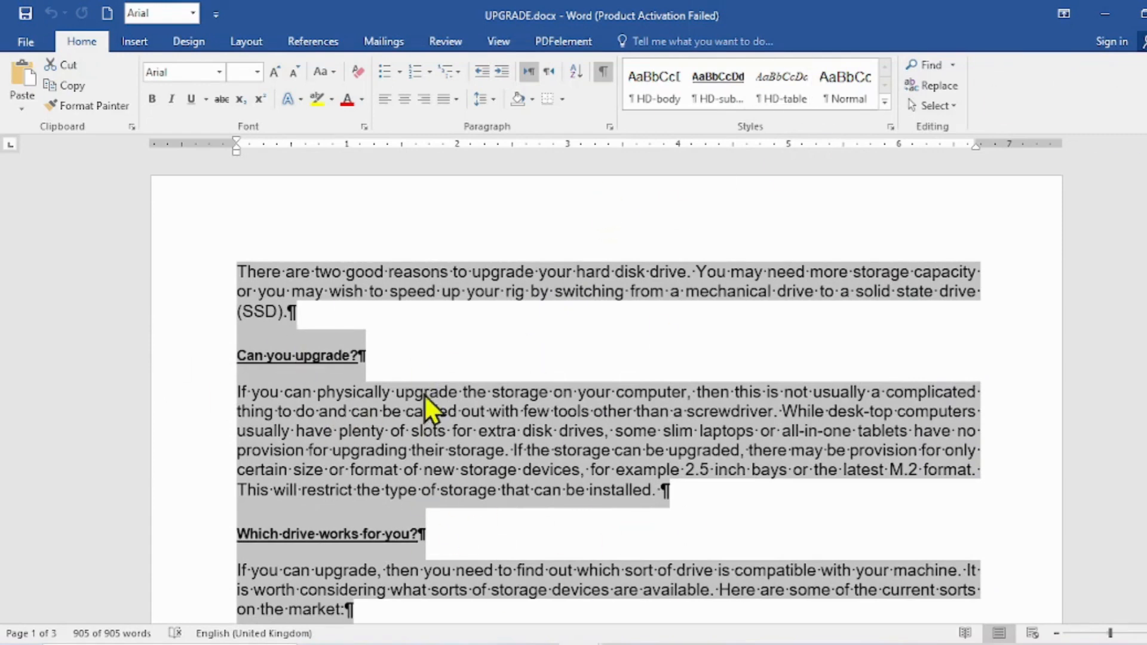
click(604, 74)
click(513, 374)
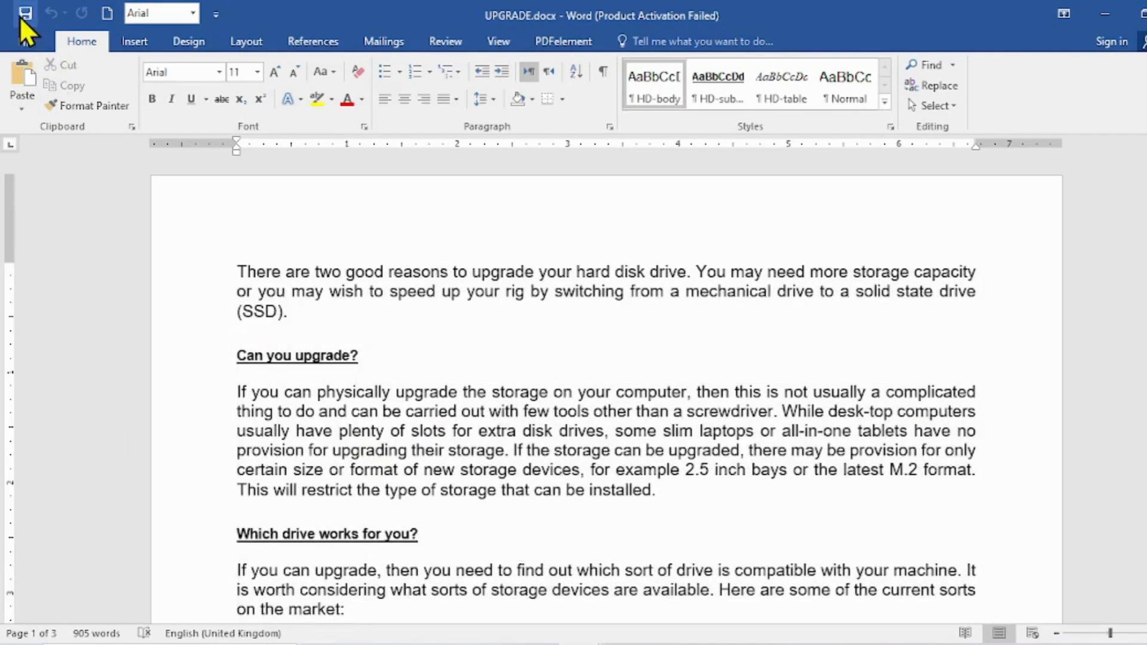
Highlight the first line of question 3's header instruction in the exam PDF, then return to UPGRADE.docx.
key(alt+Tab)
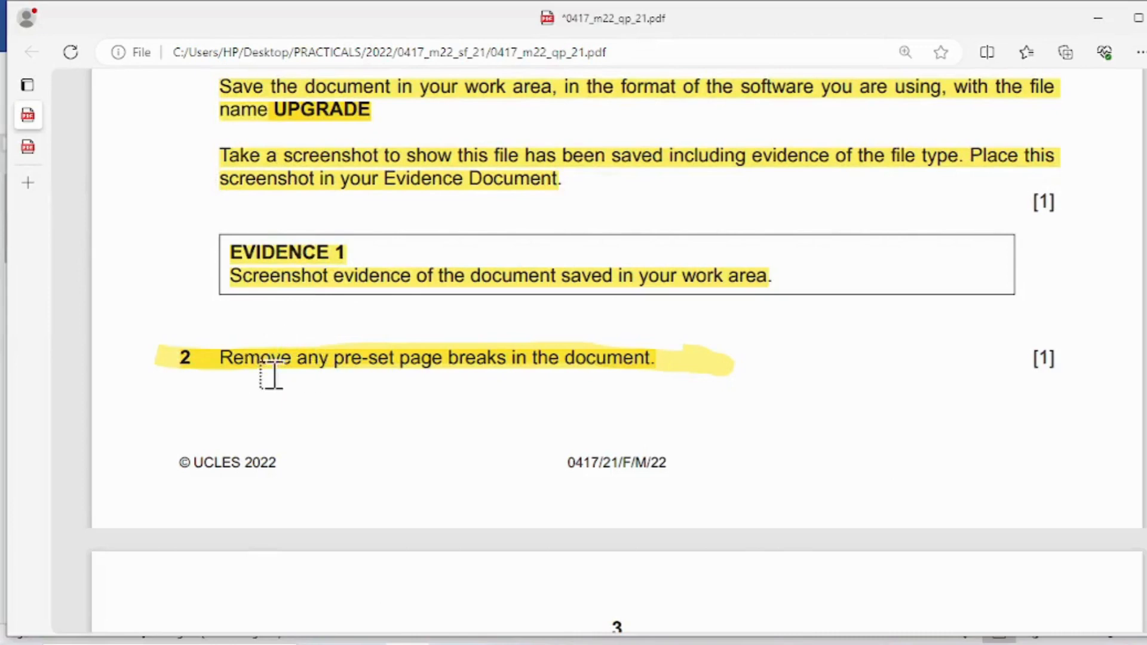
scroll(269, 374, down, 6)
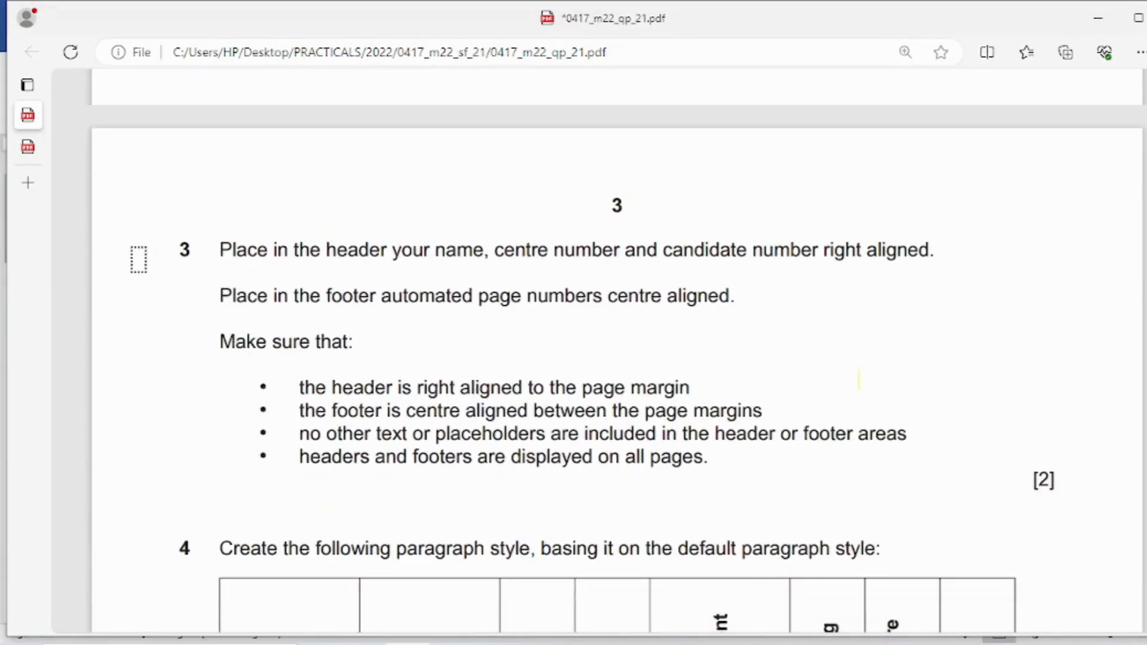
drag(210, 250, 935, 249)
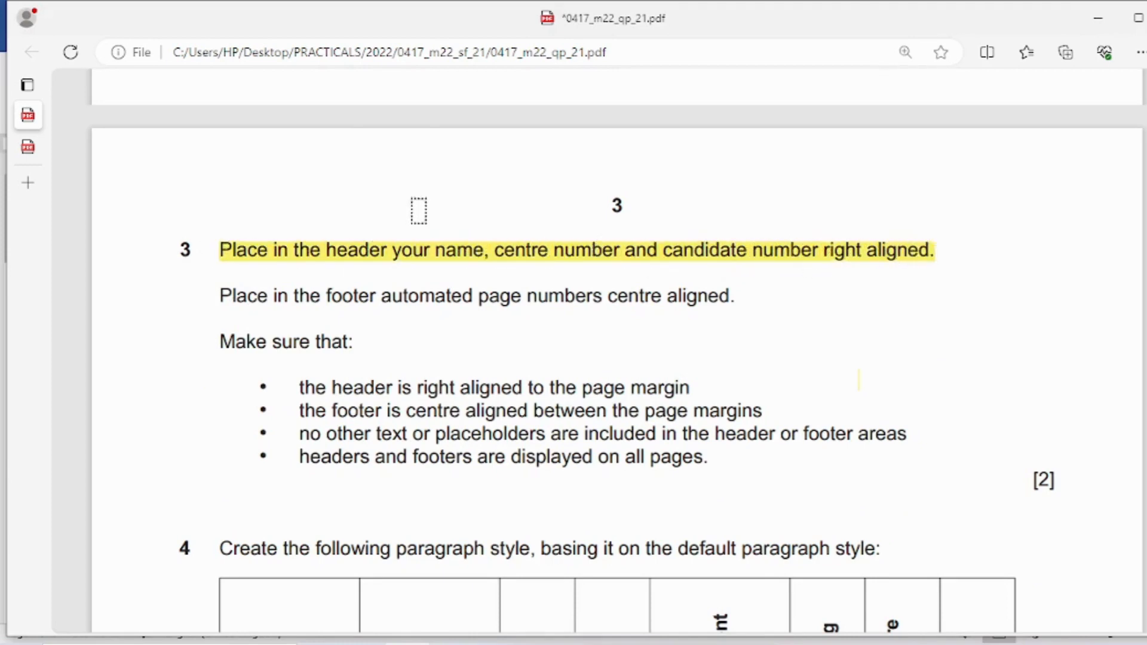
click(635, 573)
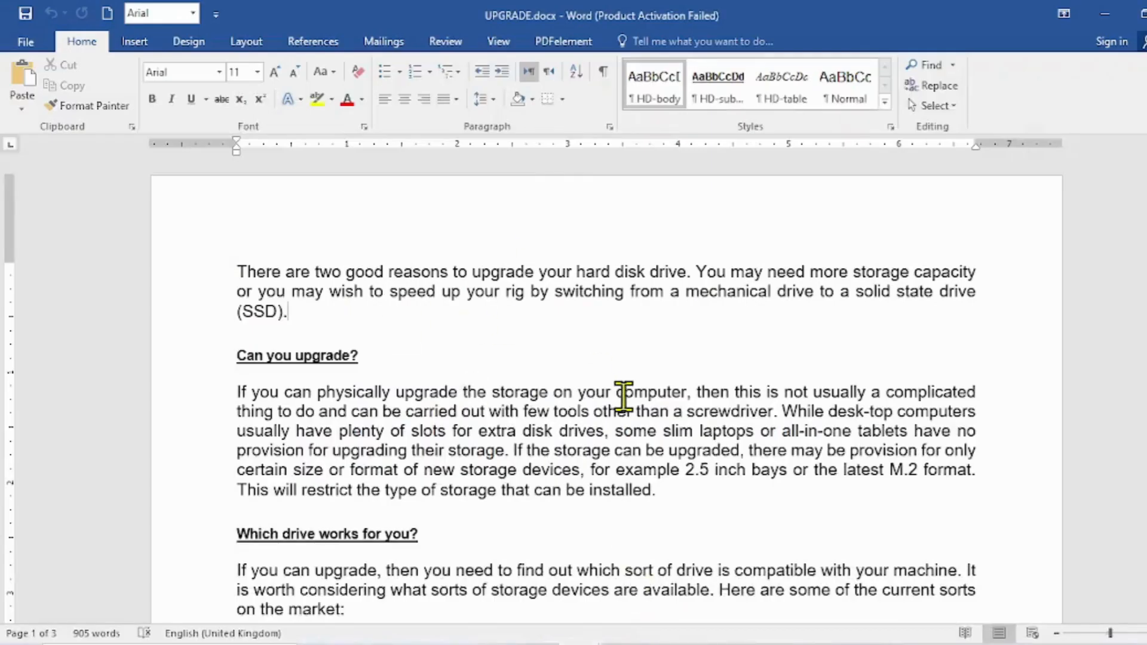
Right-align the header with the candidate's name, centre number and candidate number, then close it and save.
double_click(887, 210)
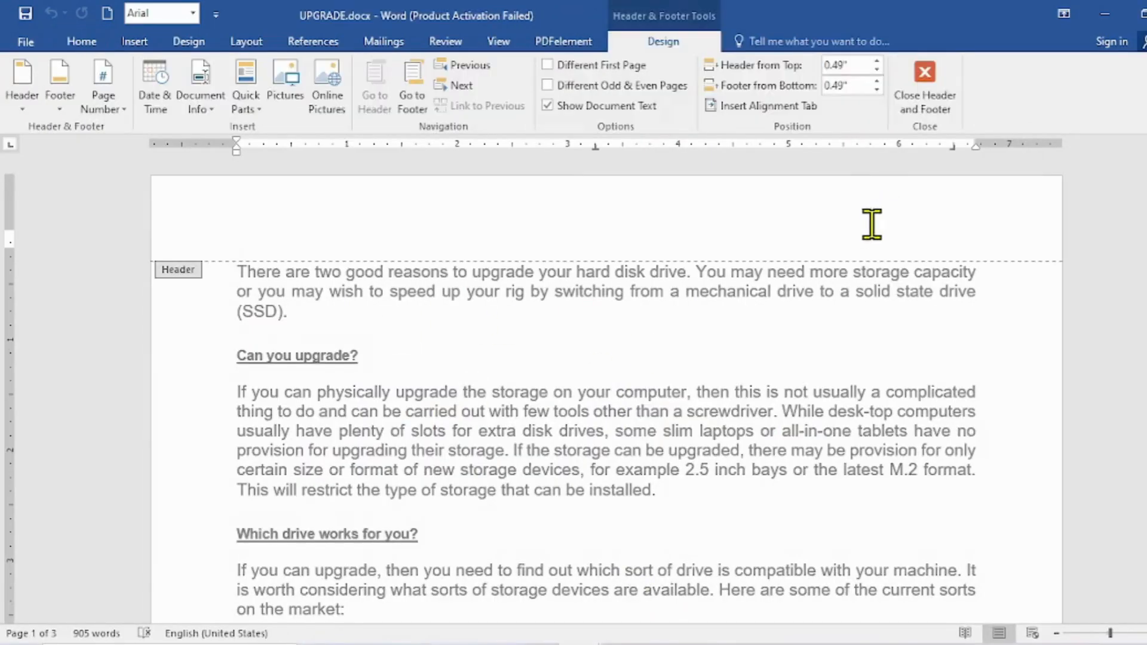
click(82, 41)
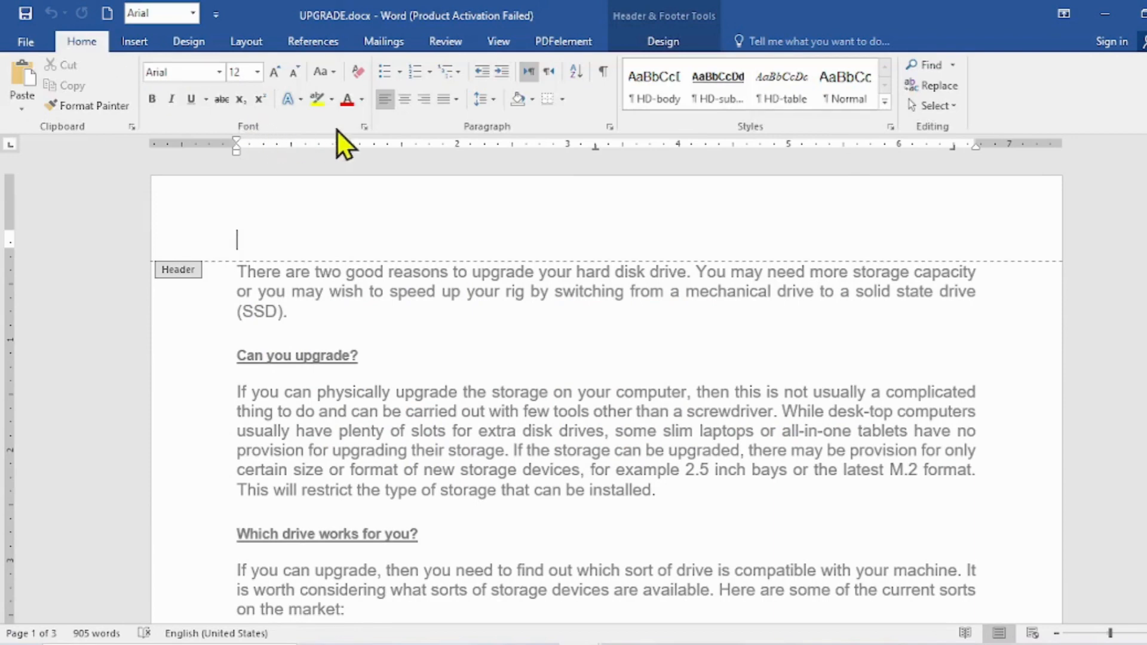
click(424, 105)
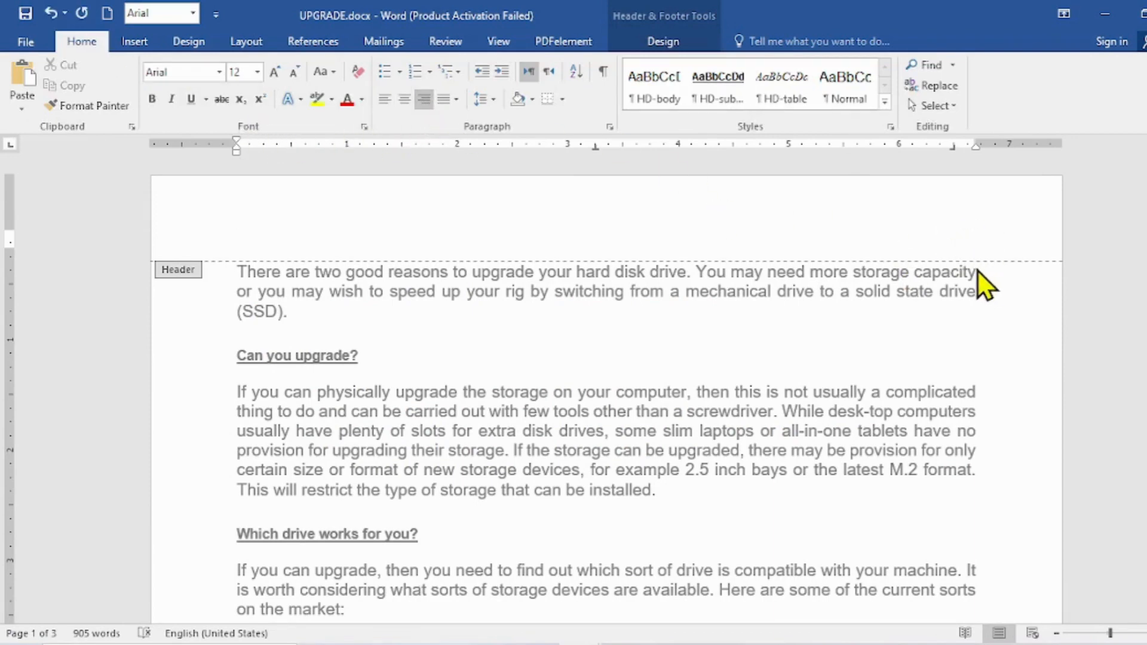
text(SHAL)
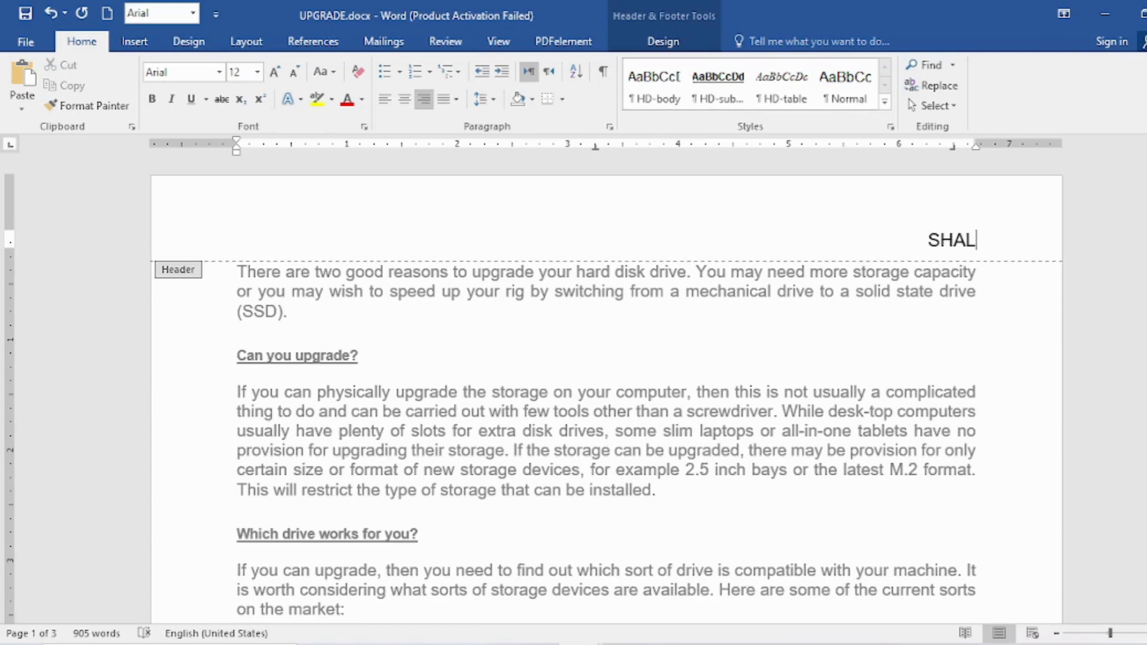
text(JA,  )
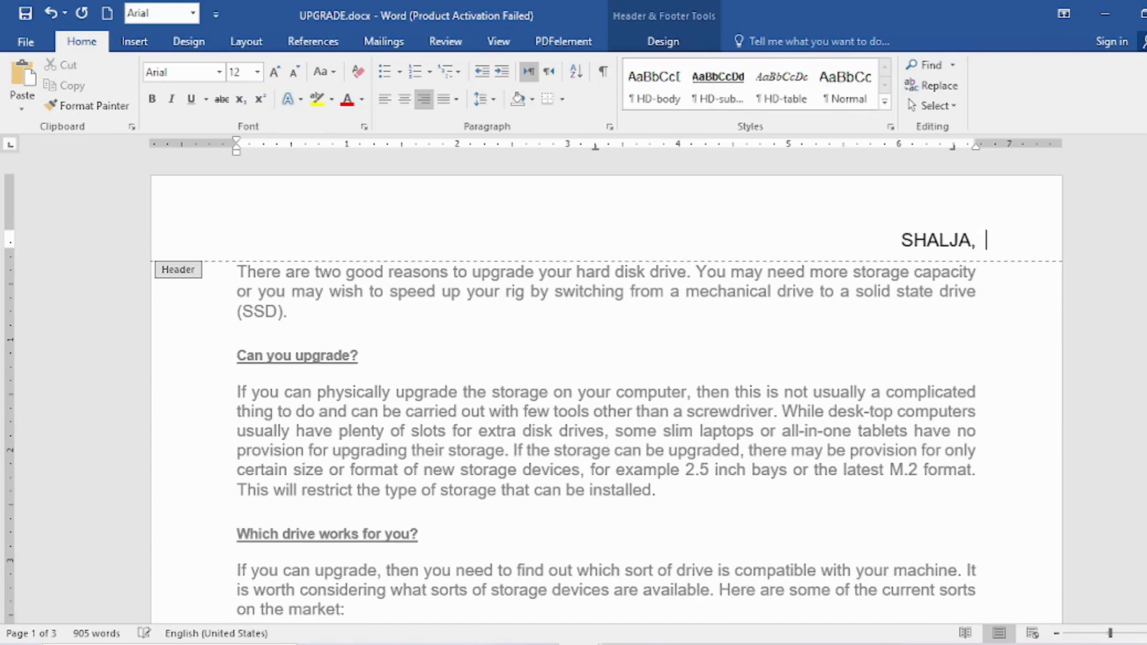
text(CEB1)
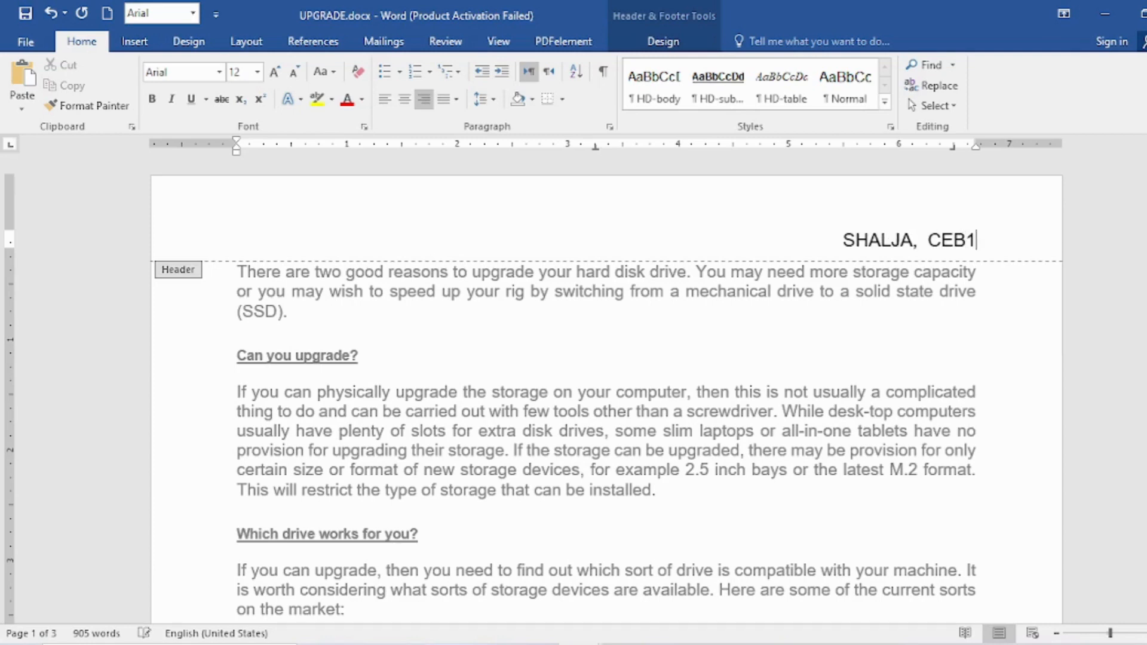
key(BackSpace)
key(BackSpace)
text(N)
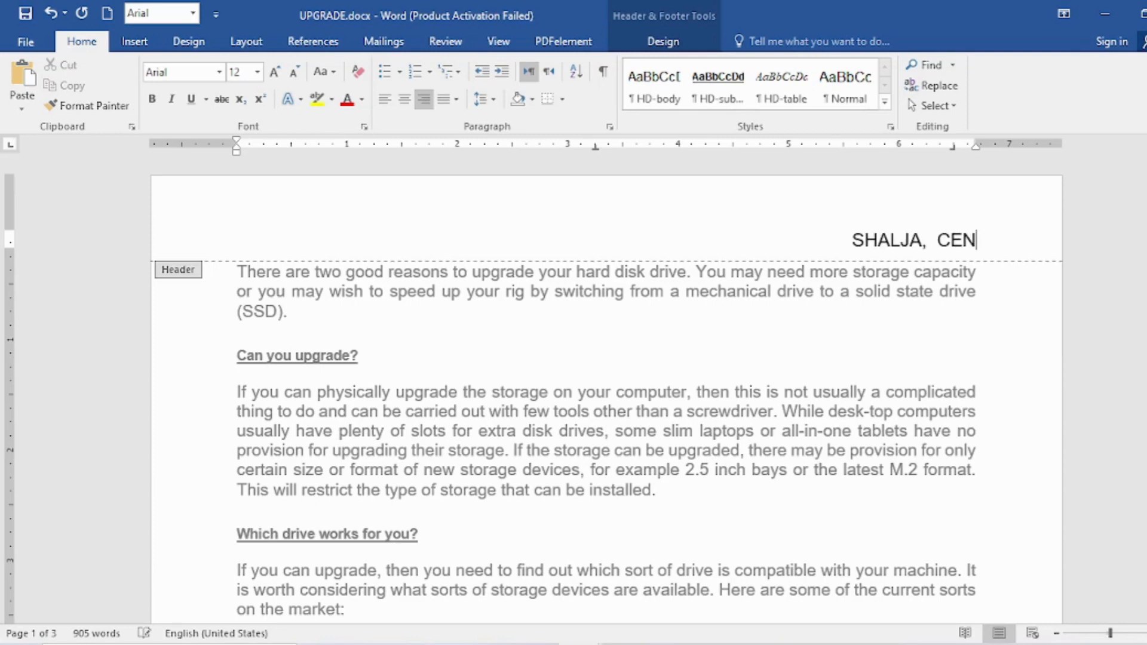
text(123,, )
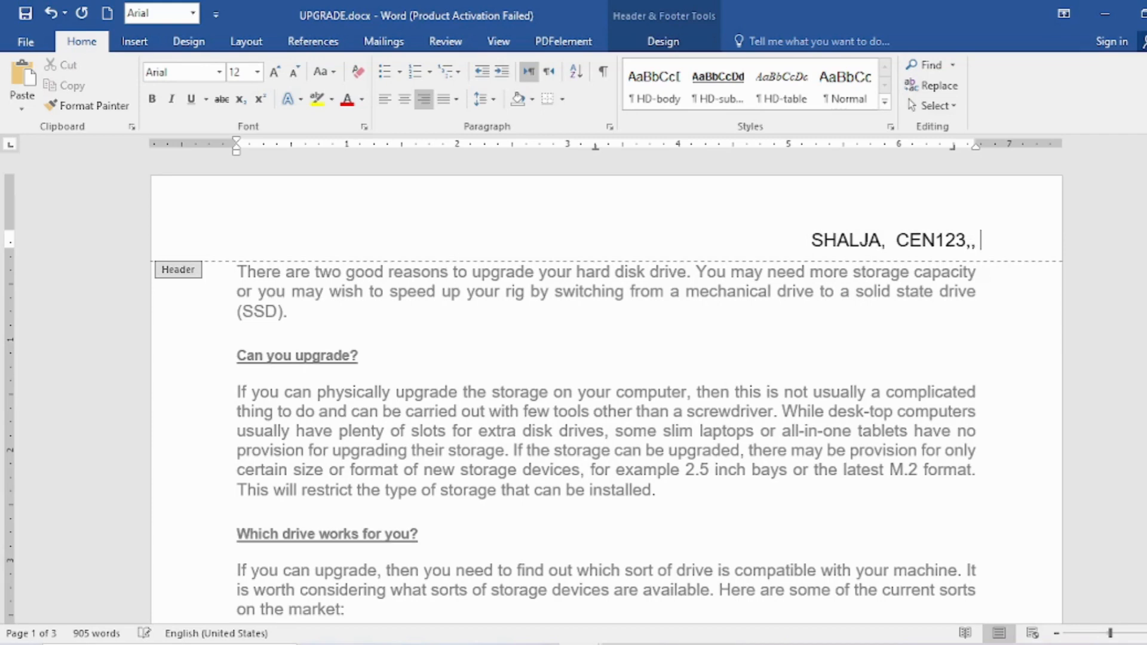
text(S)
key(BackSpace)
key(BackSpace)
key(BackSpace)
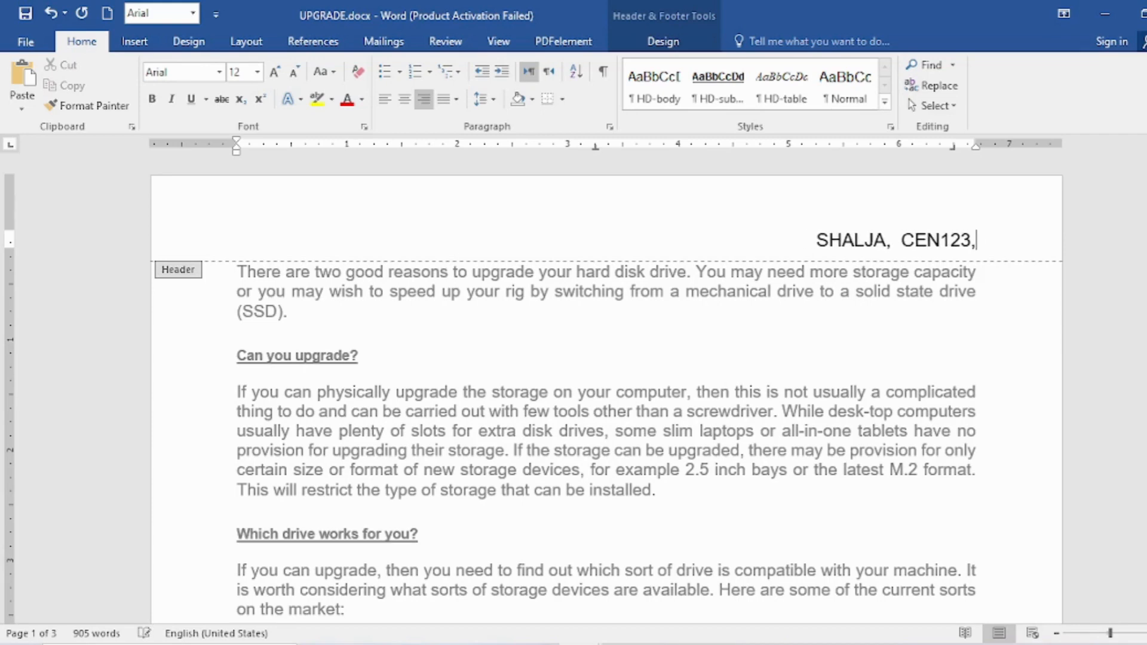
text(SHA)
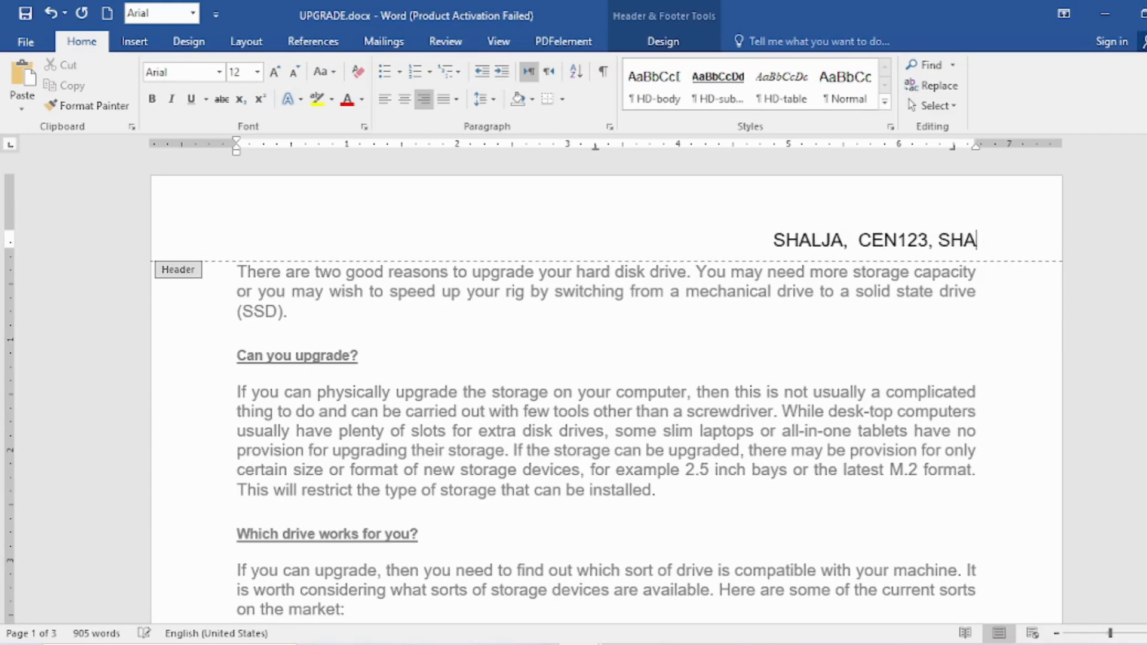
text(L123)
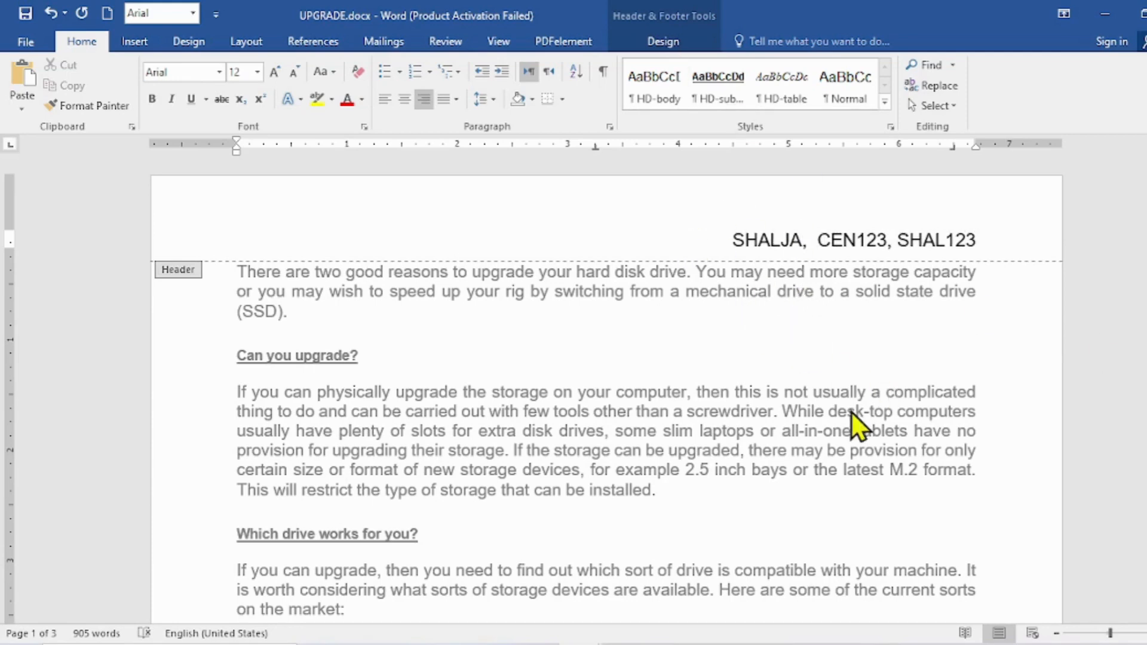
double_click(876, 357)
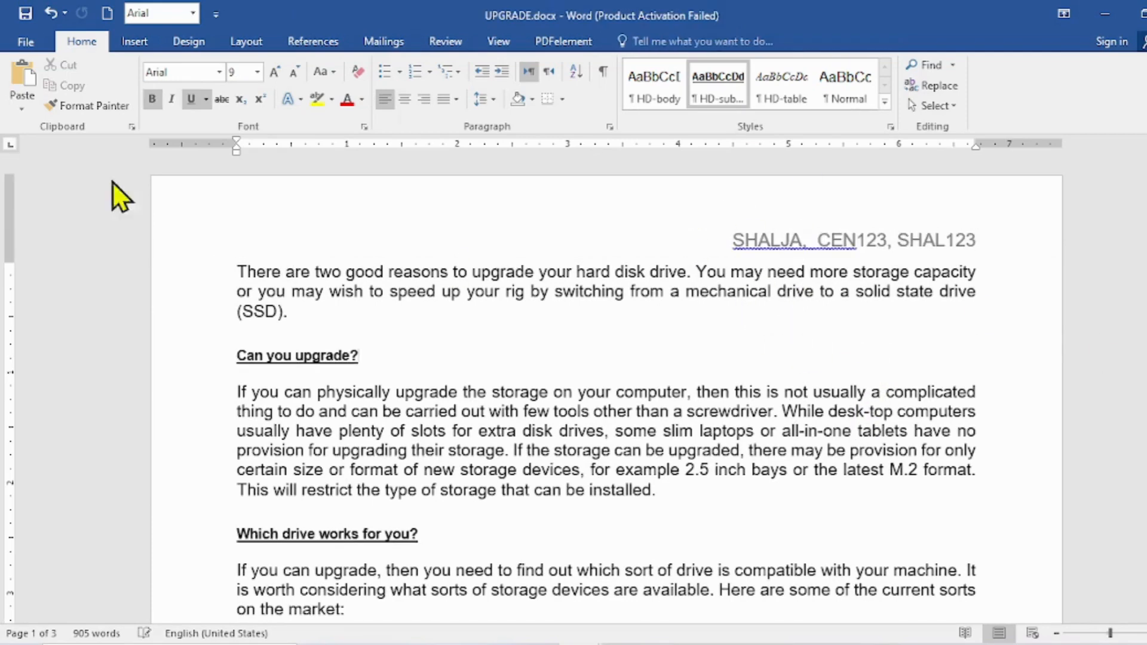
click(25, 15)
Highlight the footer page-number instruction and more of the header instruction in the PDF, then return to Word.
key(alt+Tab)
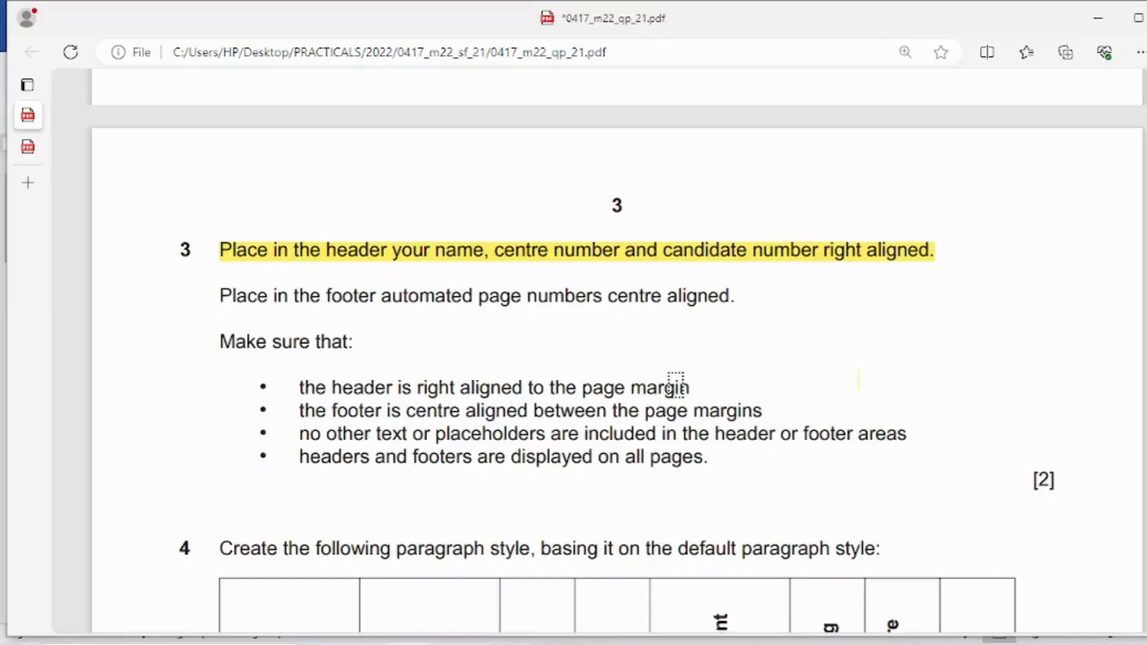
drag(217, 293, 731, 302)
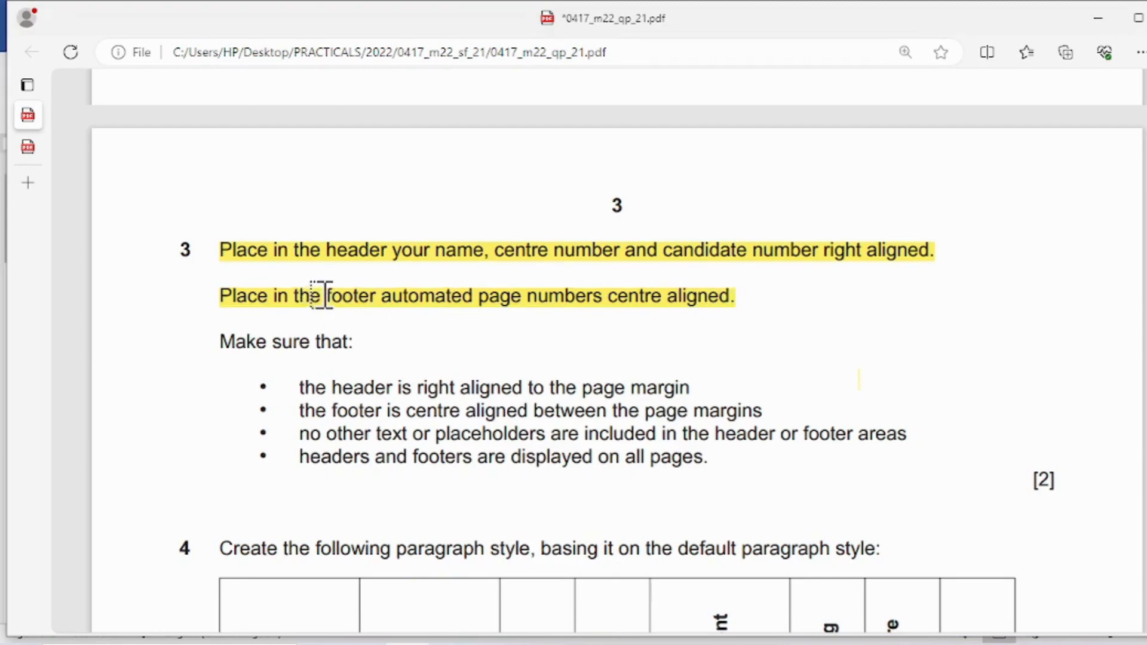
drag(385, 296, 730, 296)
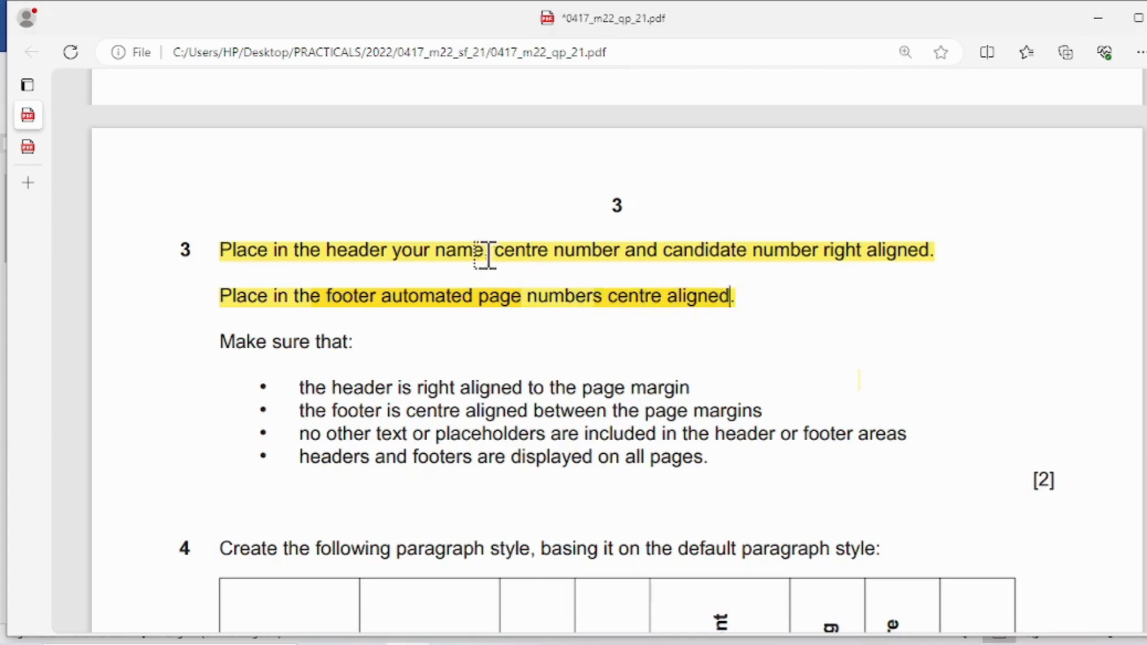
mouse_move(311, 250)
mouse_down()
mouse_move(915, 248)
mouse_move(907, 261)
mouse_up()
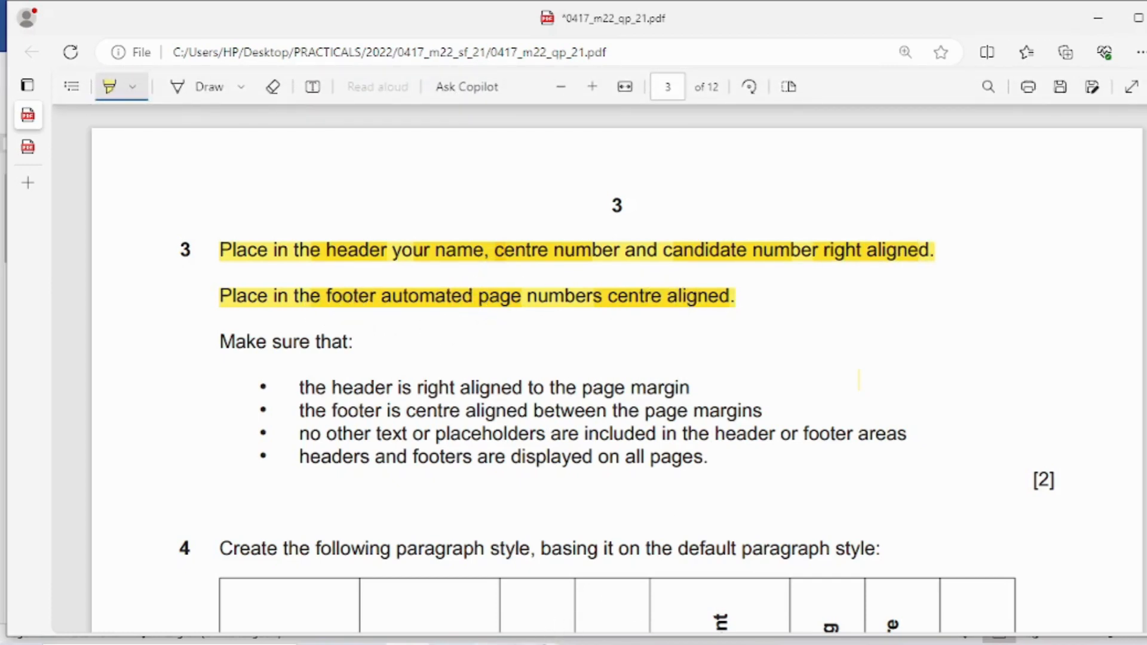
mouse_move(575, 573)
click(666, 592)
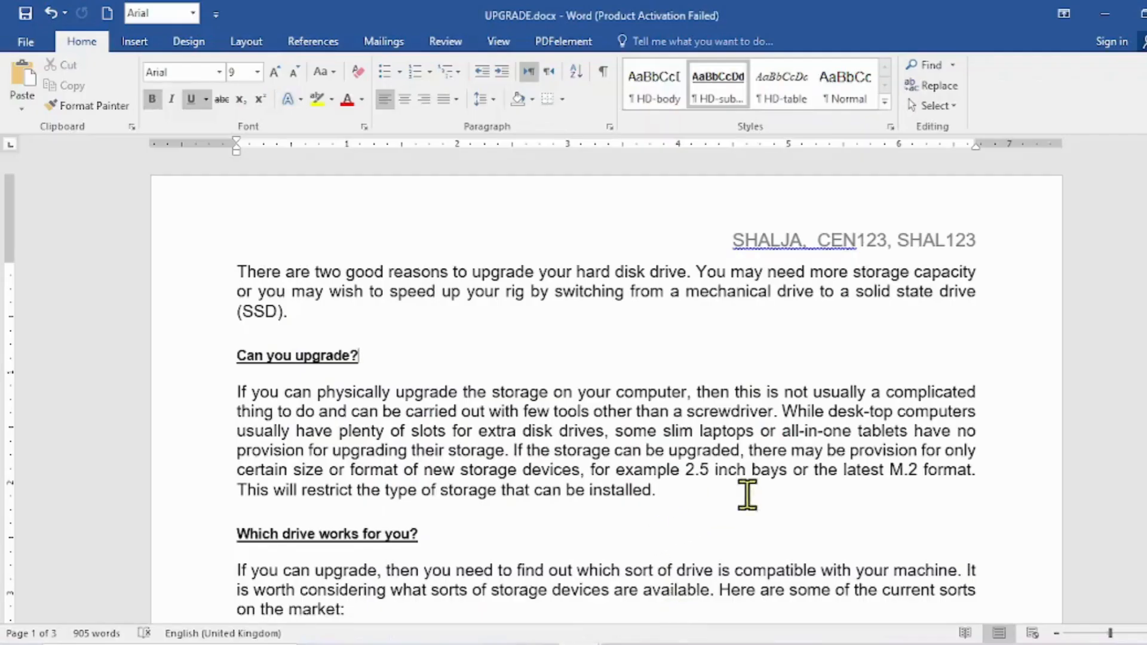
Open the page 1 footer and centre its paragraph.
scroll(783, 455, down, 8)
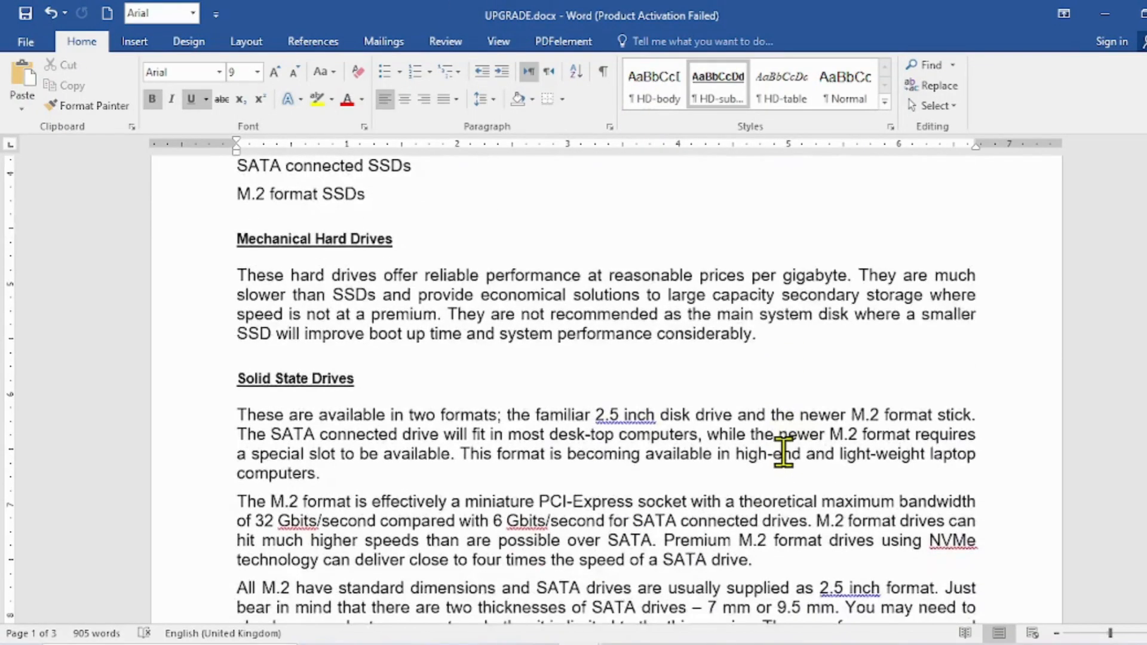
scroll(783, 454, down, 7)
click(646, 430)
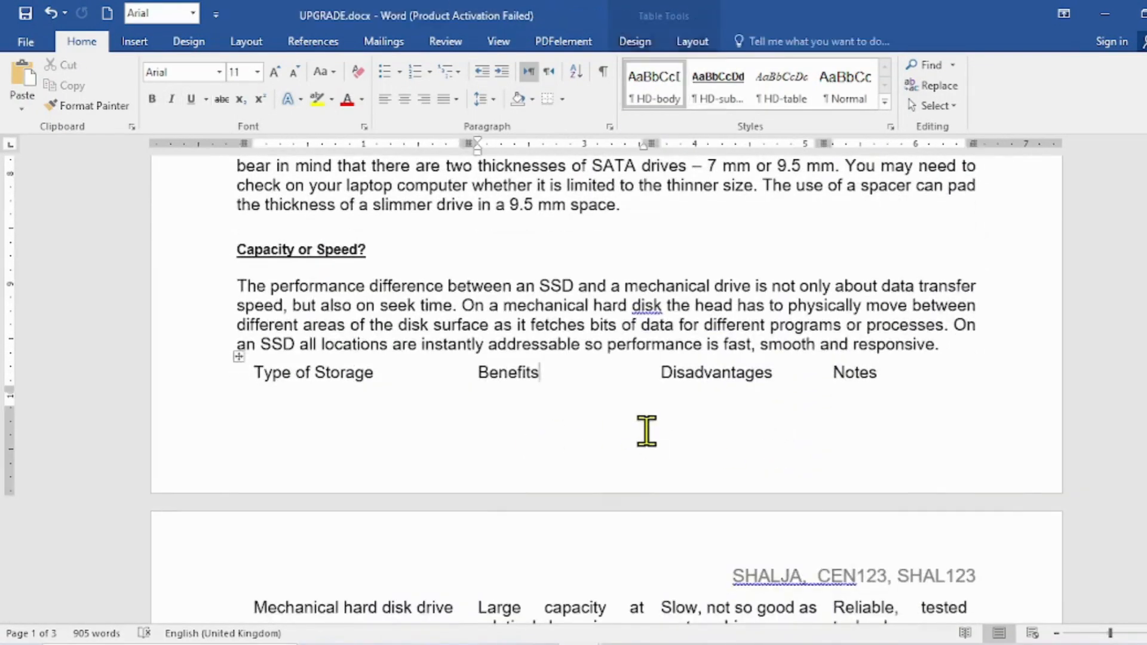
double_click(647, 431)
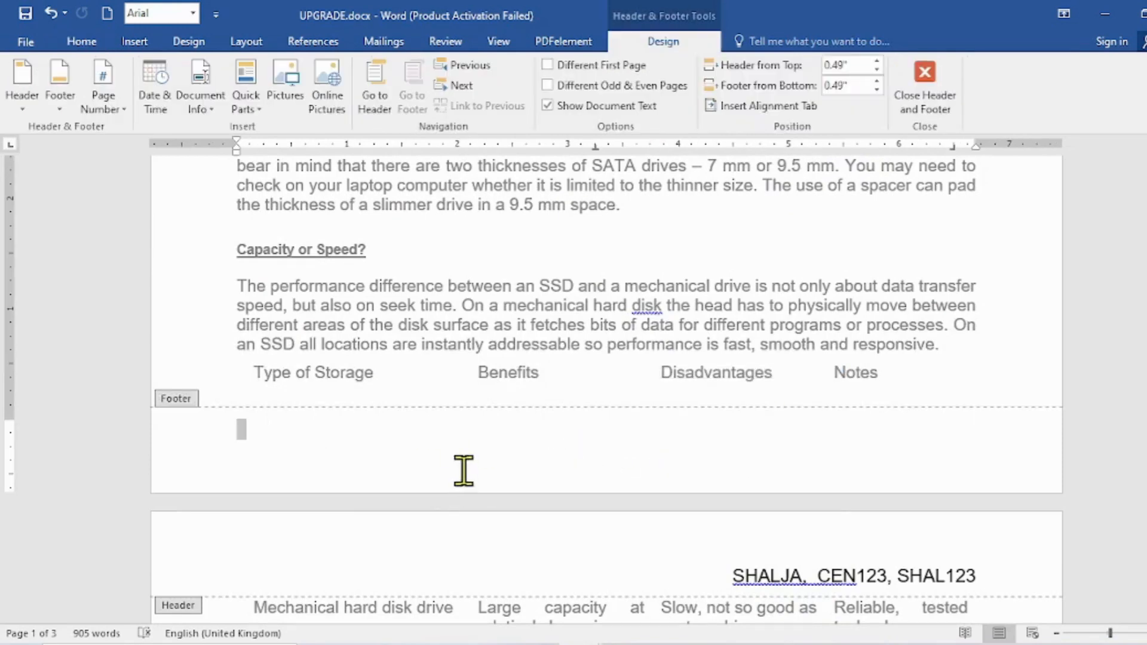
click(469, 446)
click(82, 41)
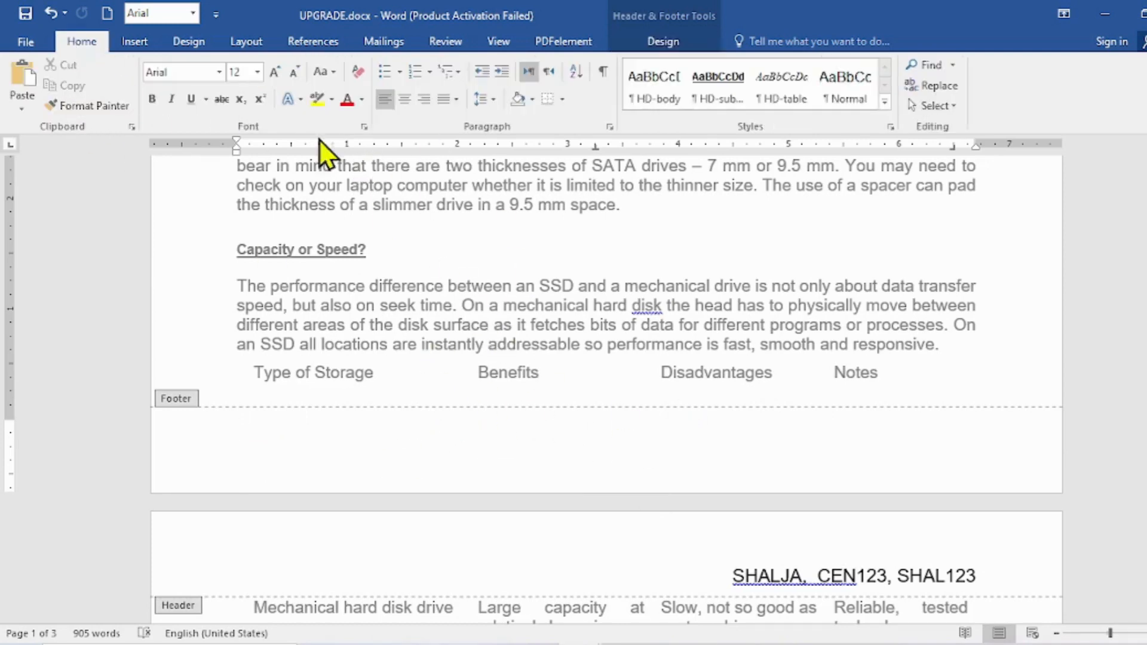
click(406, 105)
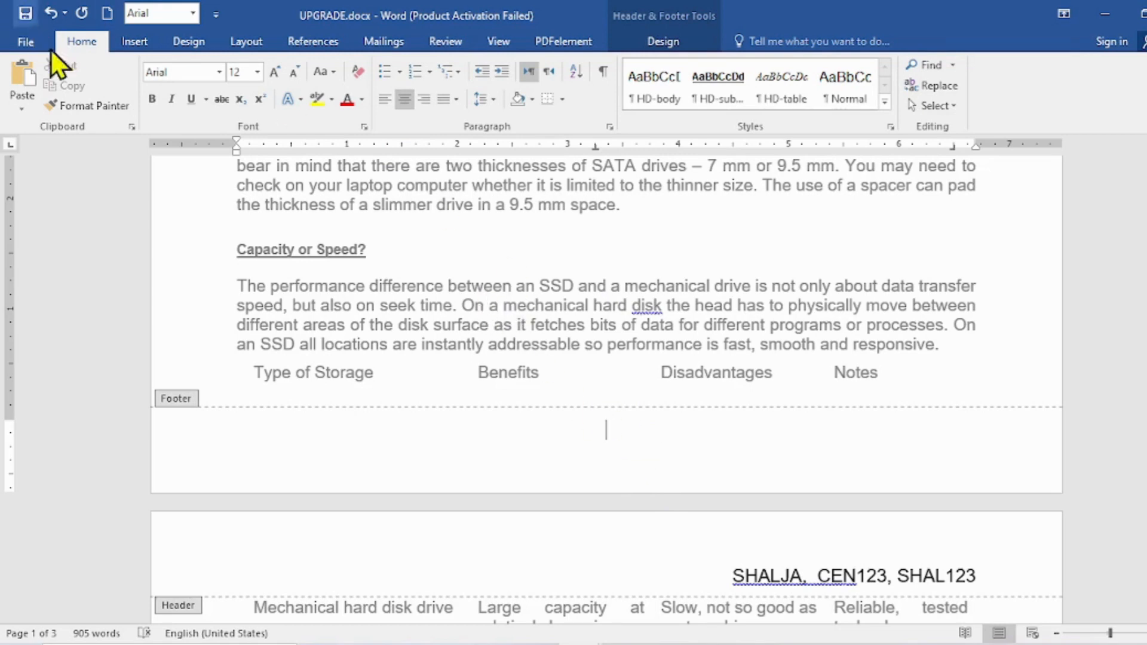
Insert a Page field with the - 1 - number format into the footer.
click(135, 42)
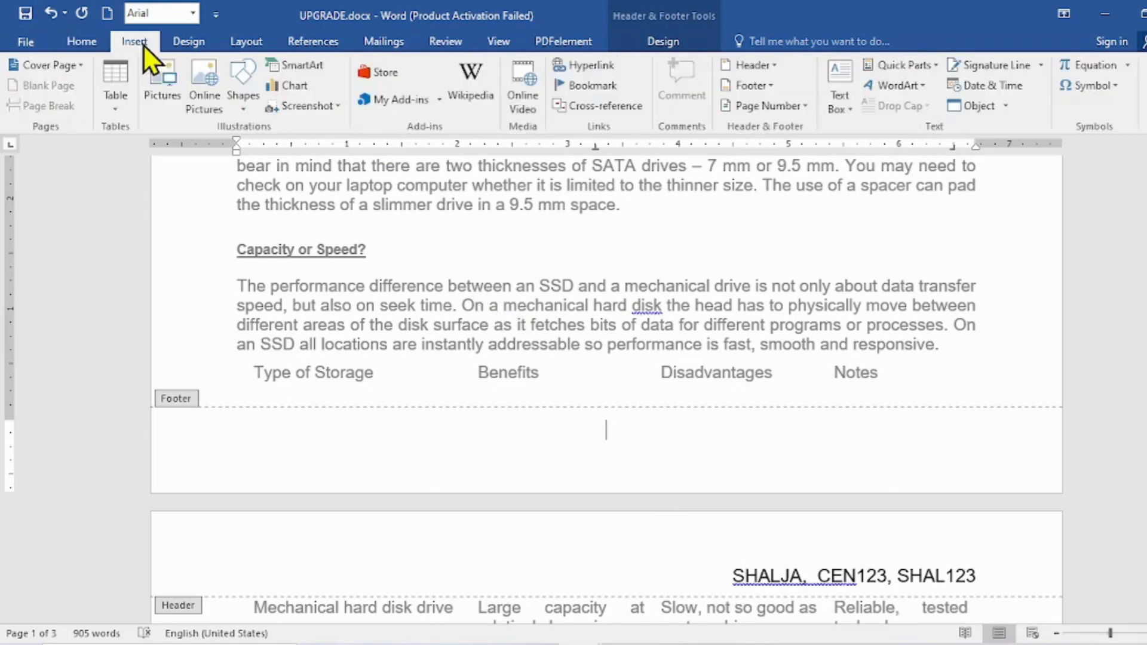
click(936, 67)
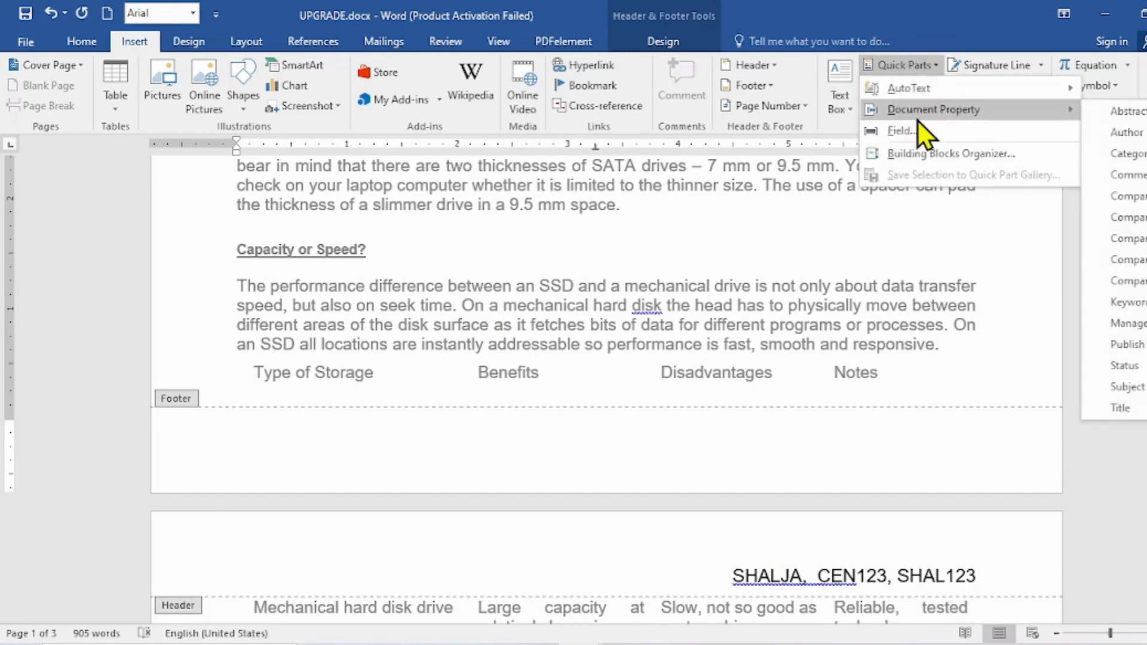
click(918, 129)
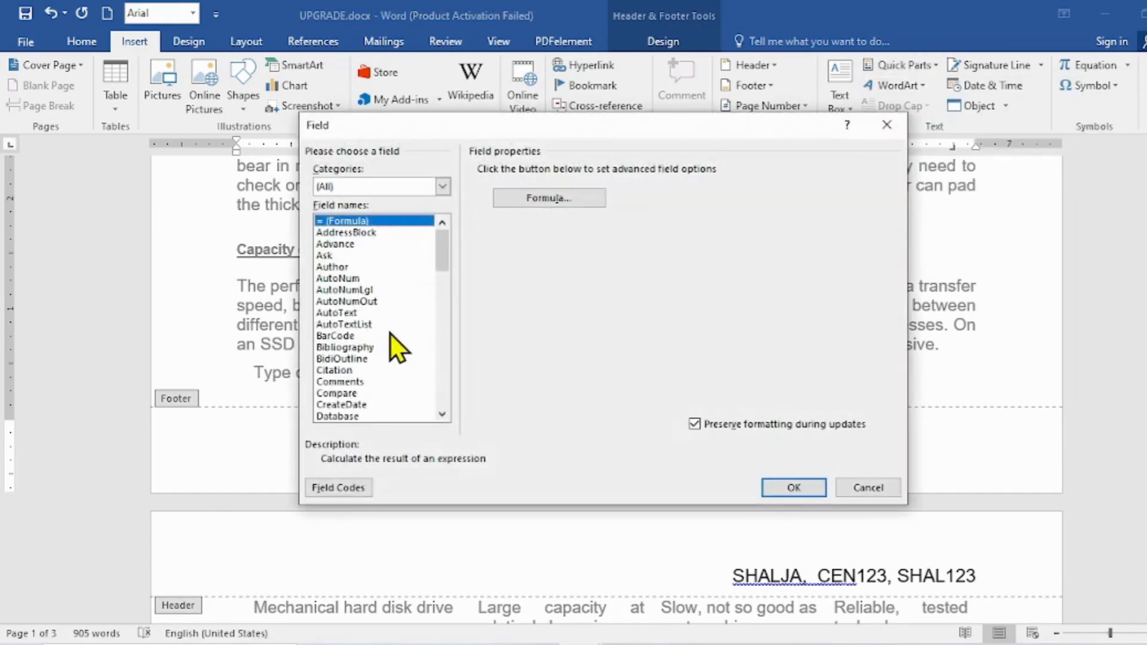
scroll(391, 335, down, 10)
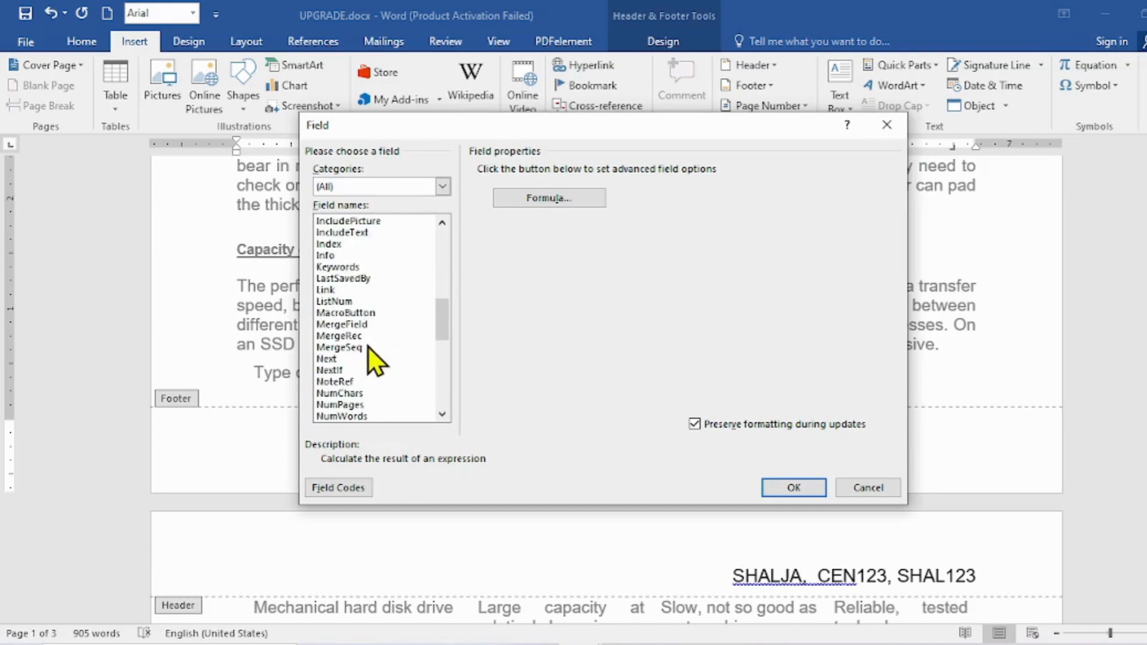
scroll(368, 347, down, 5)
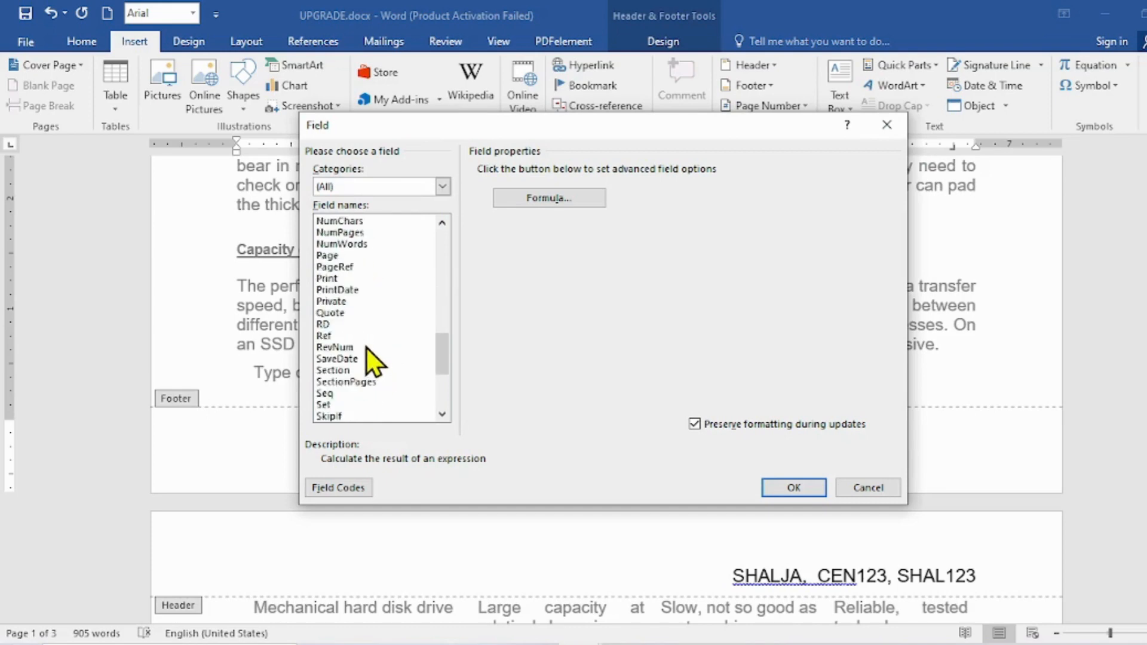
click(332, 256)
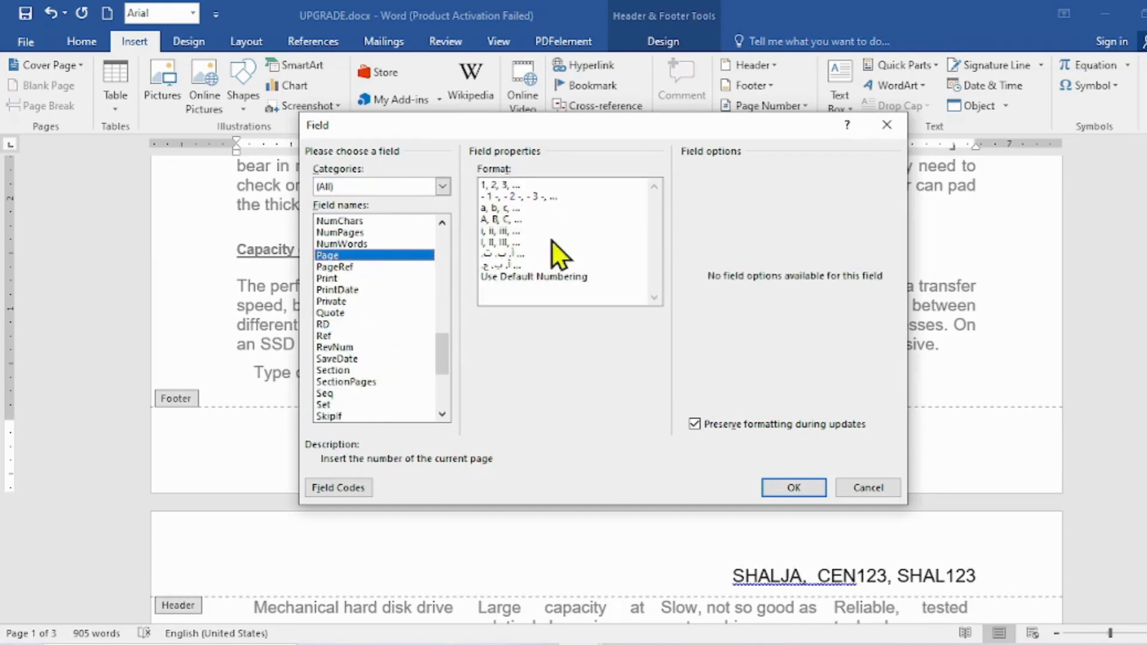
click(491, 197)
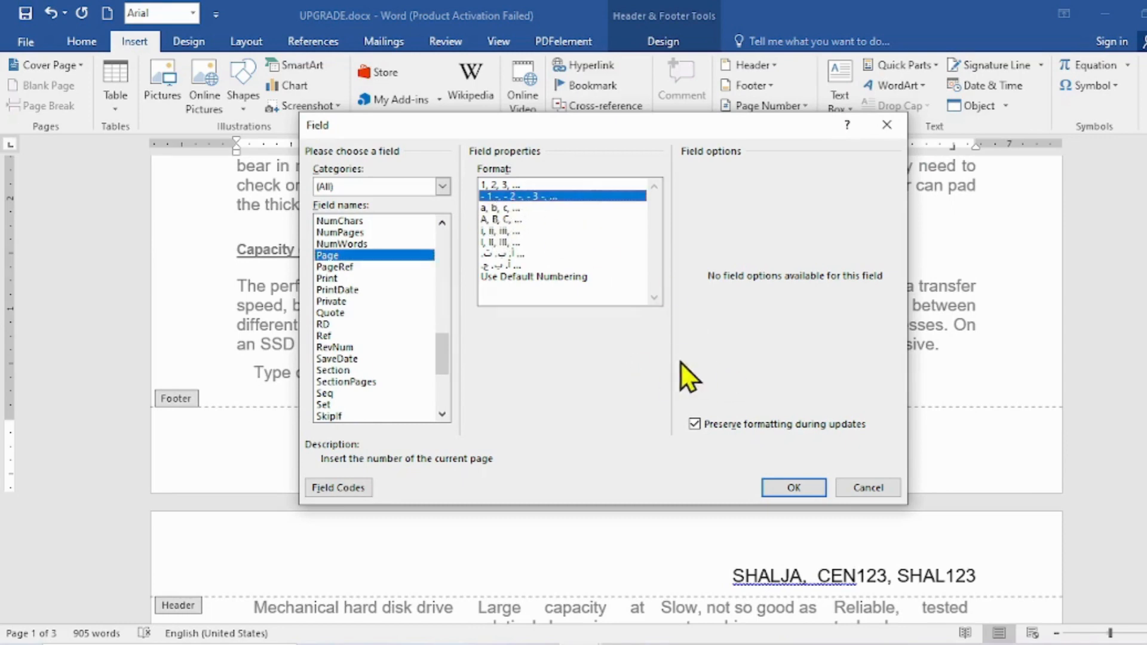
click(792, 488)
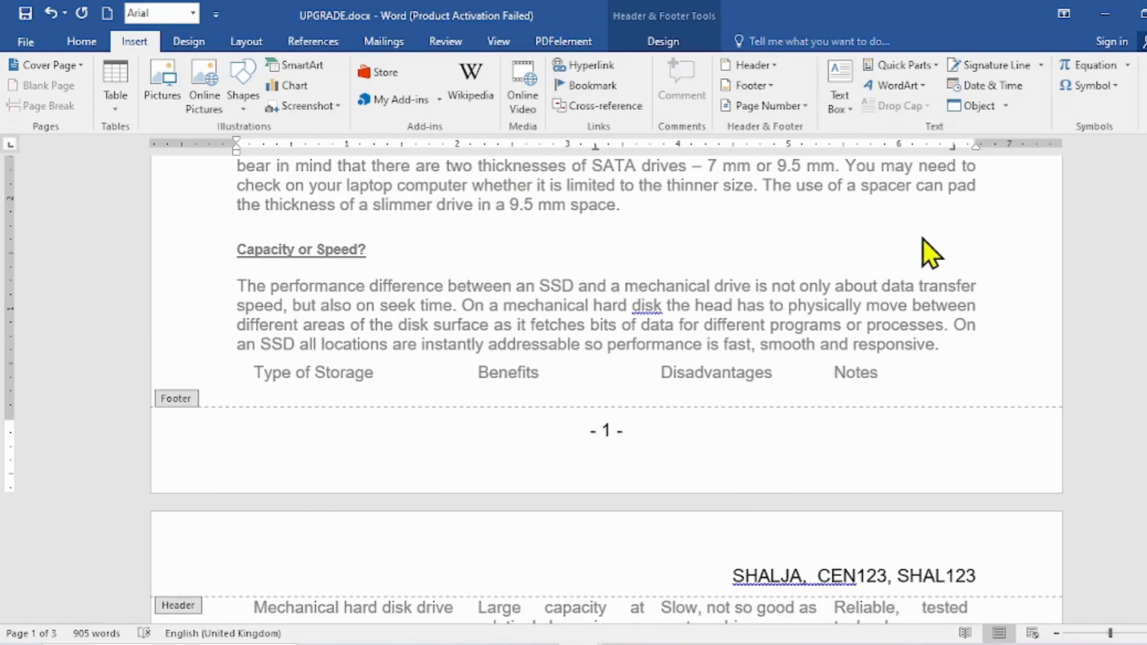
Close the footer, undo an accidental underlined tab after the heading, and save.
triple_click(933, 205)
double_click(692, 246)
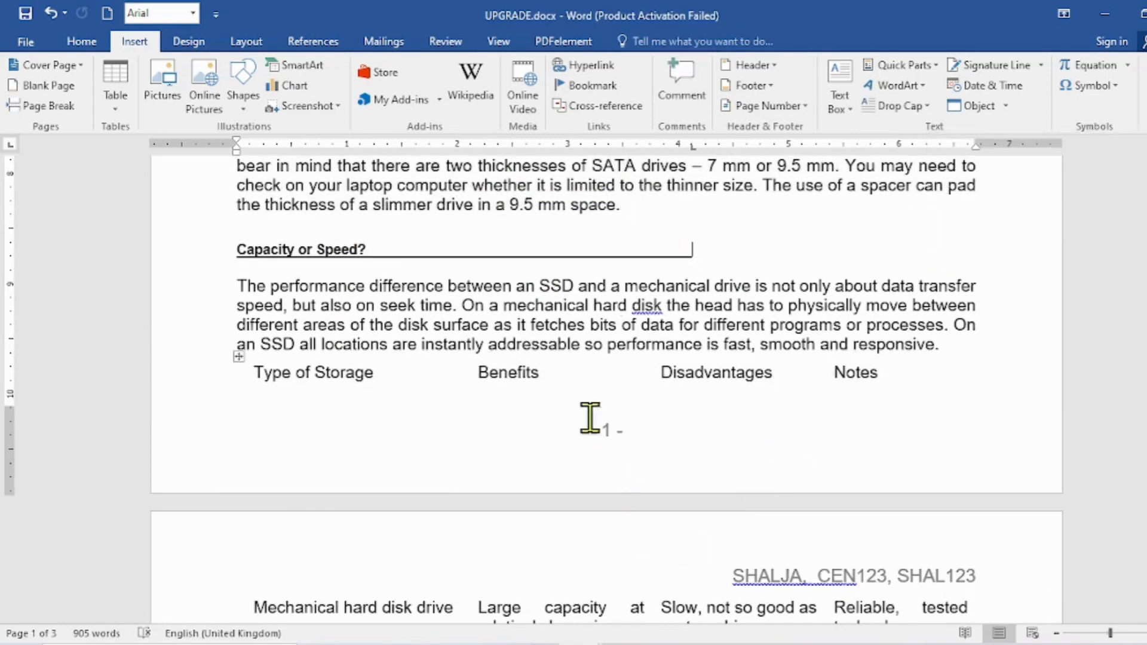
click(48, 16)
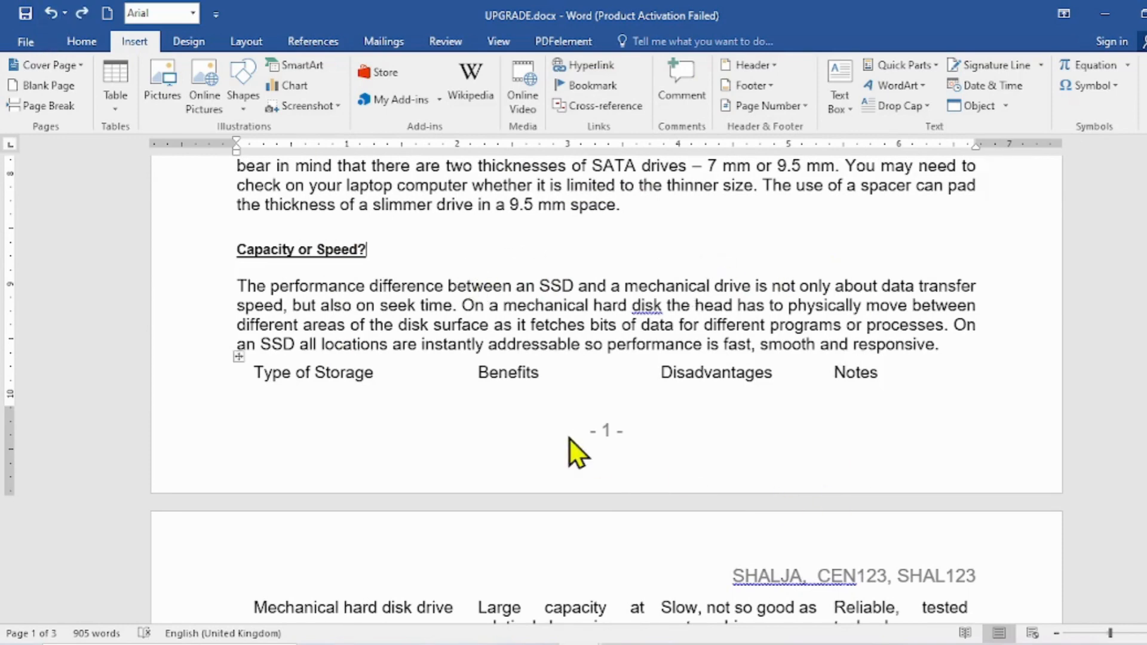
scroll(606, 441, down, 15)
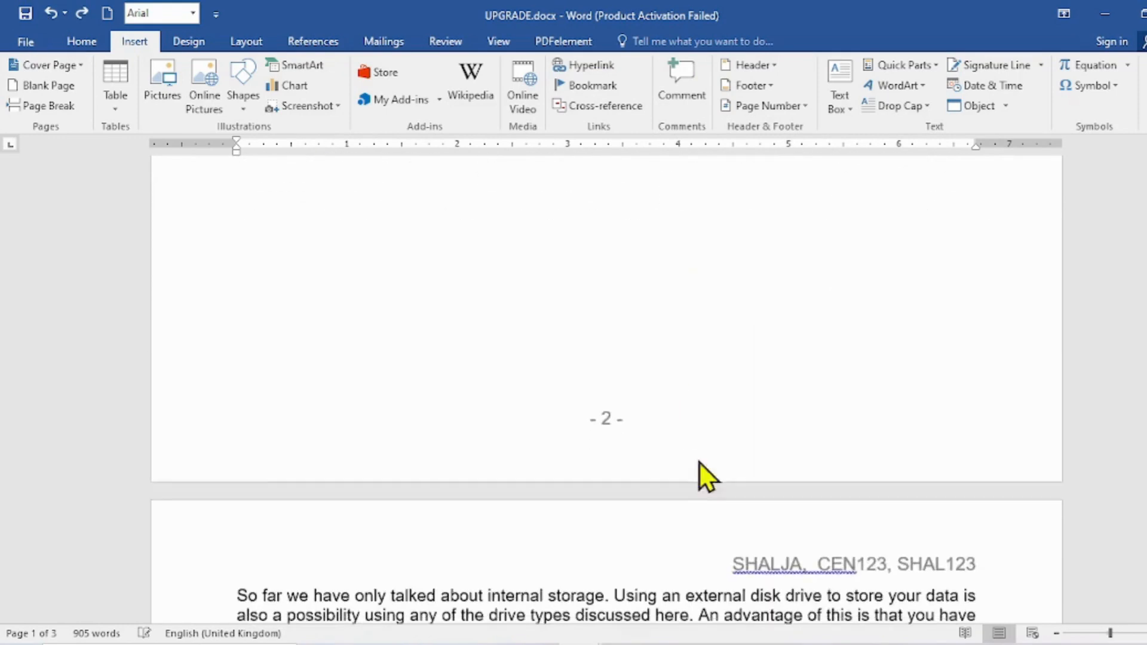
scroll(628, 406, down, 10)
scroll(627, 402, up, 6)
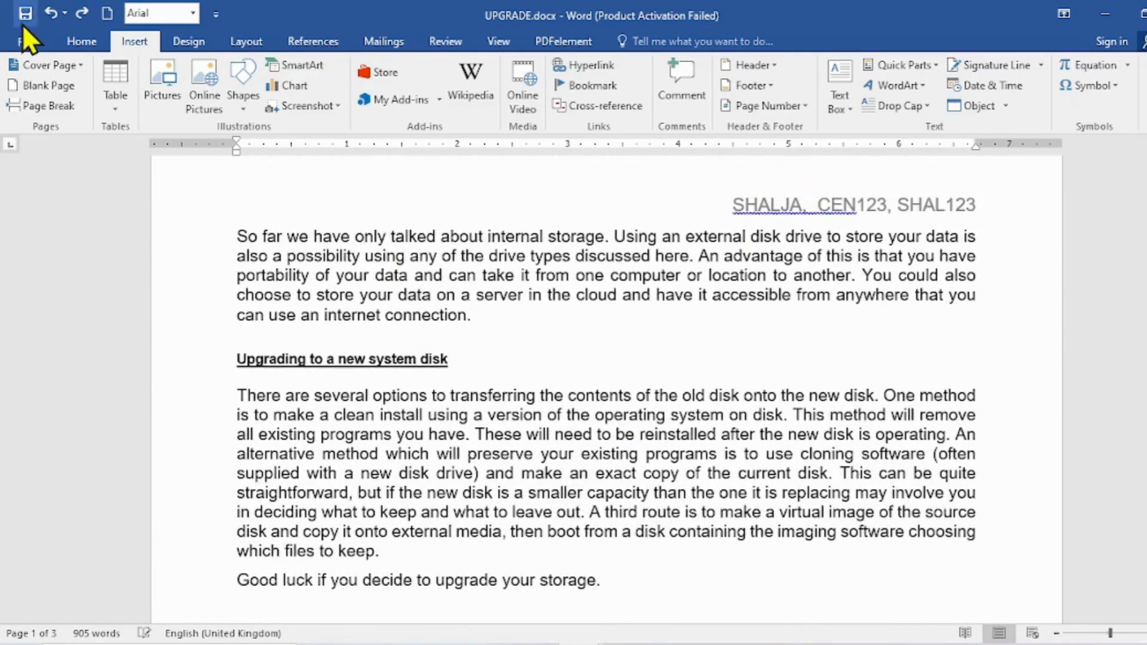
click(24, 13)
key(alt+Tab)
Highlight question 3's 'Make sure that:' bullets and question 4's instruction line in yellow.
scroll(358, 287, down, 2)
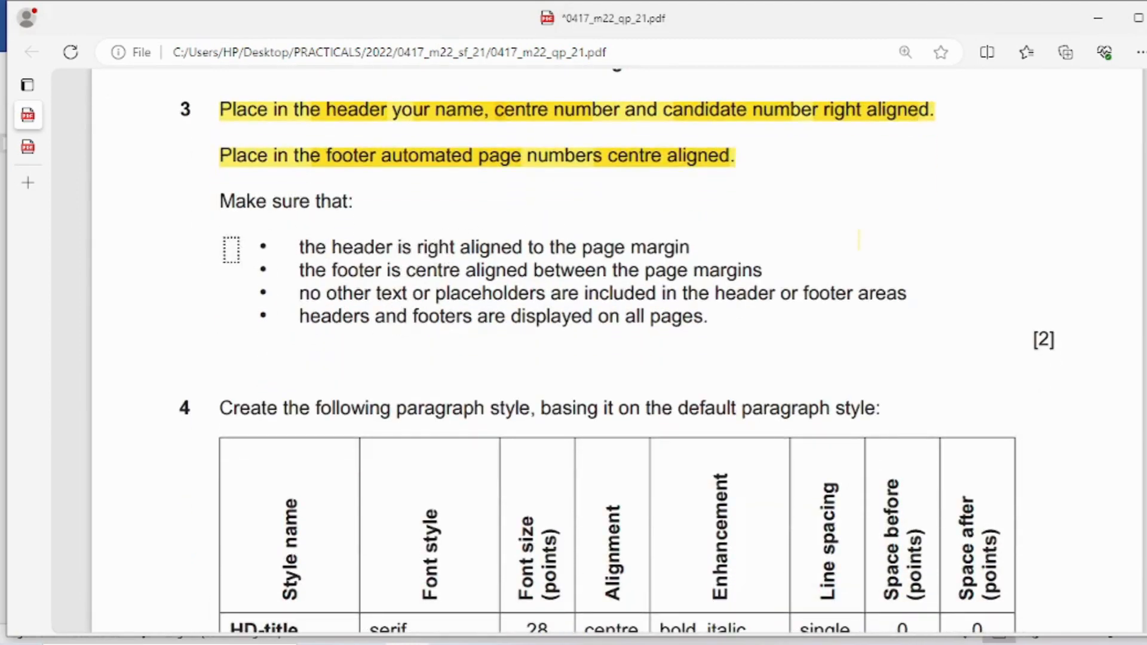
drag(214, 203, 733, 293)
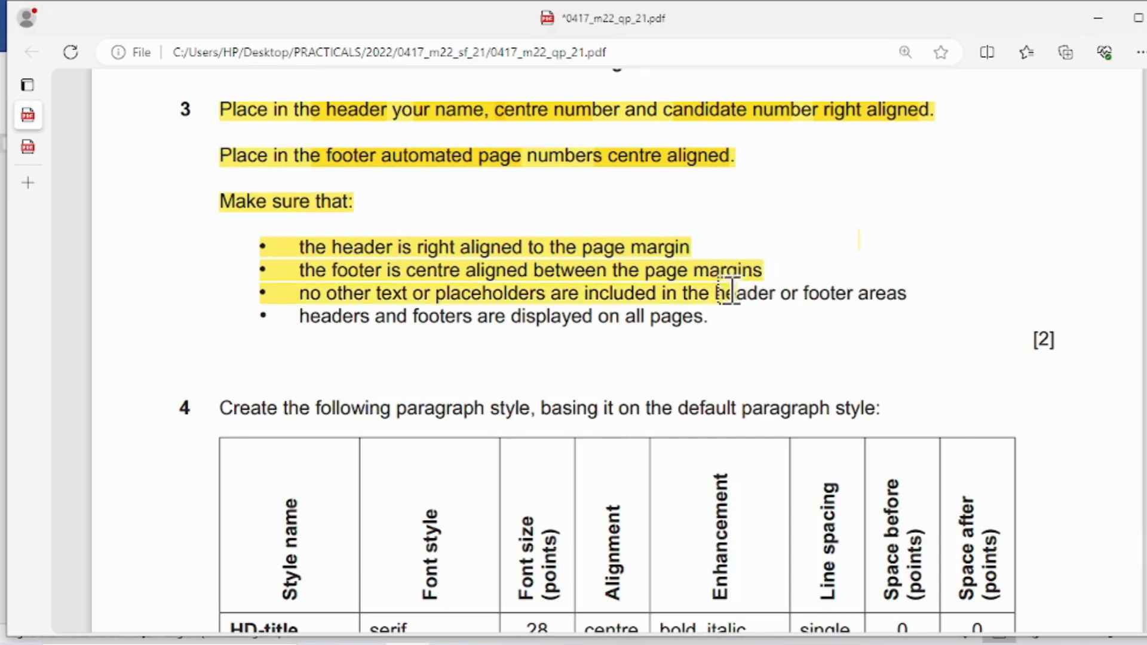
mouse_move(728, 292)
mouse_down()
mouse_move(761, 299)
mouse_move(761, 266)
mouse_move(671, 308)
mouse_move(708, 317)
mouse_up()
scroll(777, 375, down, 3)
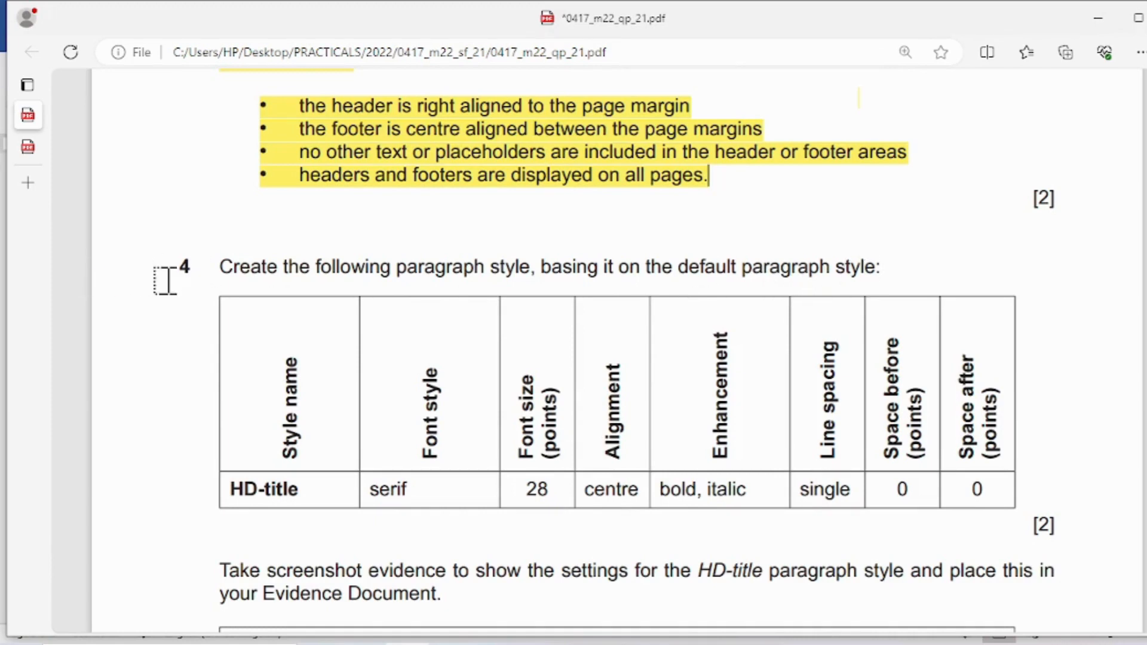
drag(181, 266, 738, 266)
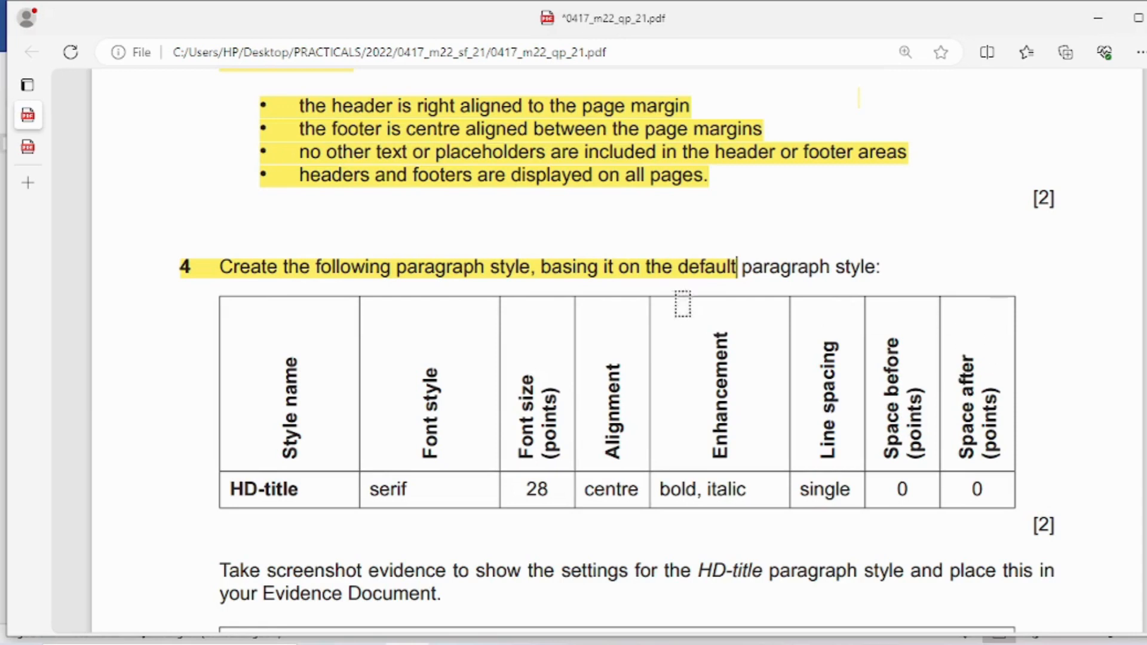
drag(741, 267, 876, 266)
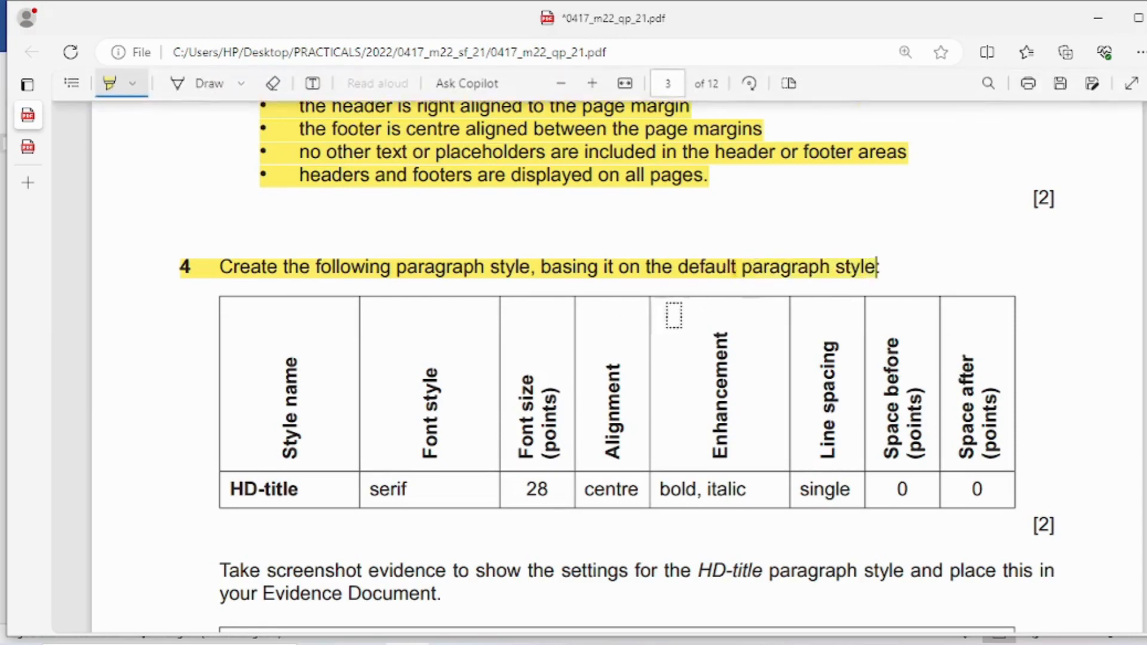
scroll(878, 267, down, 2)
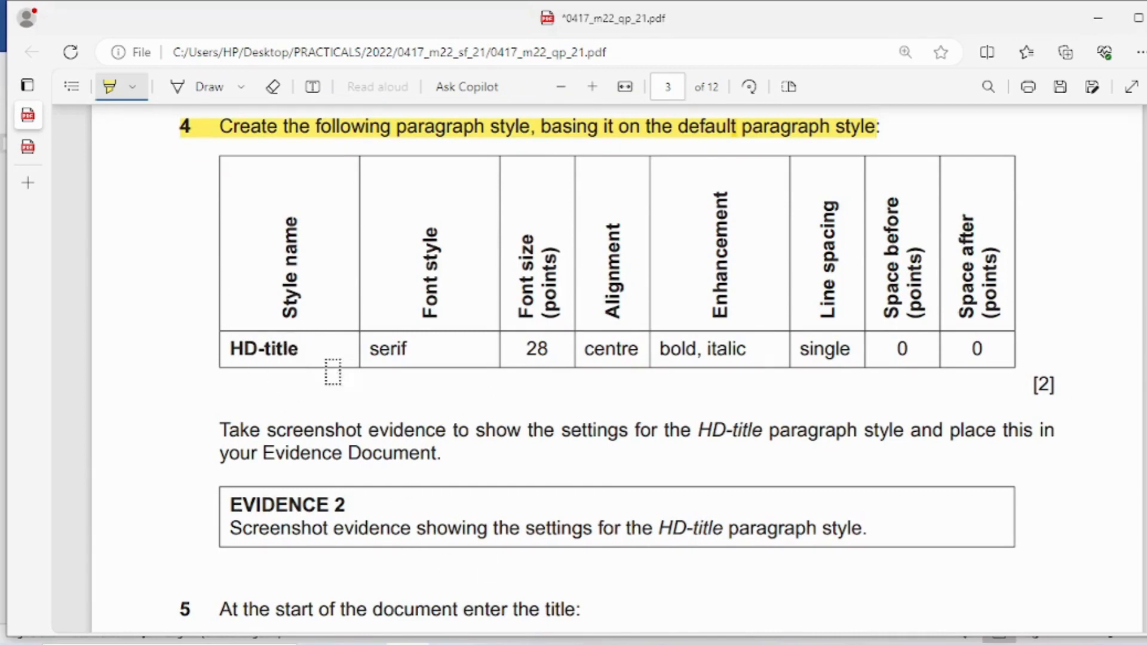
Copy the style name HD-title from the PDF's style table and return to Word.
click(109, 85)
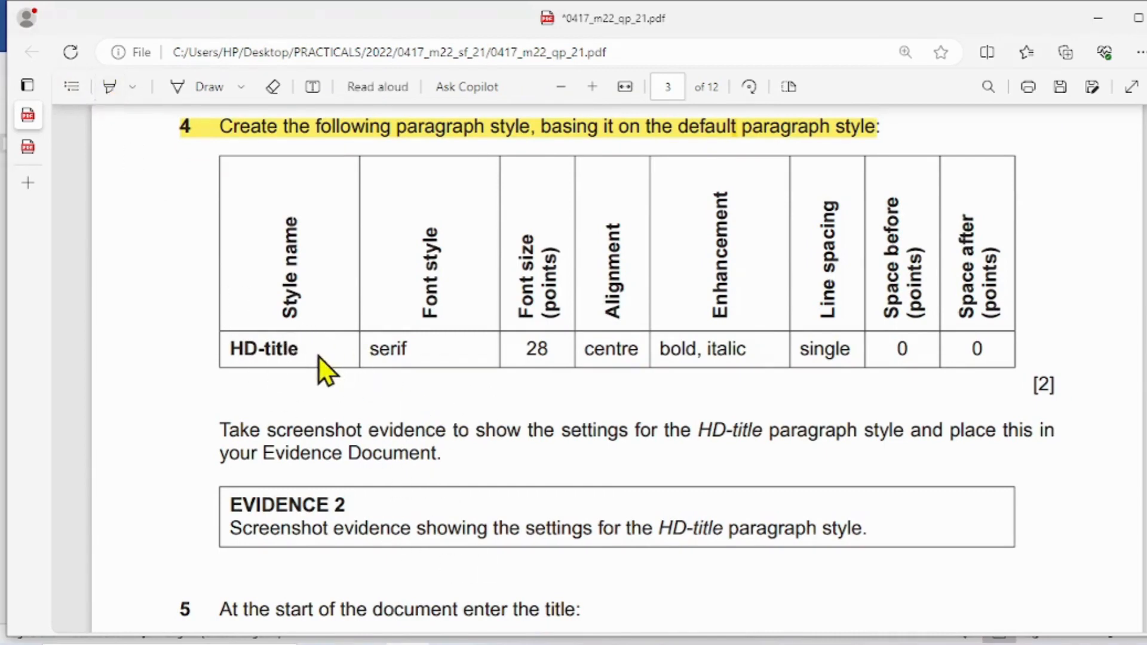
drag(310, 354, 210, 350)
click(231, 354)
click(295, 350)
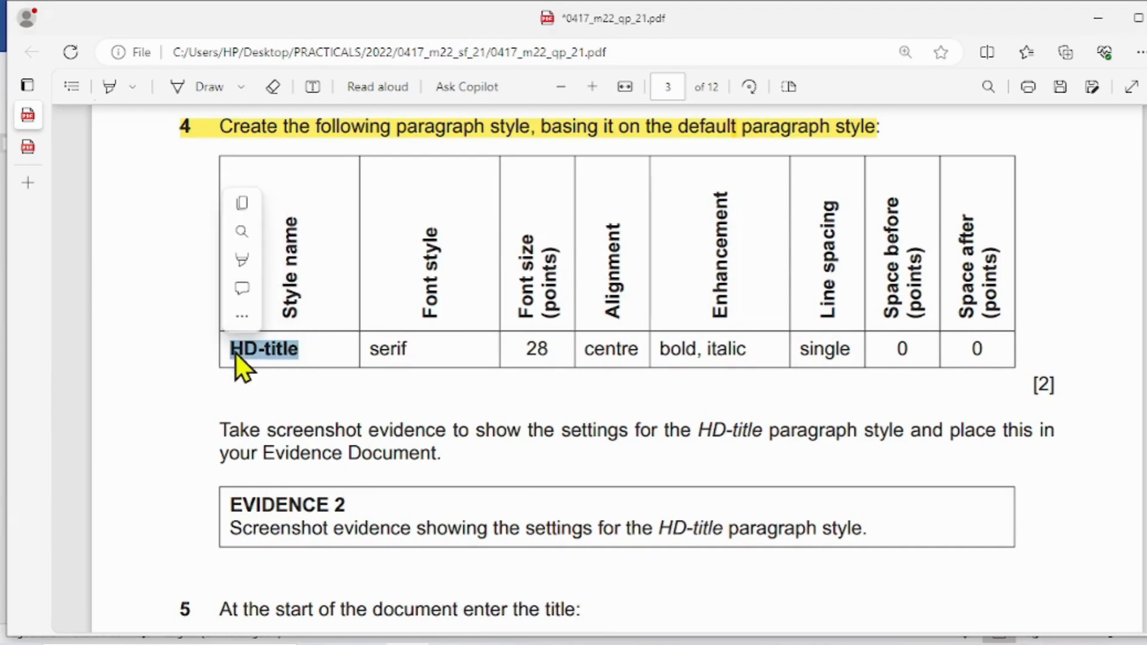
right_click(236, 353)
click(296, 102)
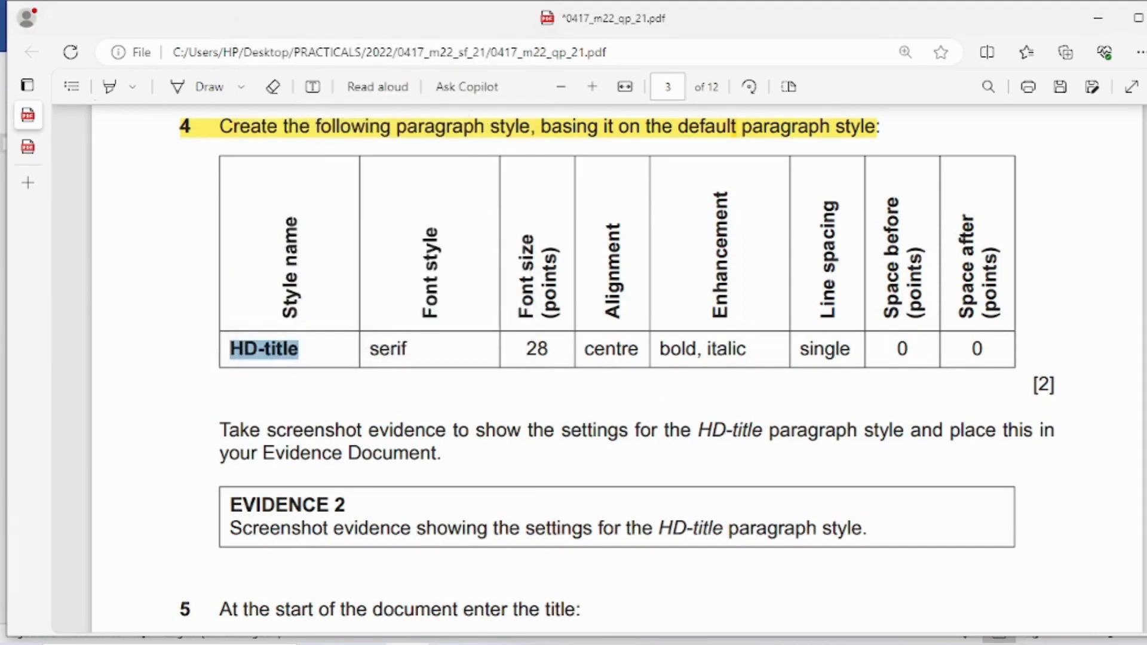
mouse_move(583, 639)
click(681, 589)
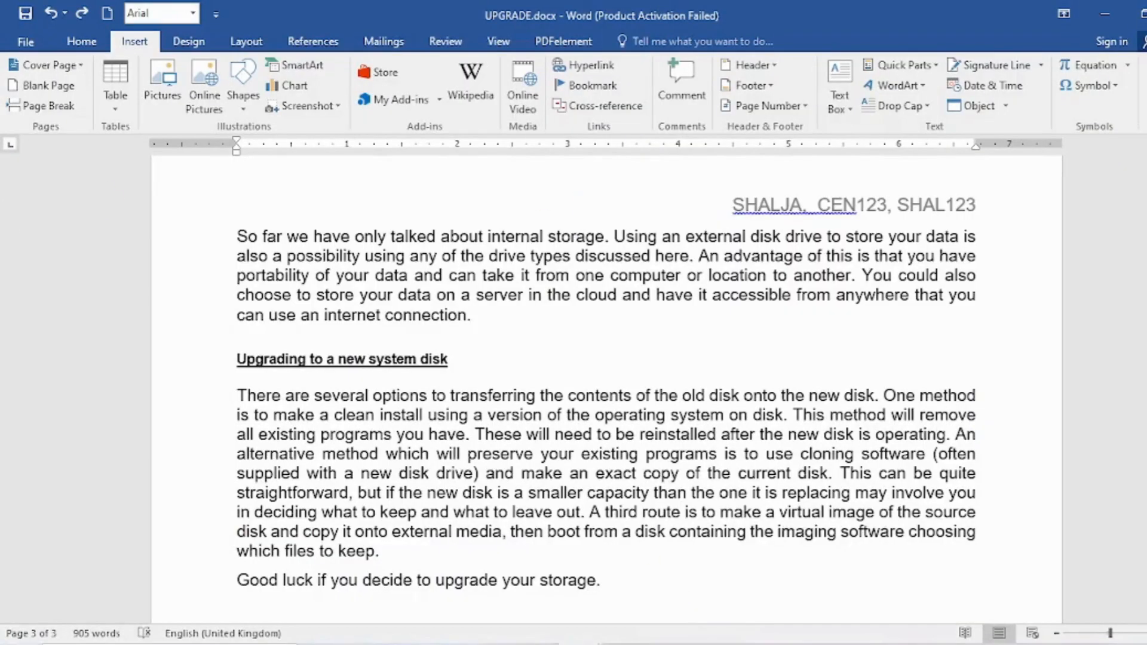
Add a blank paragraph at the end of the document, below the 'Good luck' closing line.
click(23, 13)
scroll(981, 370, up, 7)
scroll(983, 375, down, 20)
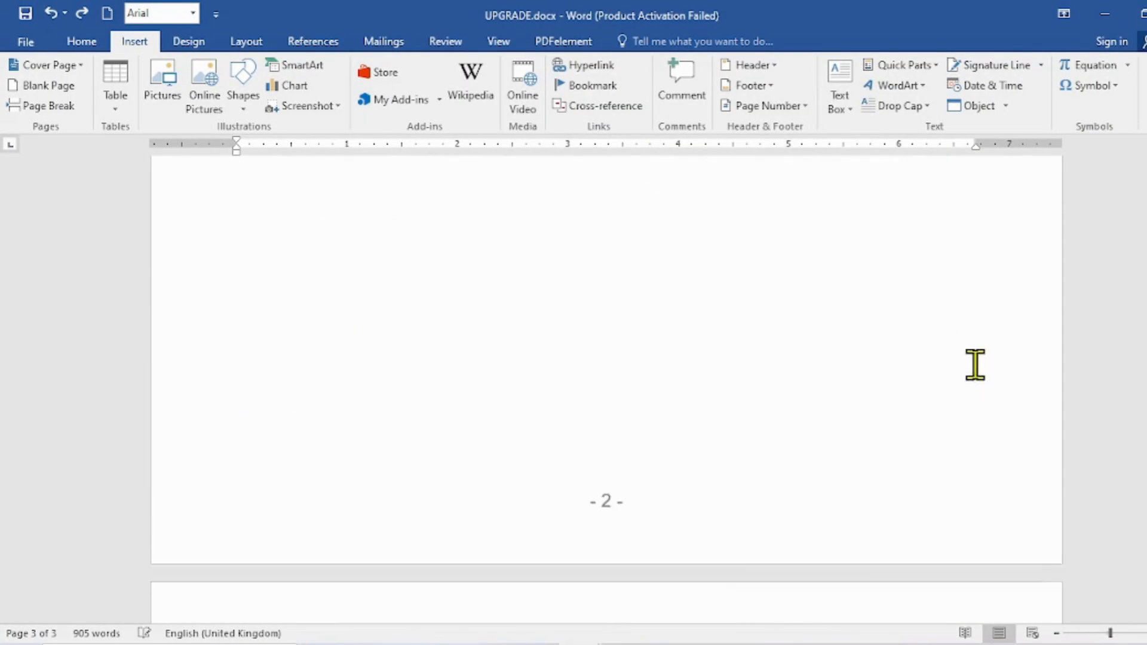
scroll(980, 349, down, 4)
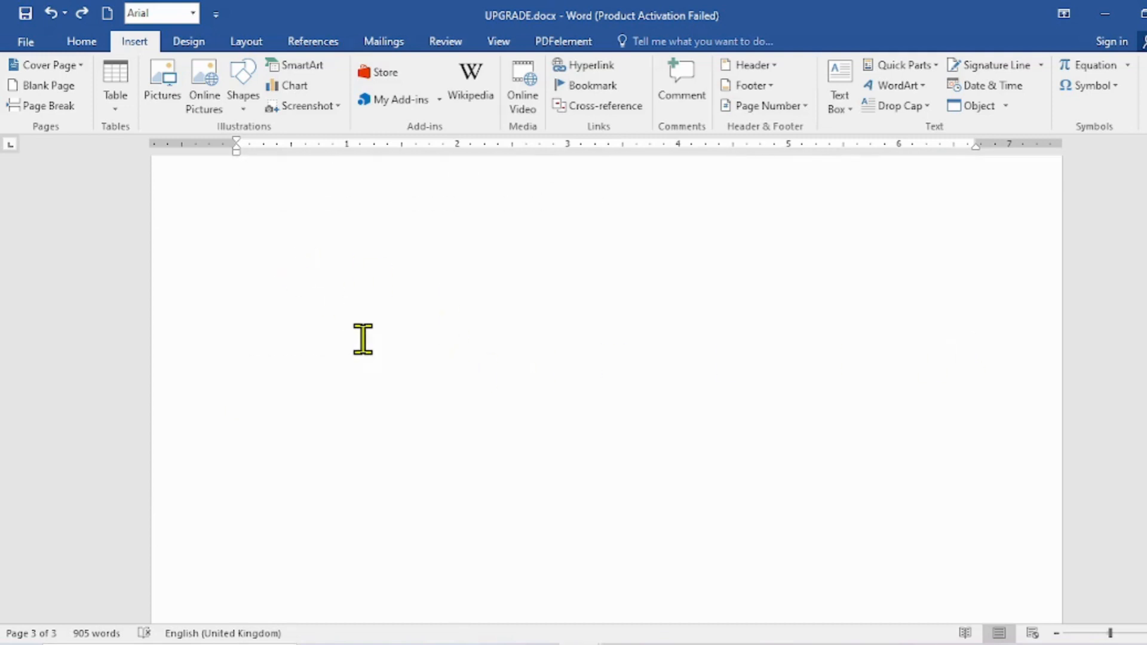
scroll(363, 339, up, 2)
click(241, 289)
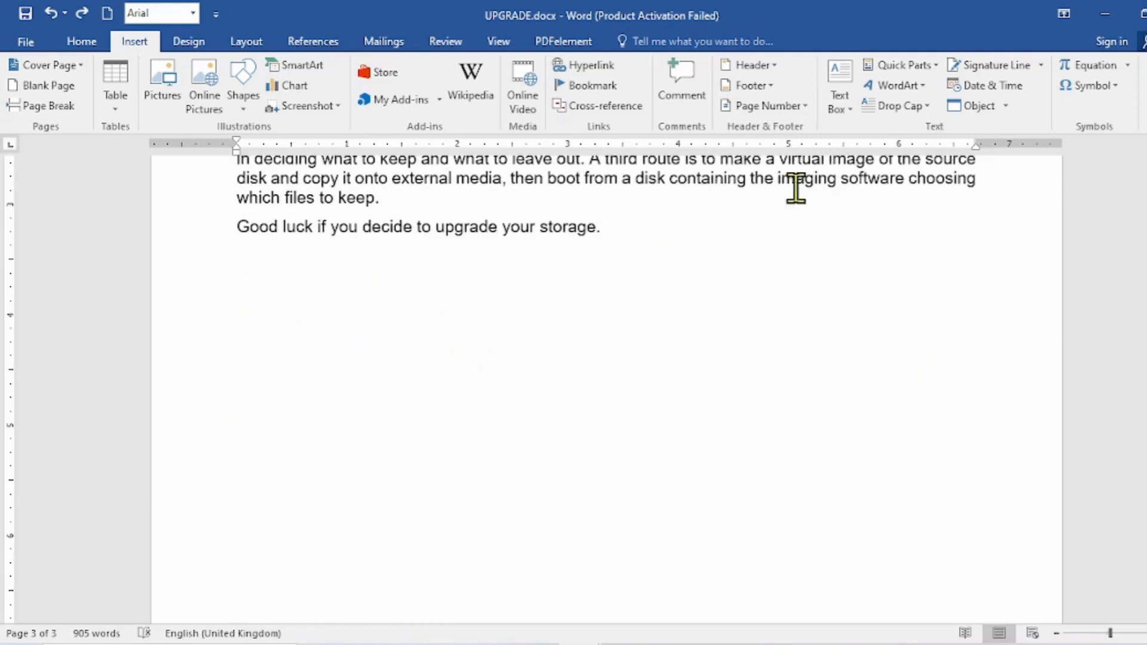
key(Return)
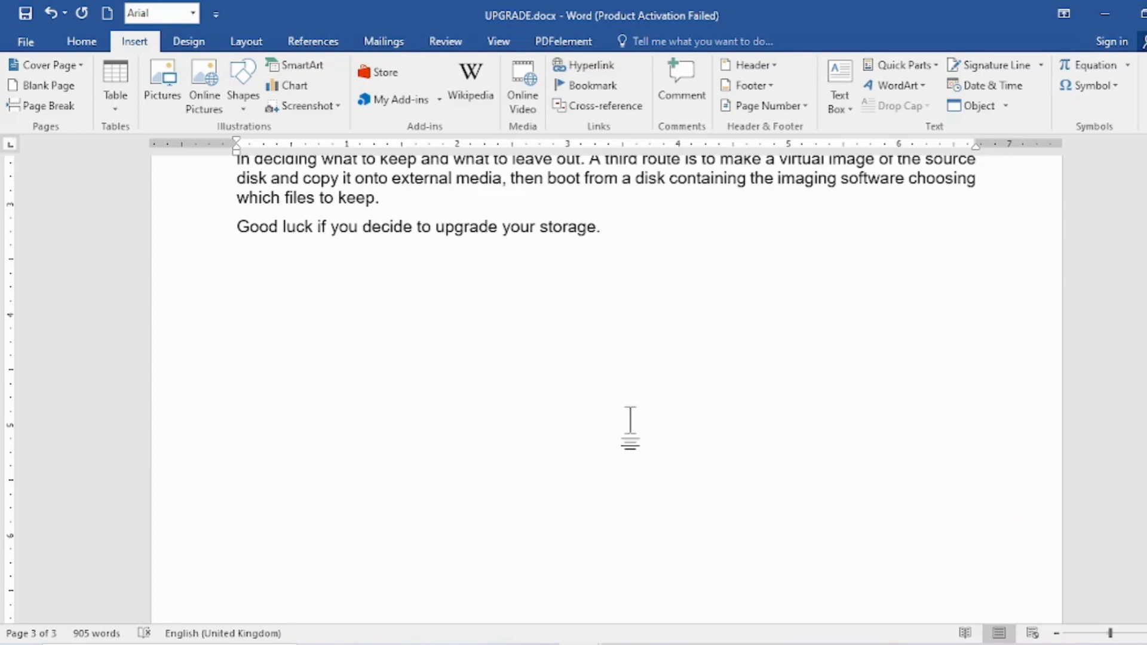
double_click(242, 327)
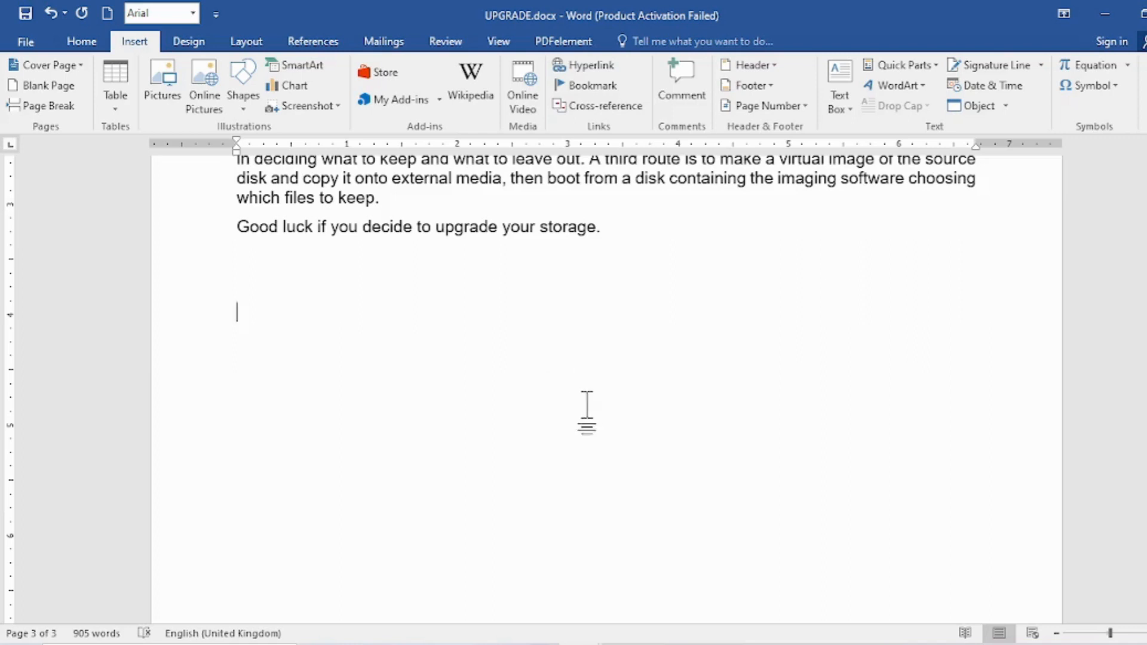
scroll(613, 413, up, 2)
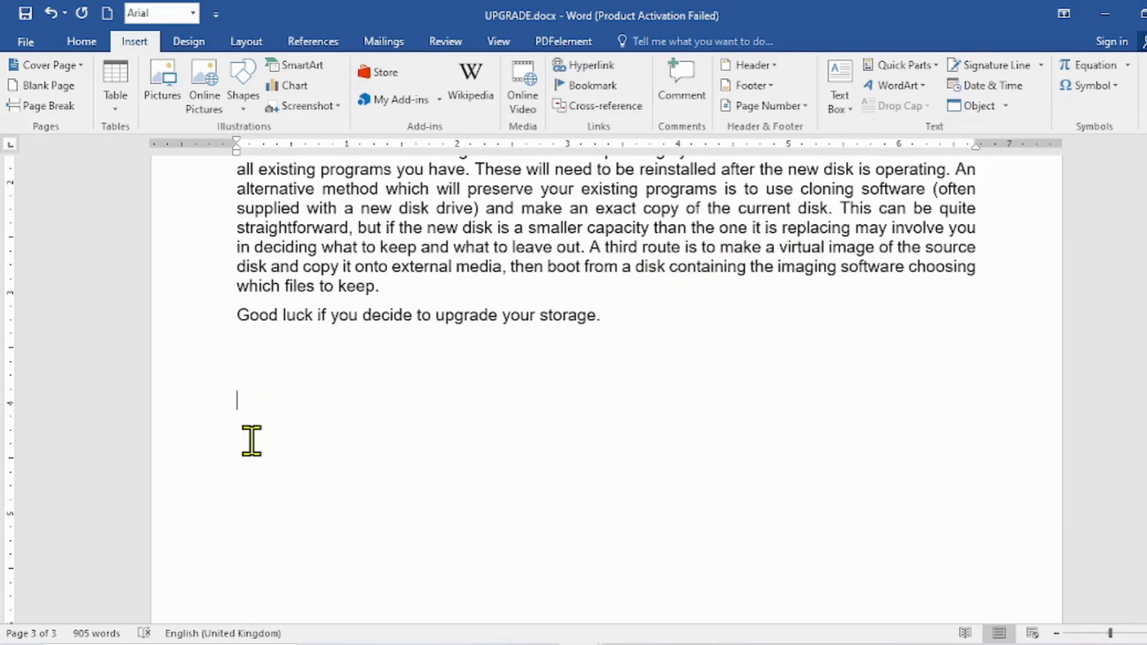
click(89, 41)
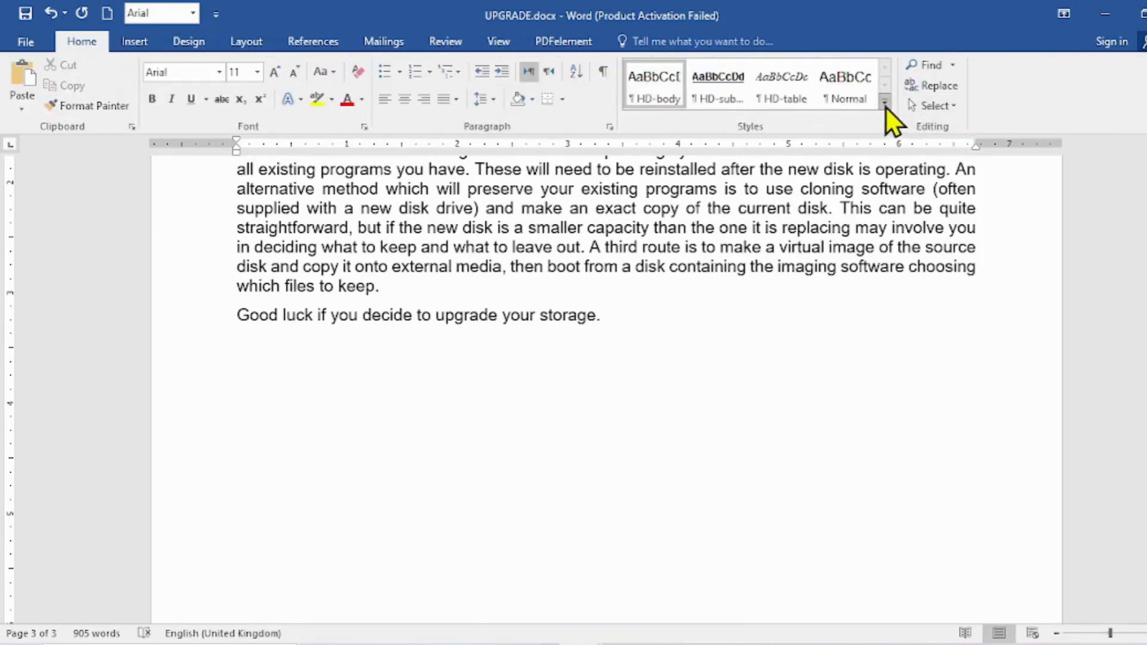
Start a new style from formatting, pasting HD-title as its name.
click(887, 102)
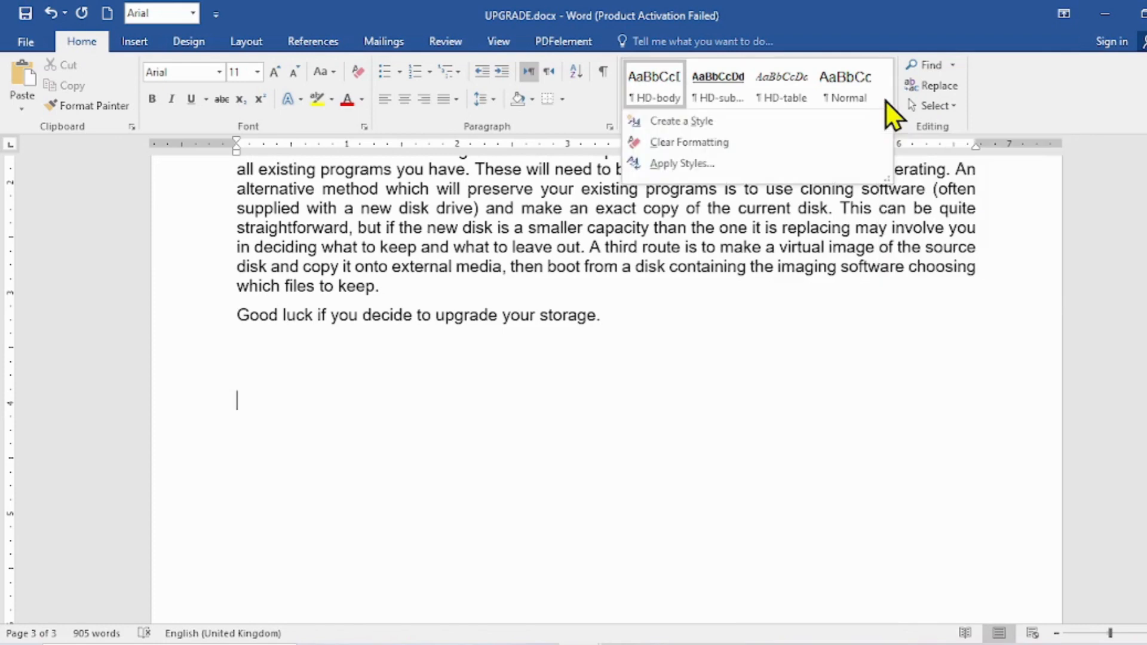
click(669, 123)
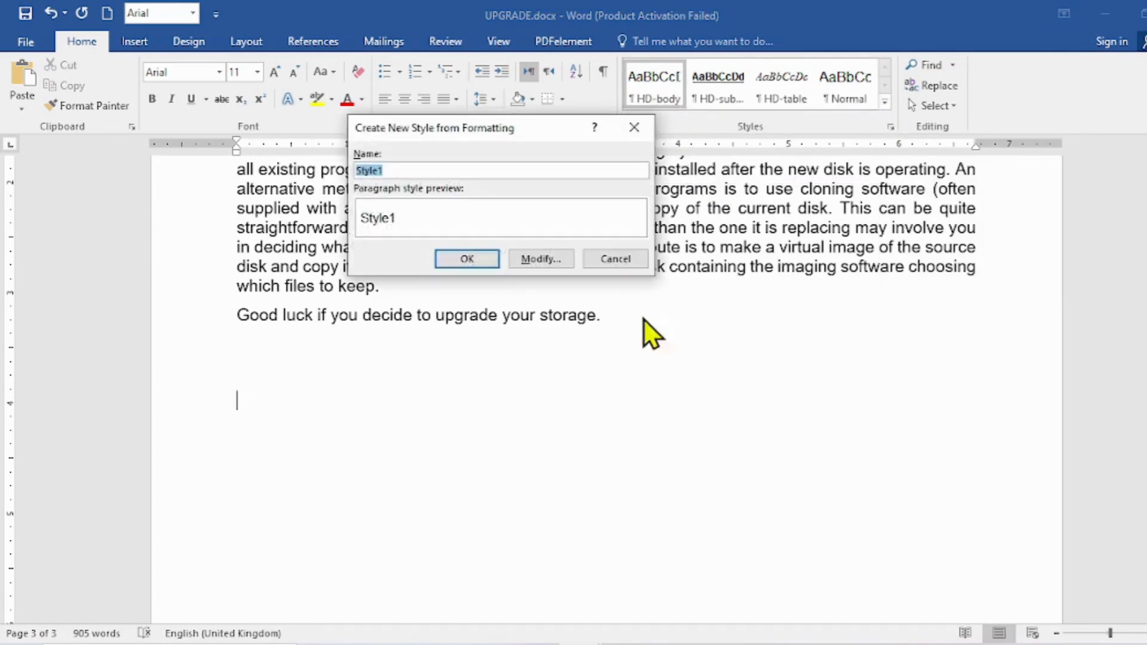
right_click(380, 171)
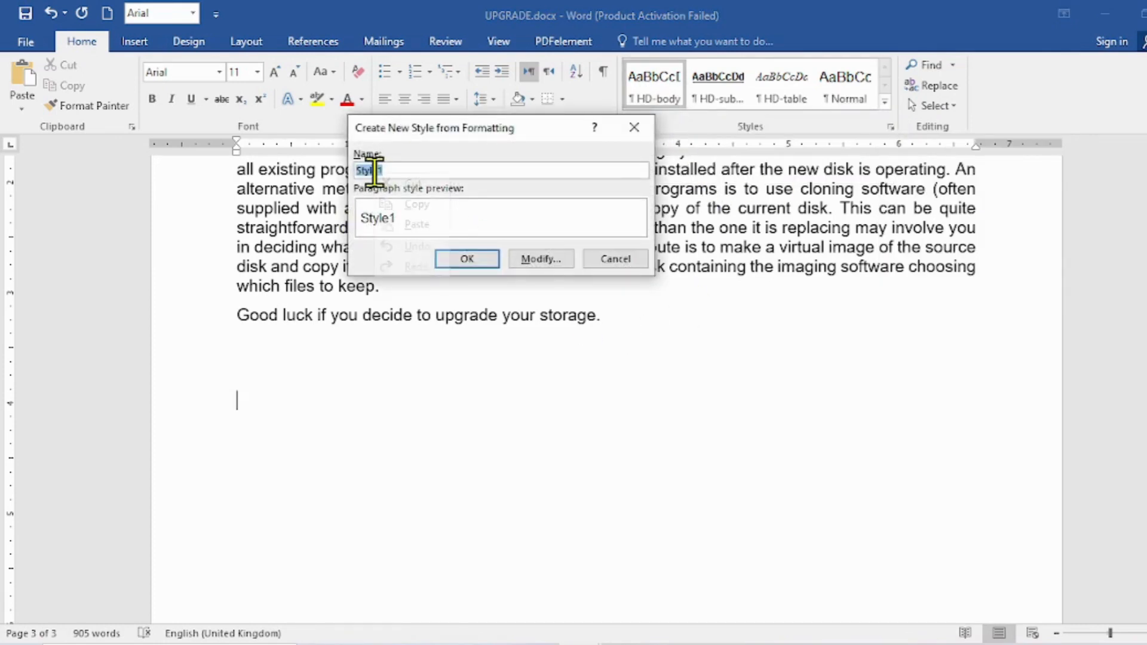
click(418, 226)
click(532, 259)
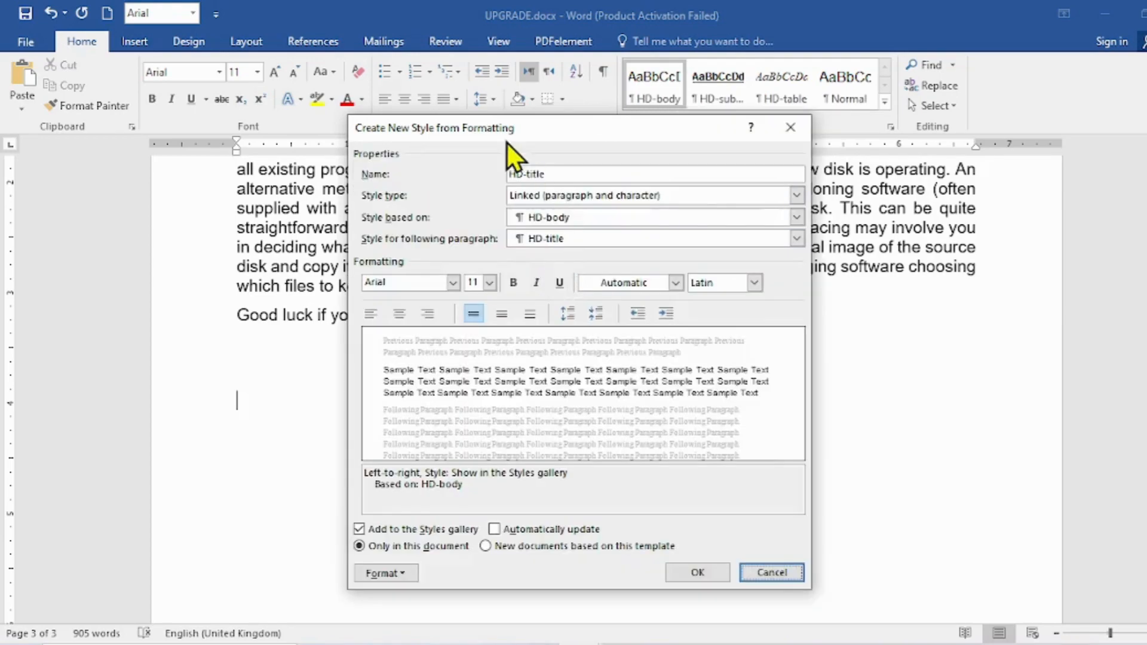
drag(507, 142, 638, 93)
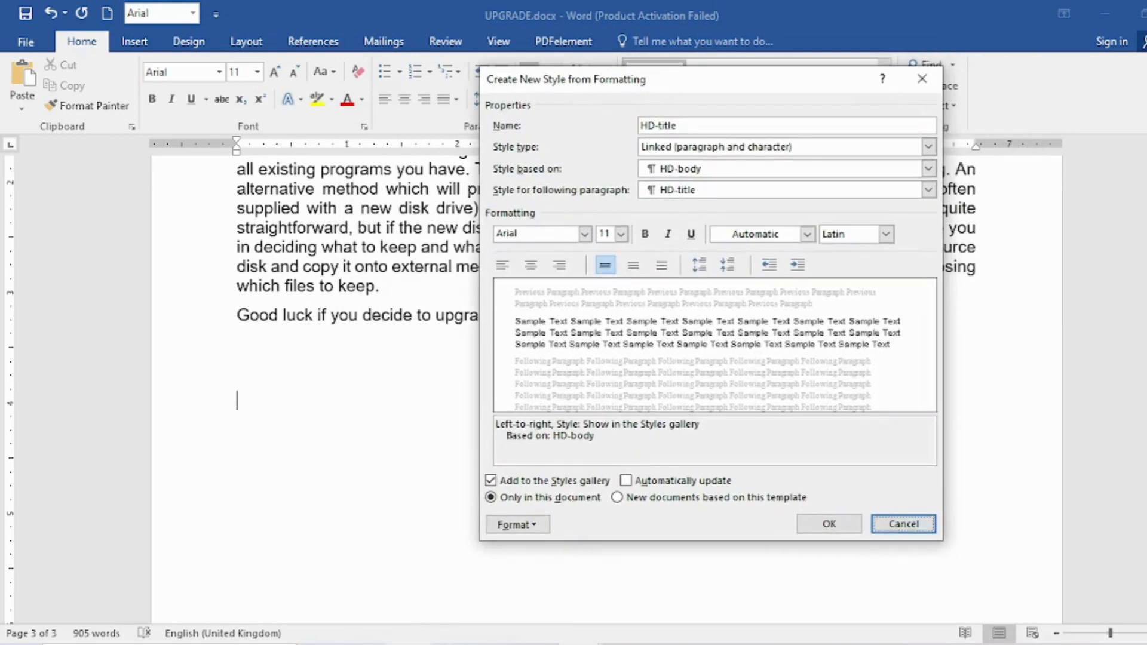
key(alt+Tab)
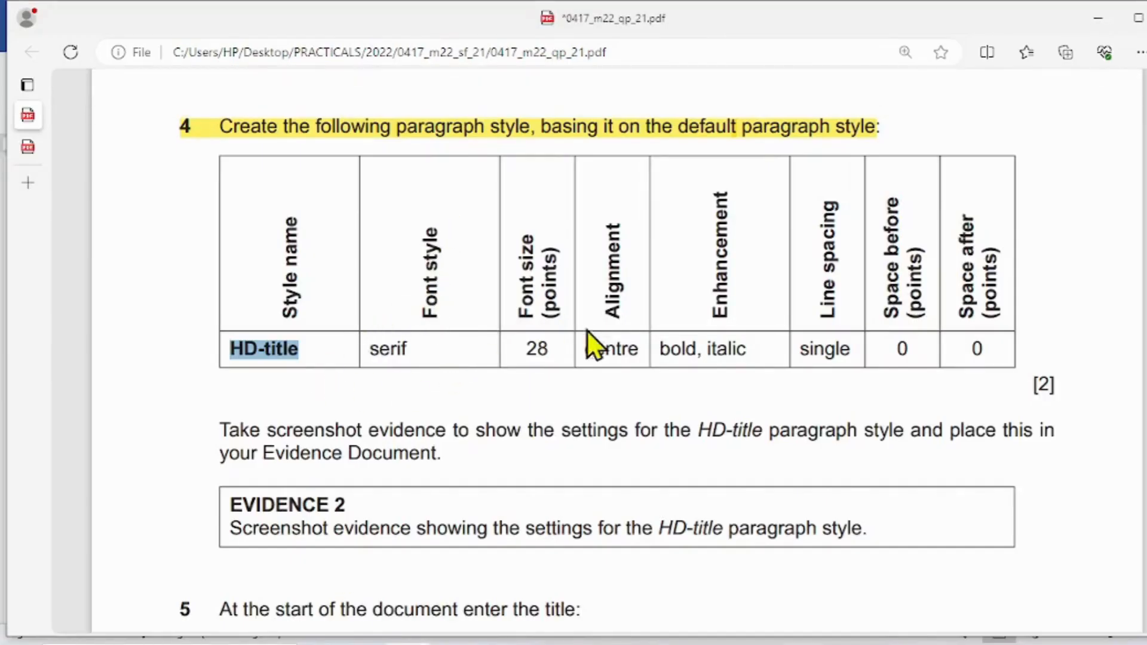
mouse_move(576, 638)
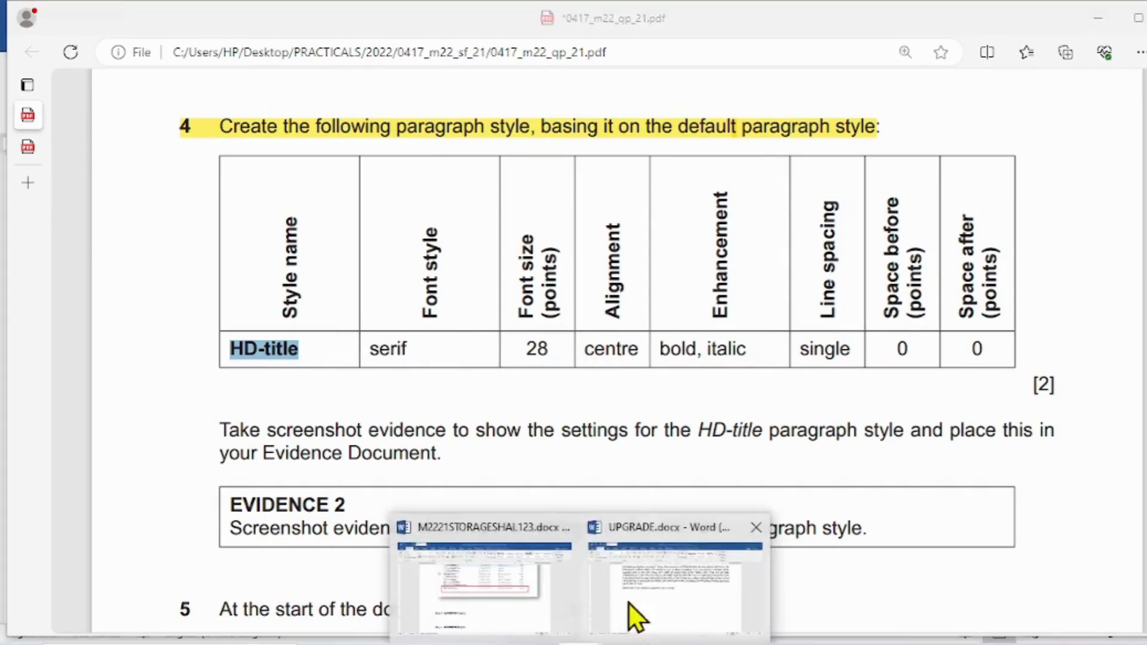
click(629, 603)
Set HD-title to Microsoft Sans Serif, 28 pt, centred, bold and italic.
click(584, 234)
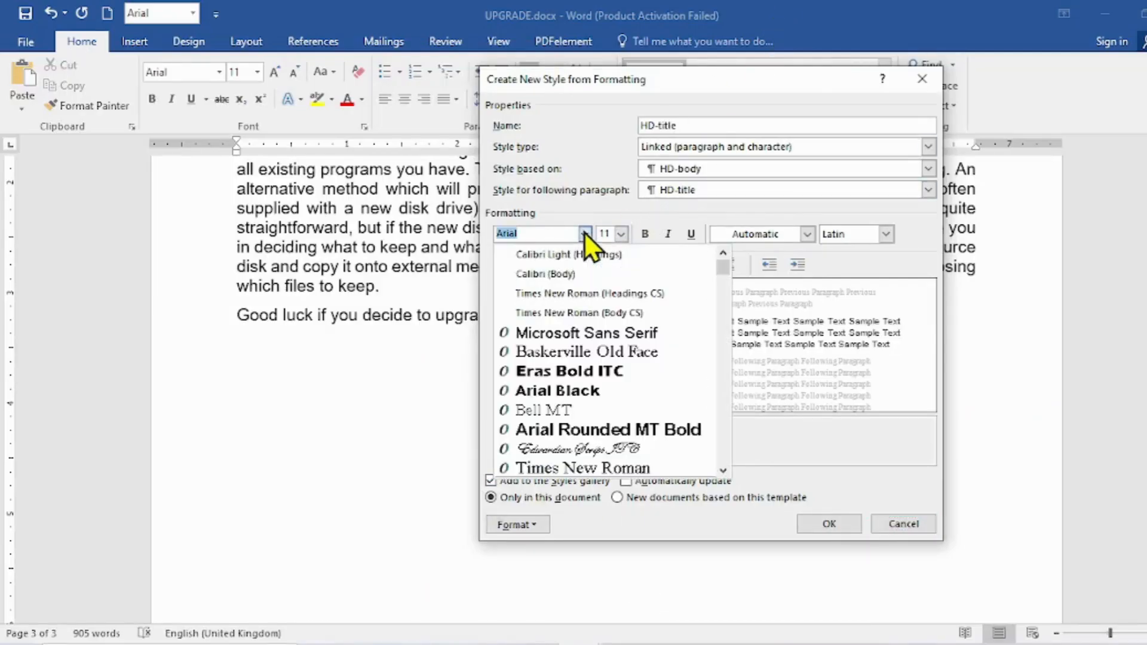
click(598, 333)
click(621, 234)
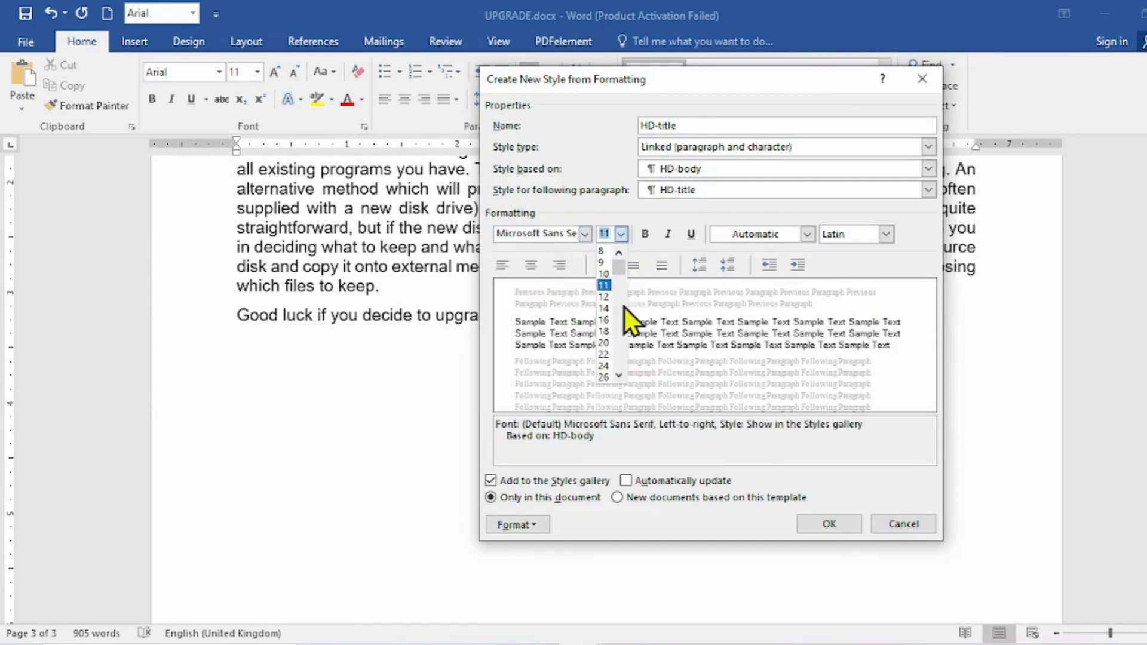
scroll(622, 383, down, 1)
click(610, 377)
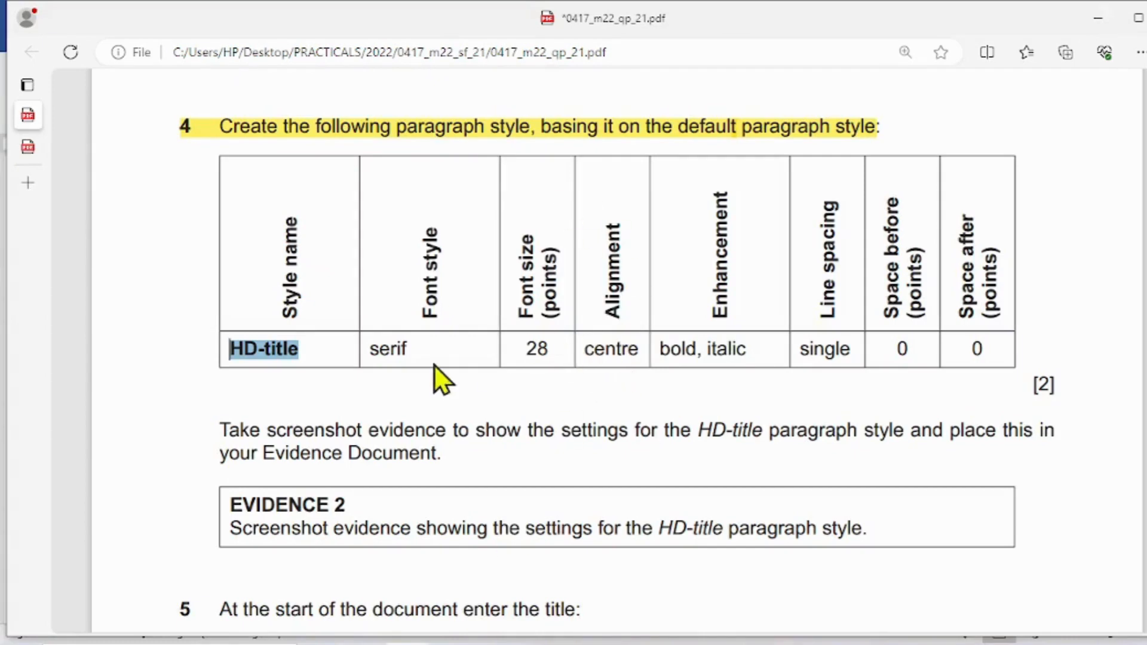
drag(371, 351, 881, 346)
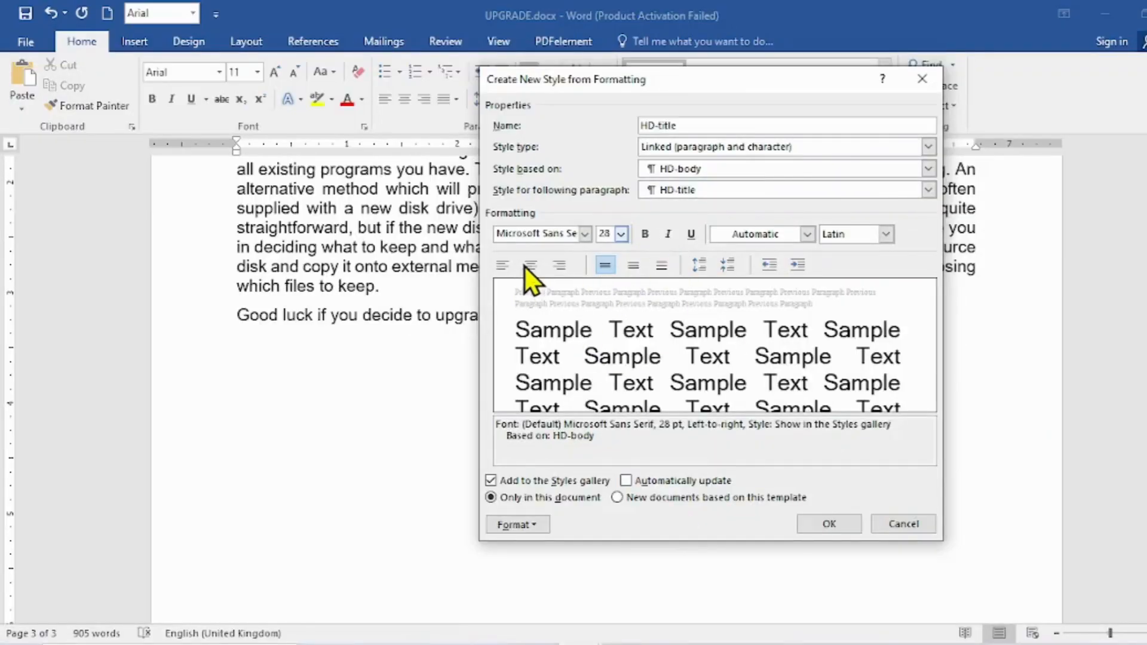
click(531, 265)
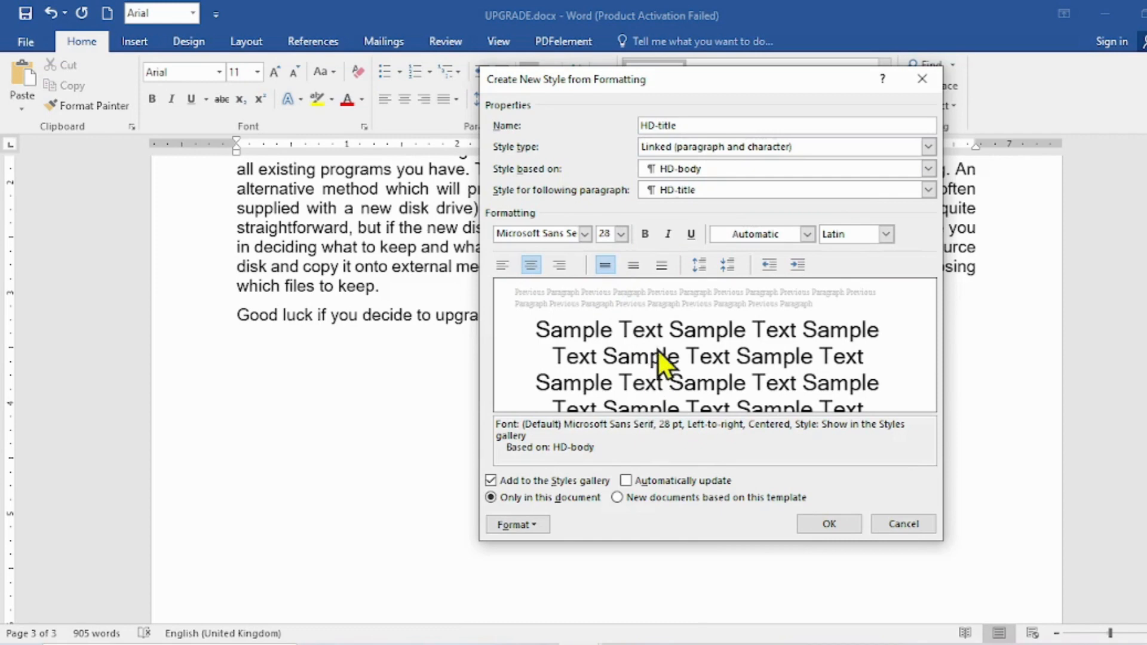
click(645, 233)
click(669, 234)
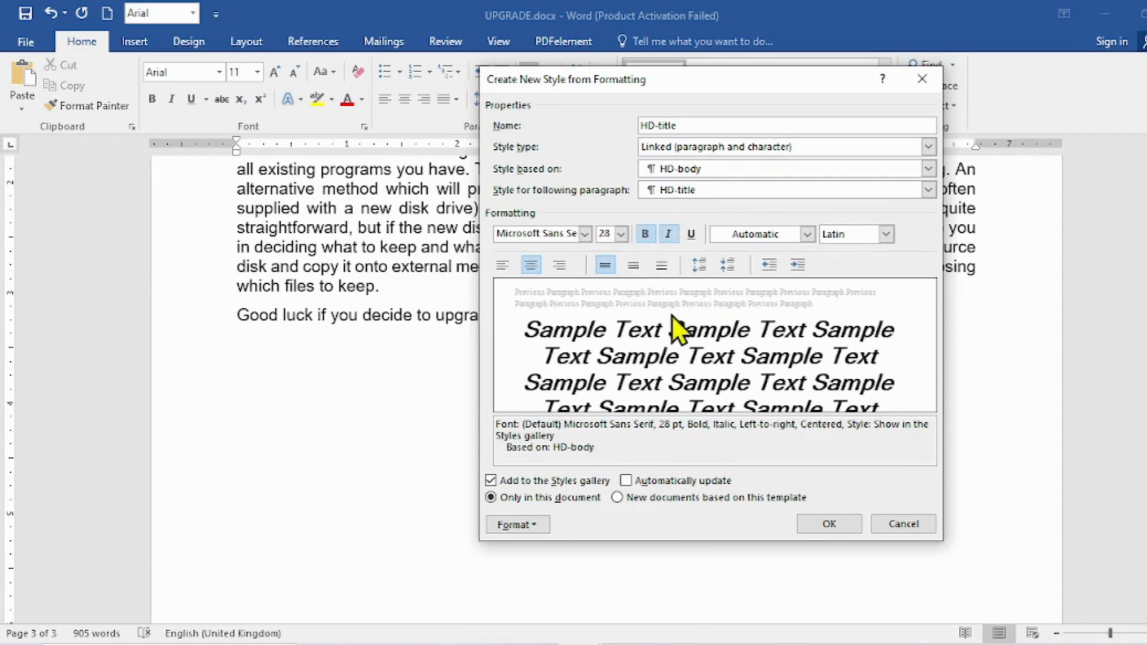
click(409, 644)
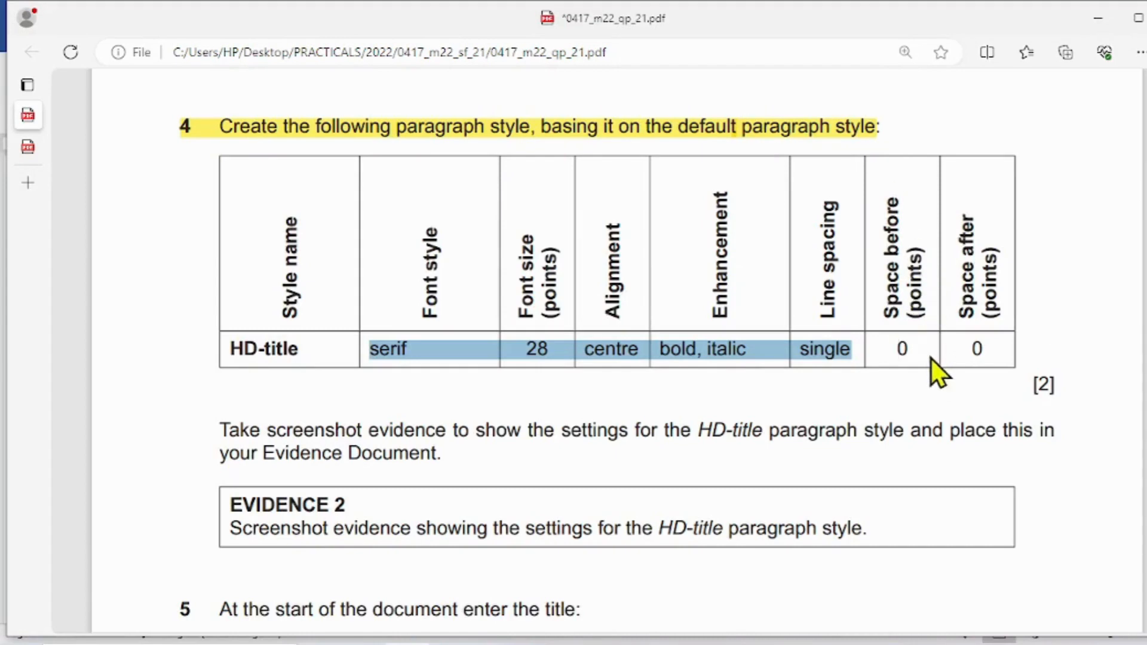
click(581, 644)
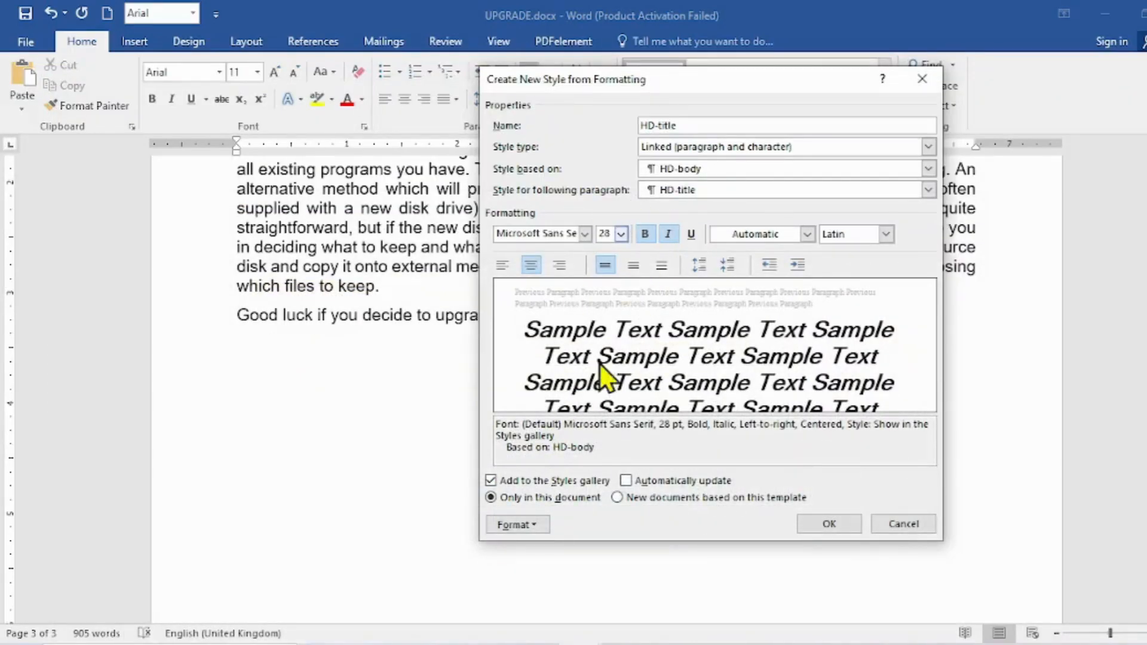
click(519, 529)
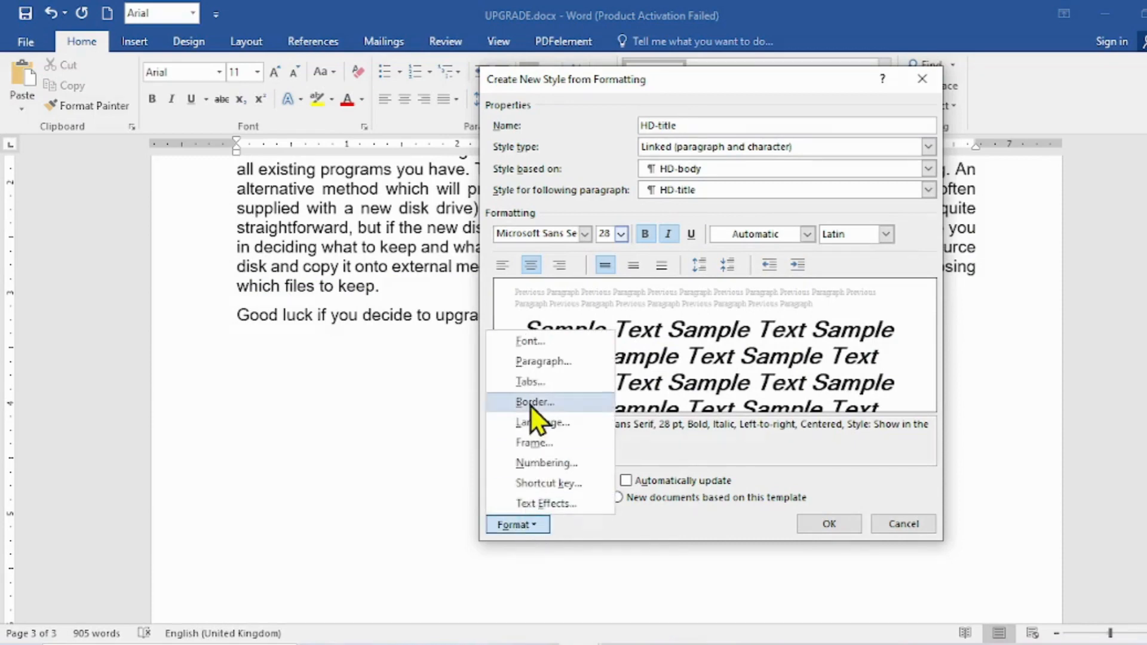
Confirm the style's paragraph spacing of 0 pt before and 6 pt after, and create HD-title.
click(531, 362)
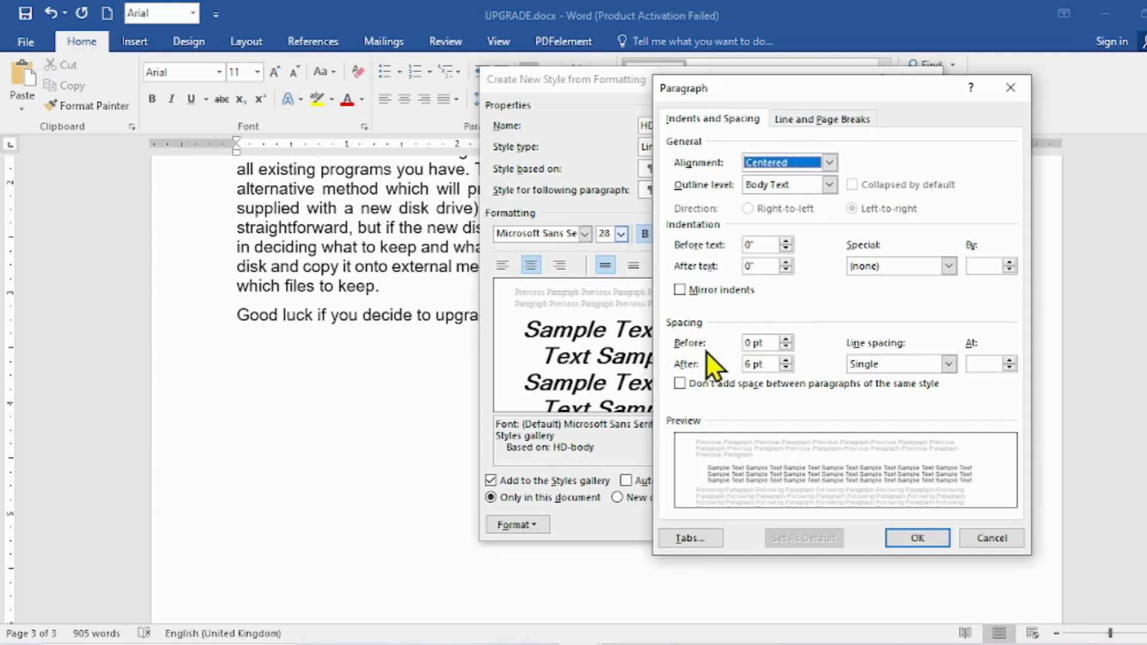
click(751, 364)
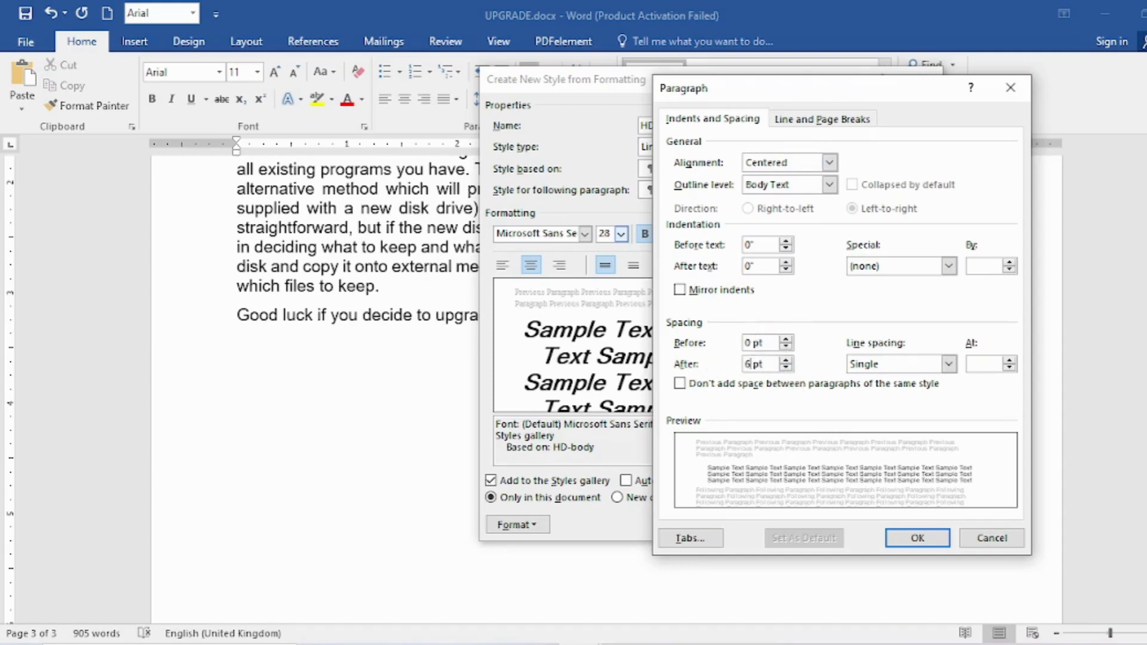
click(921, 538)
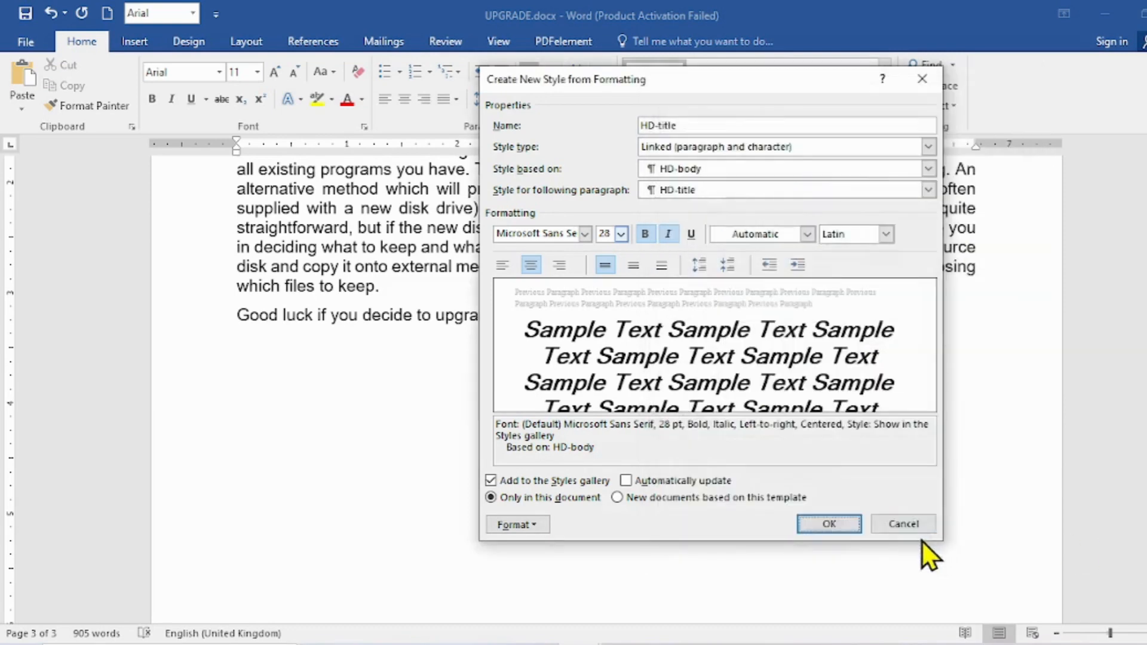
click(832, 520)
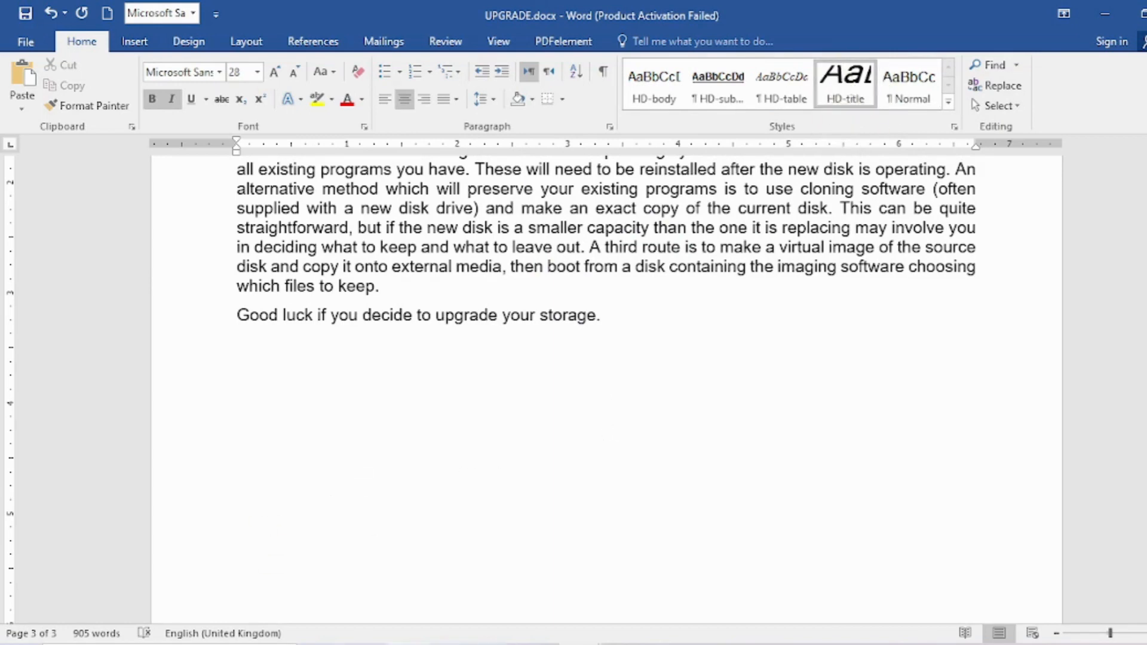
key(alt+Tab)
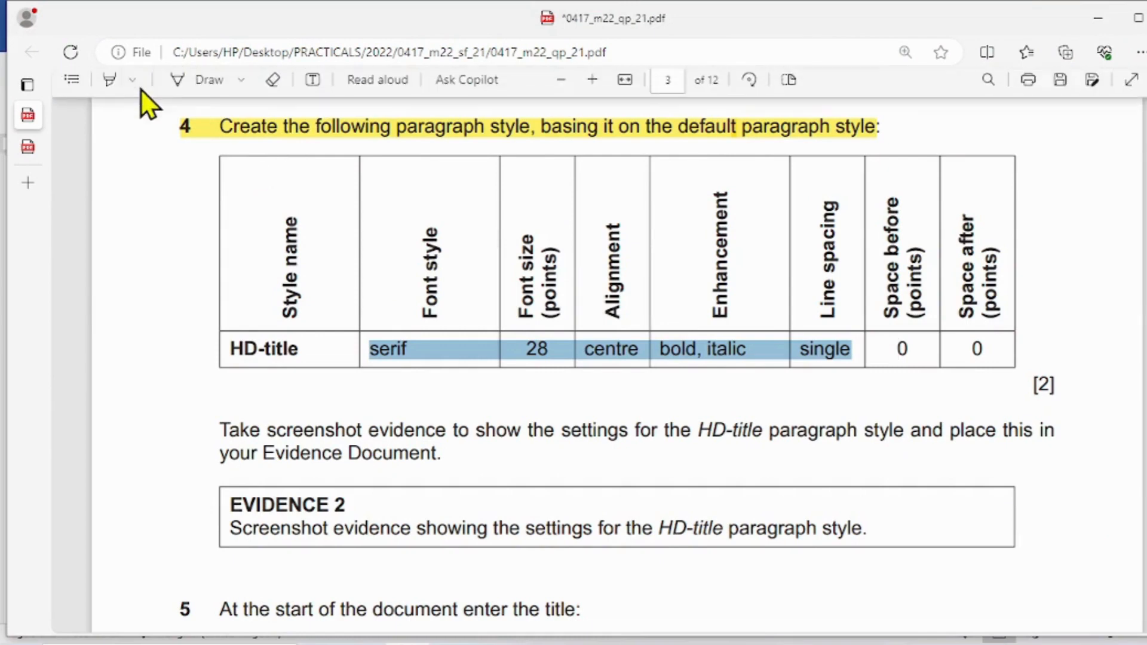
Highlight question 4's style table, its HD-title row and the EVIDENCE 2 instructions, then return to Word.
click(110, 86)
mouse_move(219, 163)
mouse_down()
mouse_move(588, 292)
mouse_move(965, 380)
mouse_up()
mouse_move(236, 350)
mouse_down()
mouse_move(718, 384)
mouse_move(983, 359)
mouse_up()
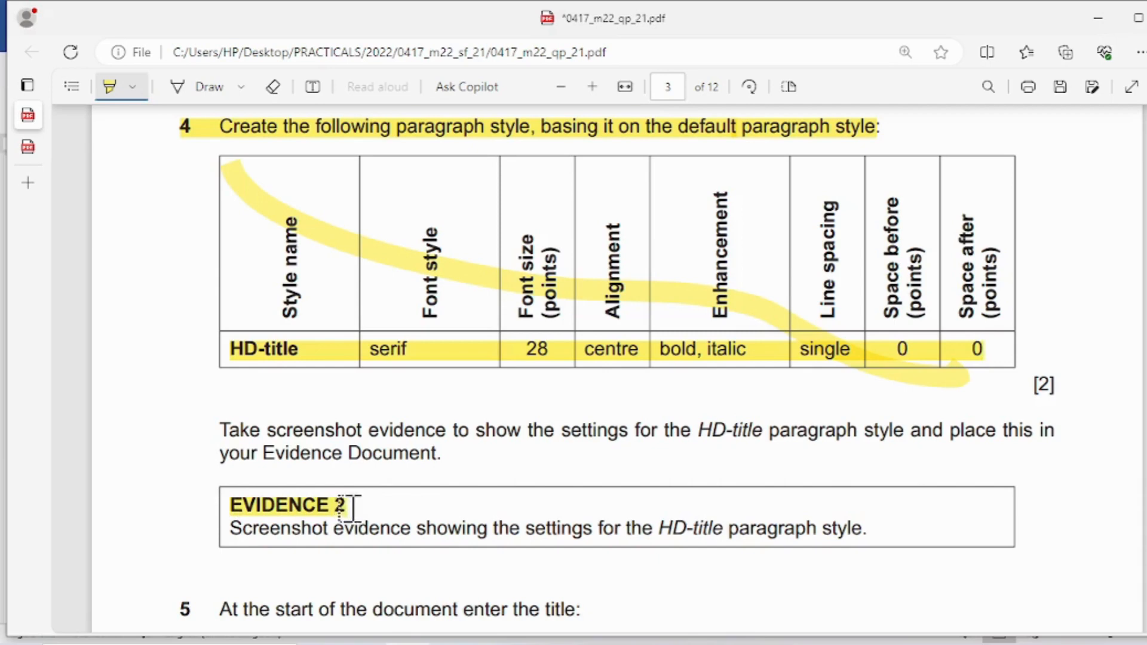
mouse_move(353, 508)
mouse_down()
mouse_move(542, 553)
mouse_move(873, 522)
mouse_move(863, 527)
mouse_up()
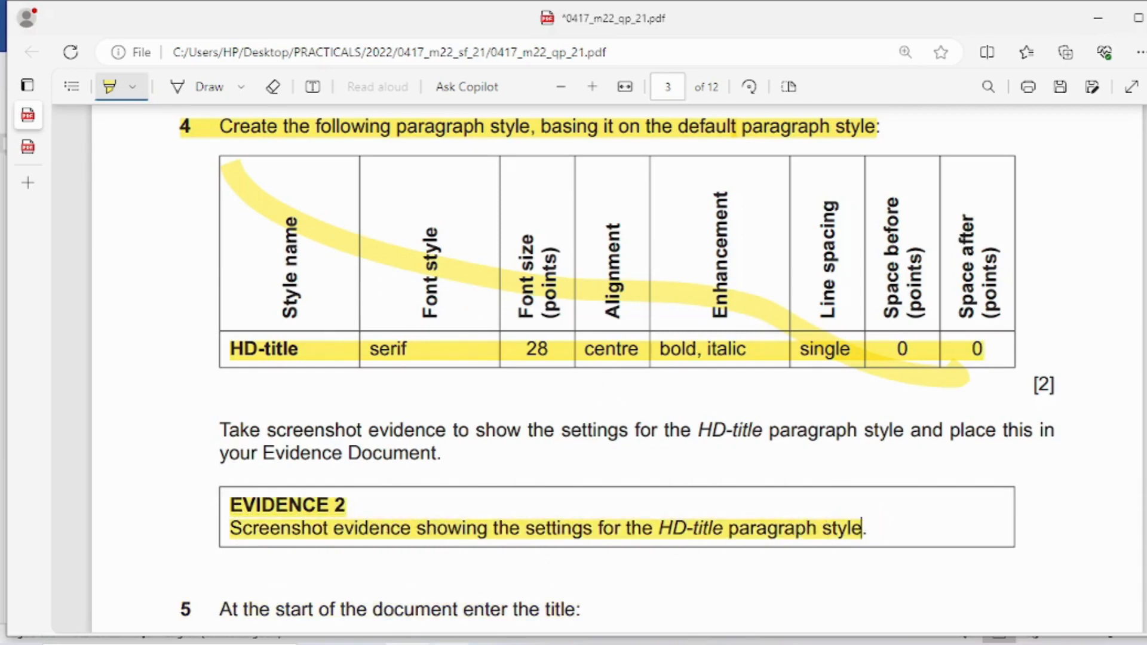
click(579, 644)
click(648, 586)
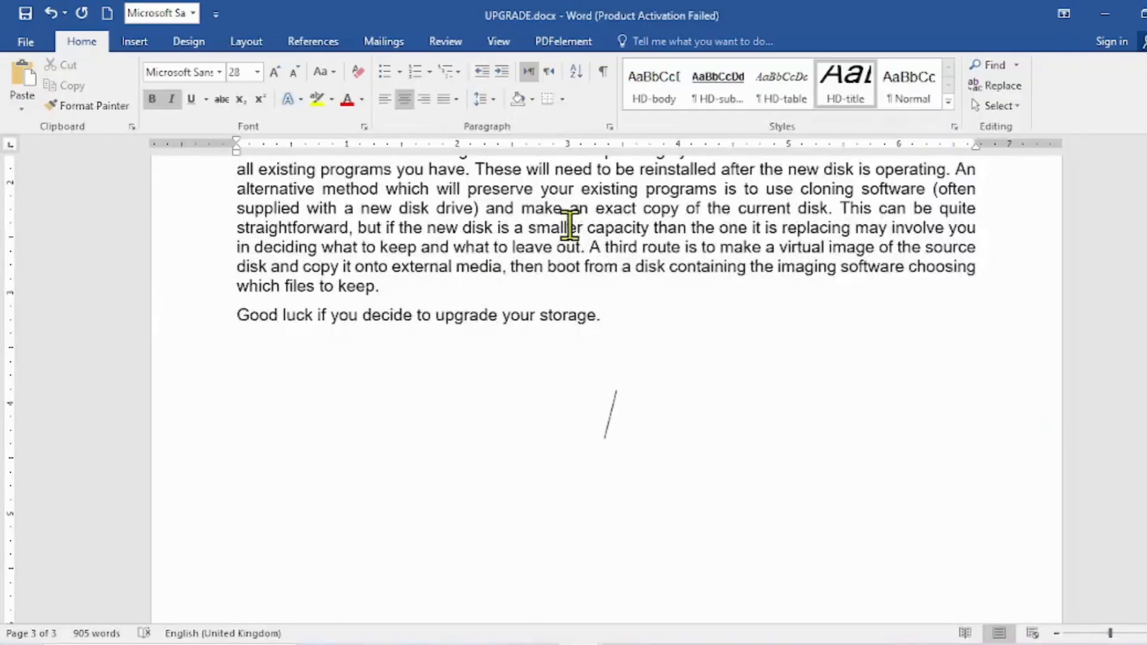
Show the Styles pane listing HD-title and snip the Word window, copying the capture.
click(955, 127)
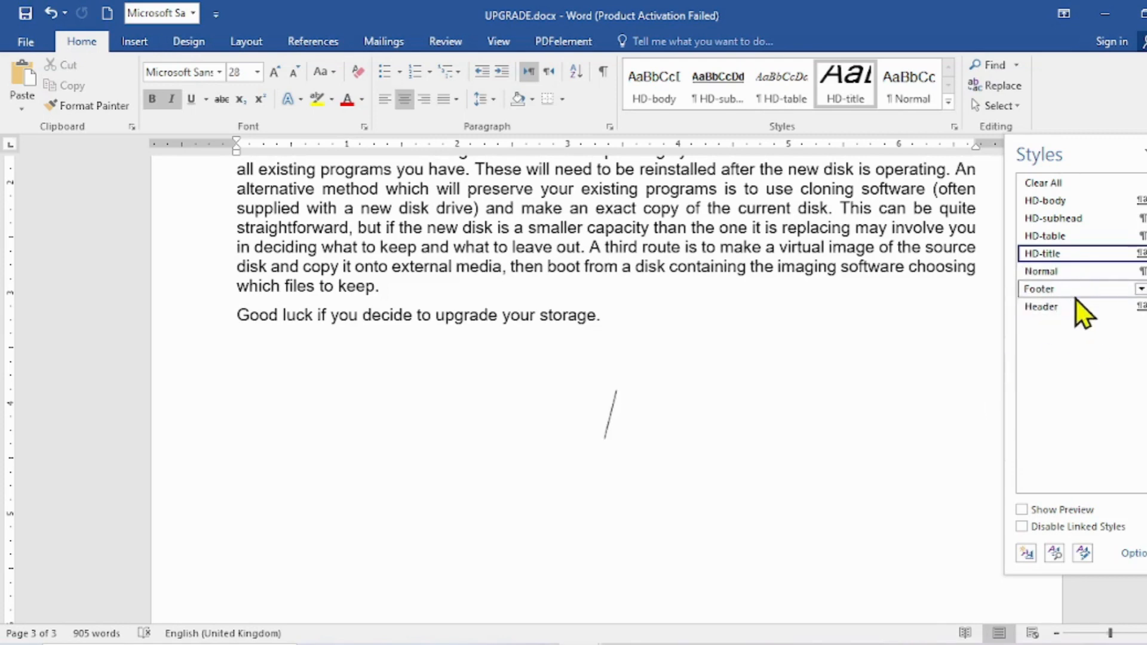
mouse_move(1062, 259)
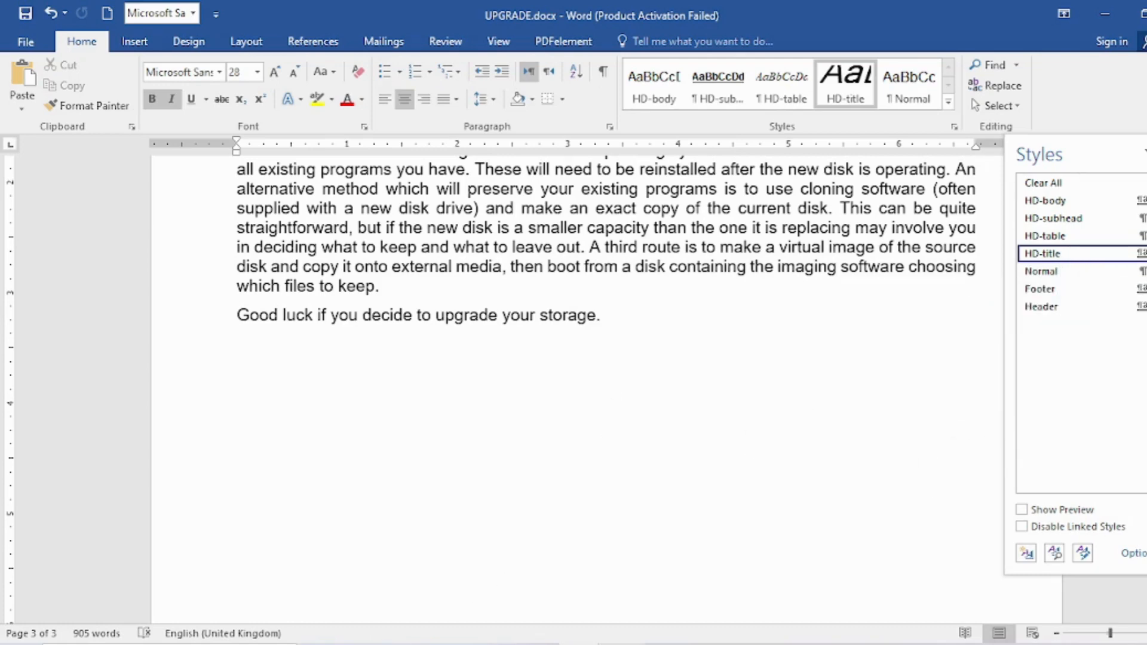
click(624, 644)
click(124, 68)
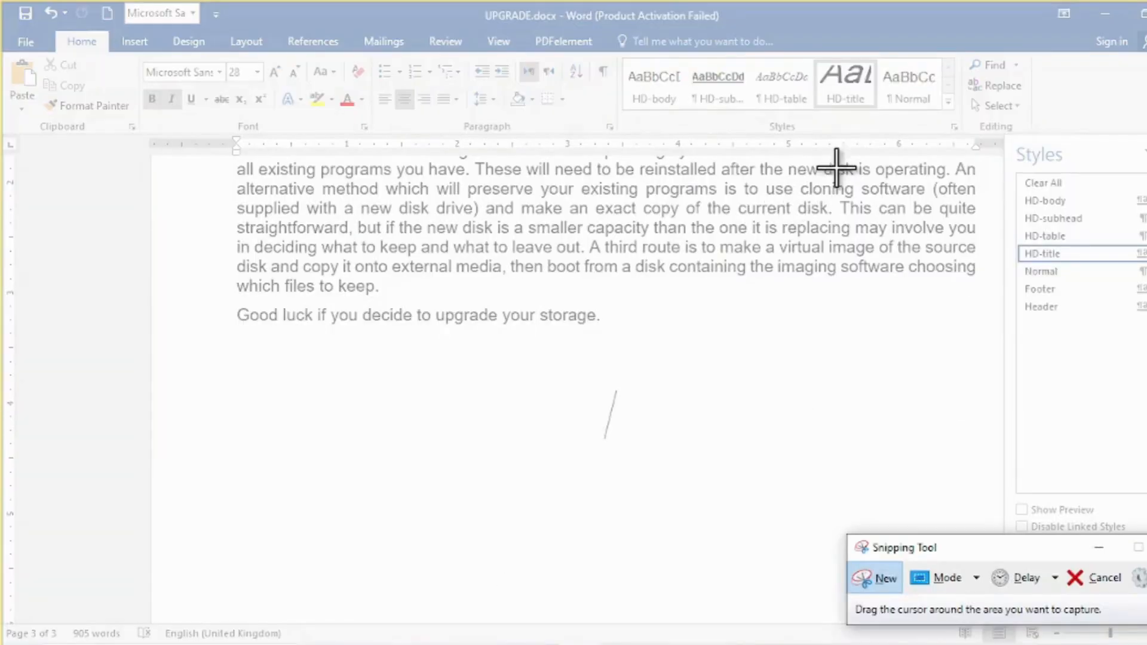
drag(123, 7, 1146, 577)
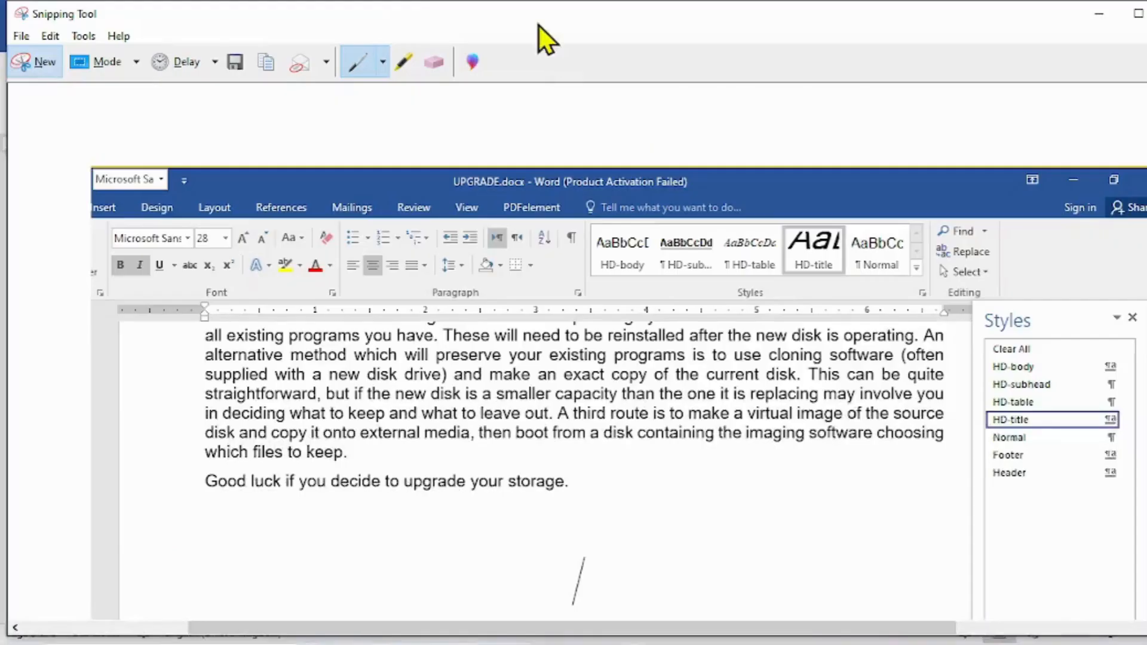
click(274, 56)
Paste the HD-title Styles screenshot on the line under Step 4 in the evidence document.
mouse_move(580, 642)
click(479, 604)
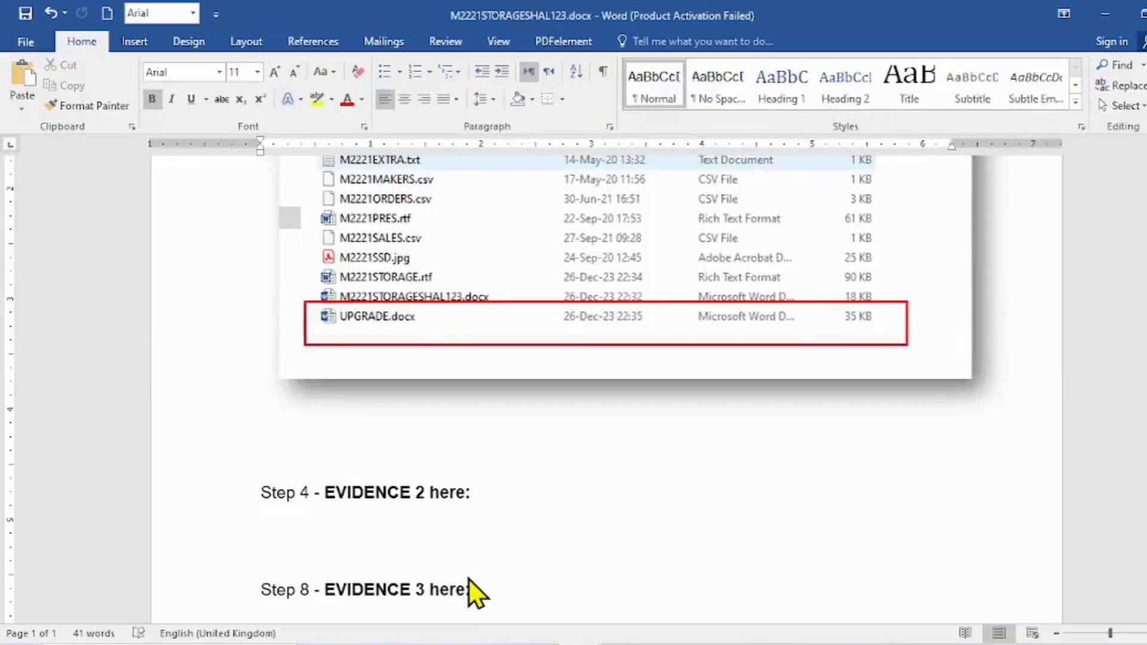
right_click(272, 532)
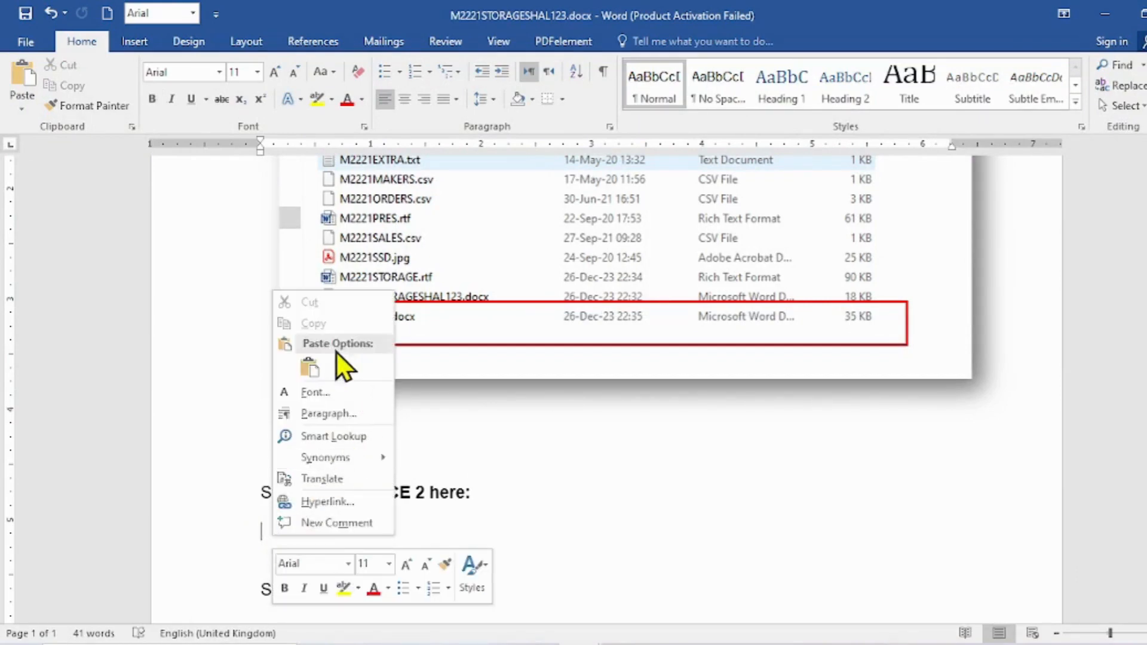
click(309, 366)
click(520, 436)
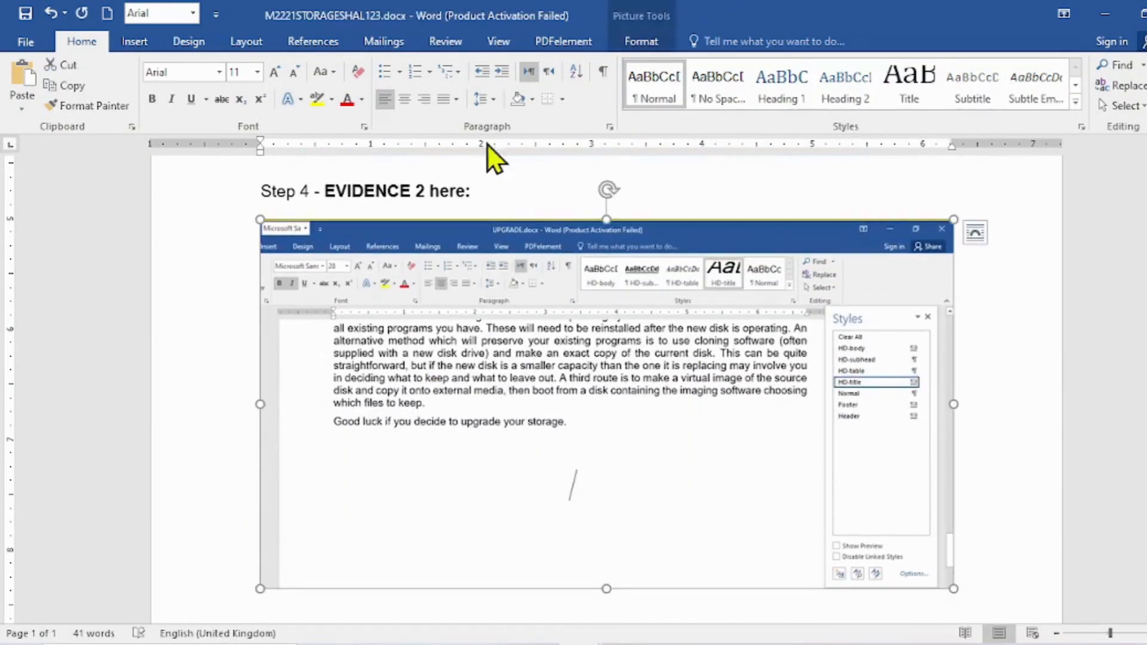
Give the pasted screenshot a drop-shadow picture style and save the evidence document.
click(641, 41)
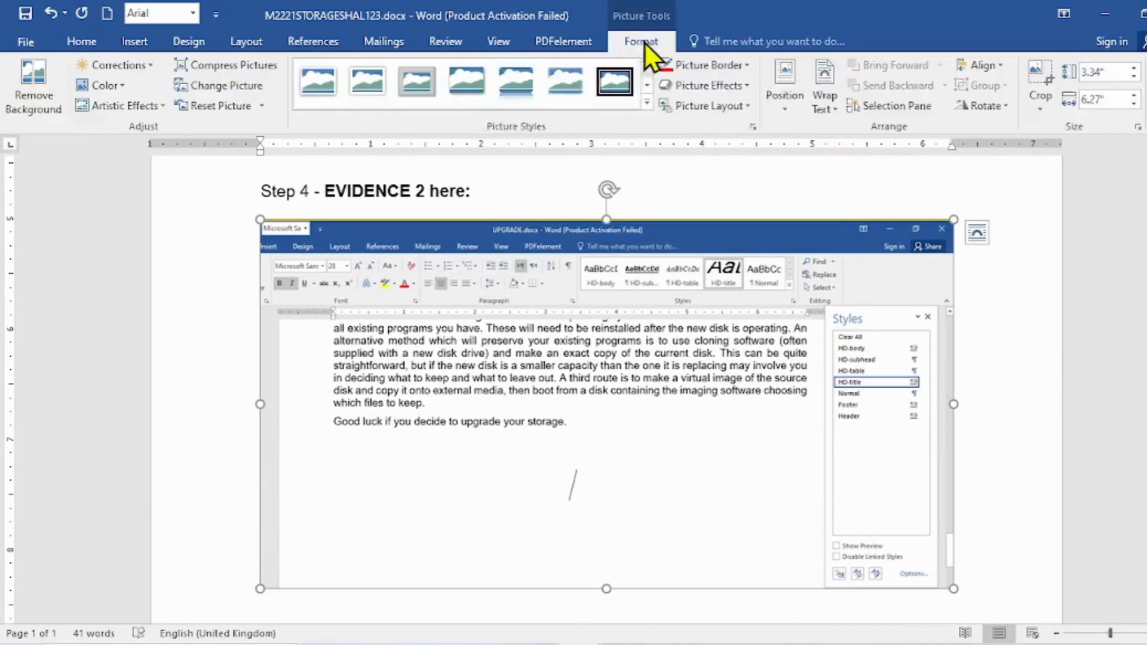
click(487, 95)
scroll(1111, 502, down, 3)
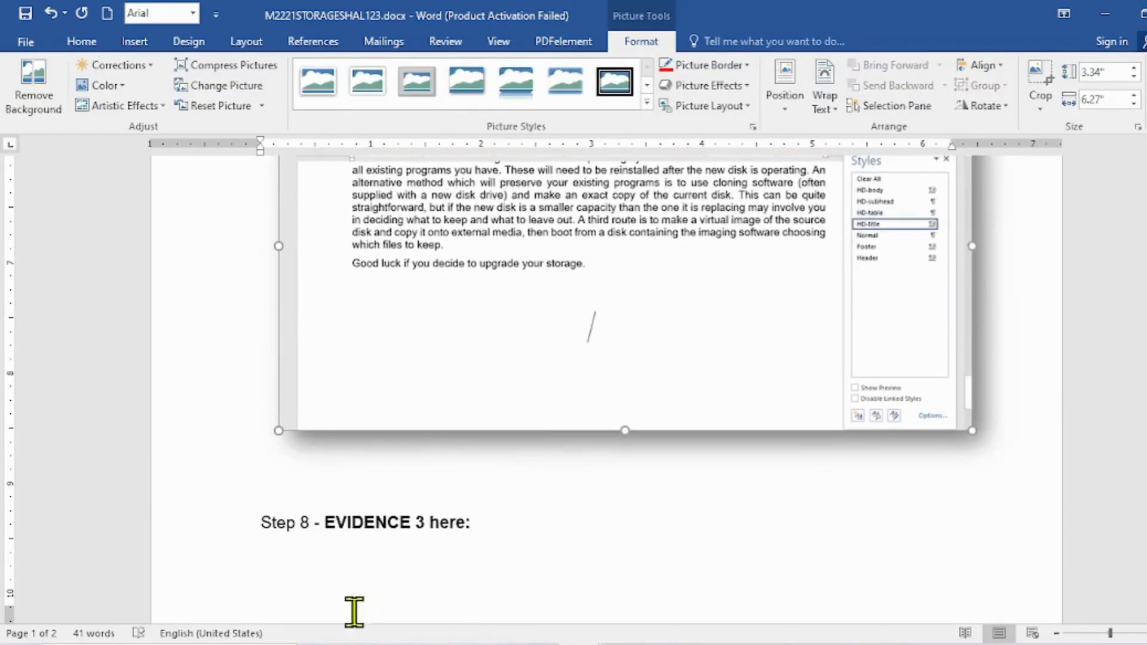
click(323, 580)
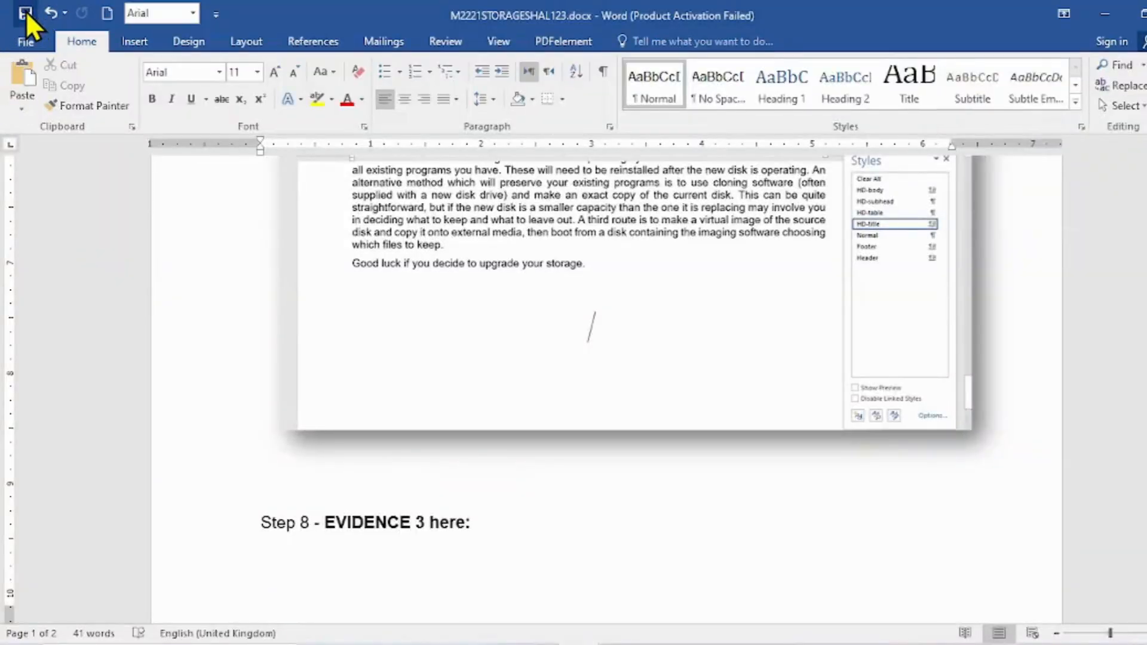
click(25, 13)
Copy question 5's title 'Upgrade your data storage' from the exam PDF and return to UPGRADE.docx.
click(406, 644)
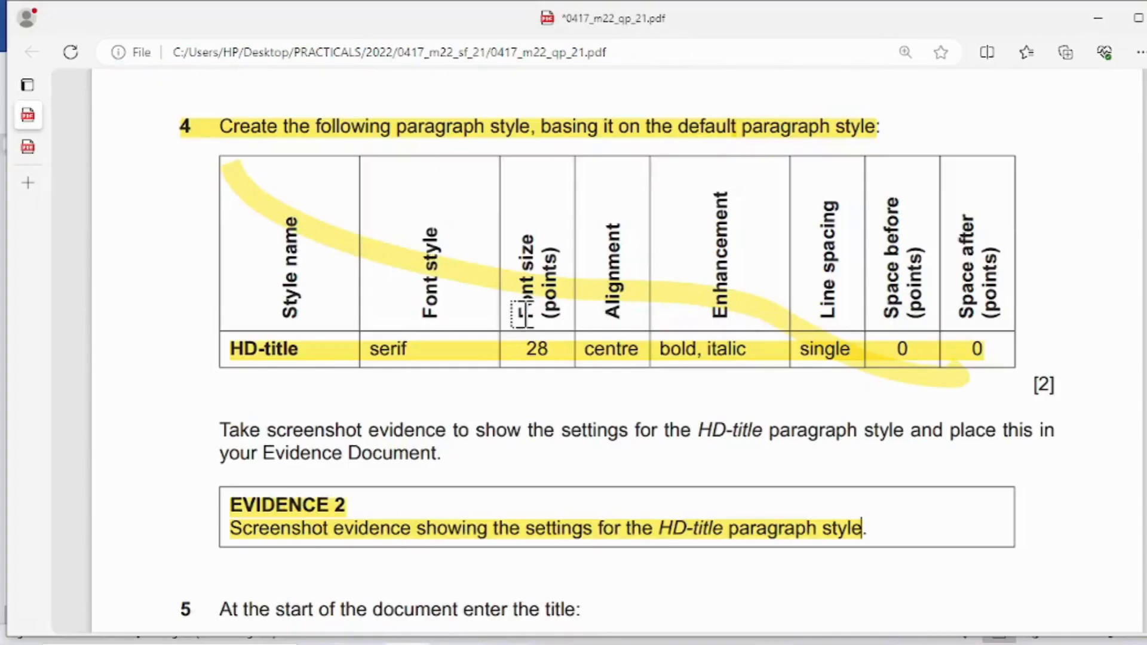
scroll(635, 368, down, 3)
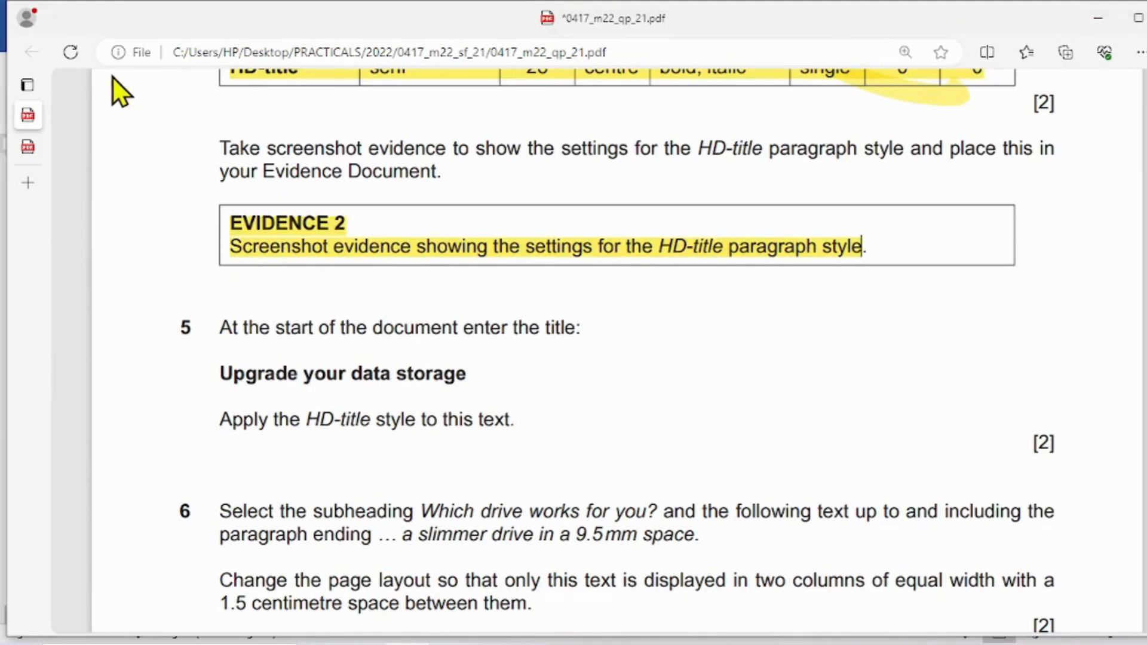
mouse_move(100, 72)
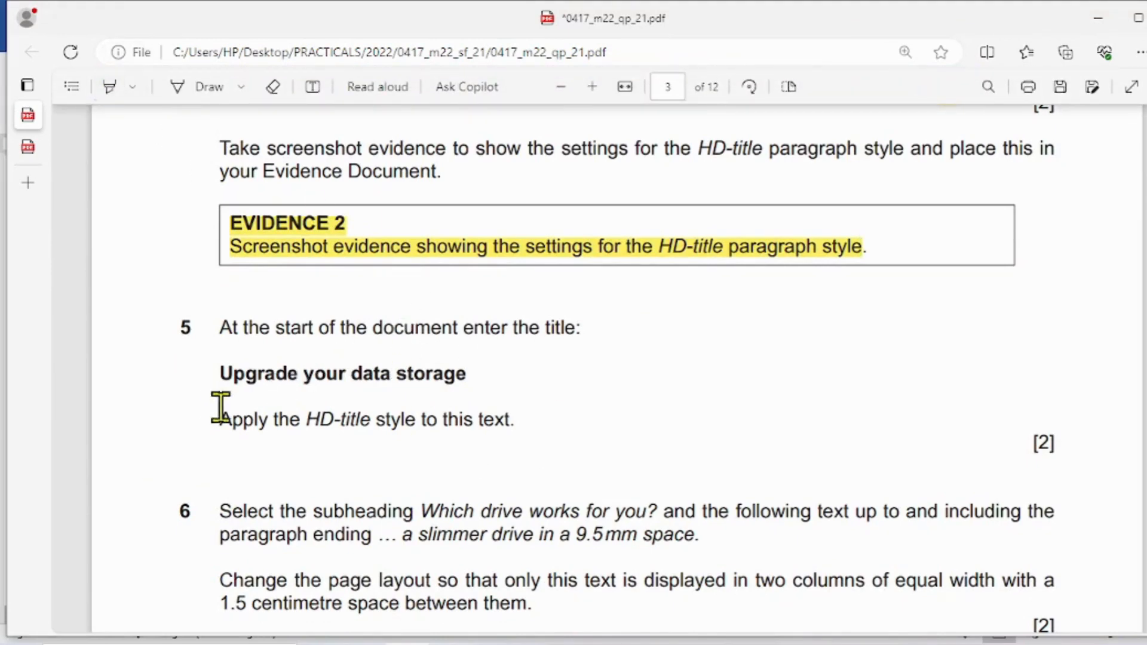
drag(217, 374, 465, 376)
right_click(461, 377)
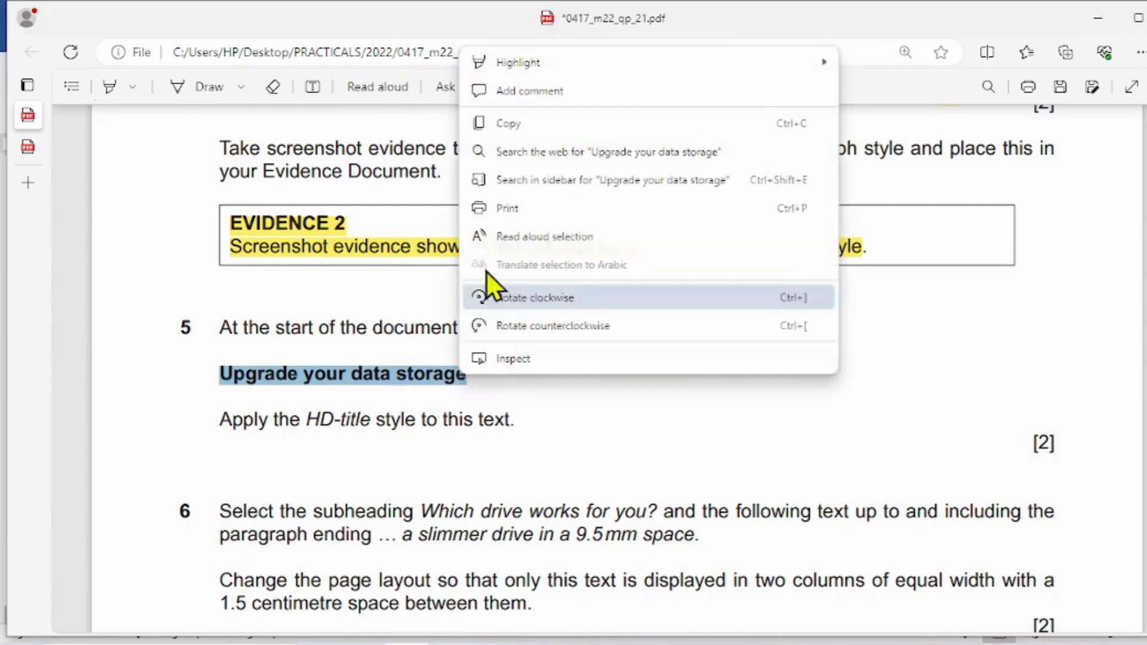
click(498, 127)
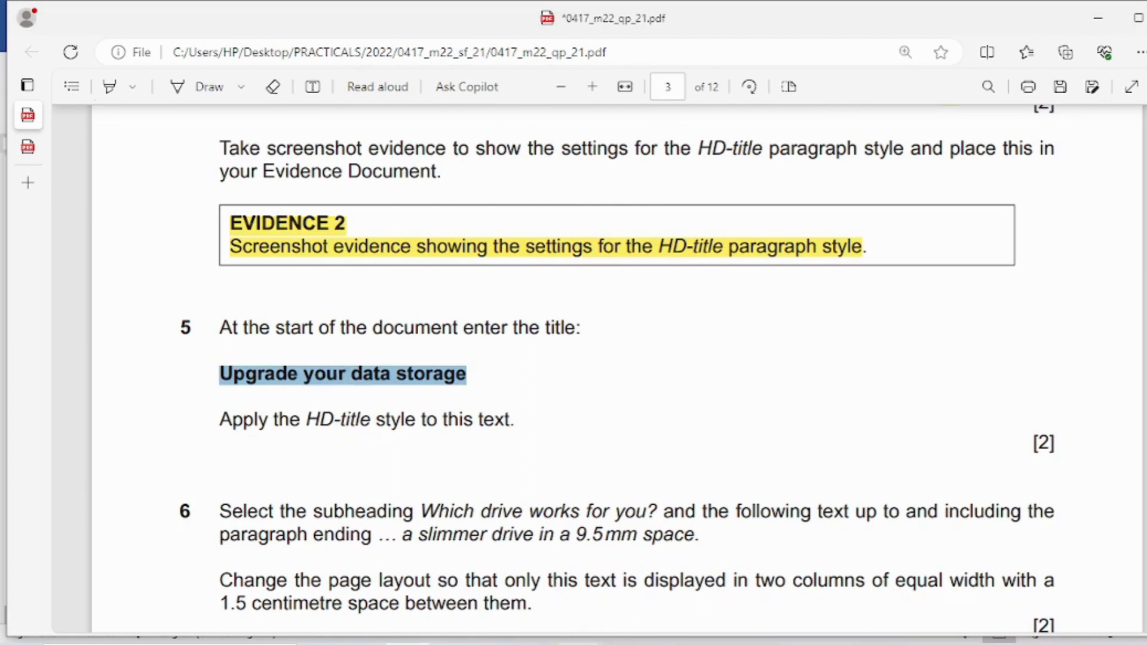
click(666, 571)
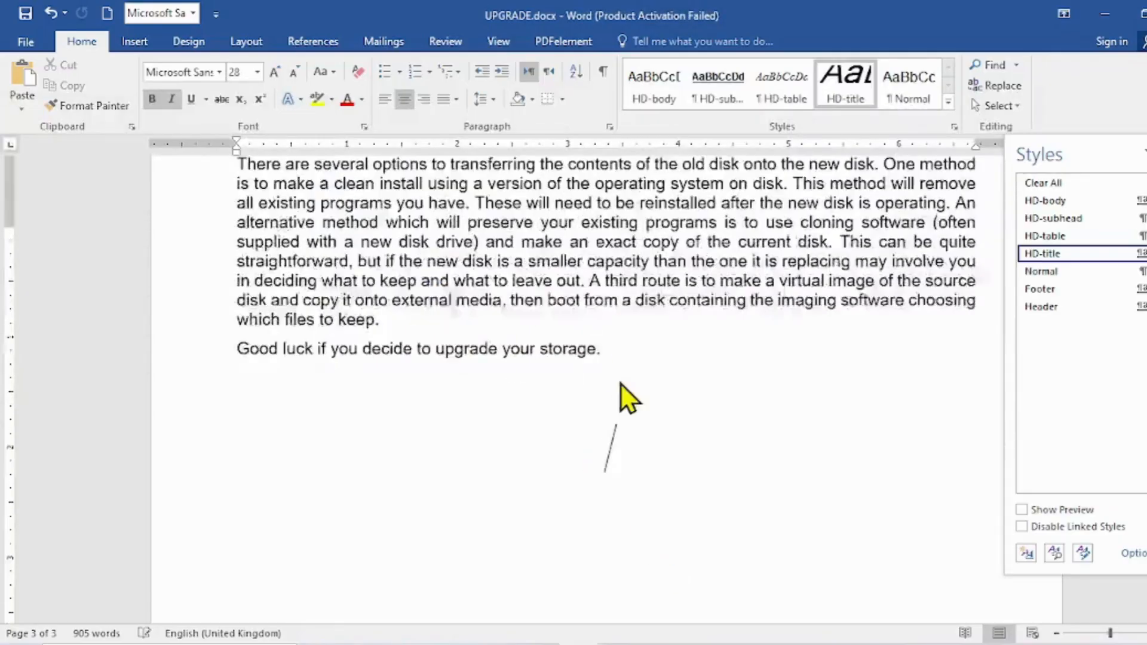
Paste 'Upgrade your data storage' on a new empty line above the first paragraph.
scroll(673, 394, up, 20)
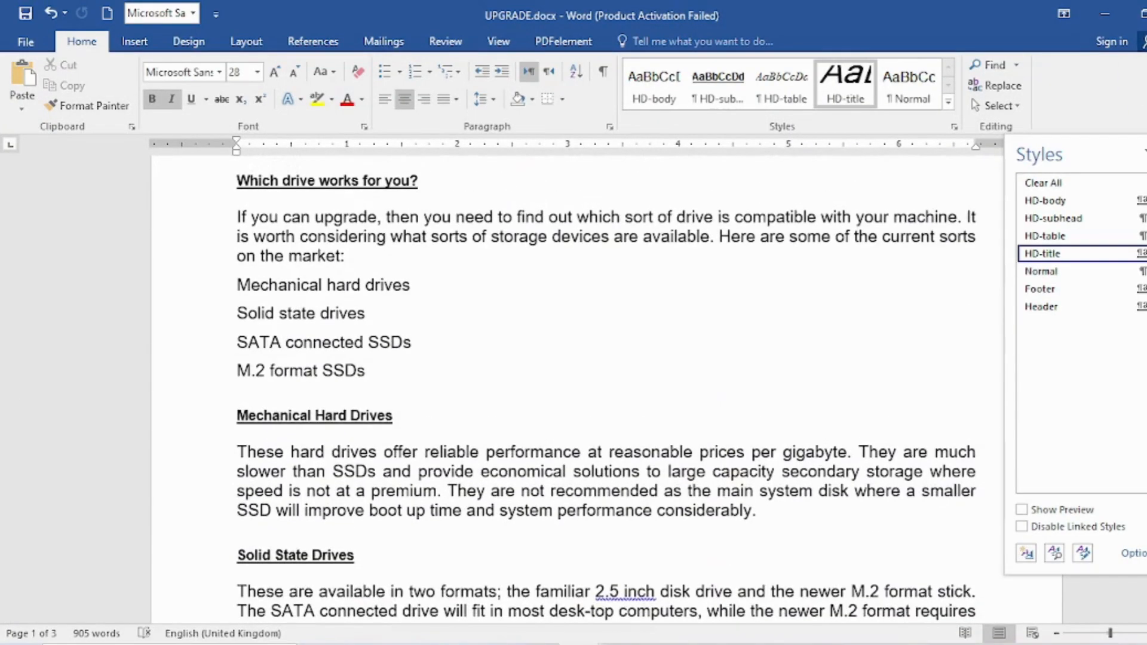
click(1146, 152)
scroll(460, 252, up, 4)
scroll(469, 263, up, 1)
click(233, 270)
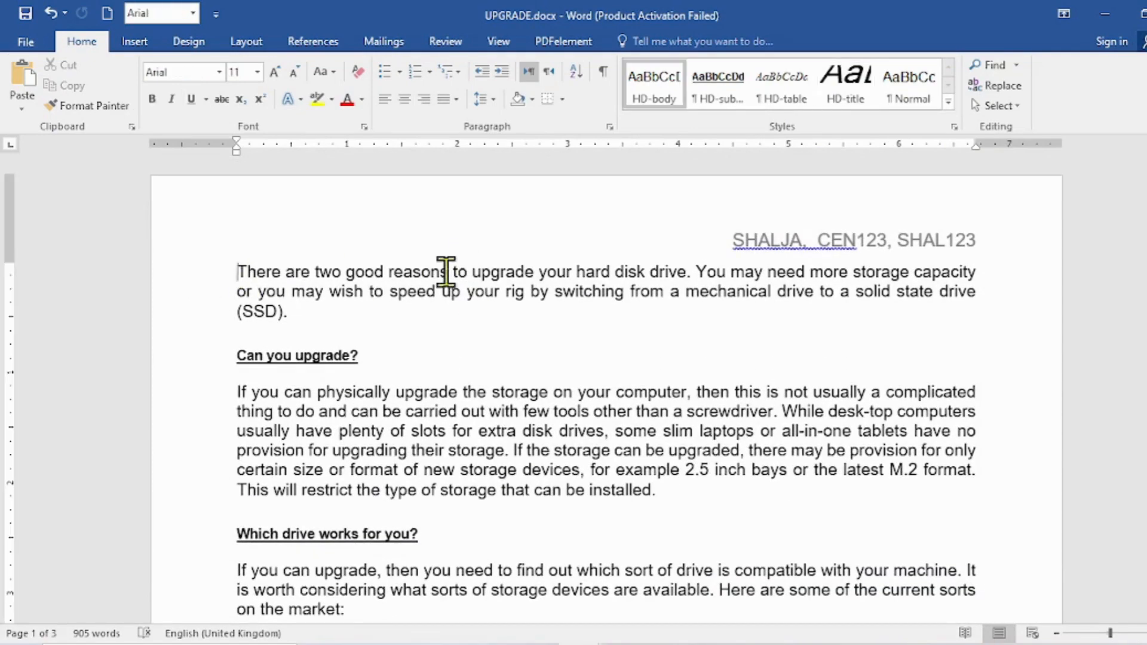
key(Return)
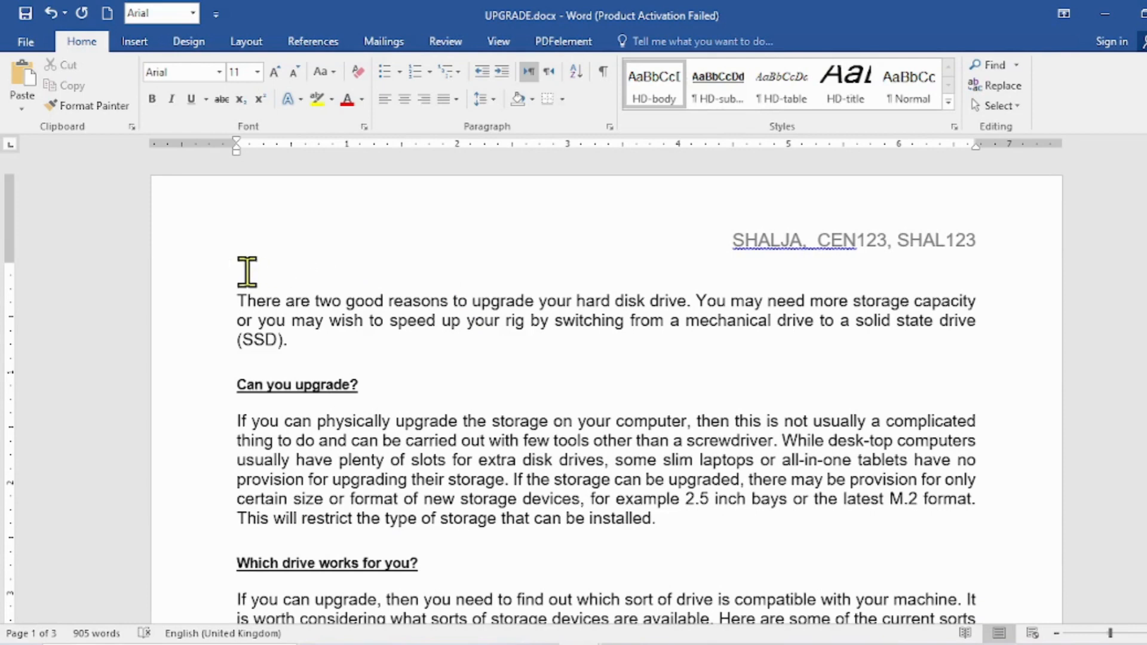
right_click(241, 271)
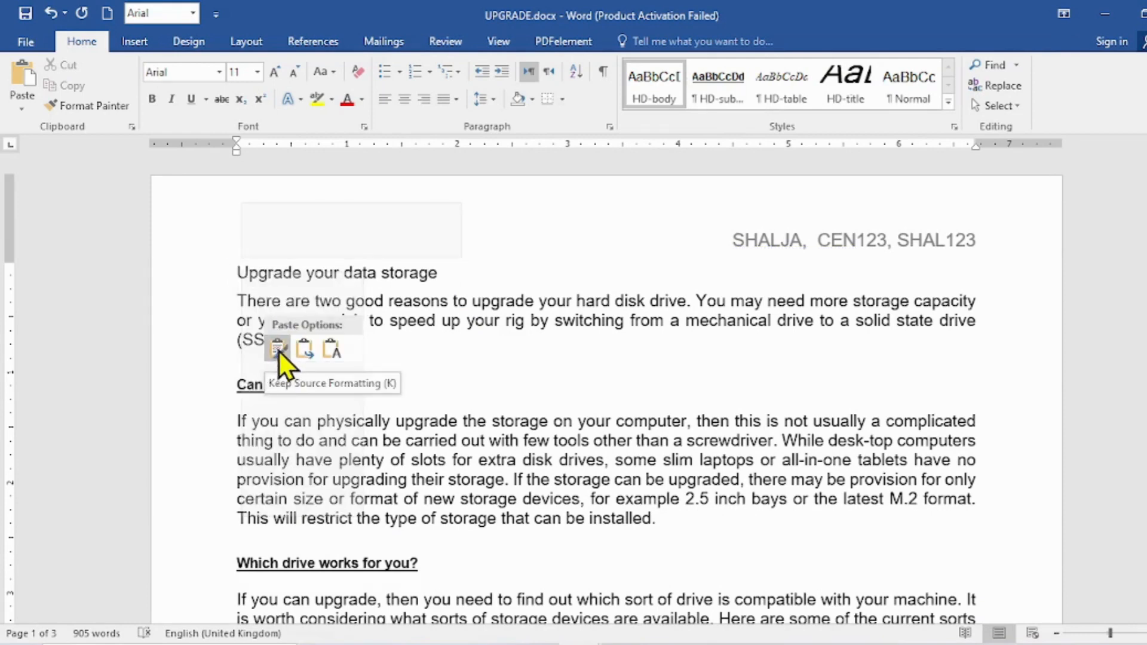
click(279, 351)
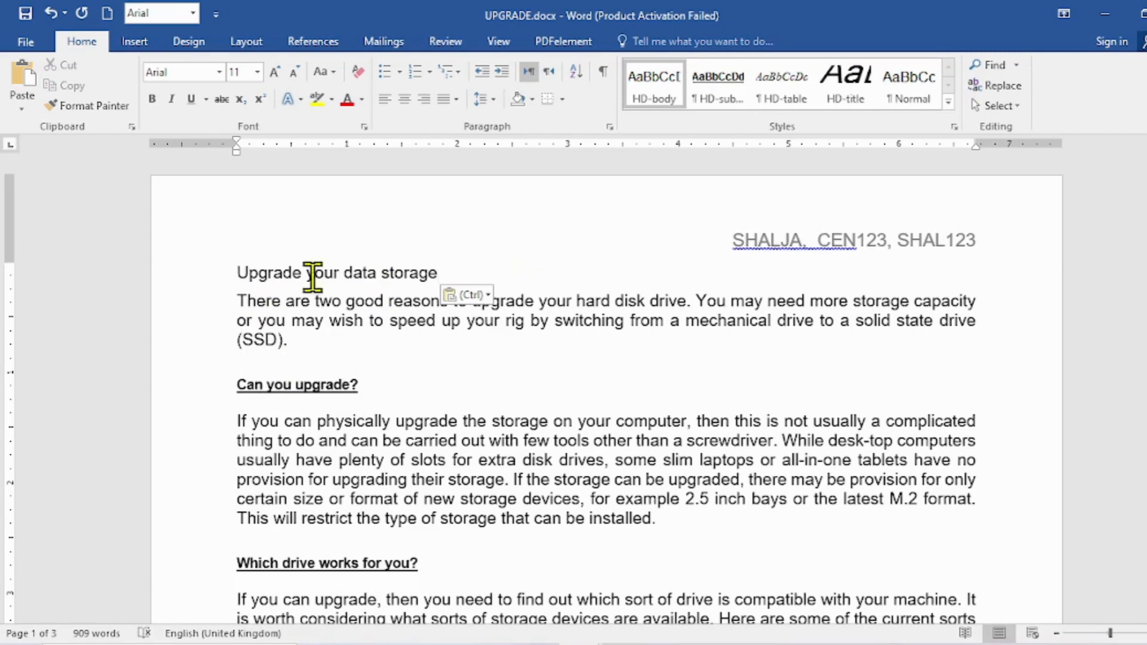
Apply the HD-title style to the 'Upgrade your data storage' title and save UPGRADE.docx.
triple_click(313, 276)
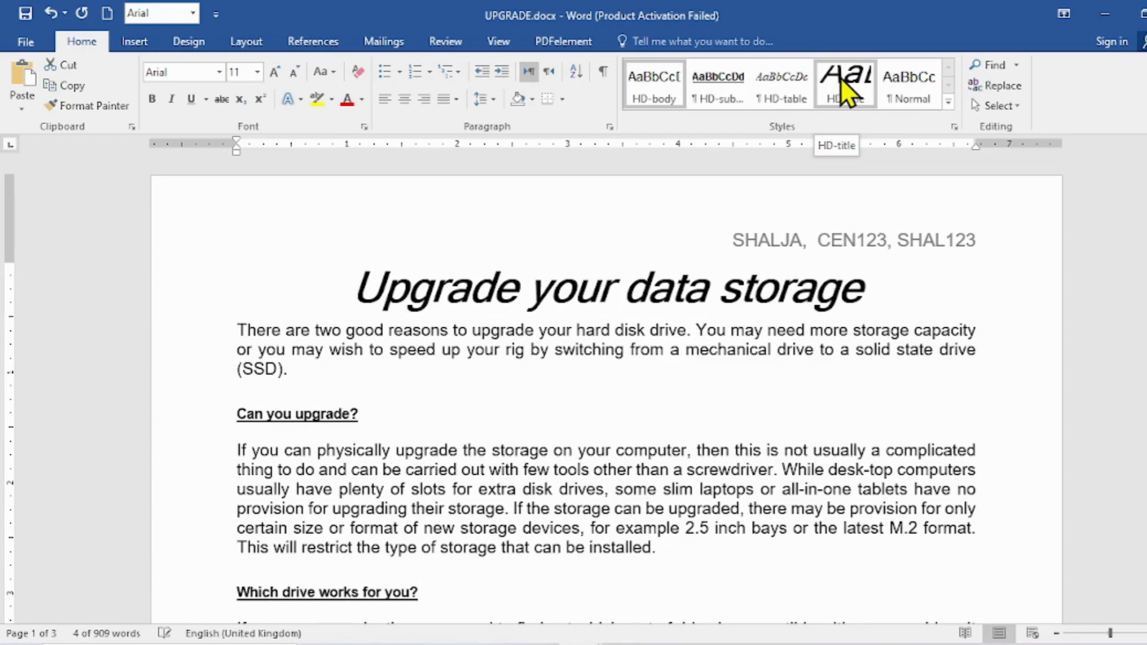
click(843, 83)
click(752, 465)
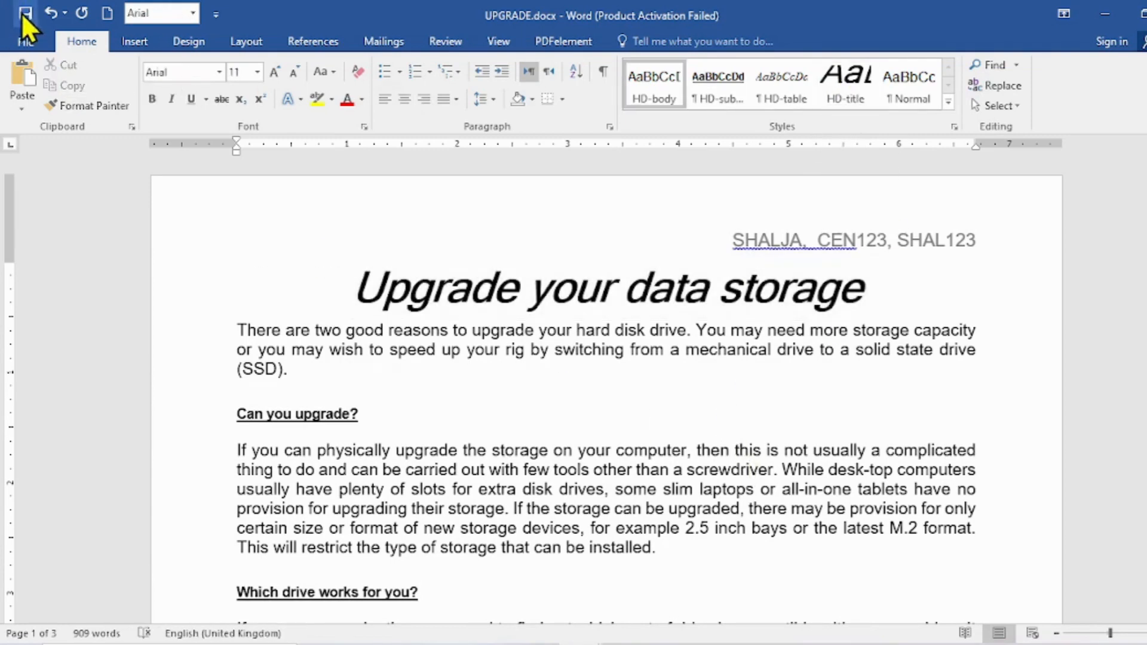
click(24, 13)
click(410, 636)
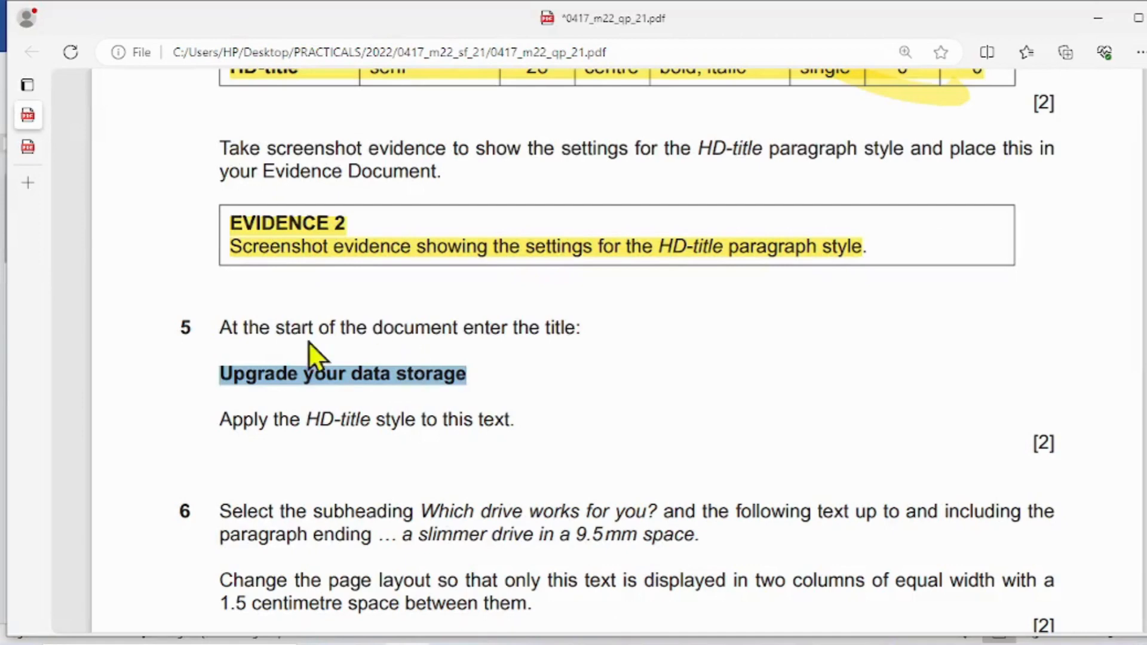
Highlight question 5's title lines and question 6's two-column instructions in yellow.
click(117, 85)
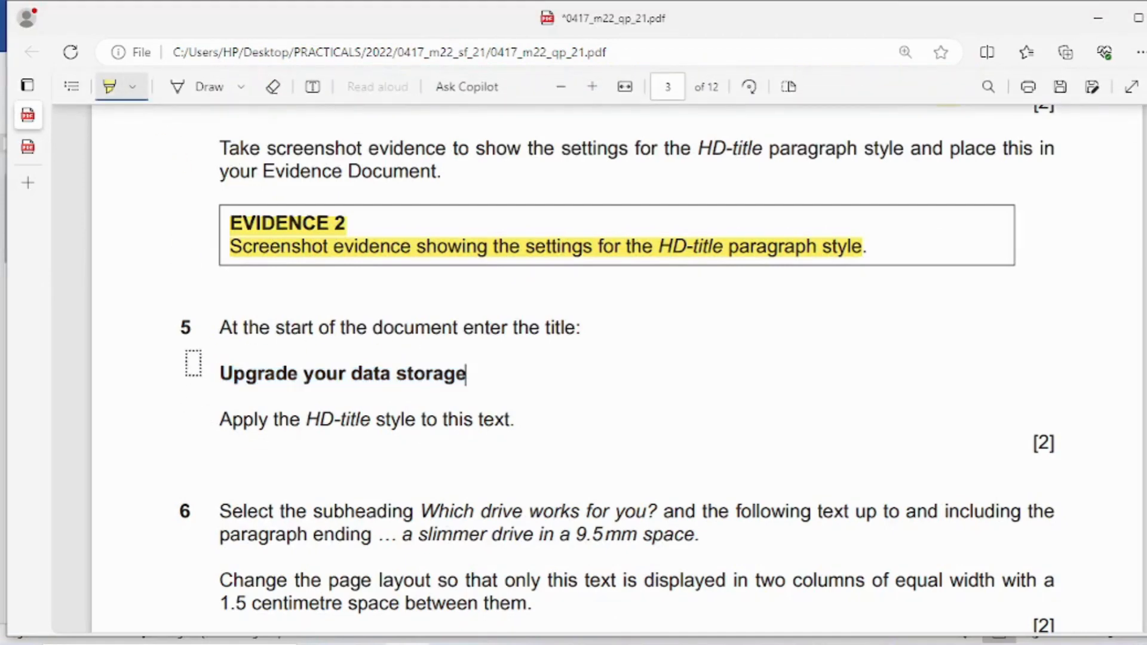
drag(175, 330, 533, 423)
scroll(798, 451, down, 5)
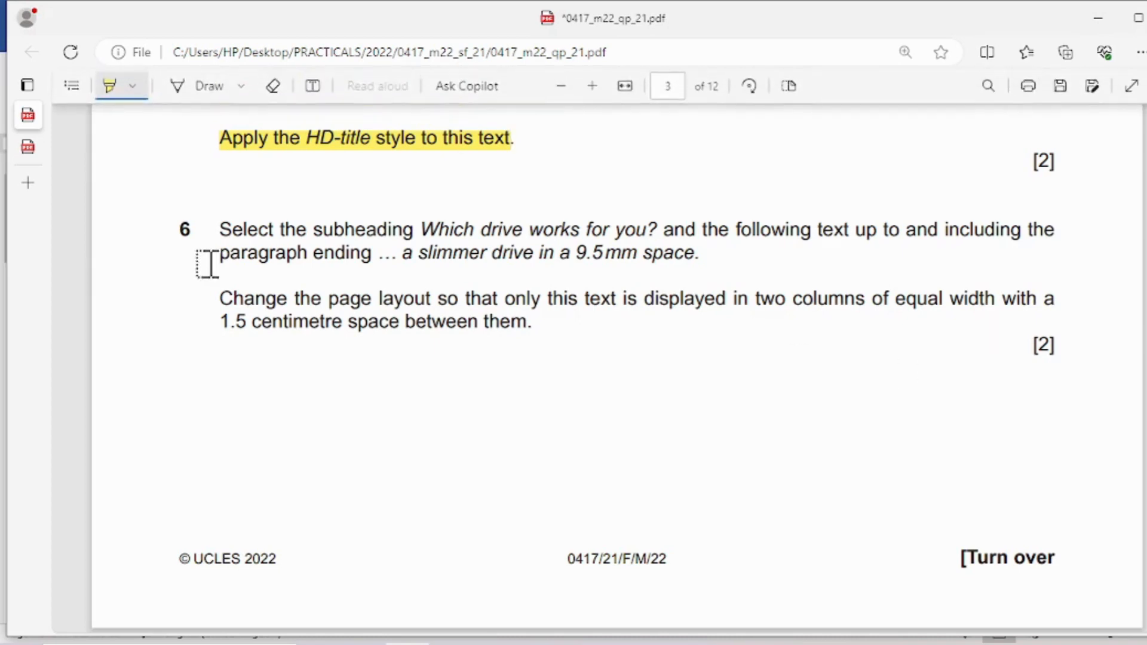
mouse_move(215, 230)
mouse_down()
mouse_move(423, 333)
mouse_move(494, 338)
mouse_move(529, 325)
mouse_up()
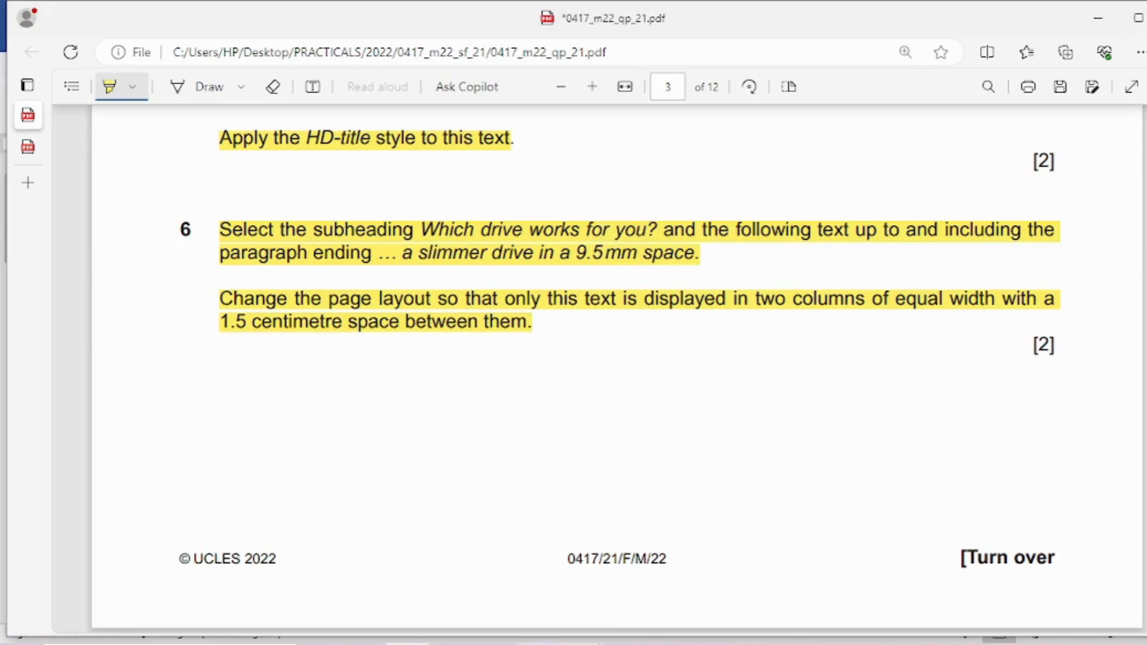
click(623, 644)
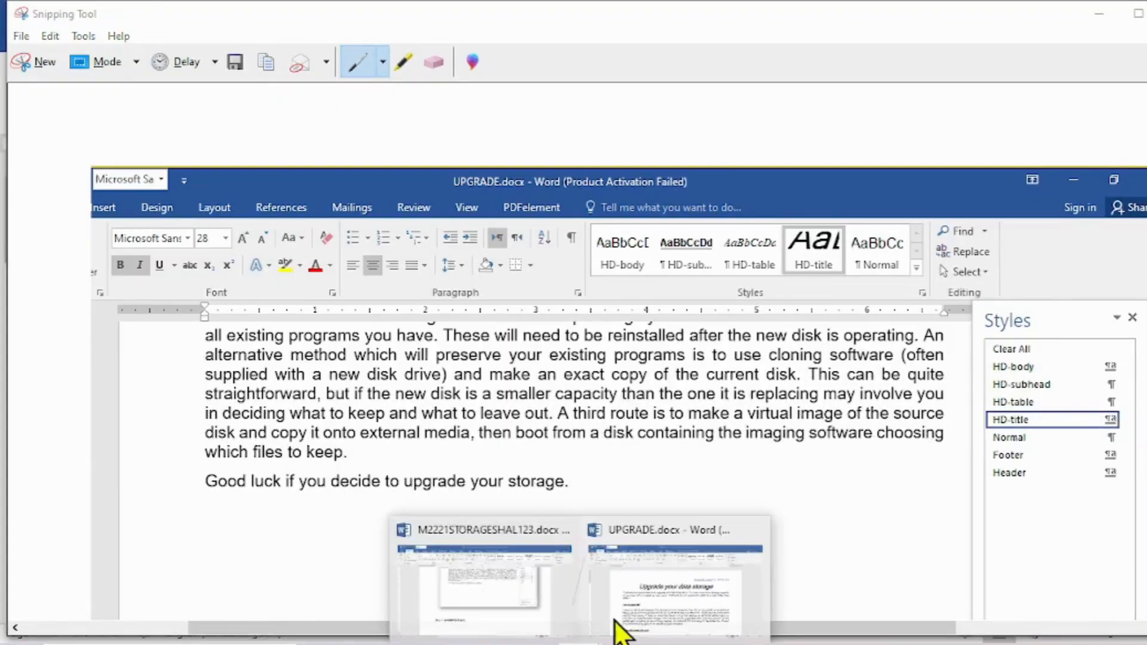
Select the passage from 'Which drive works for you?' through '…9.5 mm space.'.
click(619, 626)
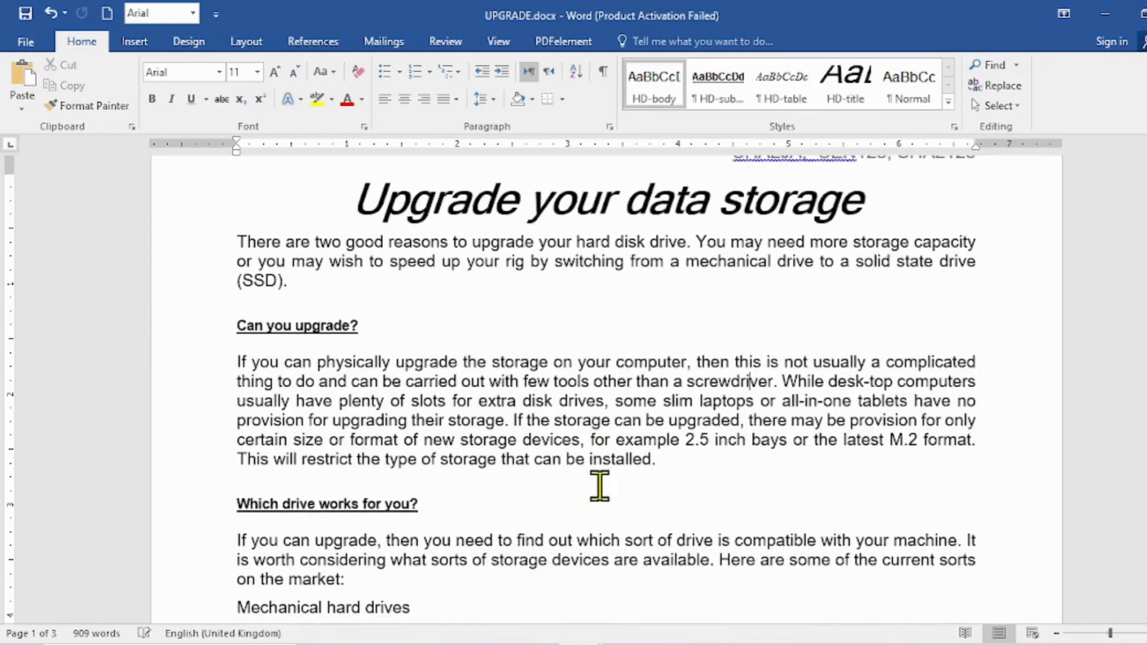
scroll(596, 484, down, 3)
scroll(394, 373, up, 2)
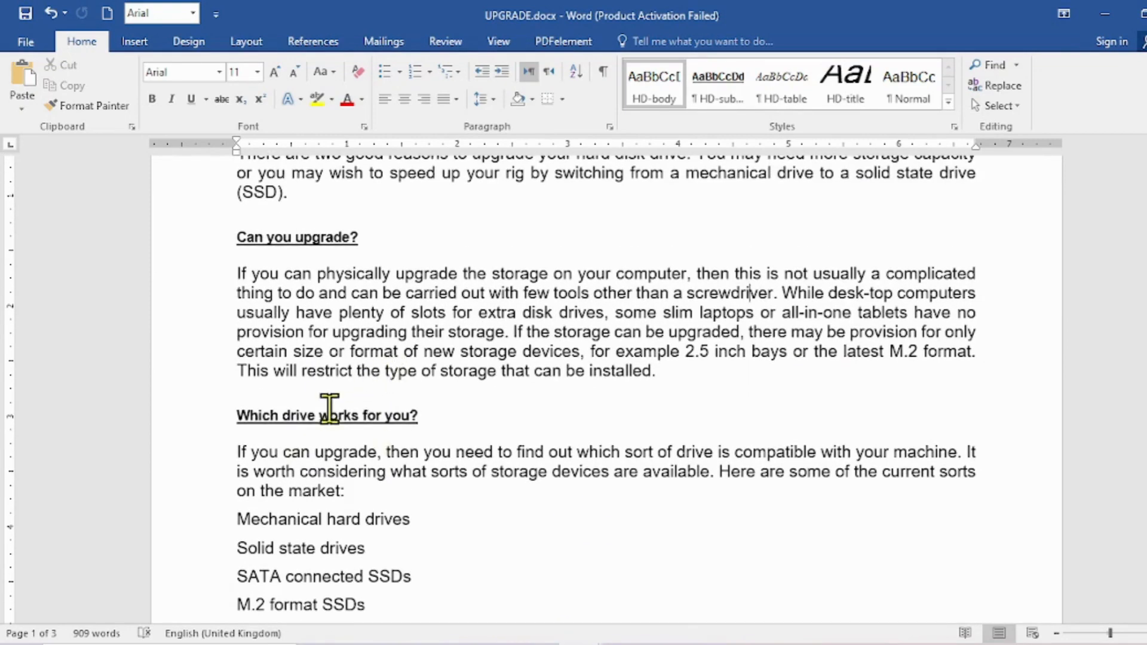
scroll(541, 406, down, 2)
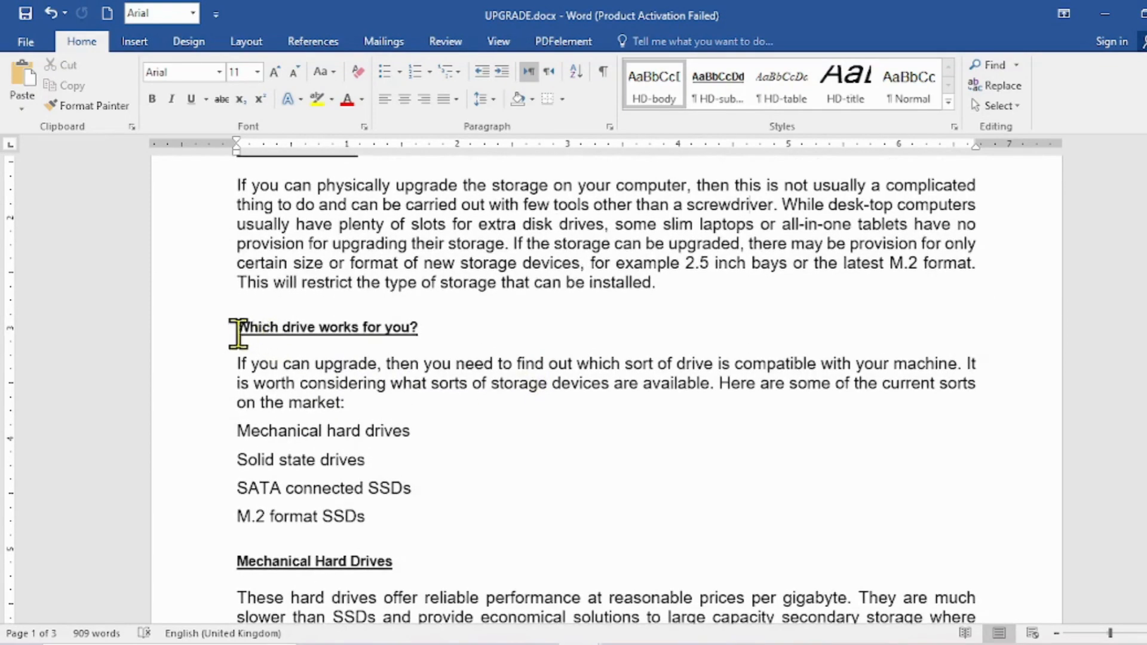
drag(237, 327, 625, 454)
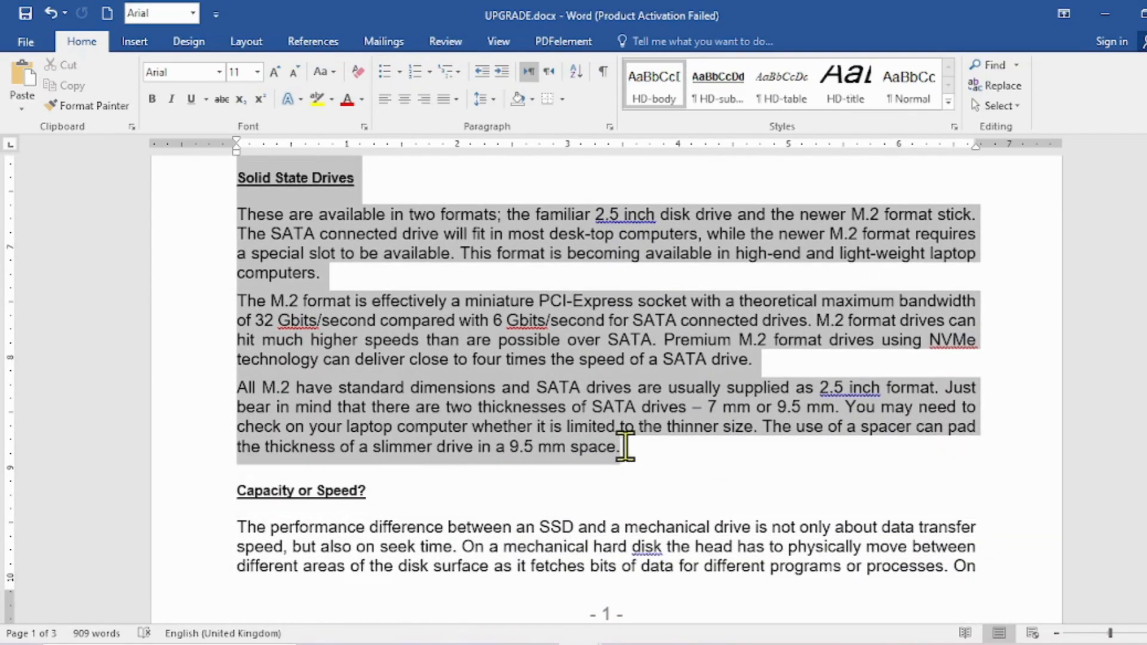
drag(633, 449, 634, 454)
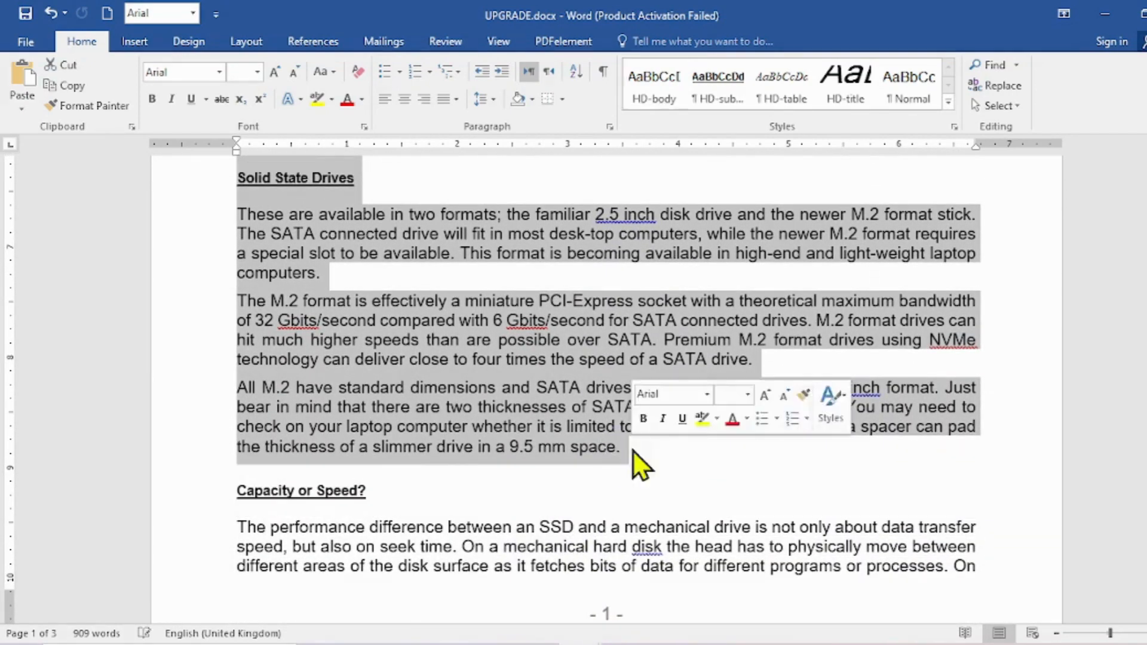
Lay out the selected passage in two equal columns with 1.5 cm spacing.
click(249, 43)
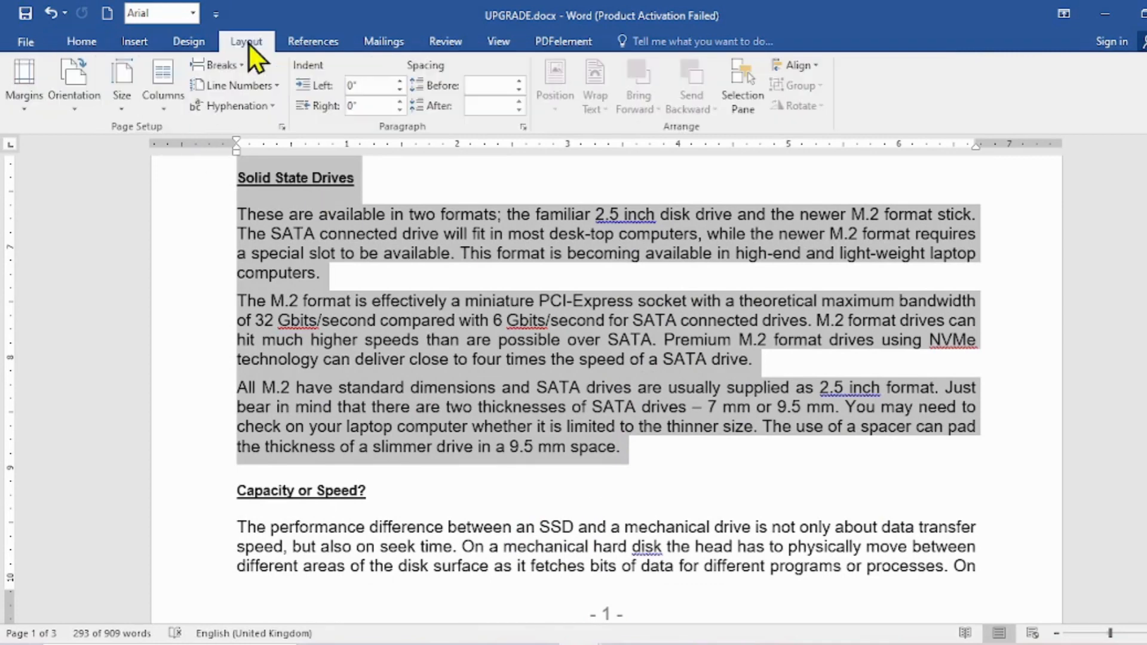
click(172, 91)
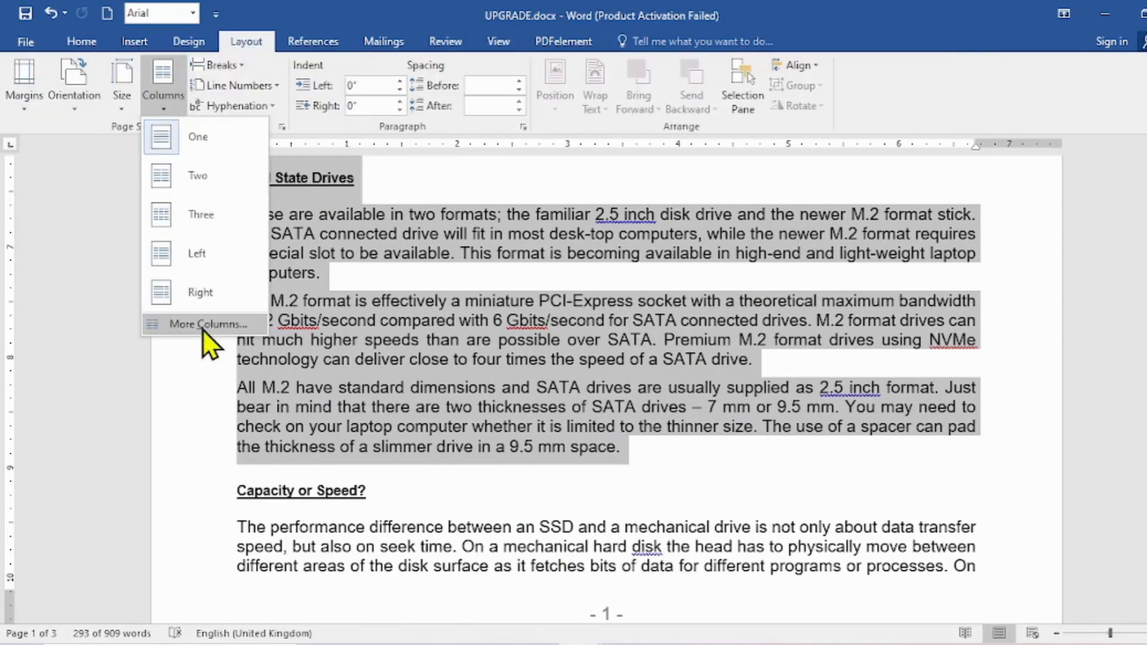
click(206, 322)
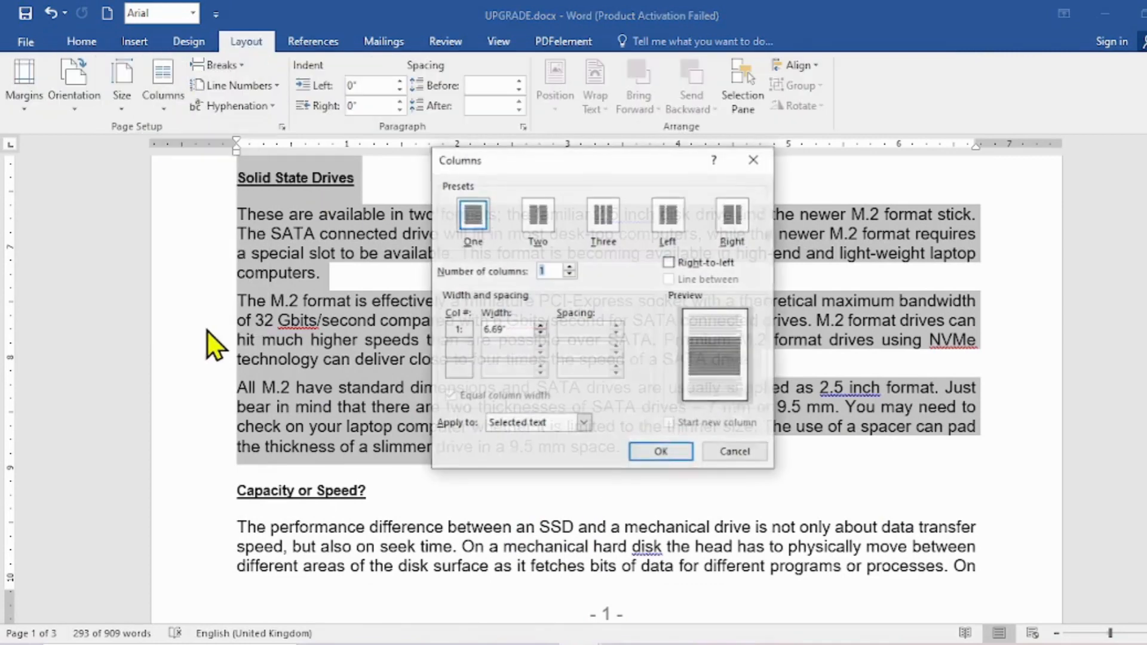
click(536, 216)
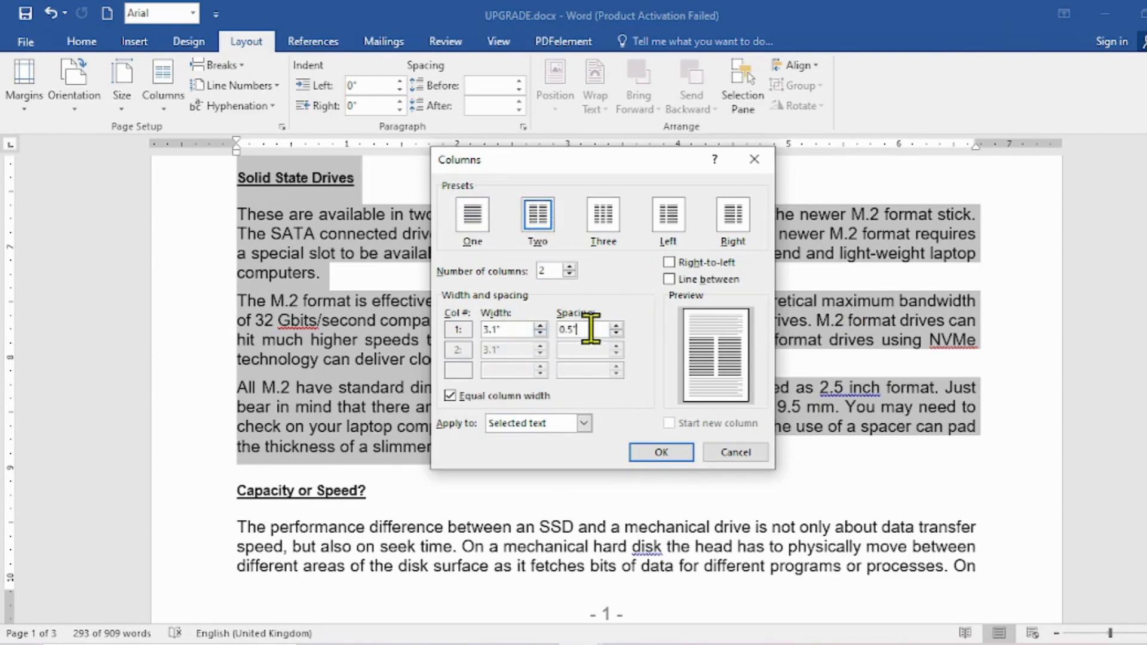
drag(593, 329, 548, 329)
text(1)
click(687, 452)
Check the two-column layout and save UPGRADE.docx.
scroll(747, 424, up, 8)
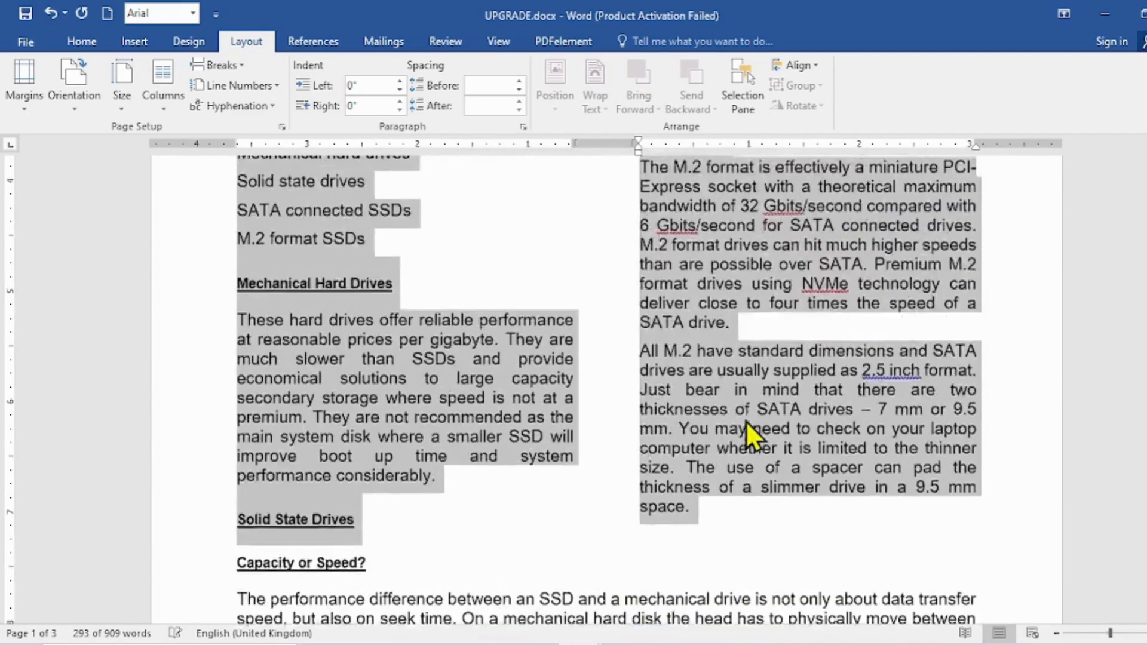
scroll(747, 421, up, 5)
scroll(747, 421, down, 4)
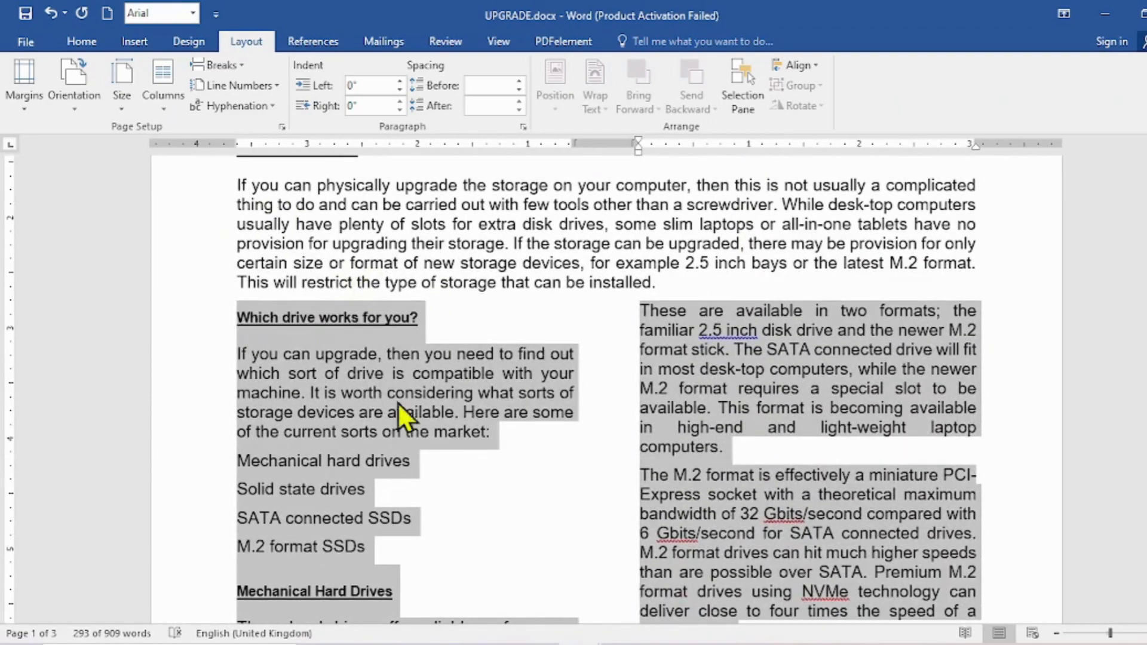
scroll(579, 439, down, 11)
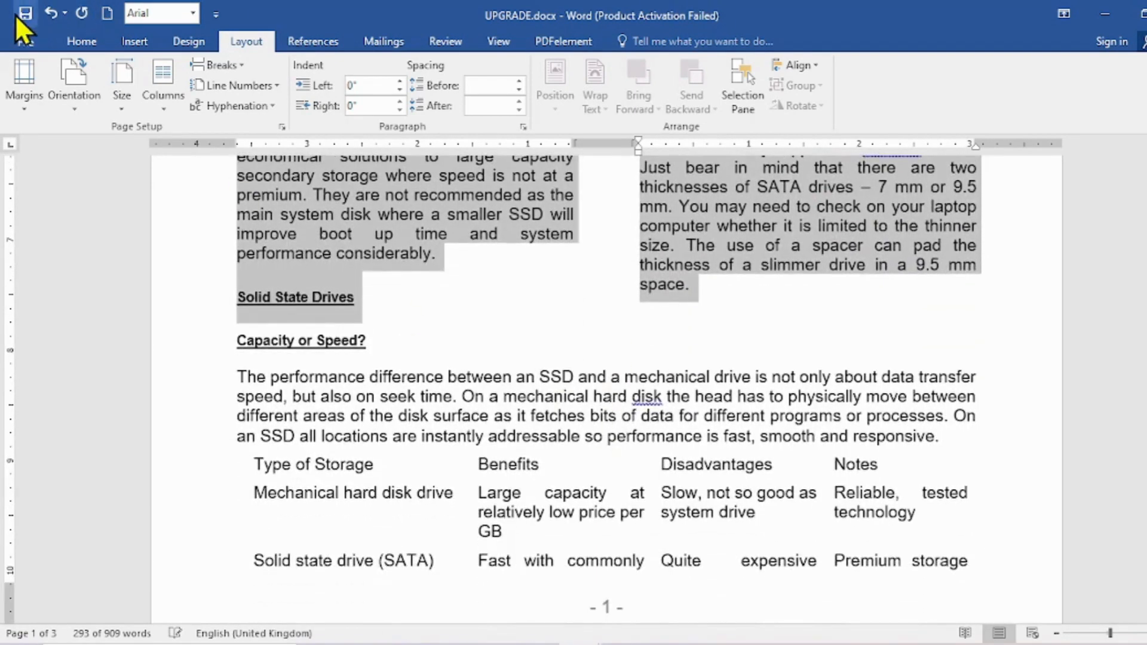
click(24, 24)
key(alt+Tab)
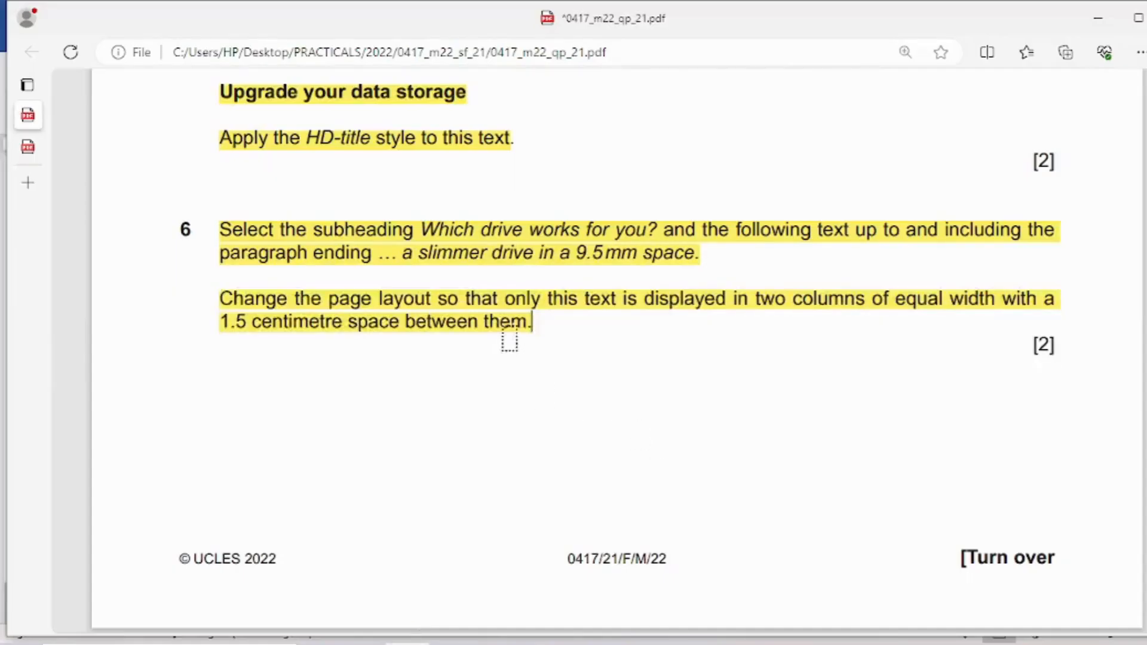
Highlight question 7's bullet range, from 'Mechanical hard drives' to 'M.2 format SSDs', in yellow.
scroll(482, 302, down, 10)
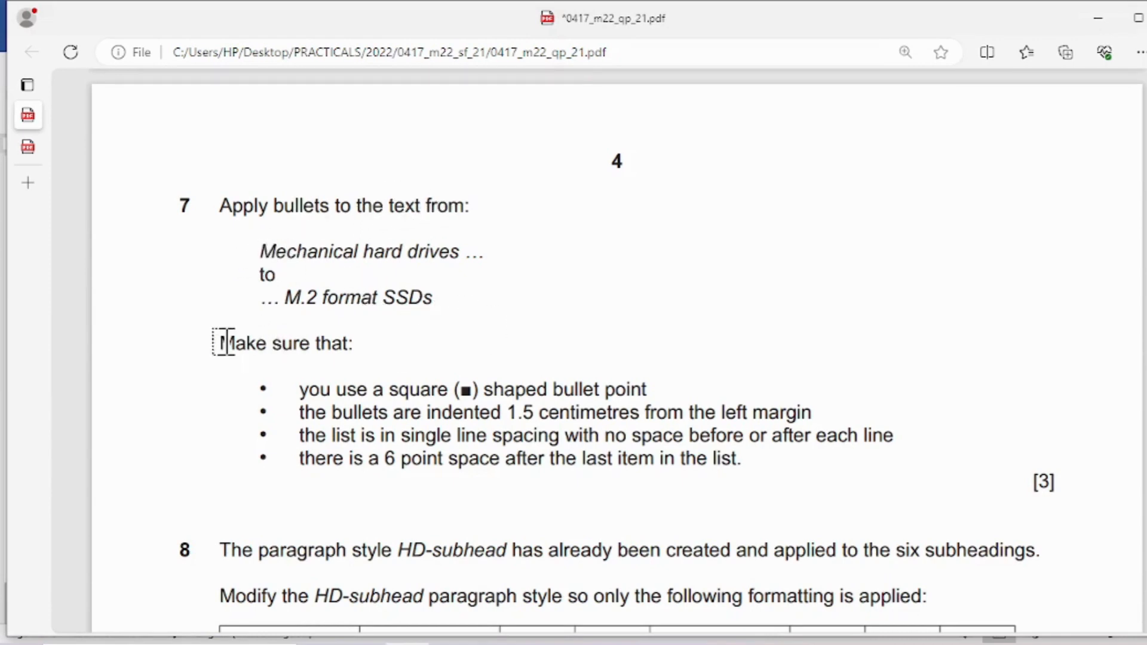
drag(181, 202, 426, 296)
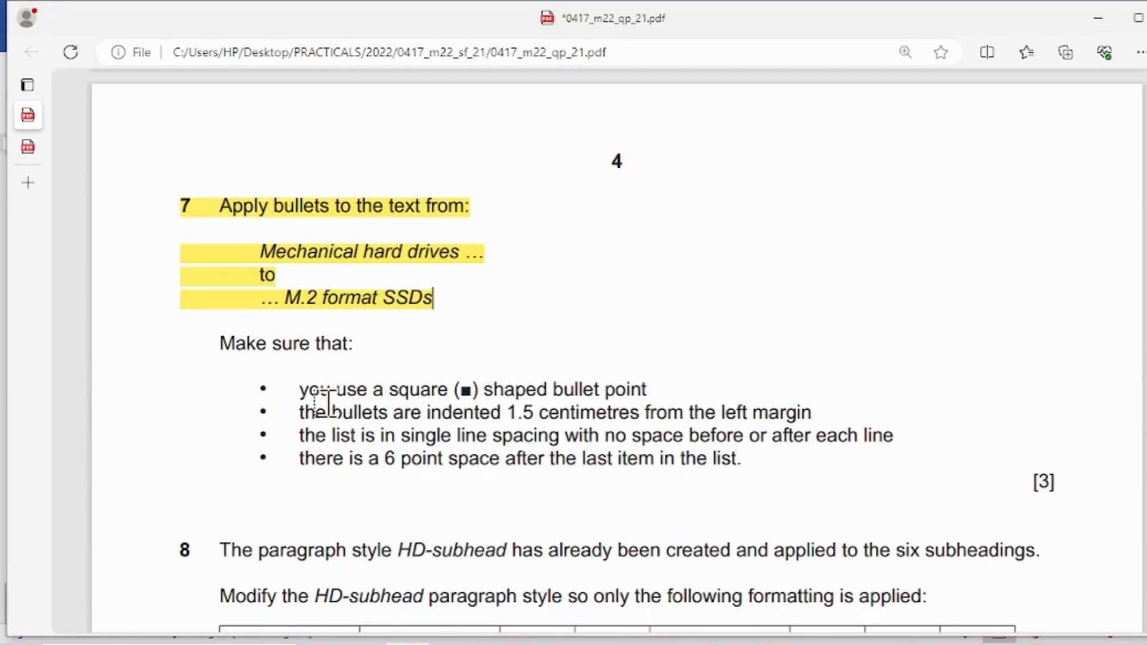
Highlight the 'Make sure that:' line and first two completed bullet requirements in the PDF yellow.
drag(223, 345, 817, 412)
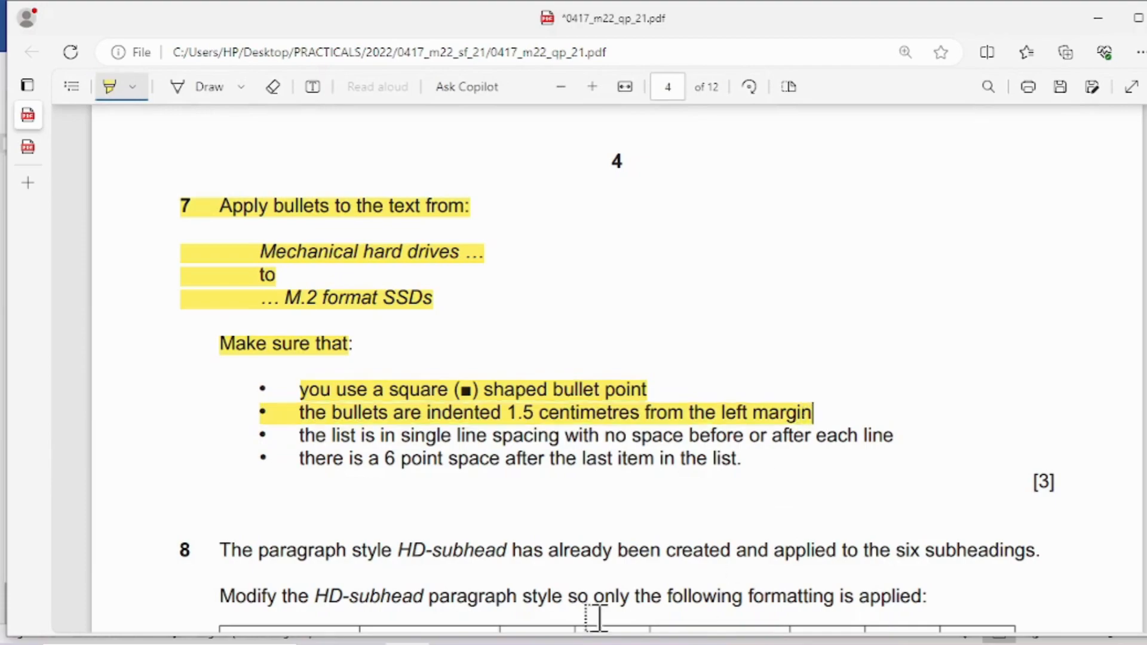
click(648, 616)
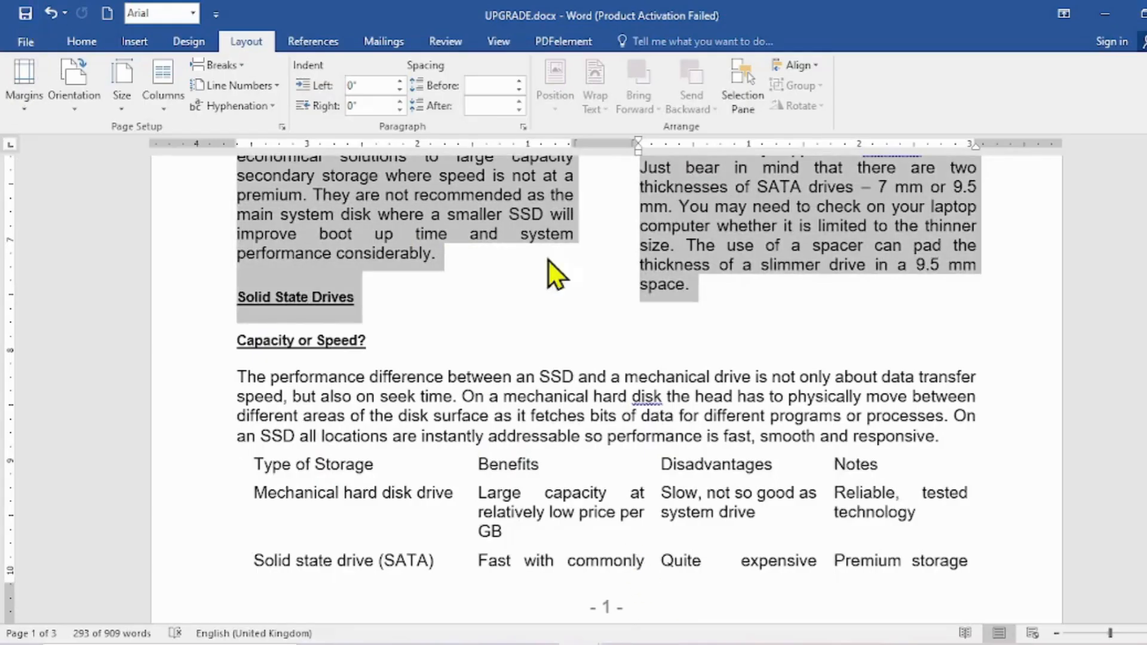
Apply square bullets to the four lines from 'Mechanical hard drives' to 'M.2 format SSDs'.
scroll(588, 331, up, 6)
click(421, 290)
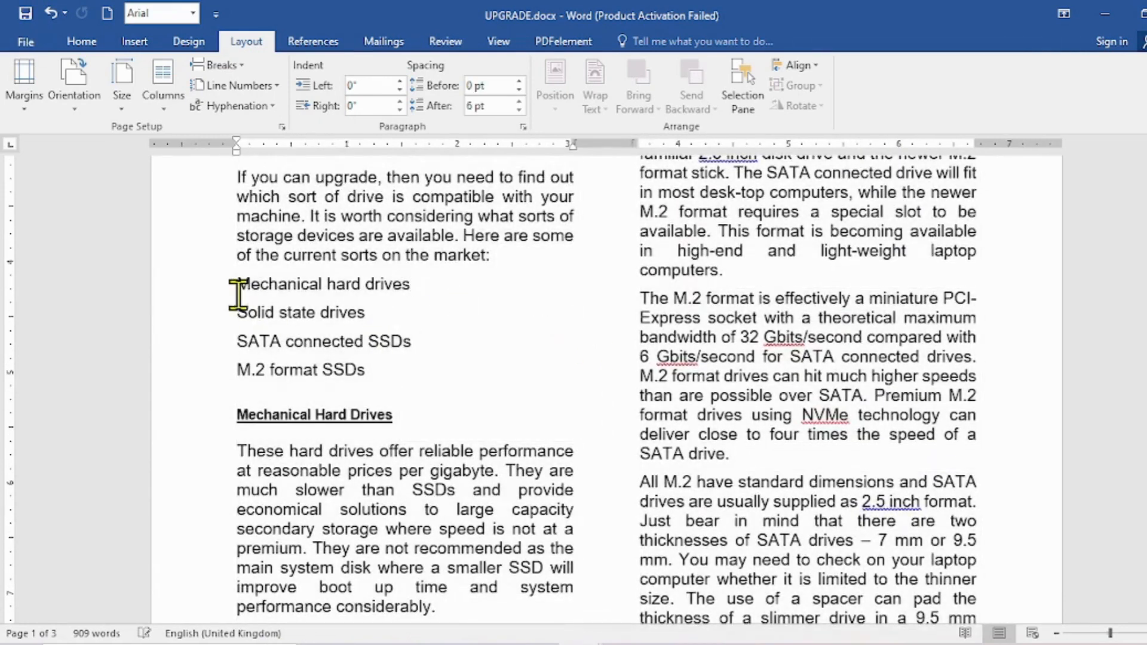
drag(267, 293, 379, 371)
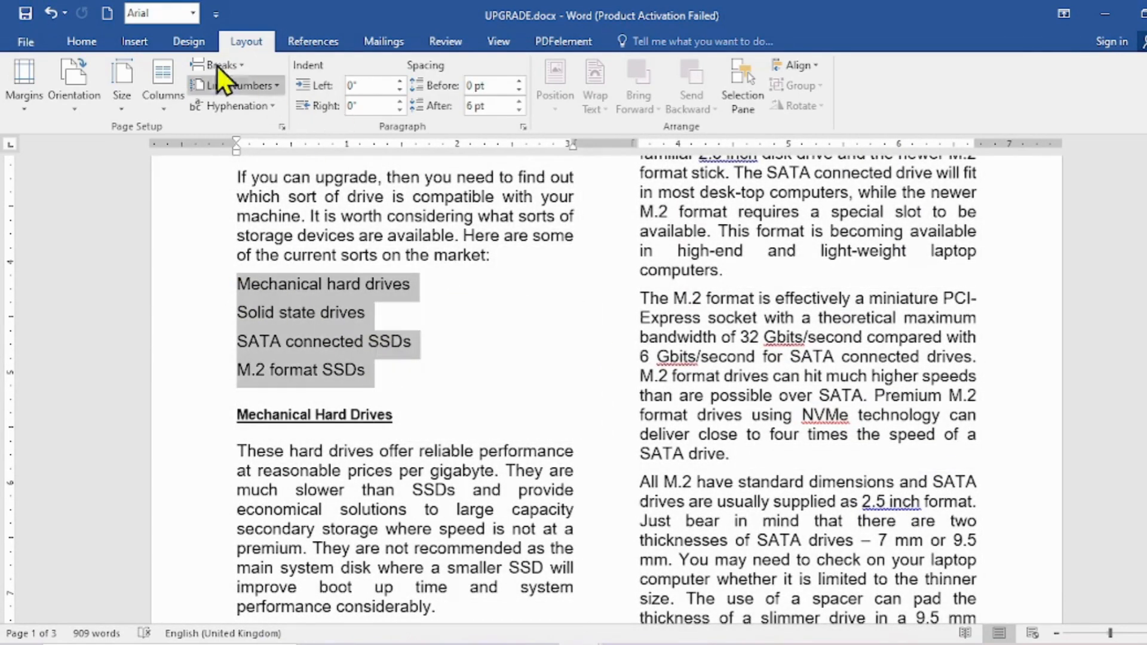
click(89, 42)
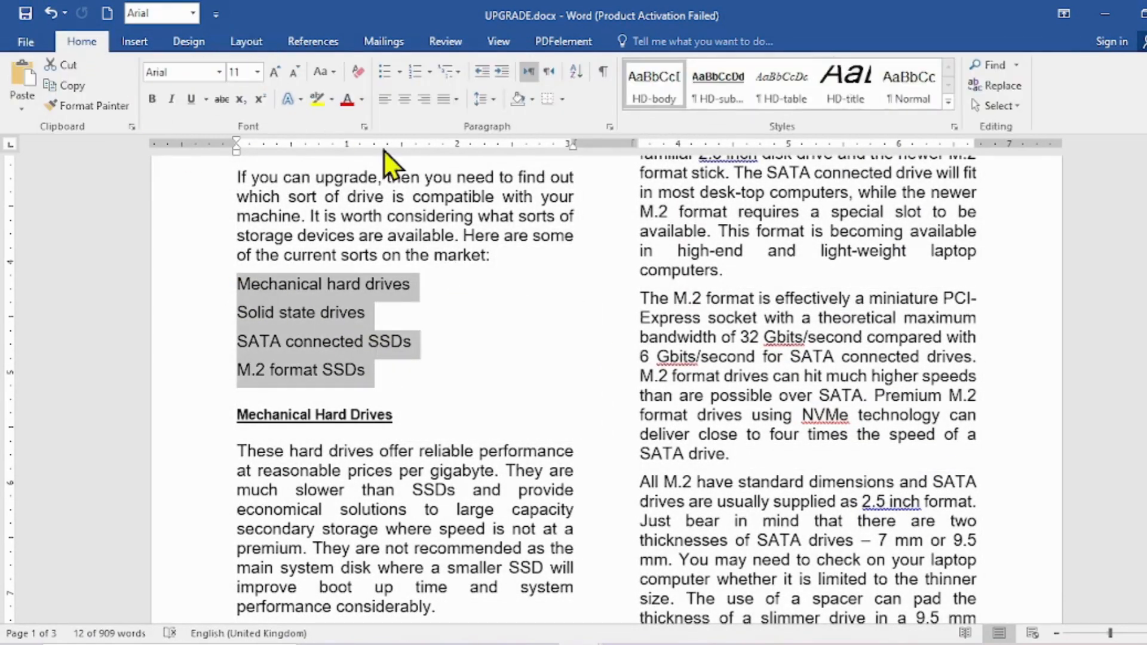
click(400, 71)
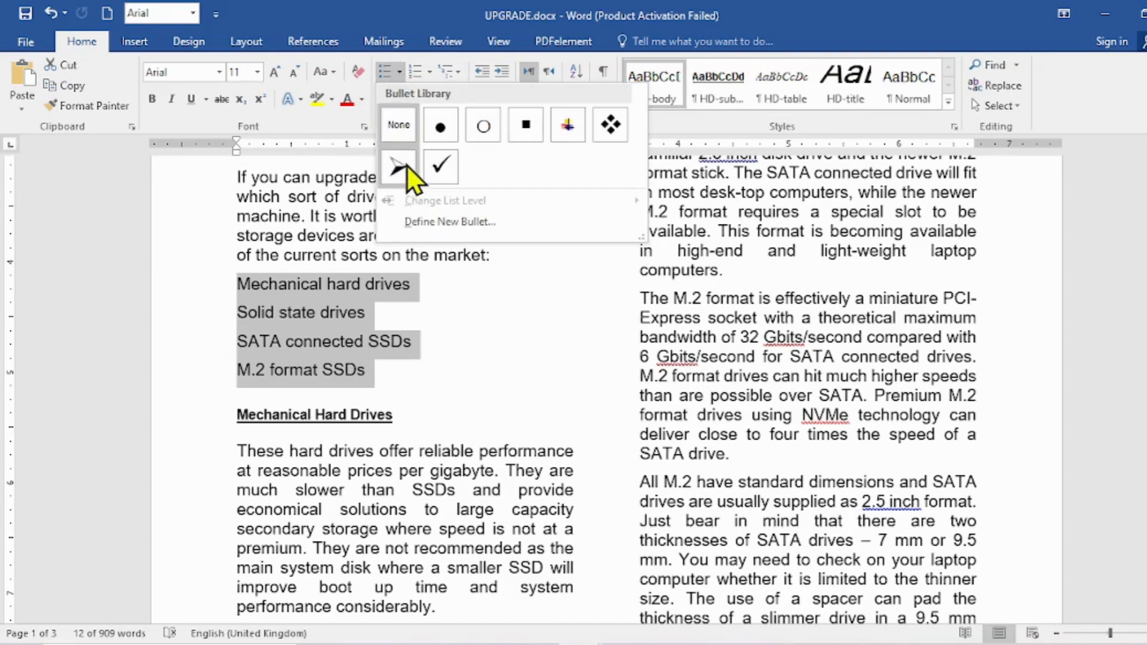
click(530, 125)
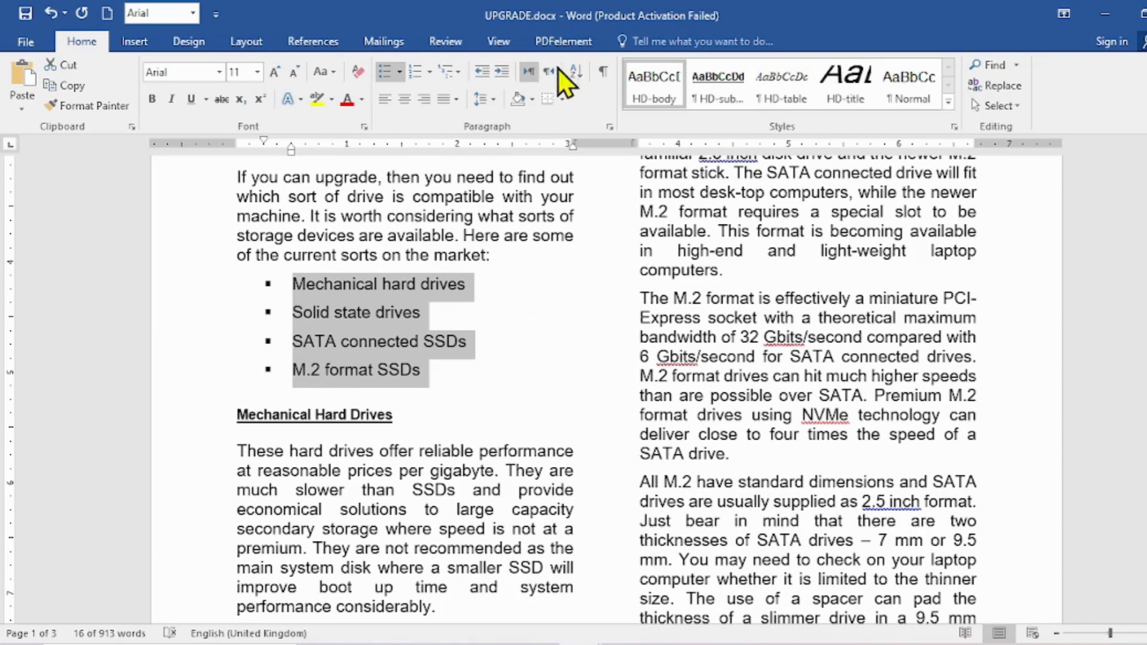
Indent the square-bulleted drive-type list 1.5 cm before text via the Paragraph dialog.
click(611, 127)
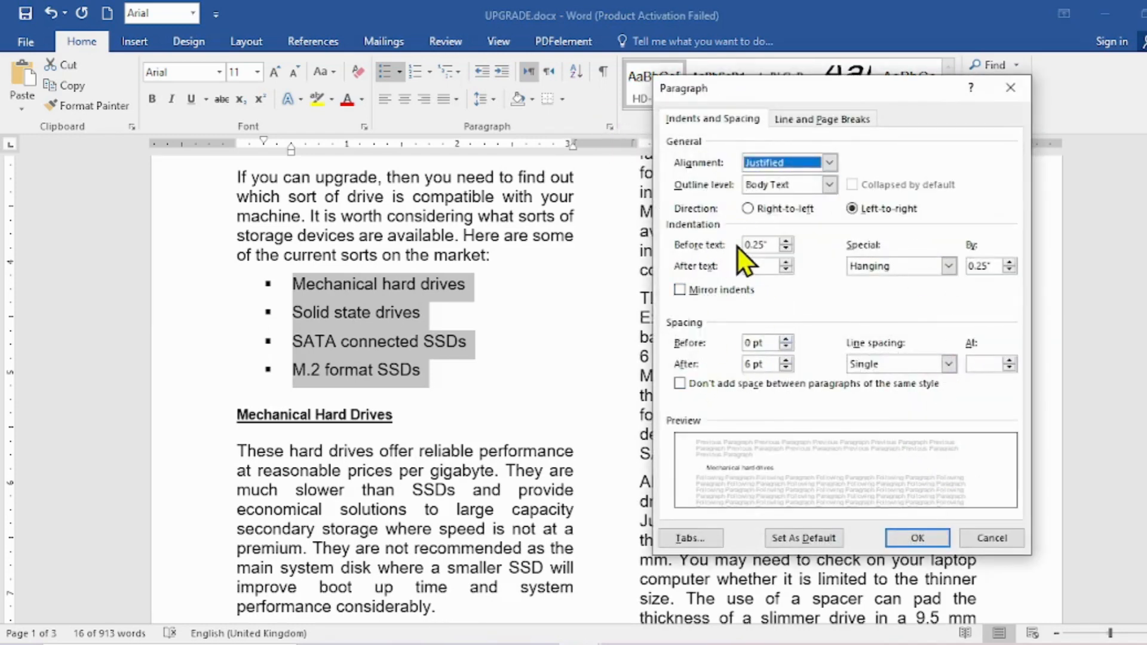
drag(776, 246, 739, 247)
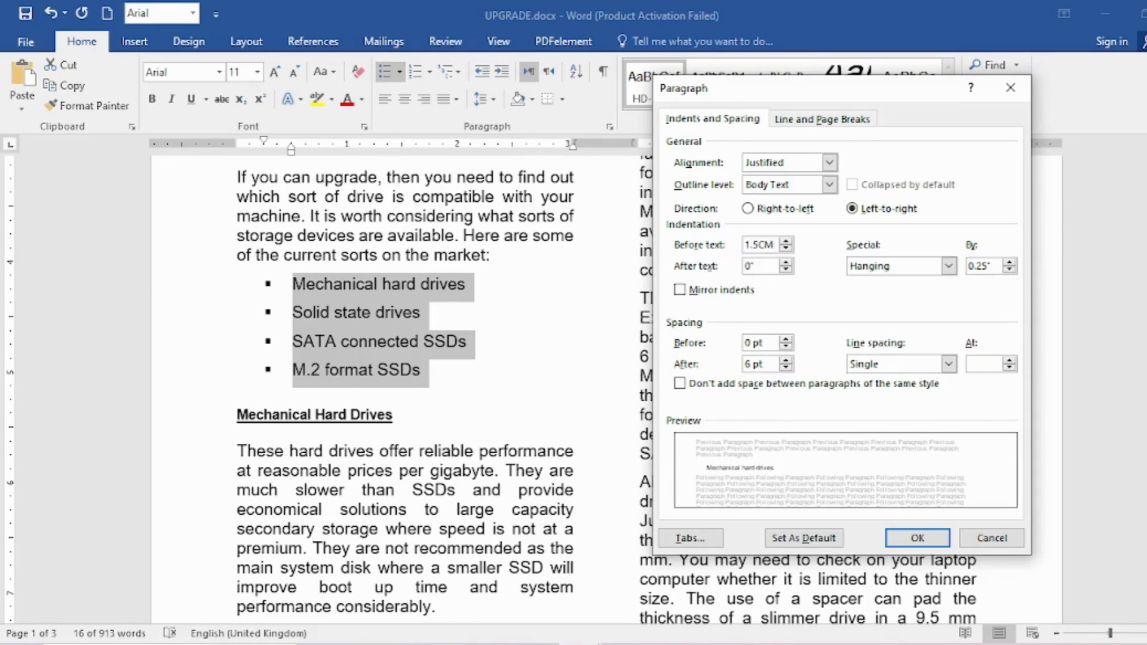
click(418, 639)
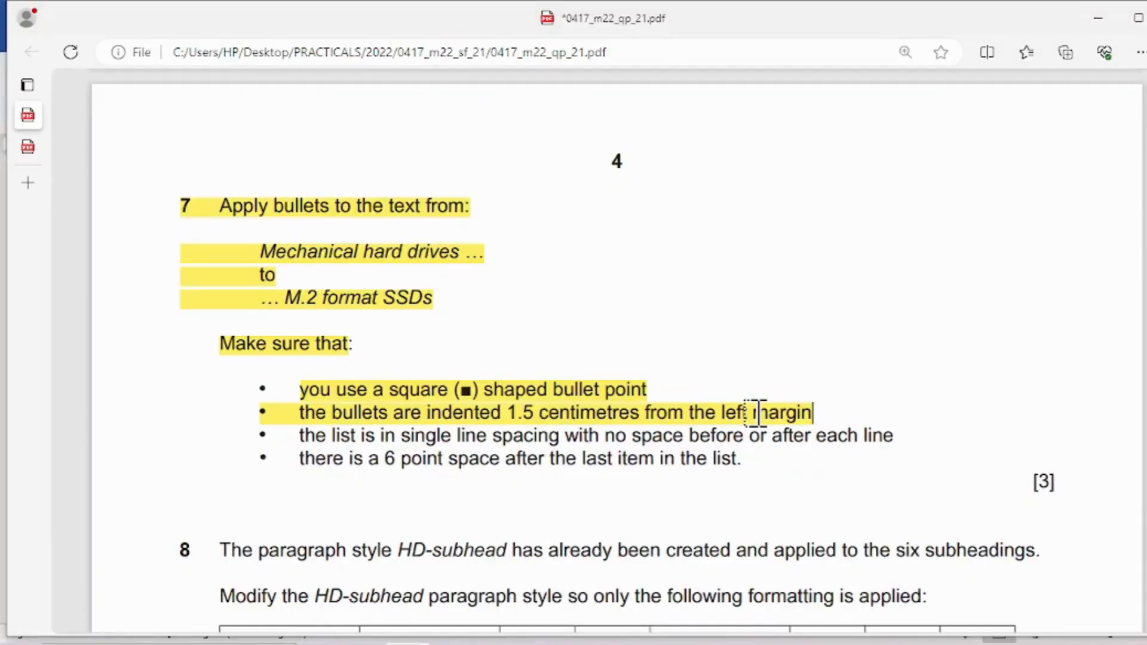
mouse_move(609, 638)
click(681, 568)
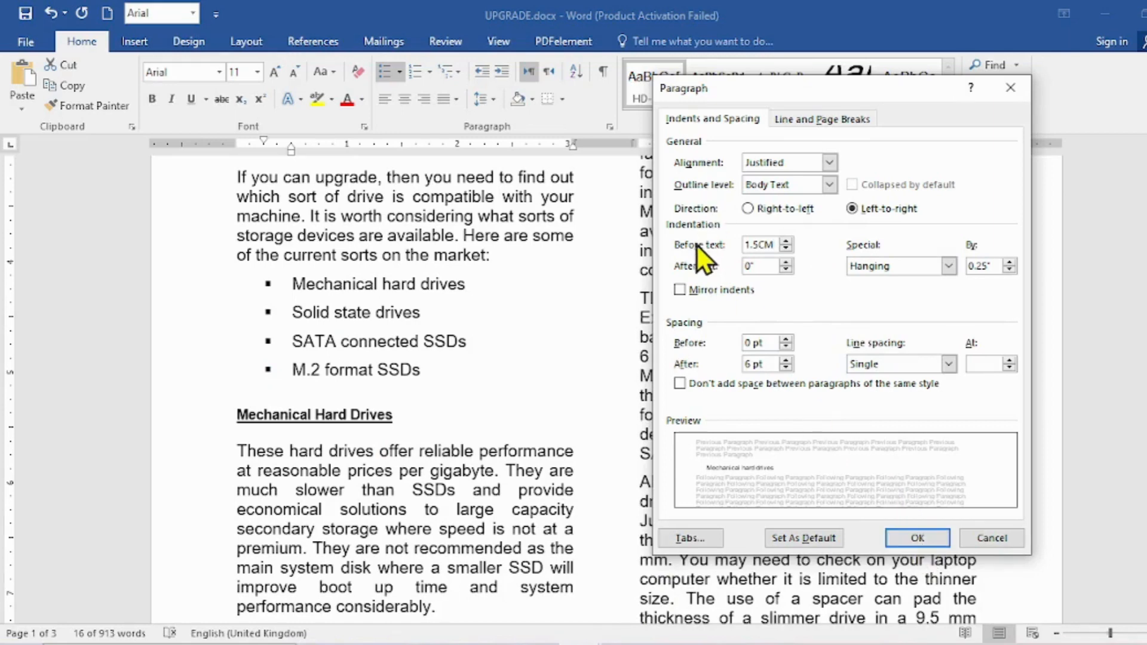
click(920, 538)
click(332, 414)
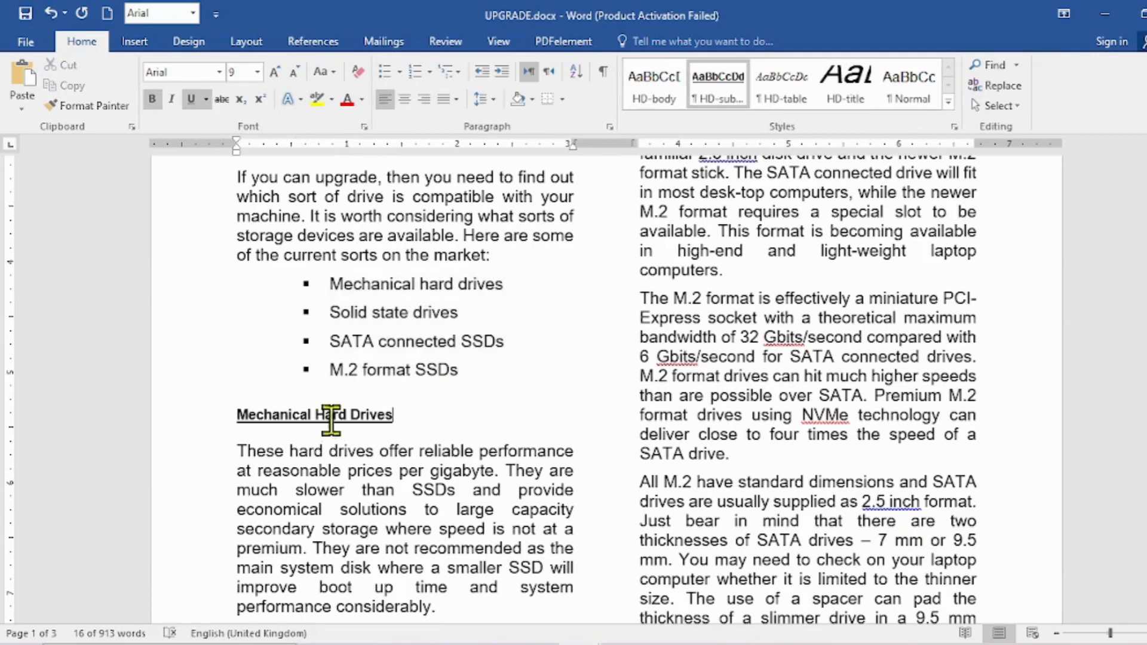
Set the four bullet items' space after to 0 pt, then save UPGRADE.docx.
click(408, 644)
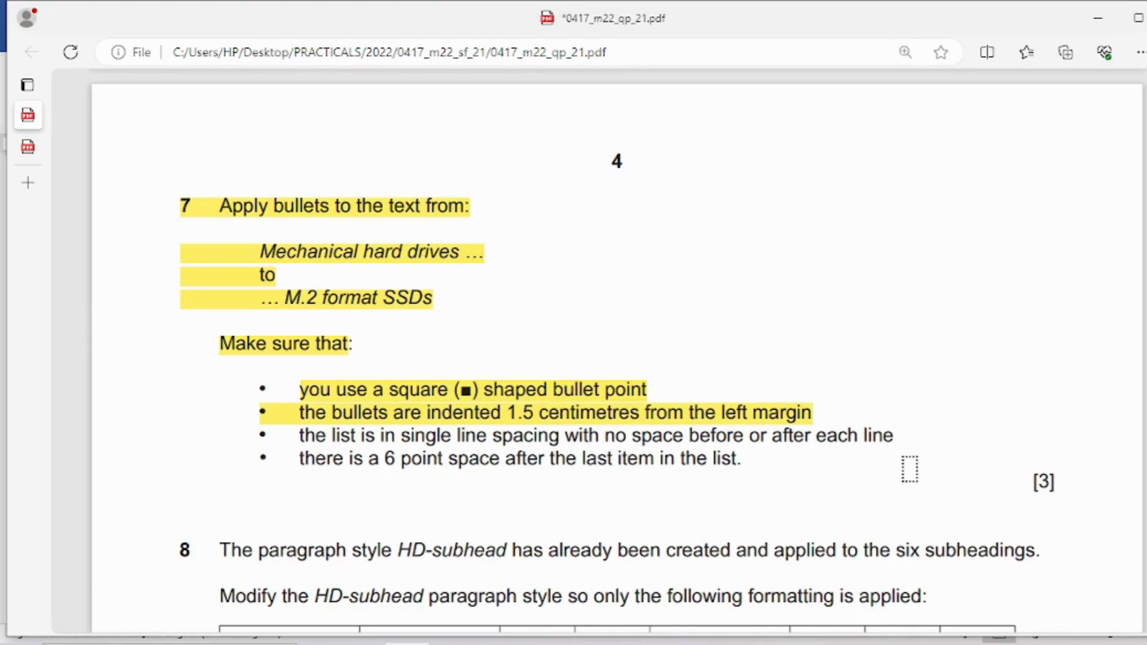
click(556, 644)
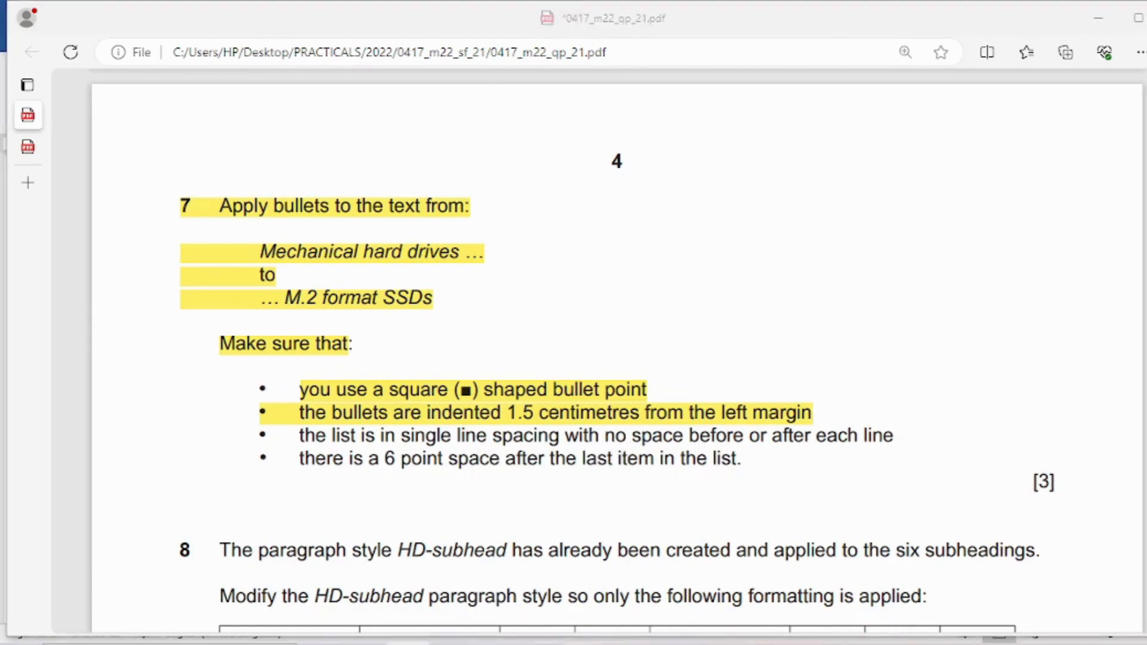
click(661, 568)
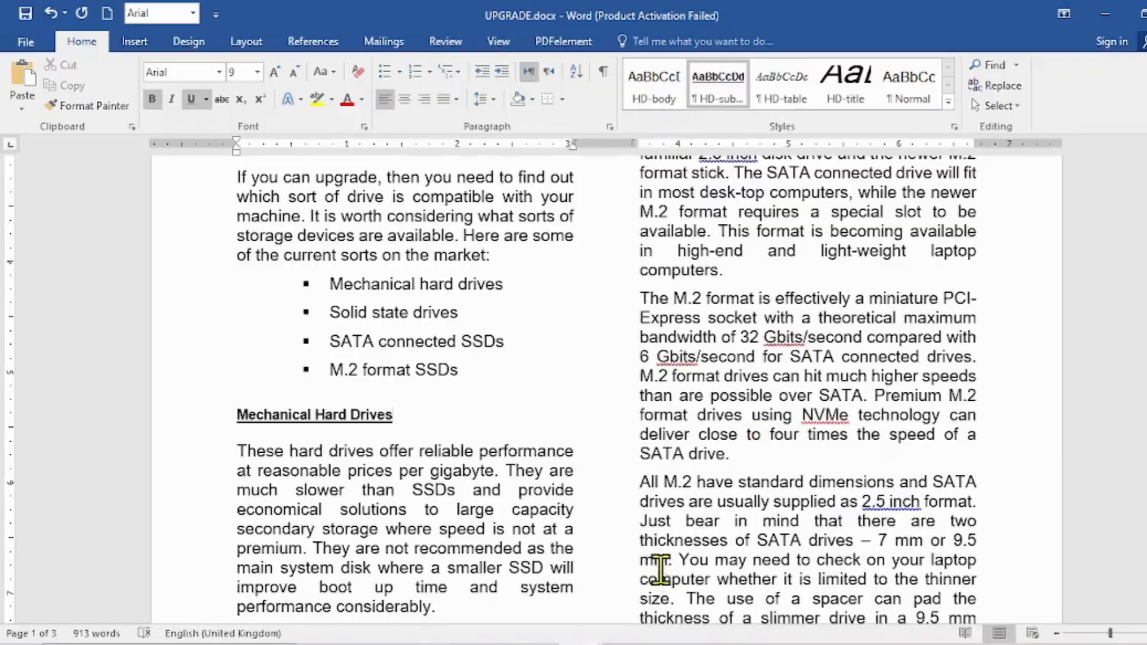
drag(327, 285, 487, 356)
click(609, 127)
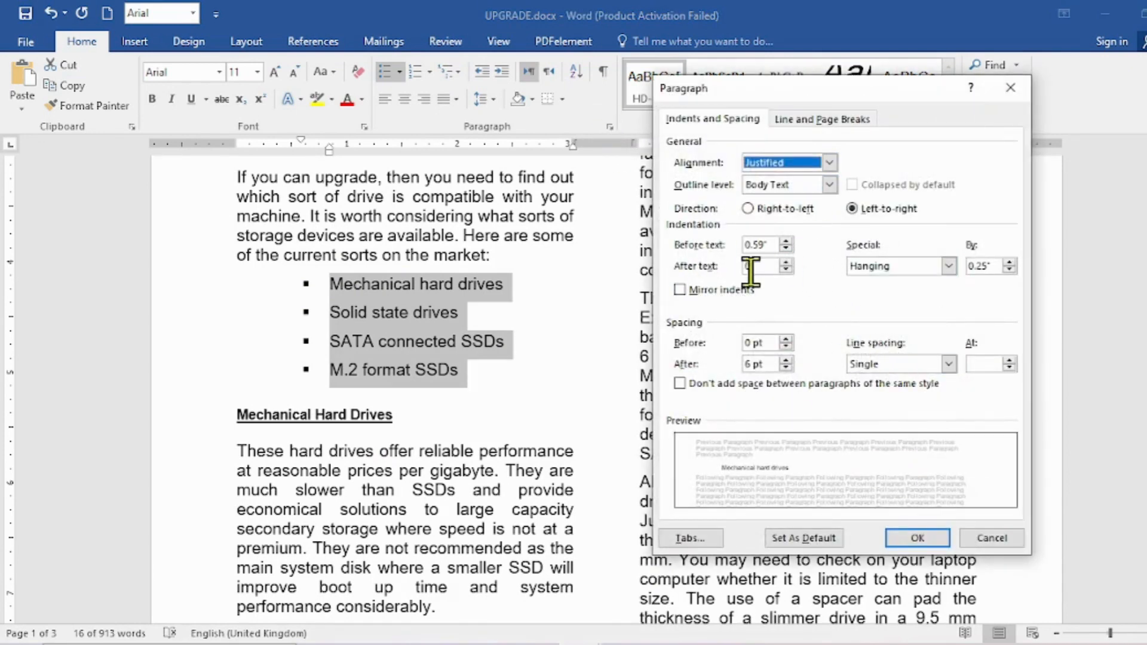
double_click(748, 364)
key(BackSpace)
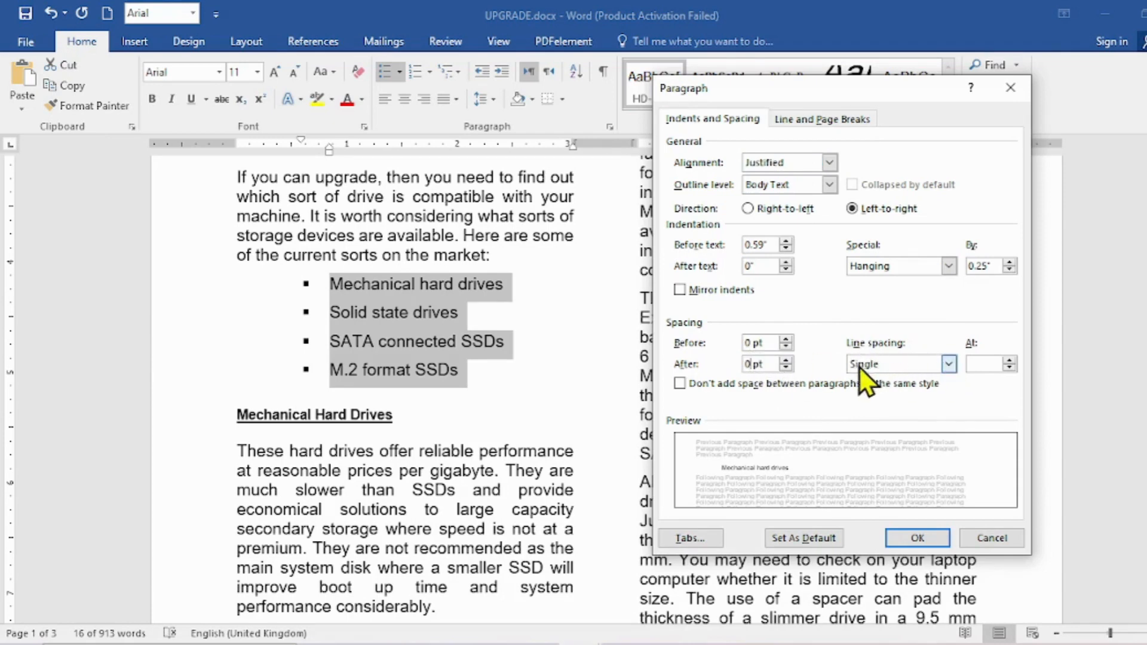
click(918, 538)
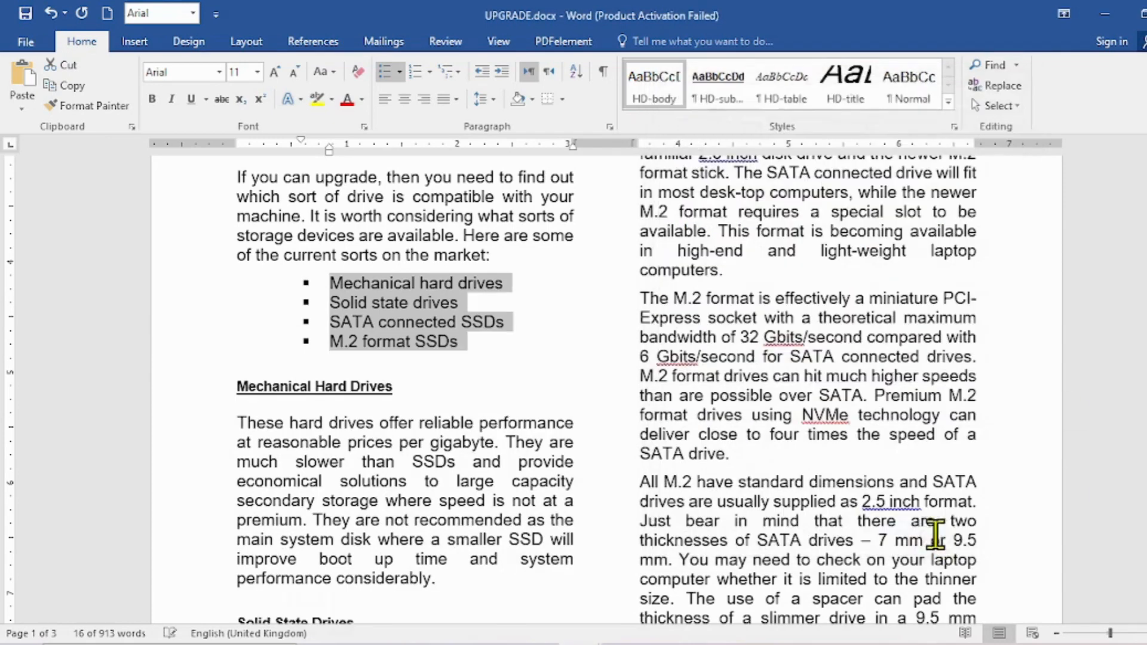
click(25, 15)
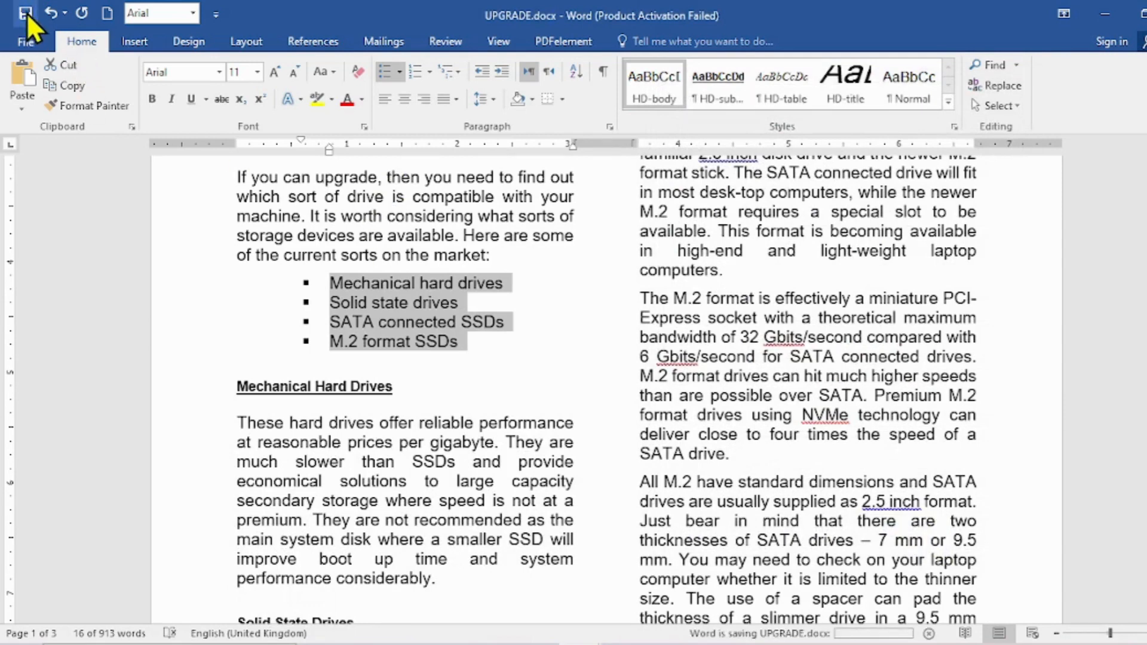
key(alt+Tab)
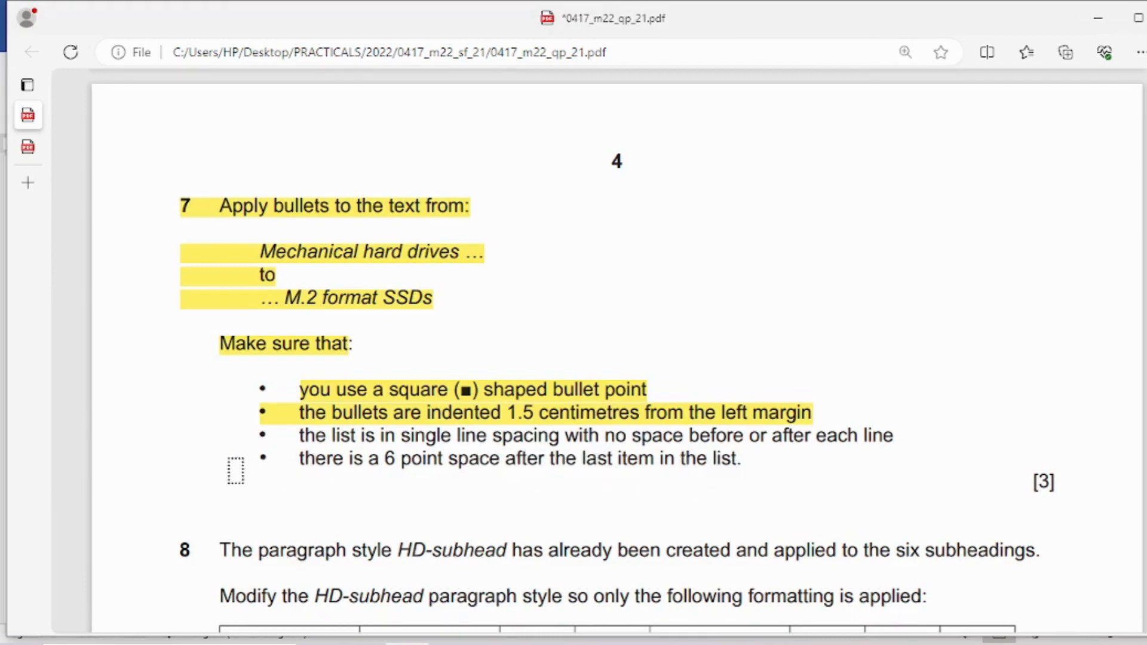
Add an unbulleted empty line at the left margin after 'M.2 format SSDs'.
key(alt+Tab)
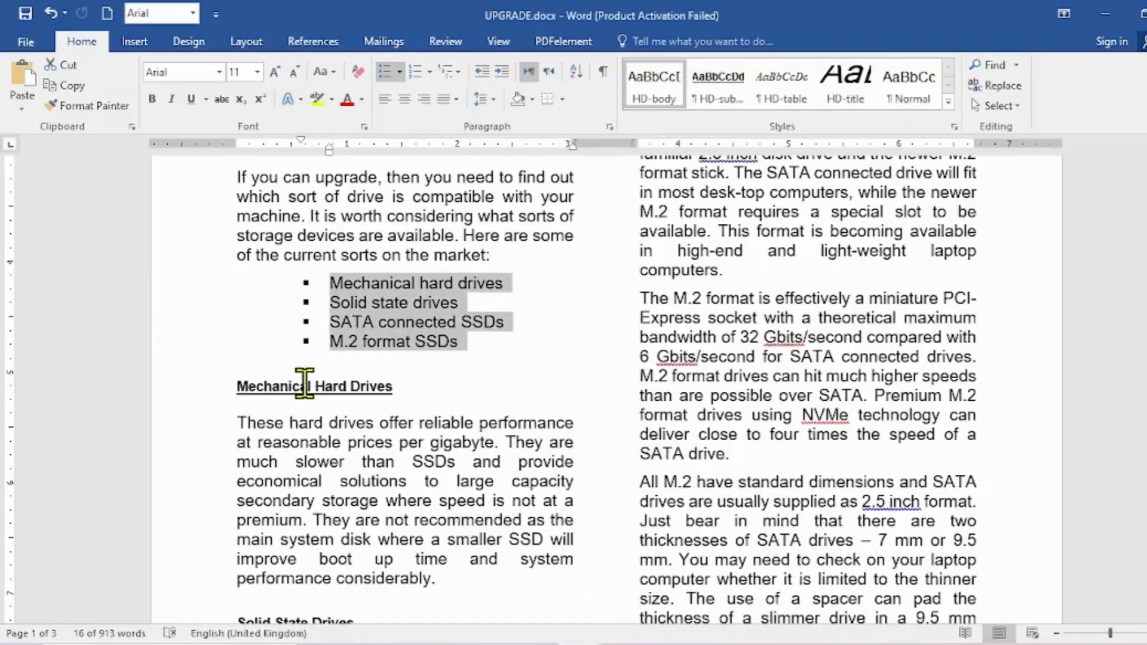
click(256, 353)
double_click(255, 360)
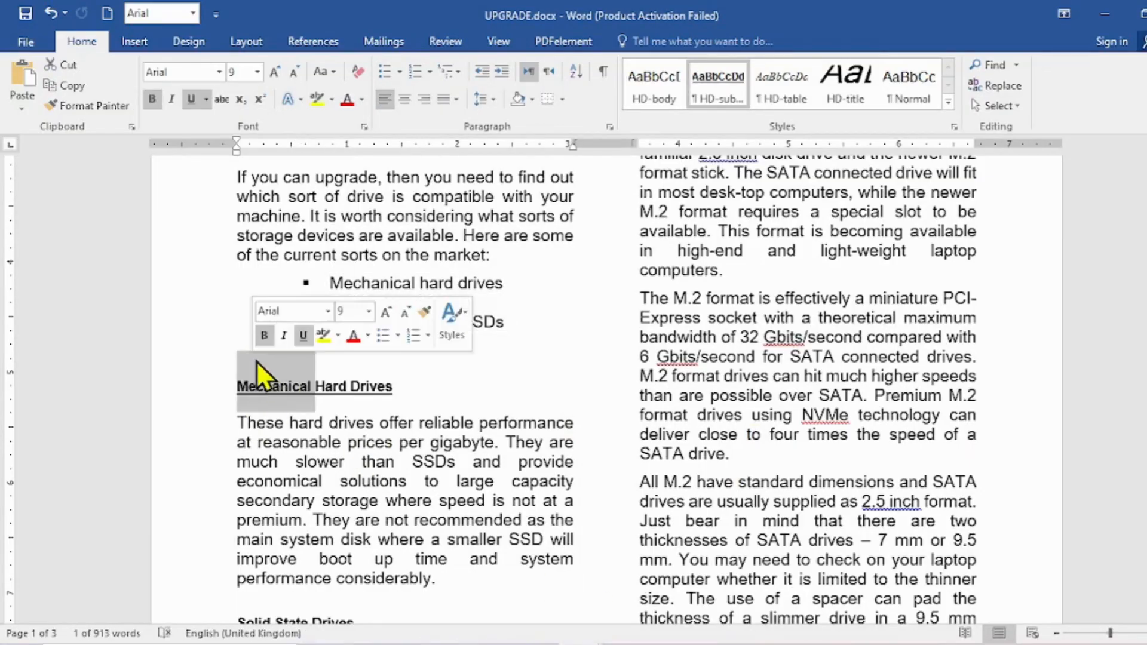
click(256, 360)
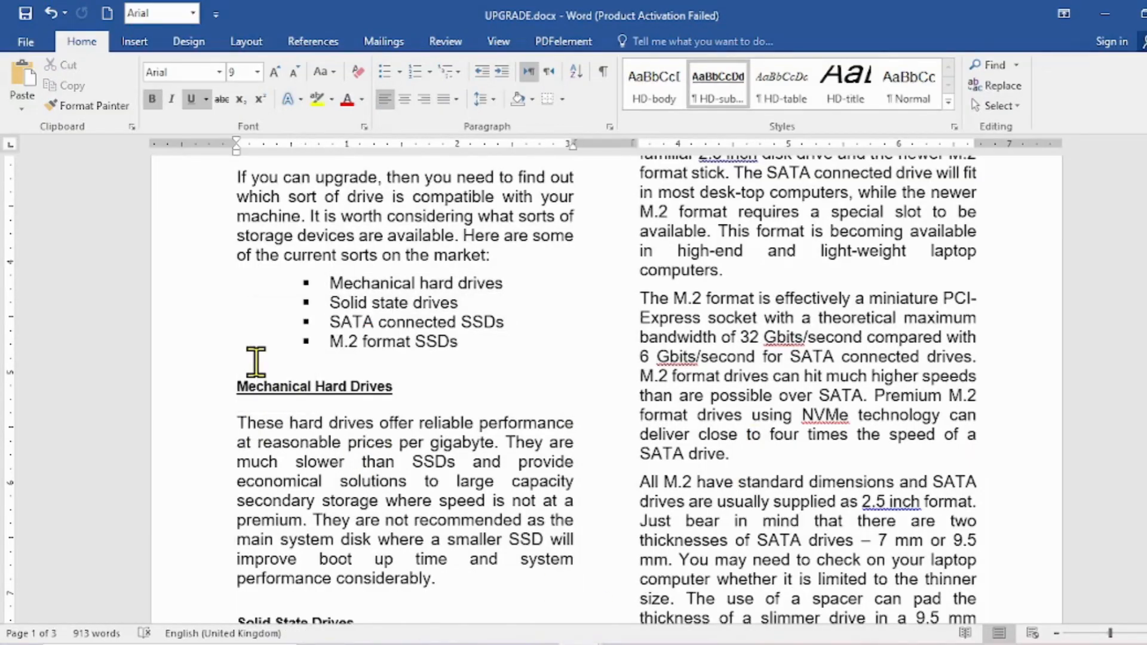
click(475, 333)
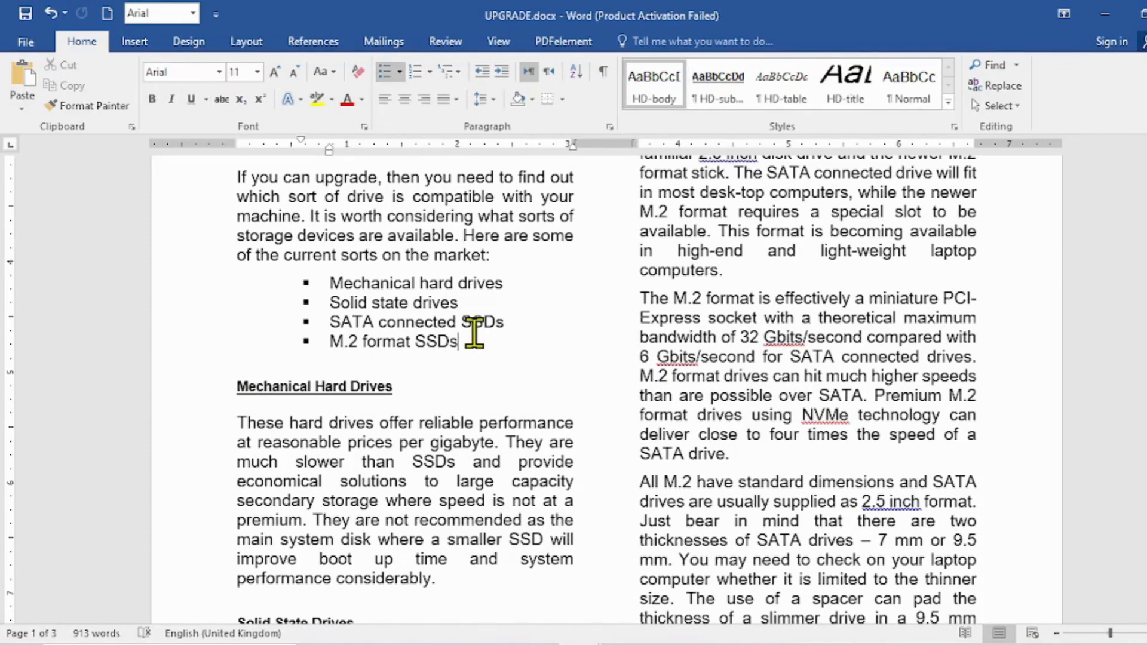
key(Return)
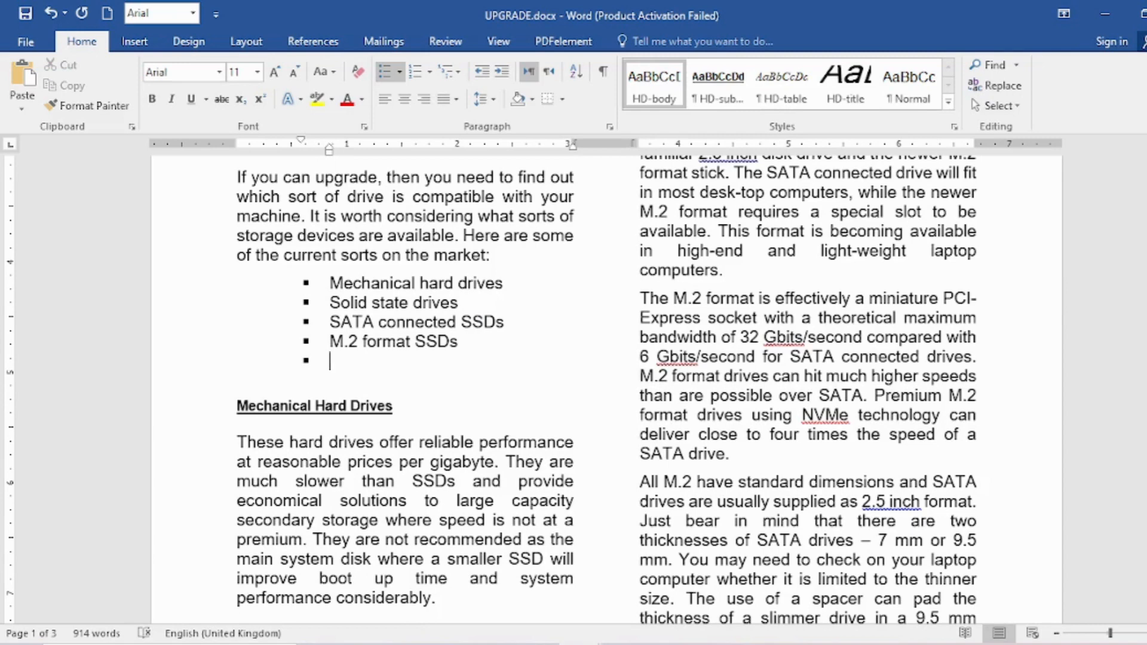
key(BackSpace)
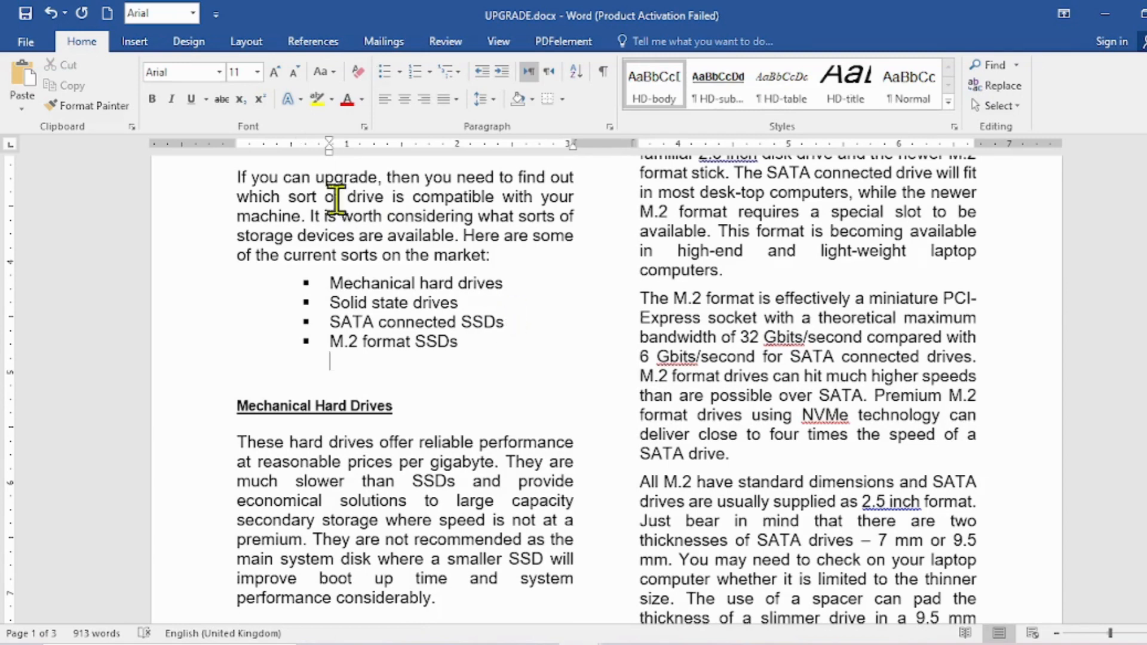
drag(331, 155, 235, 158)
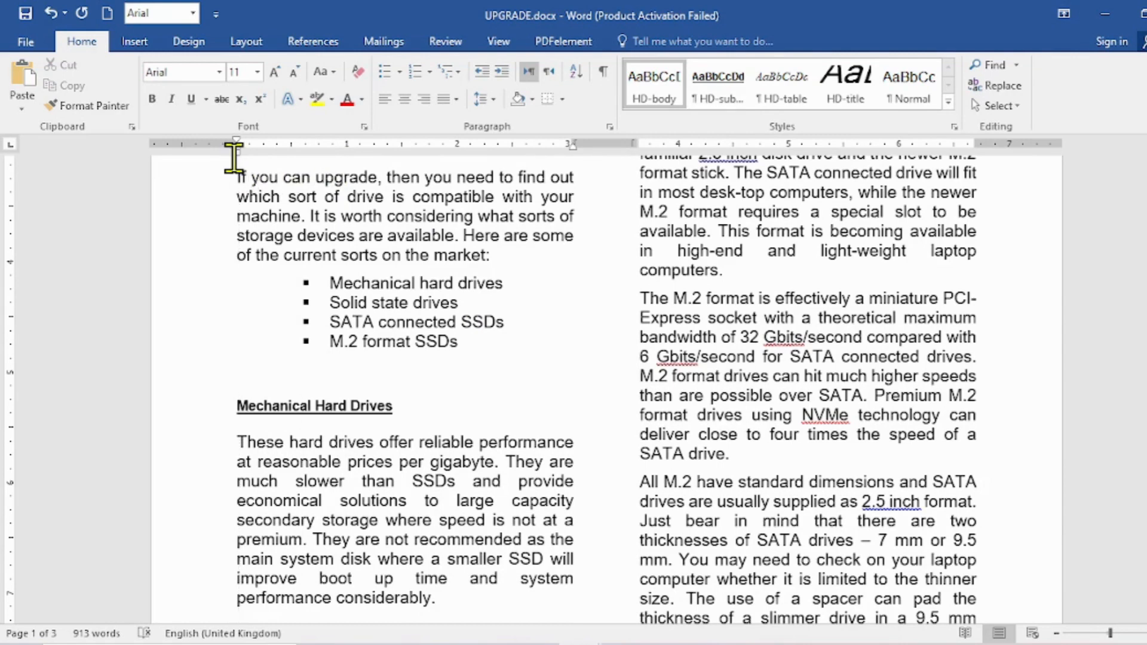
Shrink the empty line's font to 6 pt and save the document.
click(292, 73)
click(292, 73)
click(293, 73)
click(292, 73)
click(290, 72)
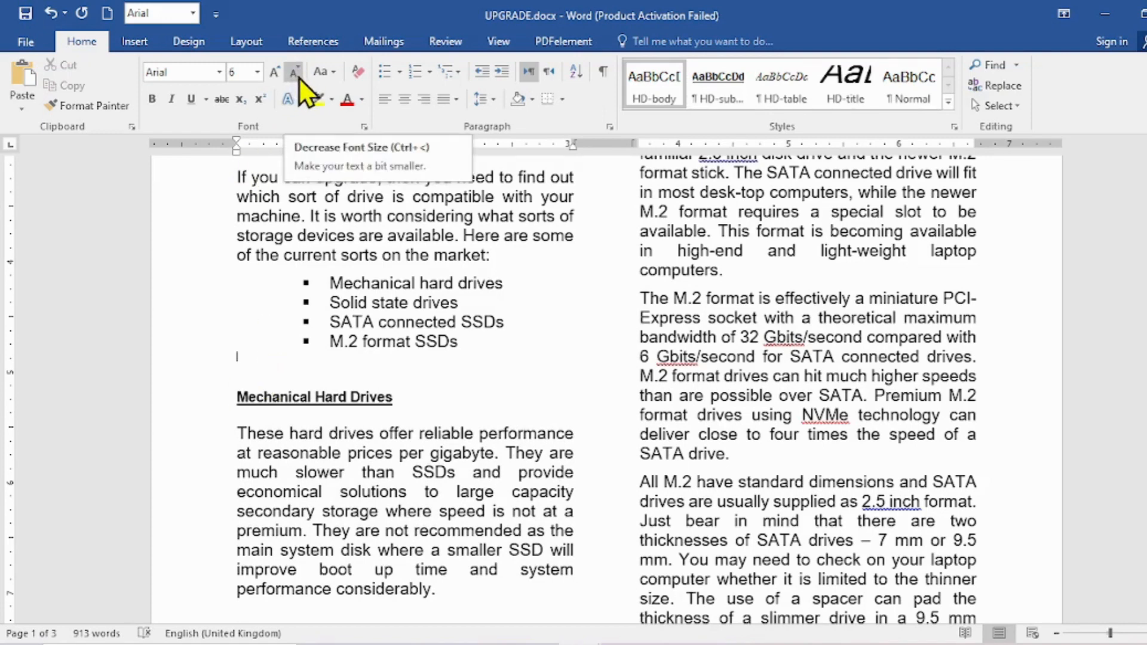
click(25, 14)
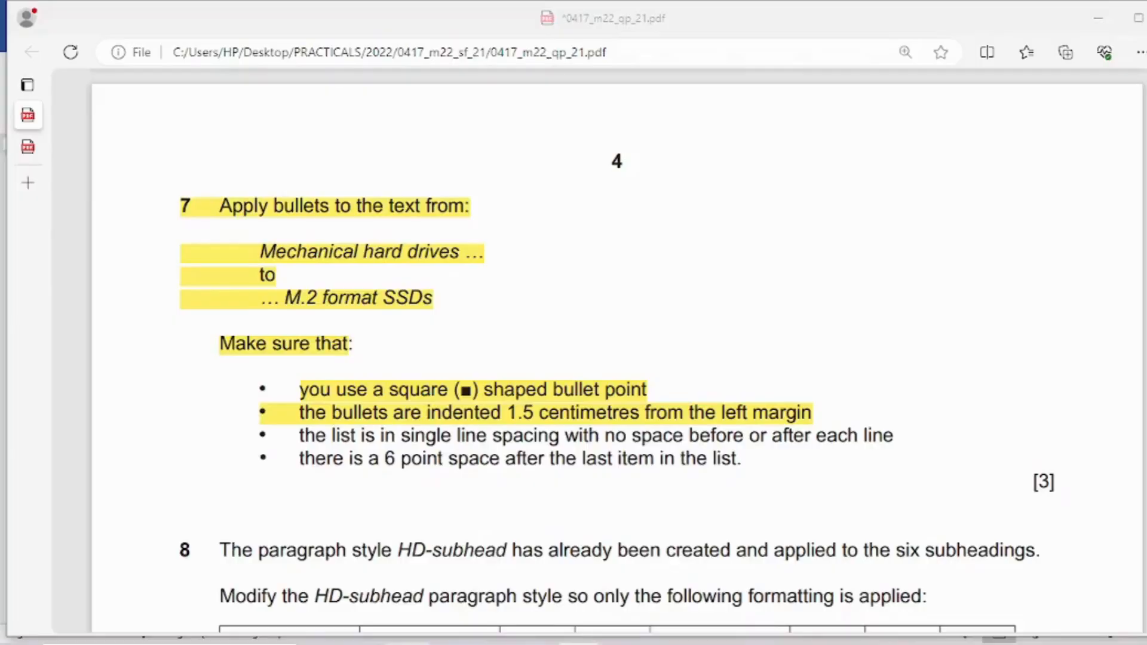
Highlight question 7's last bullet lines and question 8's HD-subhead instruction in the PDF.
key(alt+Tab)
scroll(519, 472, down, 2)
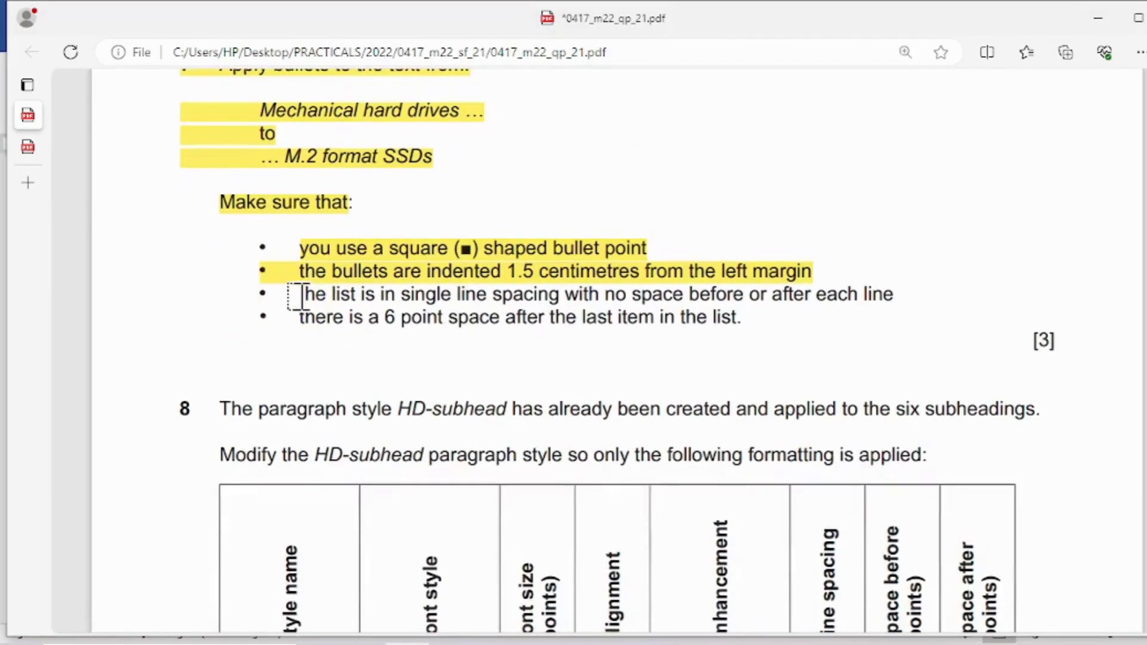
mouse_move(295, 297)
mouse_down()
mouse_move(661, 305)
mouse_move(747, 318)
mouse_up()
scroll(776, 373, down, 2)
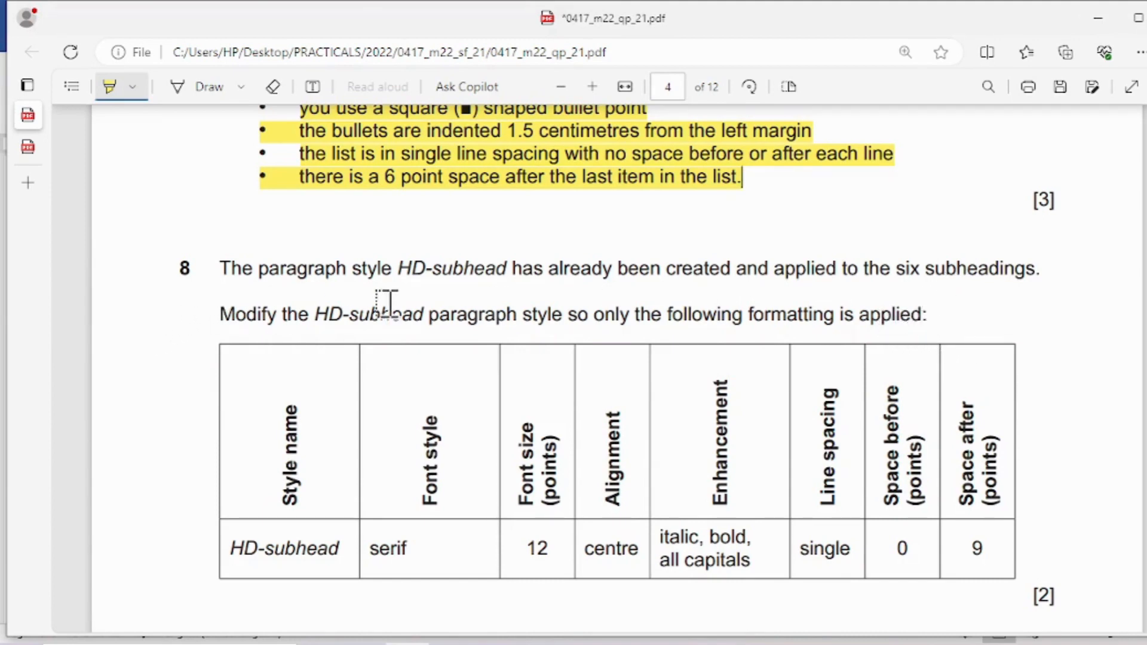
drag(319, 311, 953, 309)
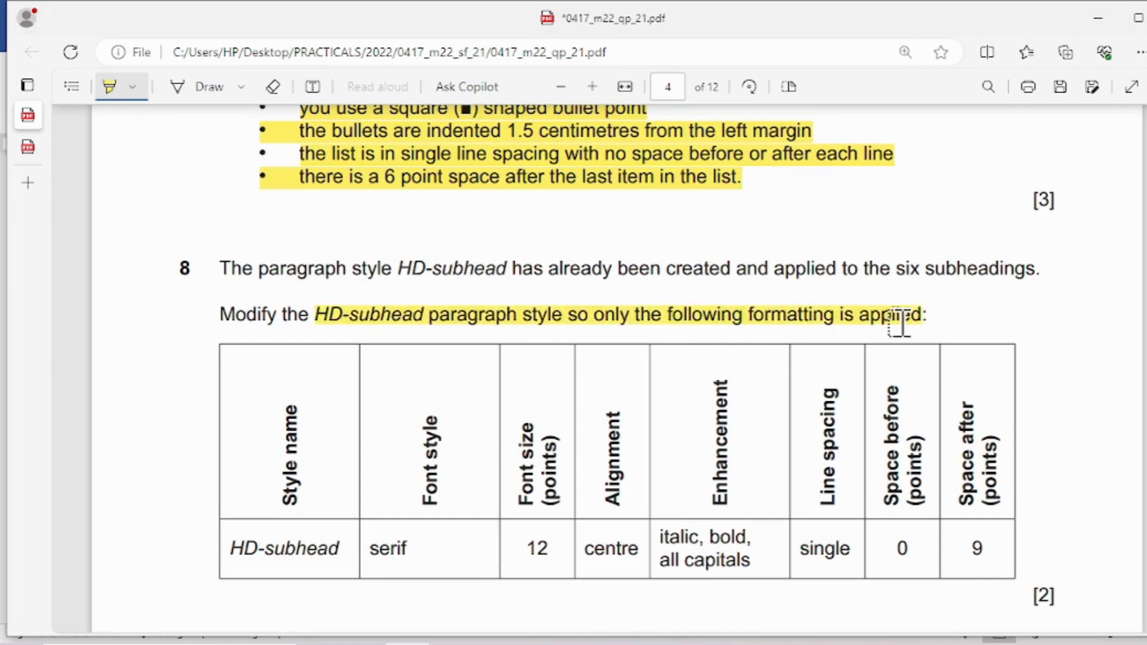
Highlight the required HD-subhead style settings row in the PDF table.
scroll(815, 440, down, 2)
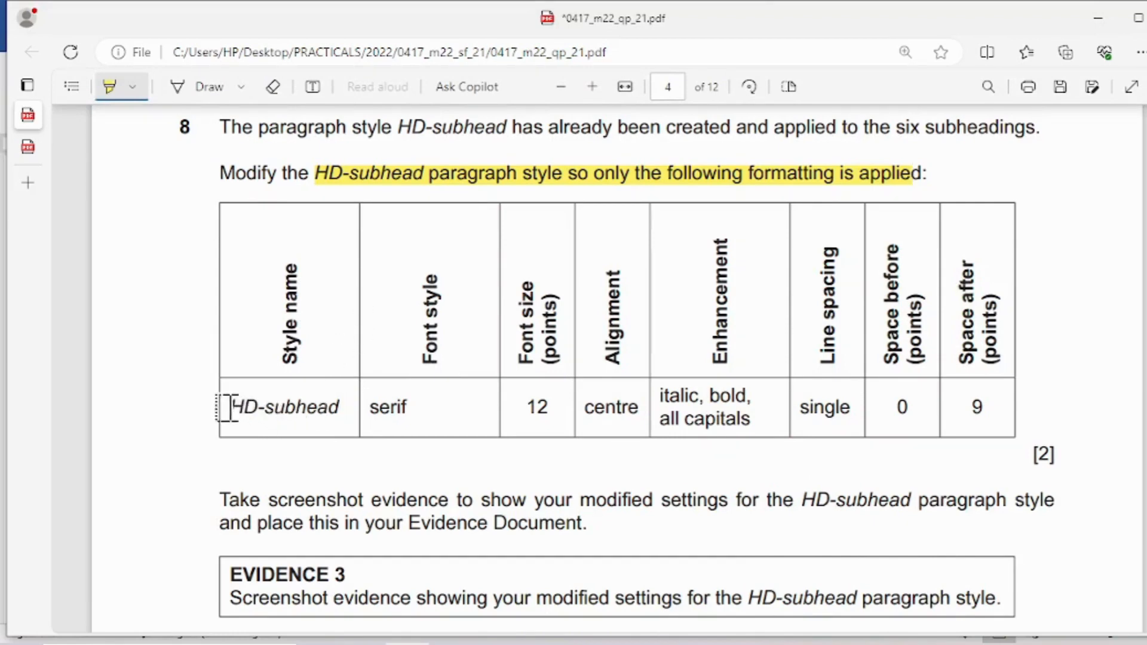
mouse_move(227, 408)
mouse_down()
mouse_move(998, 405)
mouse_move(981, 404)
mouse_up()
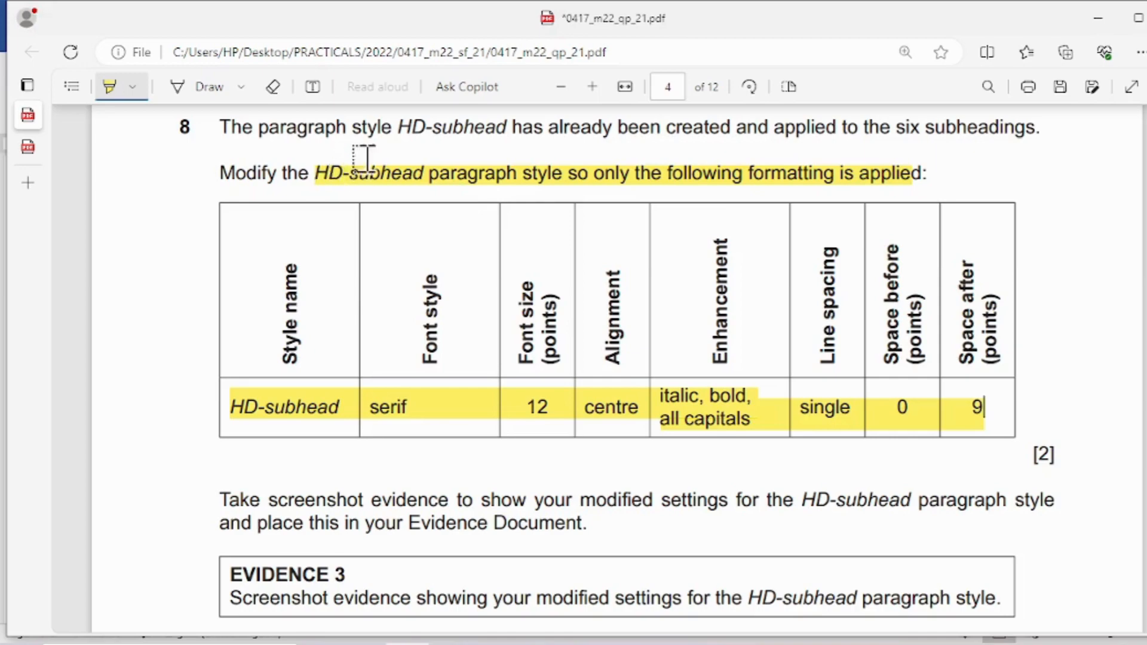
click(580, 644)
click(653, 576)
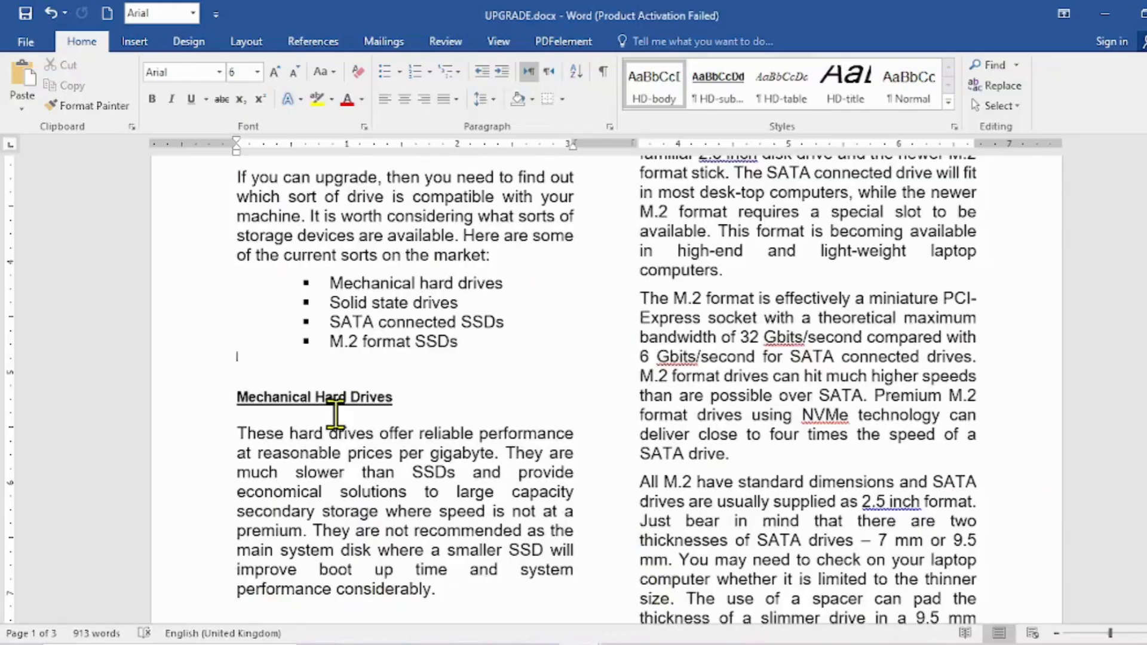
Scroll to the last paragraph and save UPGRADE.docx.
scroll(466, 479, down, 7)
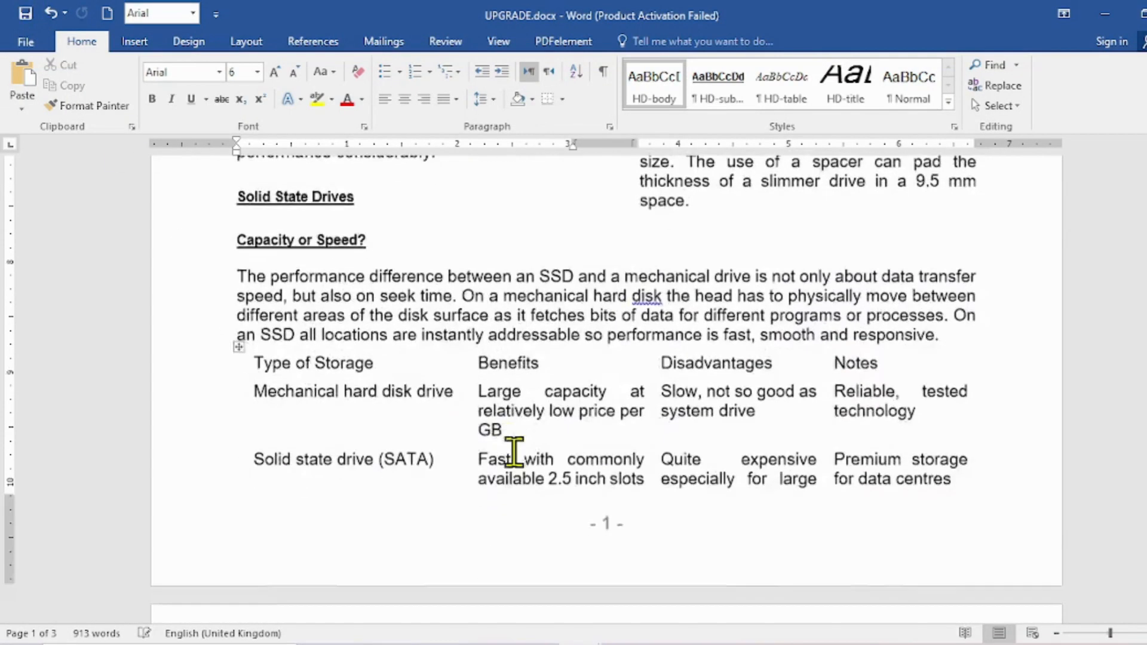
scroll(514, 452, down, 8)
click(251, 464)
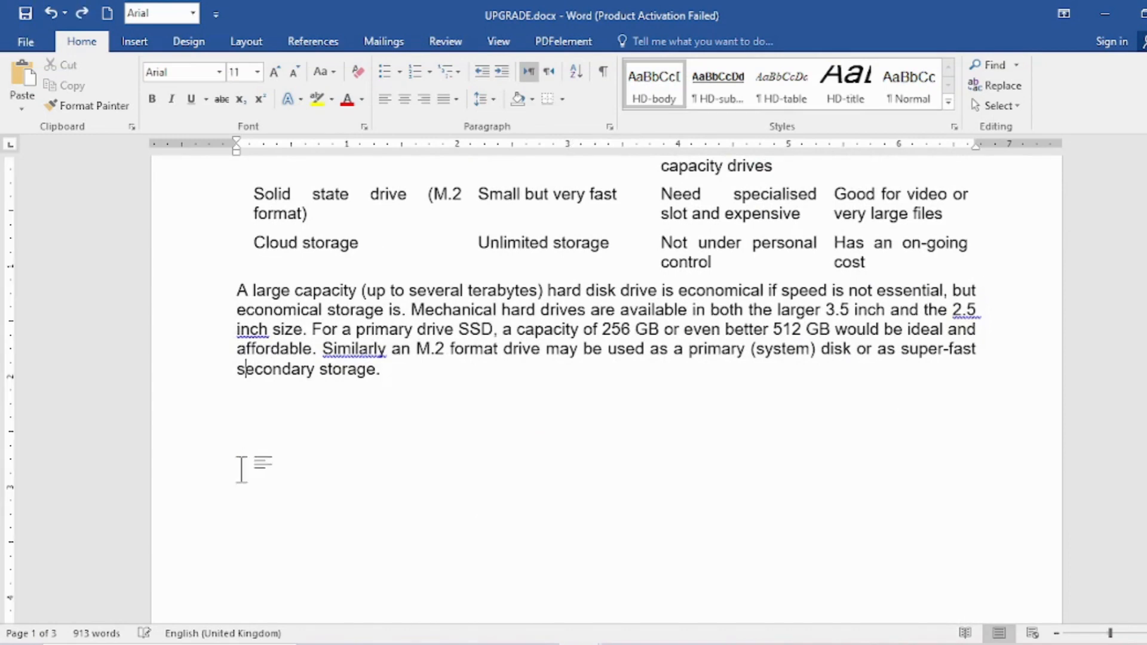
double_click(241, 470)
click(240, 472)
click(25, 13)
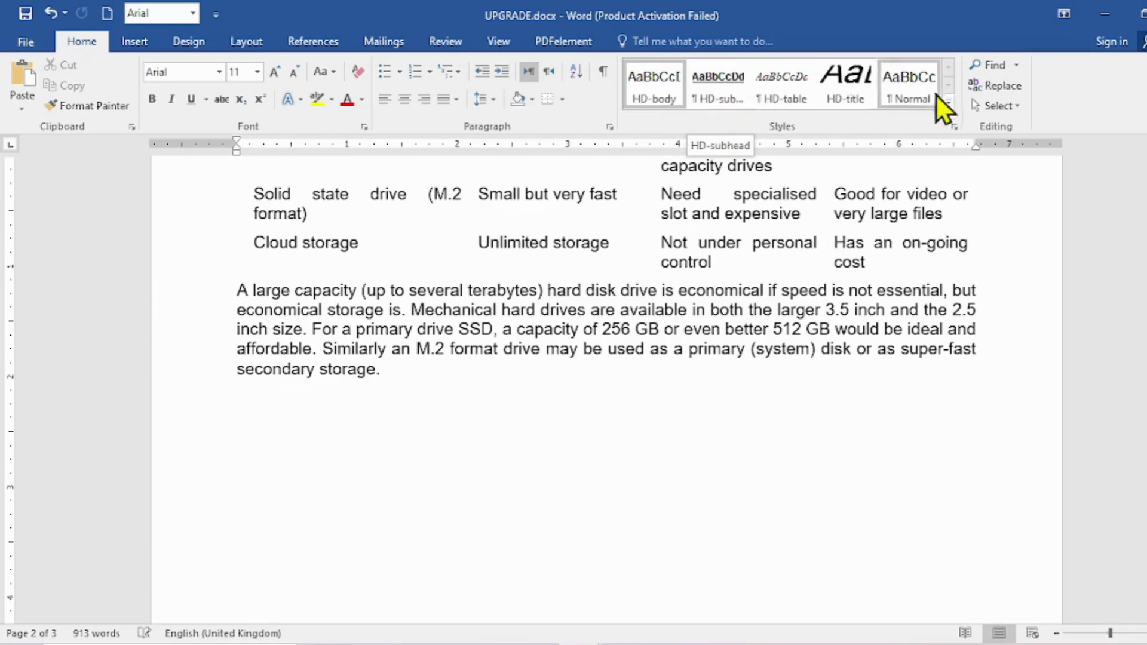
Open Modify Style for HD-subhead from the Styles pane, checking the required settings.
click(954, 126)
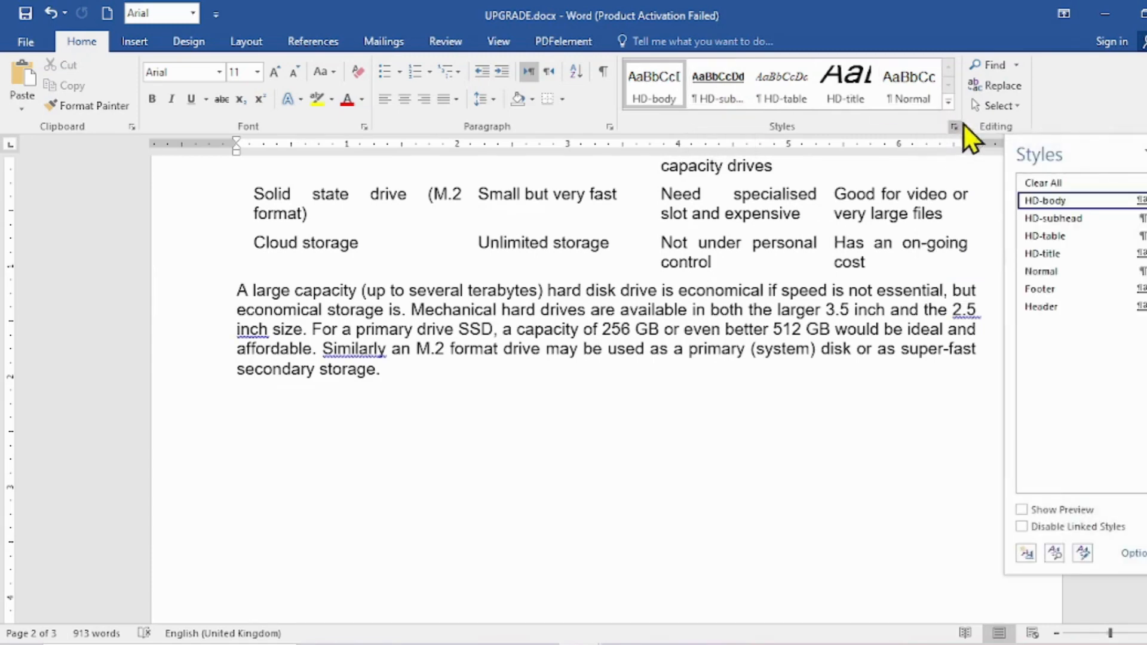
click(1066, 218)
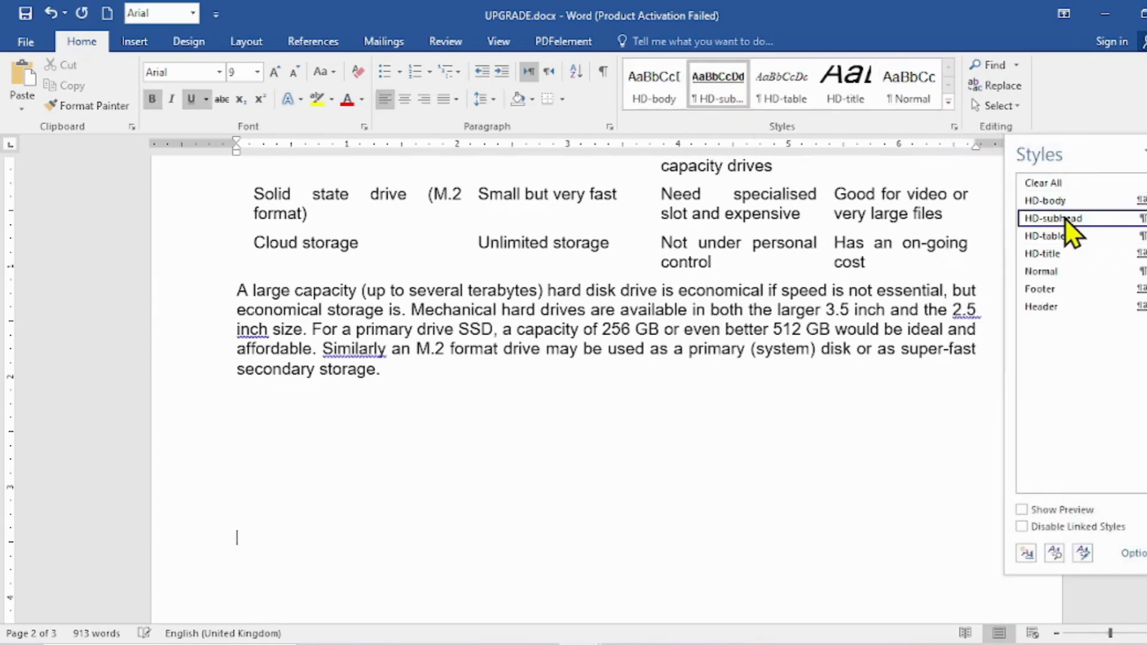
right_click(1066, 219)
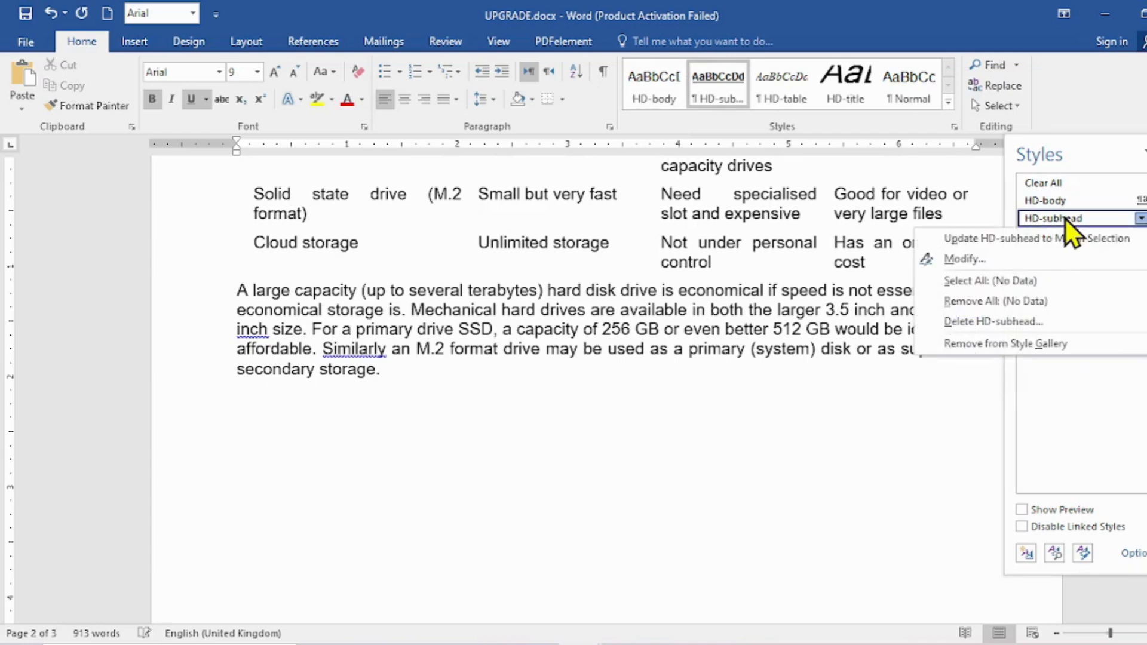
click(963, 259)
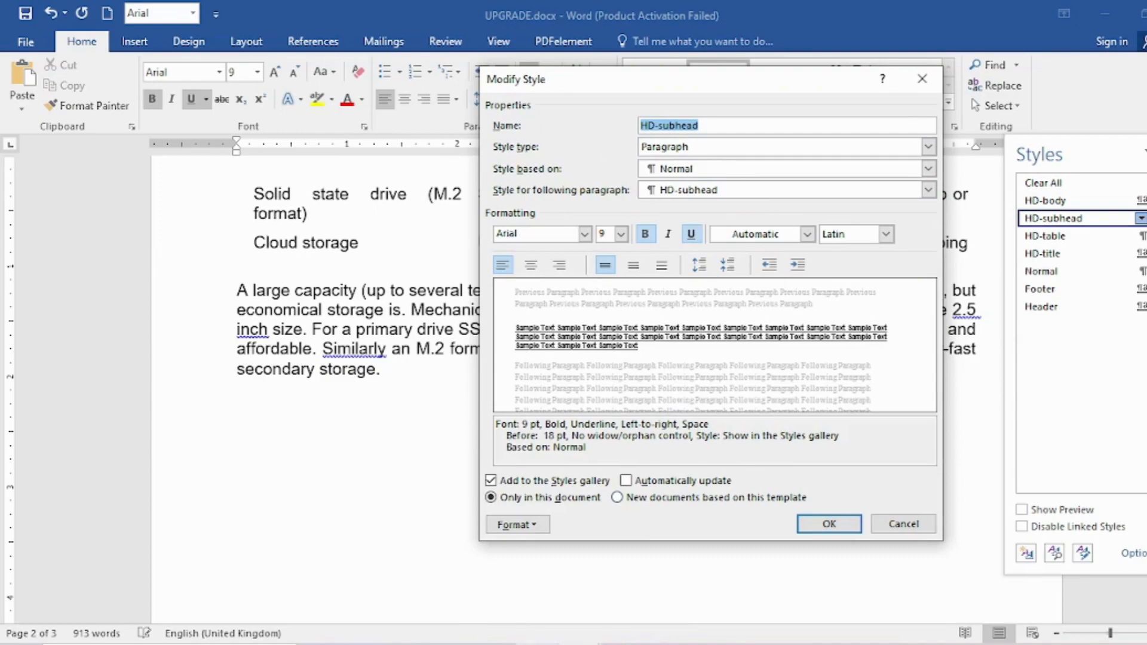
click(408, 644)
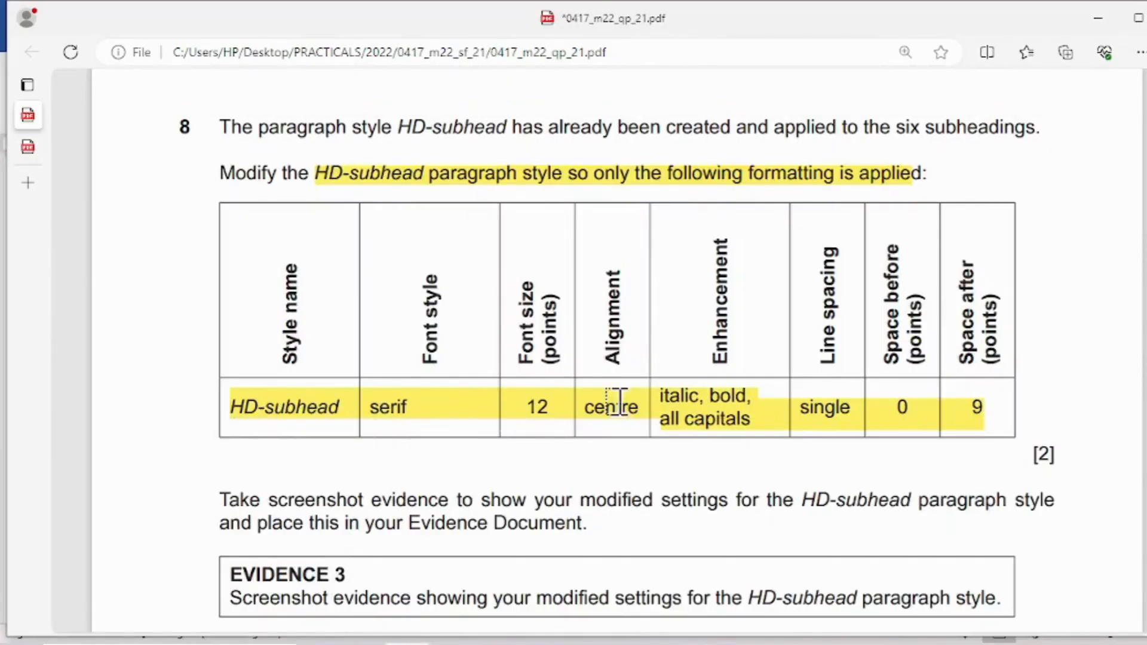
click(667, 598)
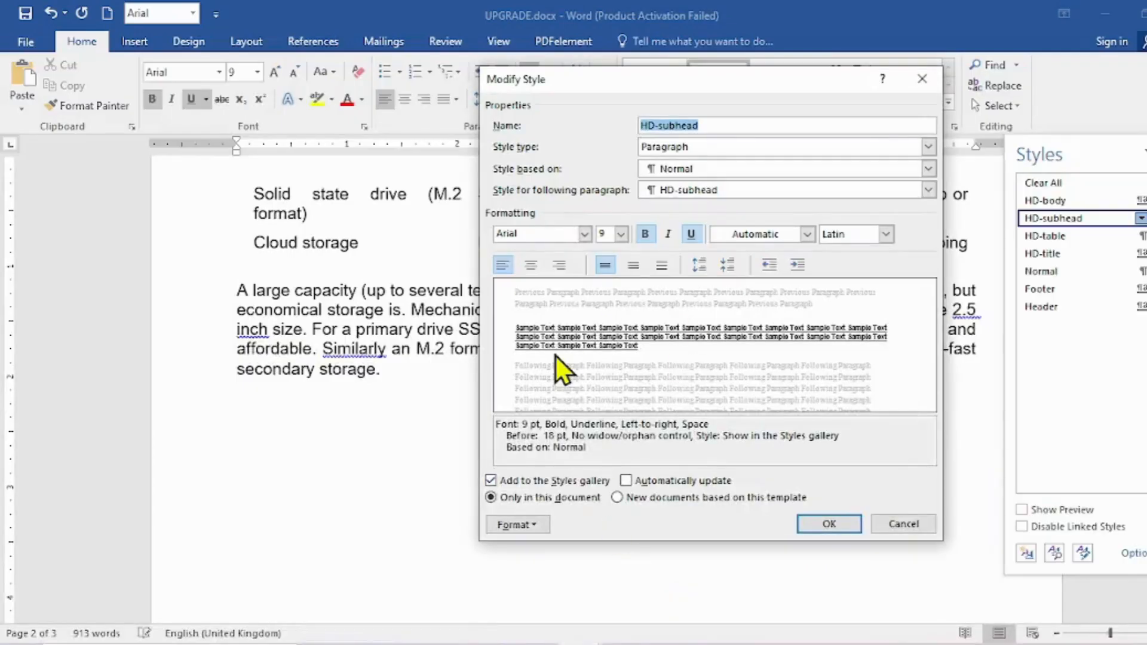
Set HD-subhead to Microsoft Sans Serif, 12 pt, centred.
click(586, 234)
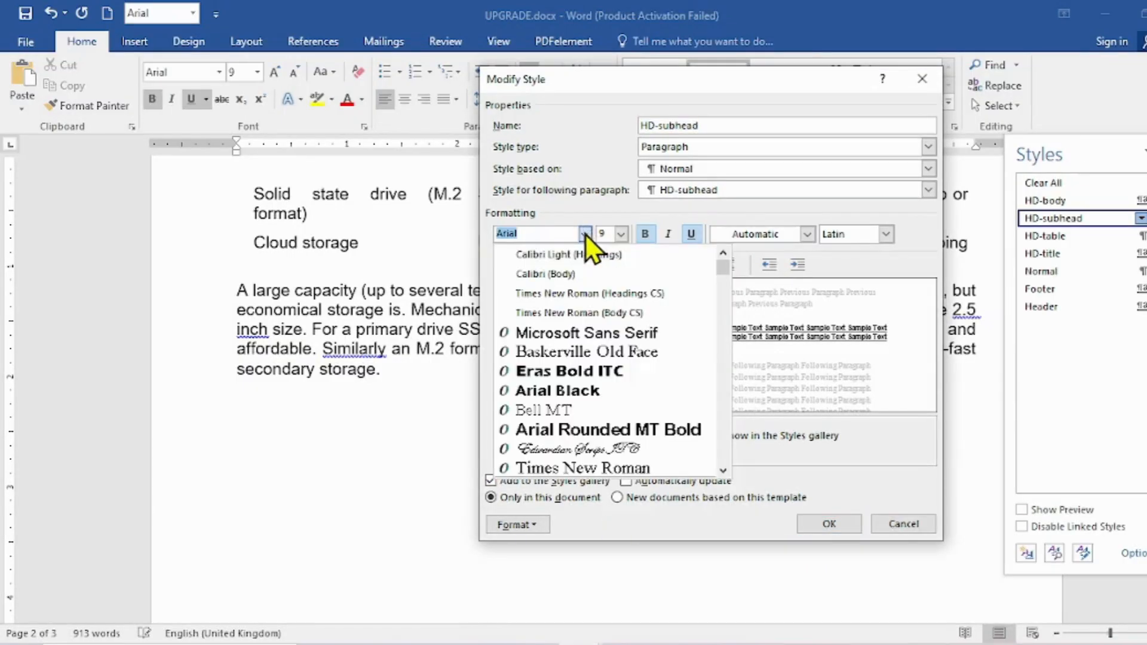
click(637, 333)
click(621, 234)
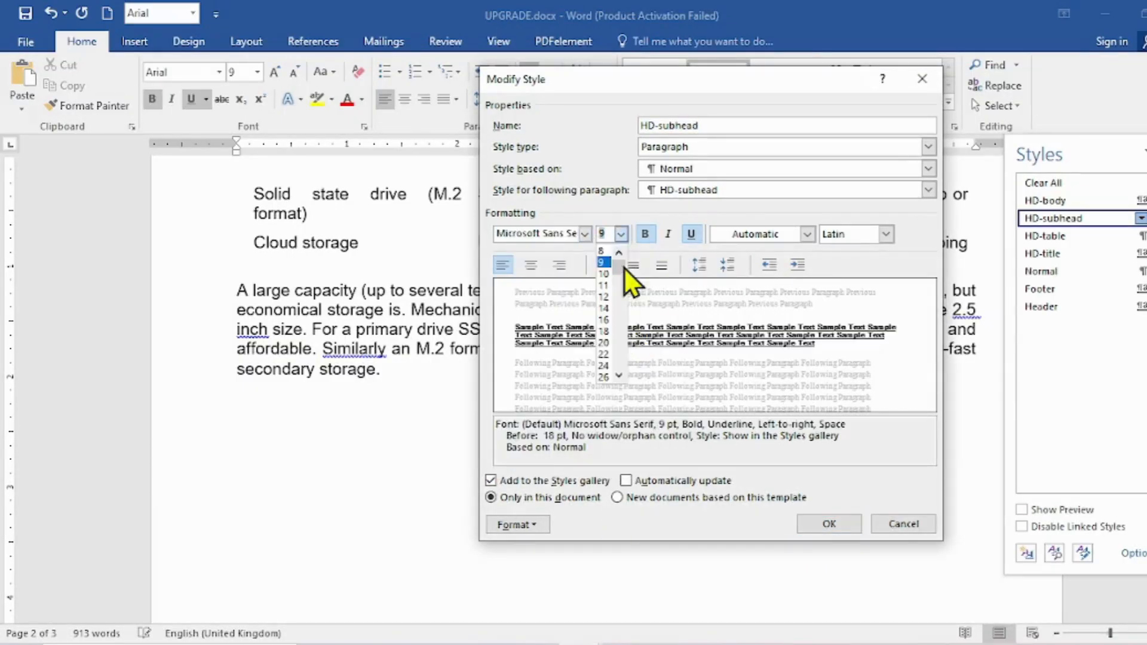
click(605, 298)
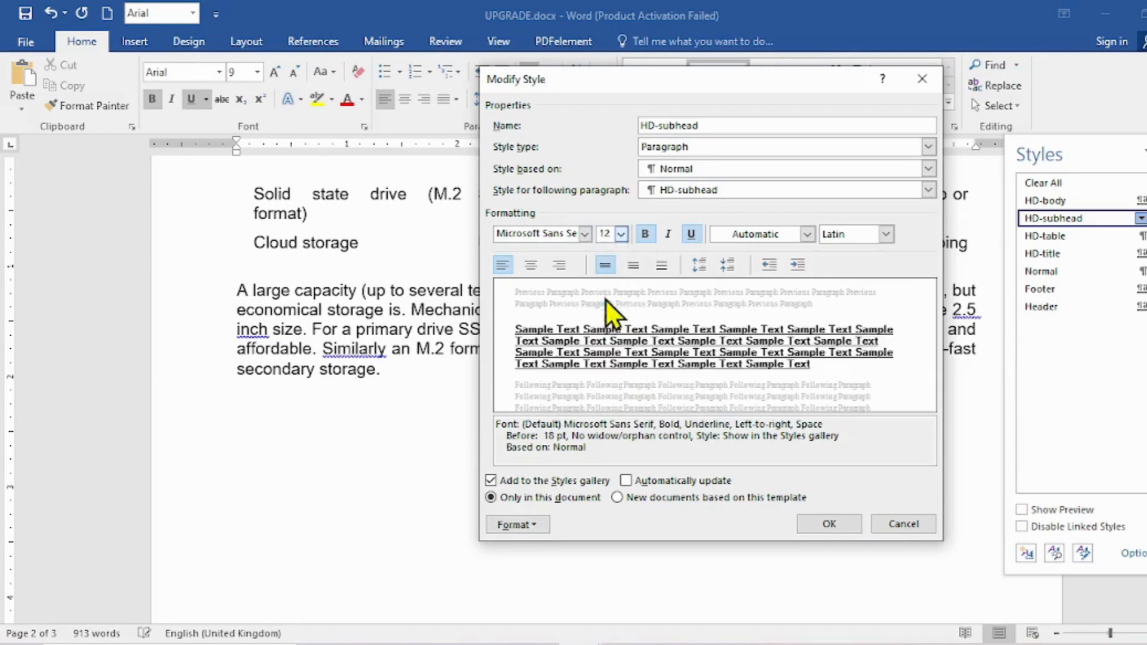
click(531, 265)
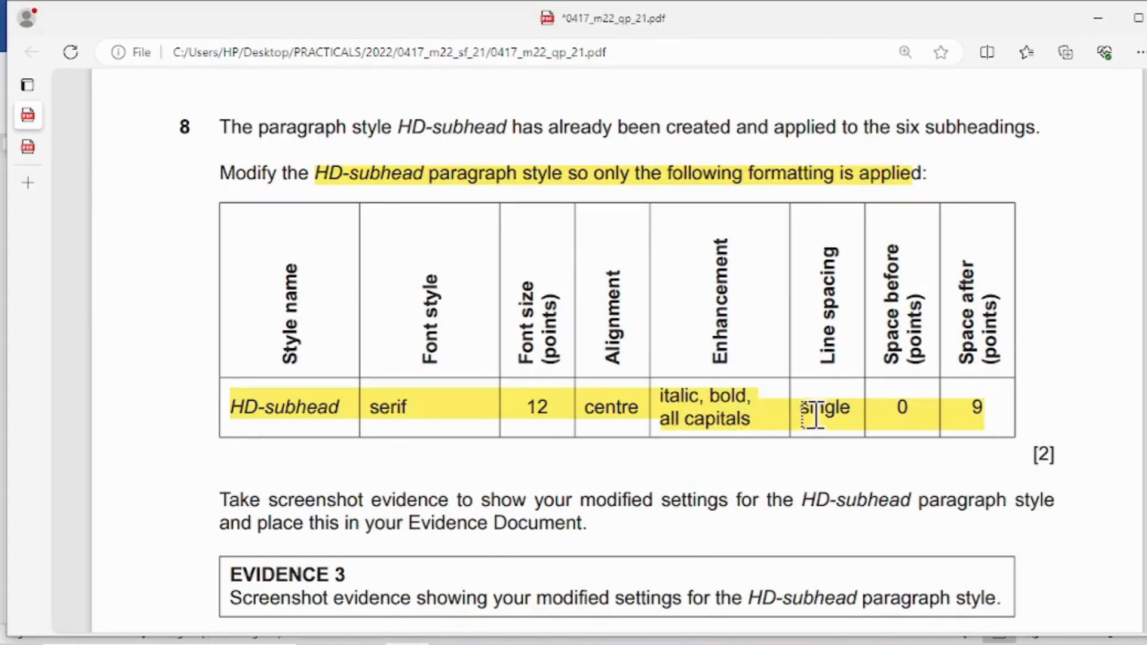
Make the HD-subhead style bold italic with no underline.
click(656, 622)
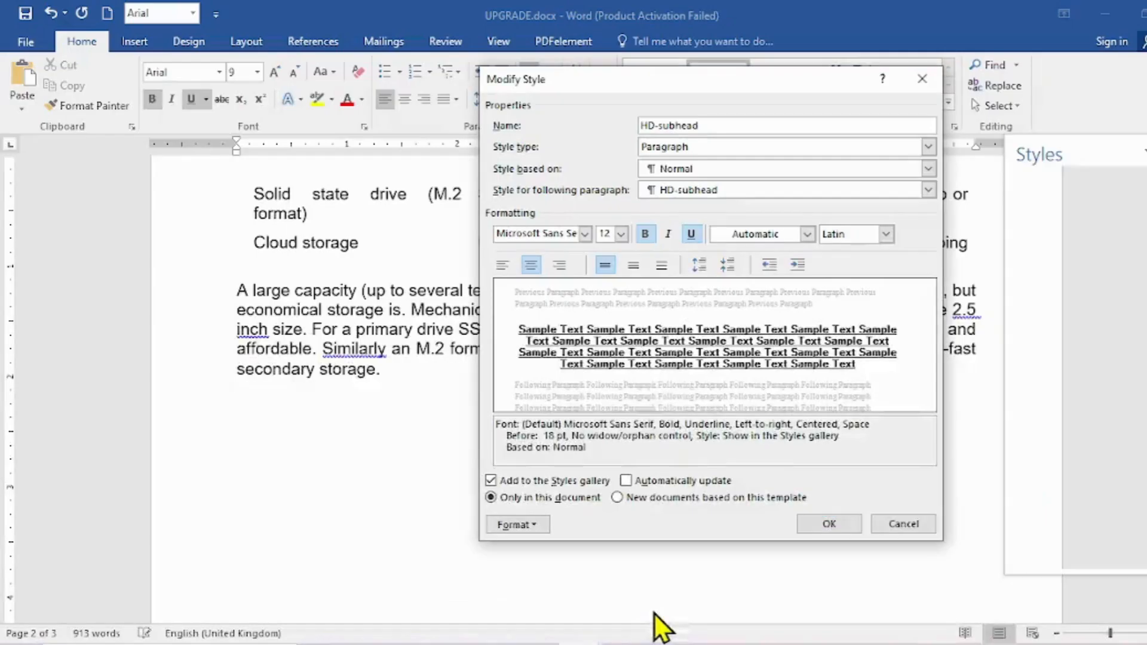
click(668, 240)
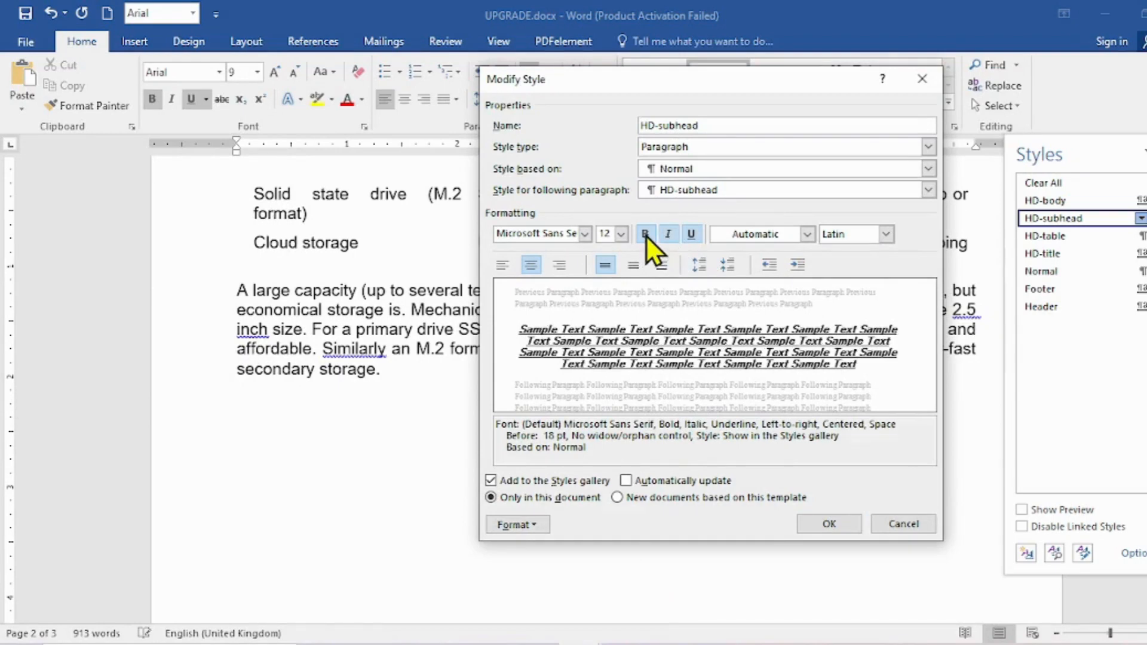
click(647, 235)
click(652, 235)
click(693, 236)
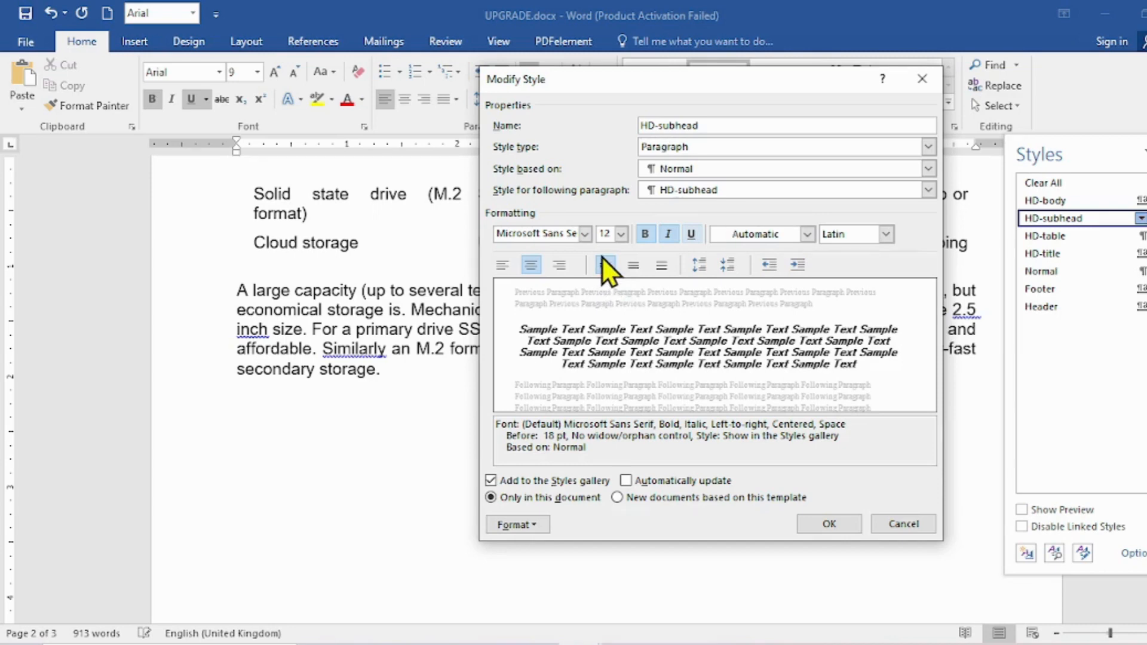
Turn on All caps in the HD-subhead style's font settings.
click(530, 524)
click(531, 338)
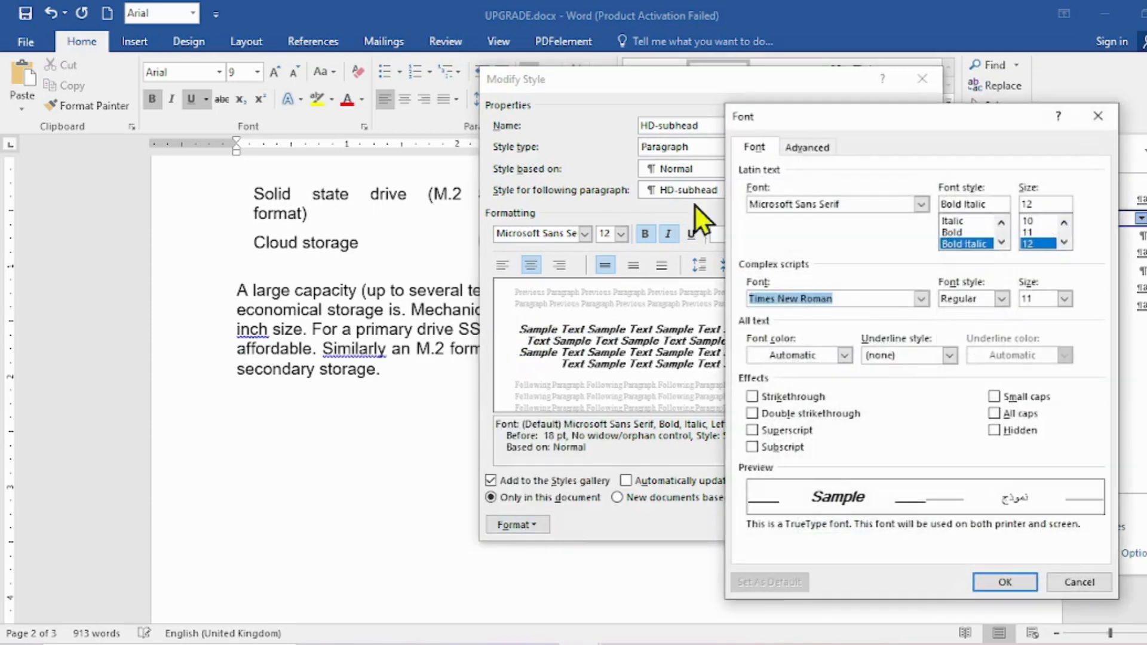
click(994, 414)
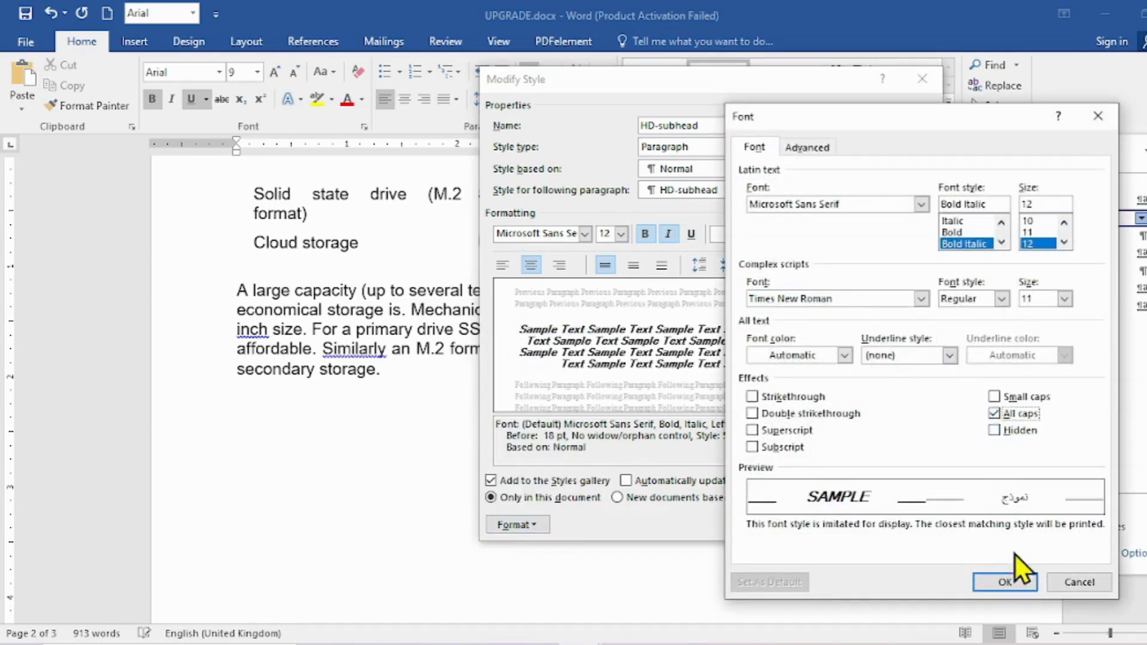
click(1010, 583)
Give HD-subhead 0 pt spacing before and 9 pt after, and confirm the style.
click(409, 644)
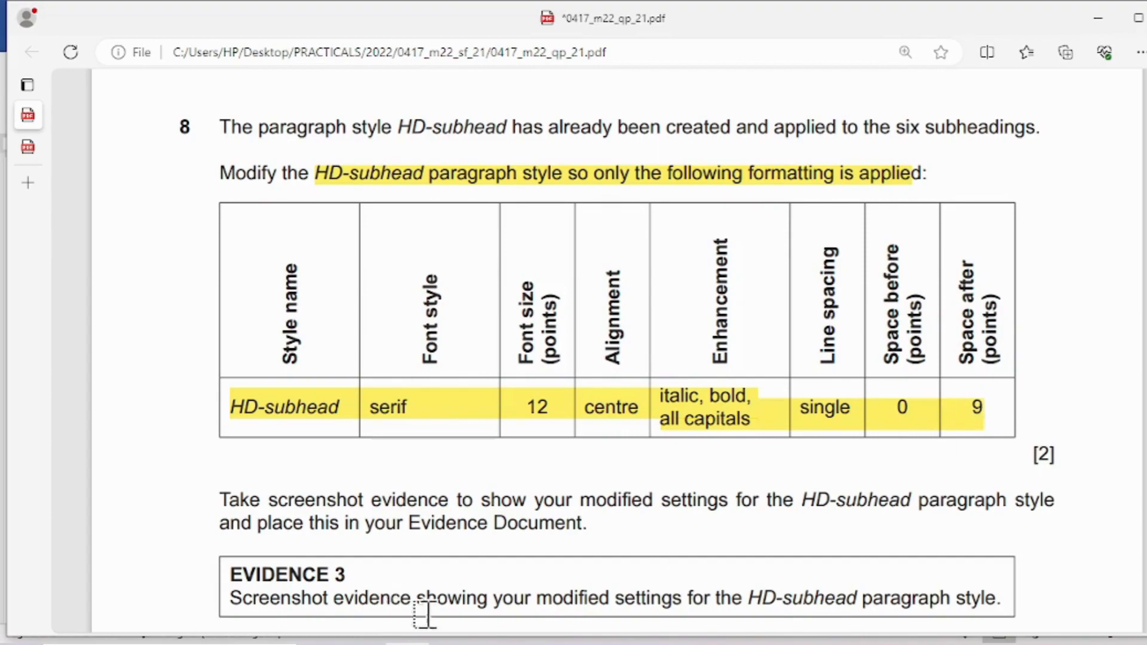
click(697, 584)
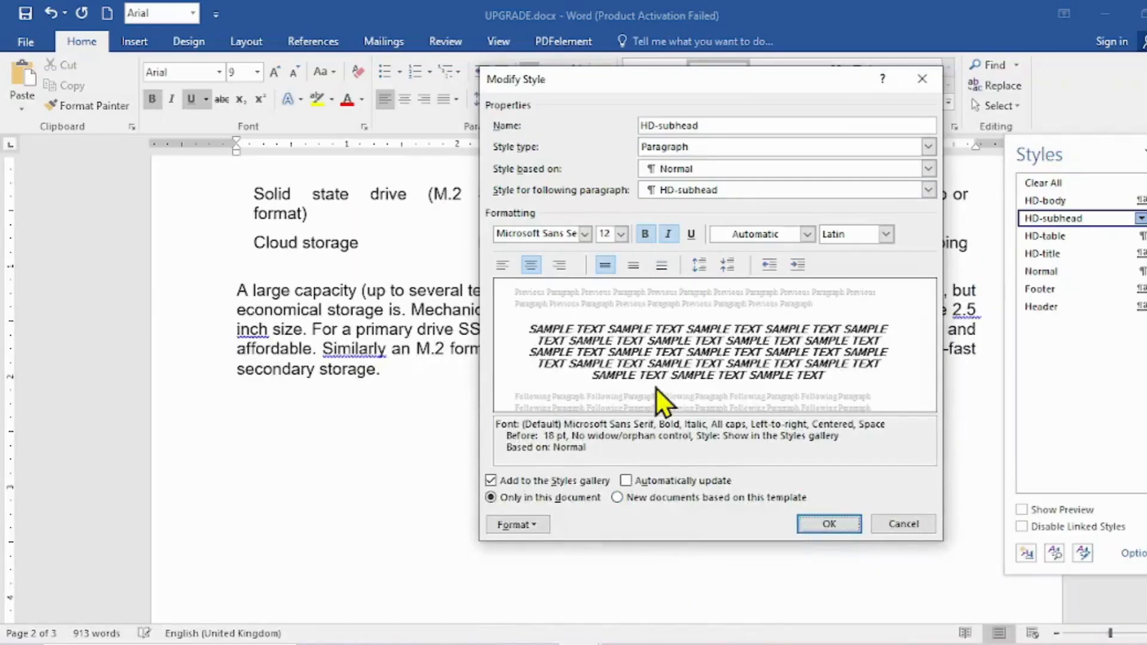
click(517, 524)
click(540, 361)
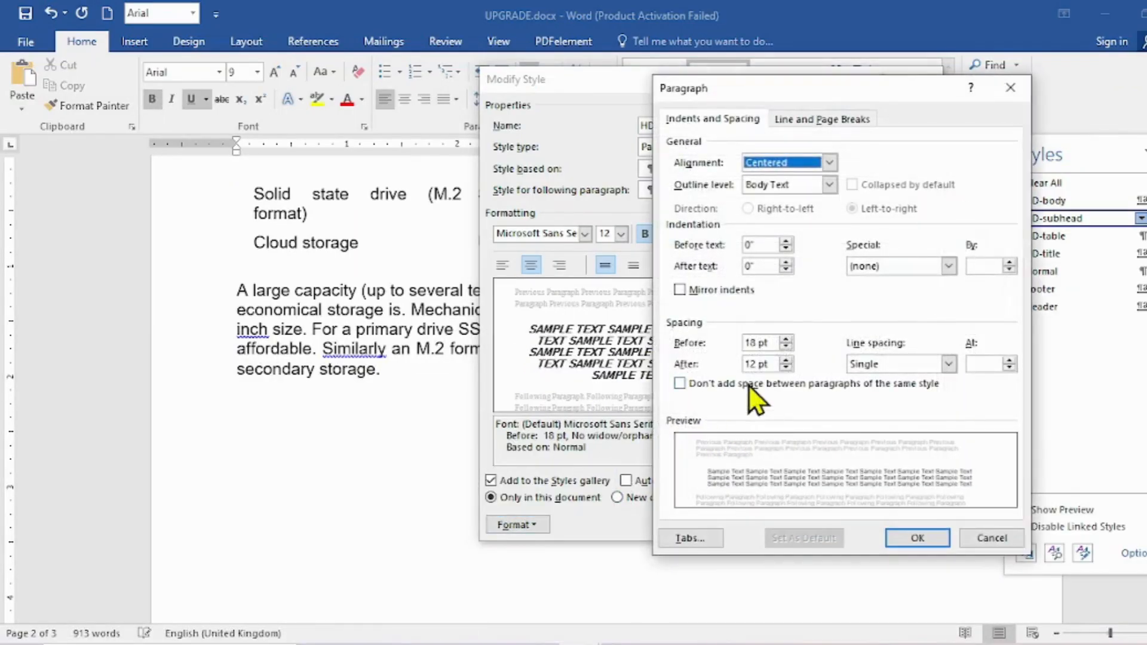
double_click(750, 343)
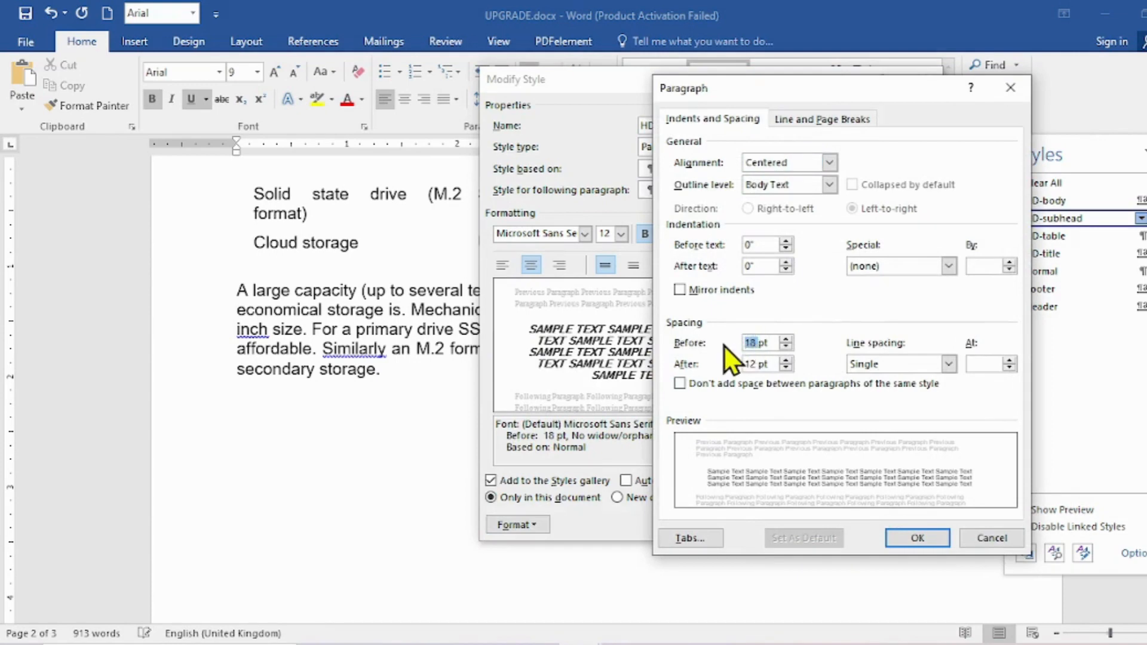
text(0)
double_click(751, 364)
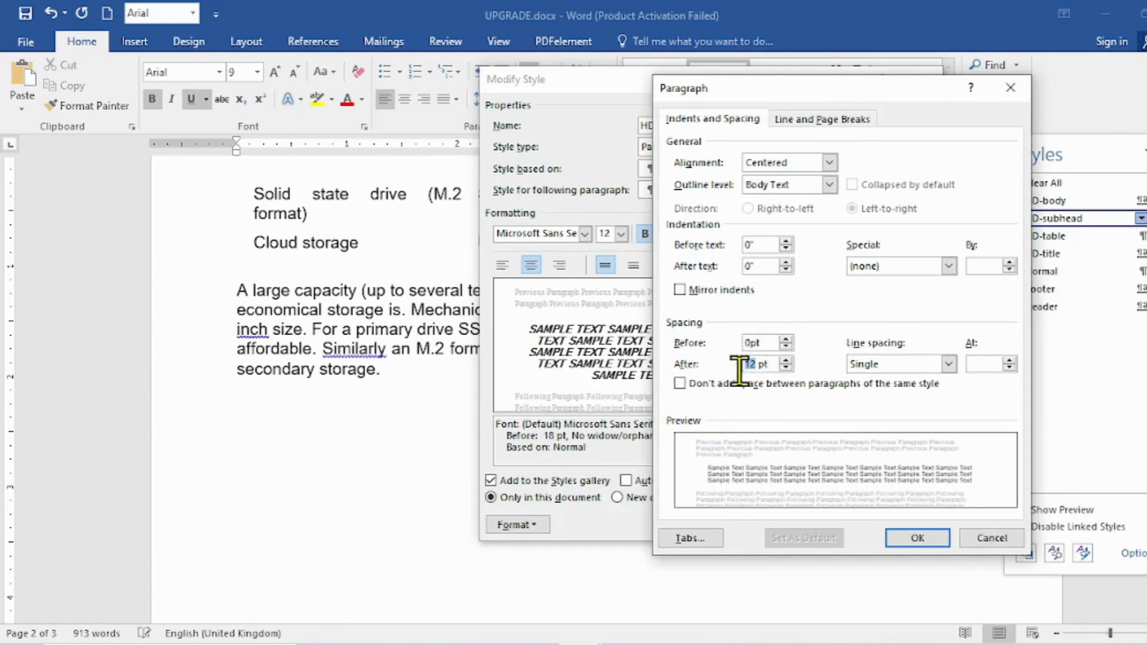
text(9)
click(915, 538)
click(840, 527)
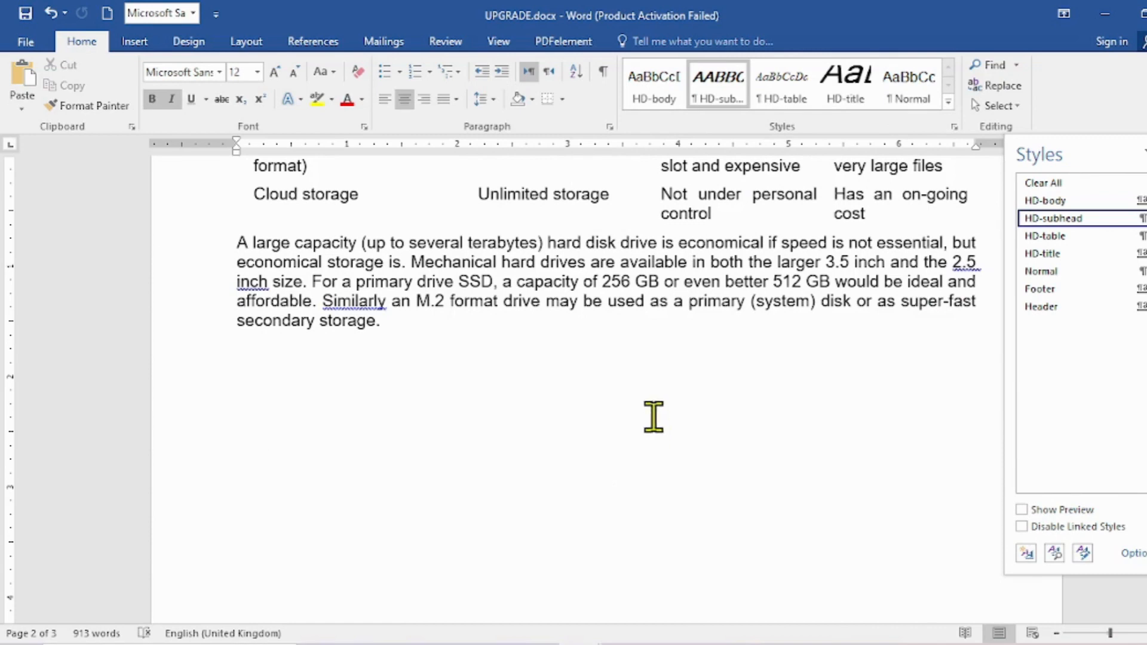
Save UPGRADE.docx with the modified HD-subhead style and check Question 8 in the PDF.
click(360, 462)
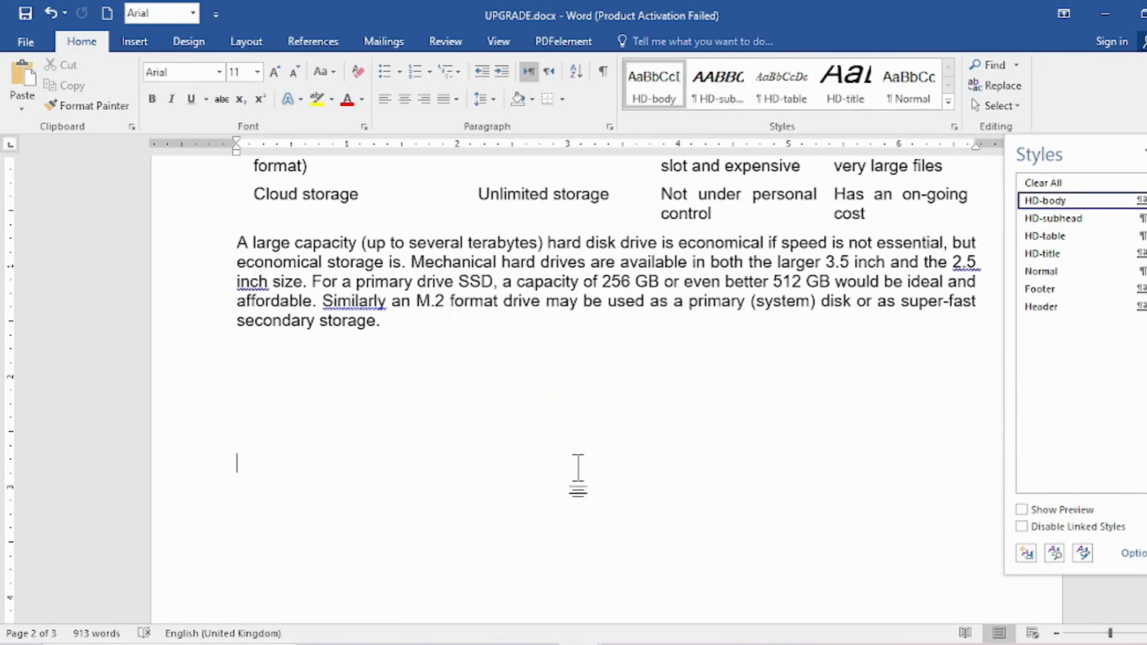
click(24, 17)
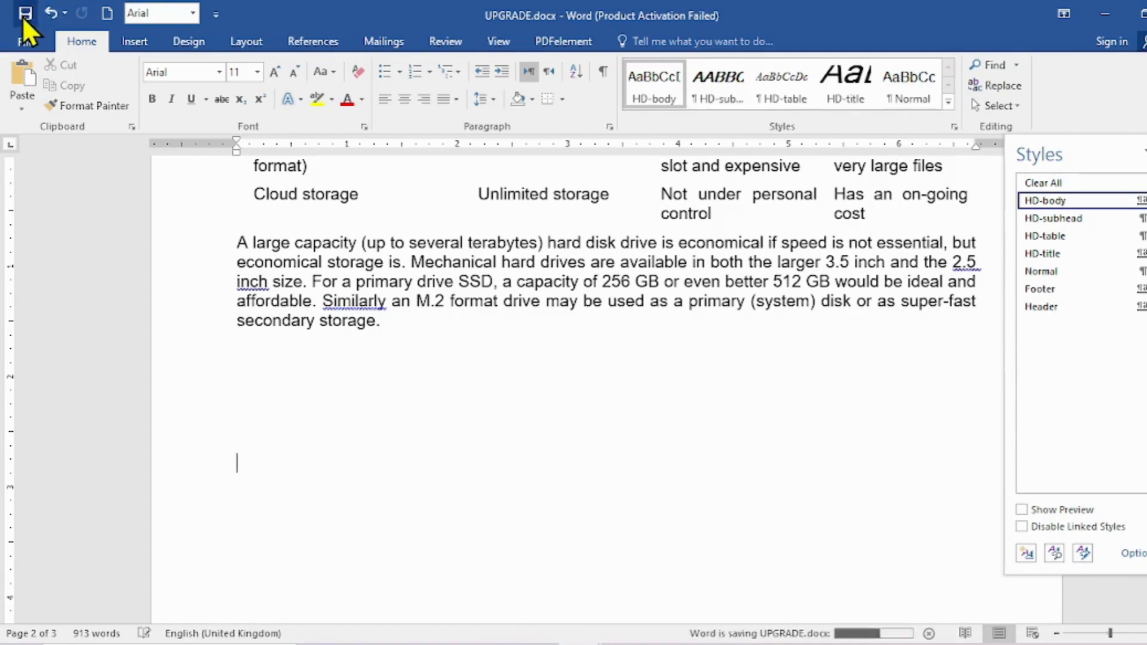
key(alt+Tab)
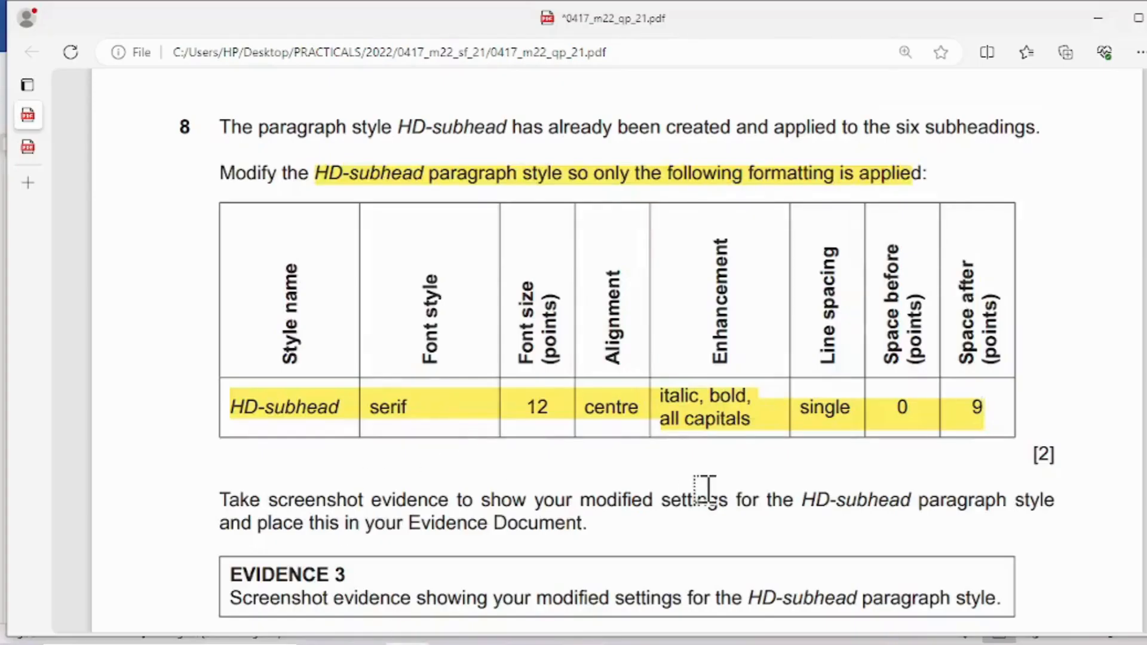
scroll(705, 490, down, 2)
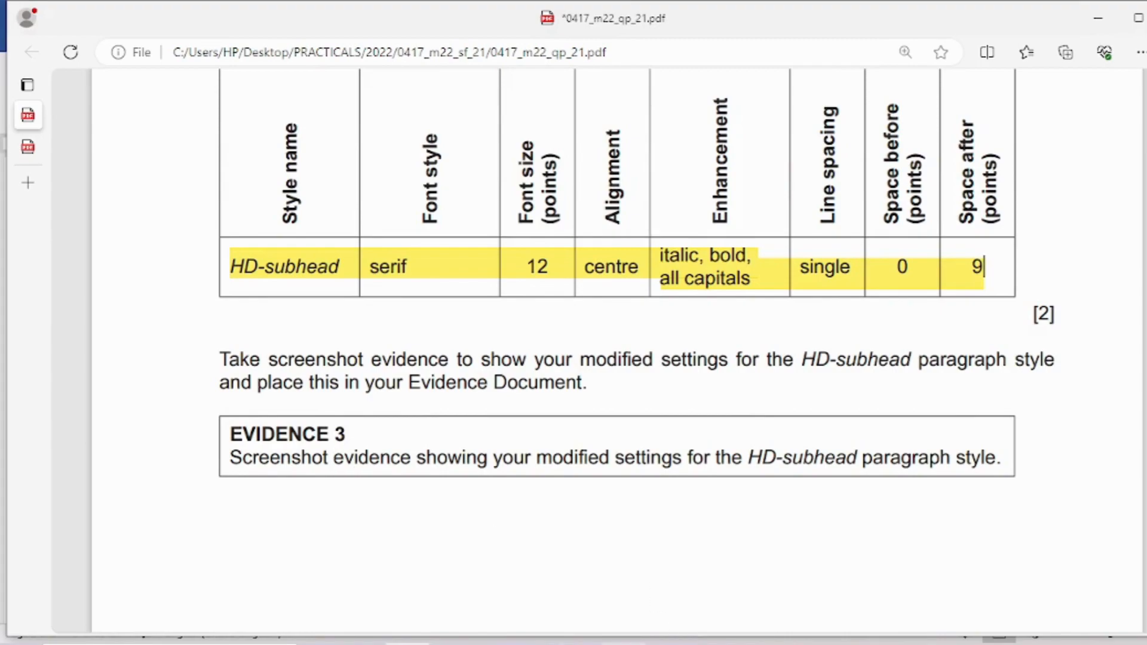
click(653, 602)
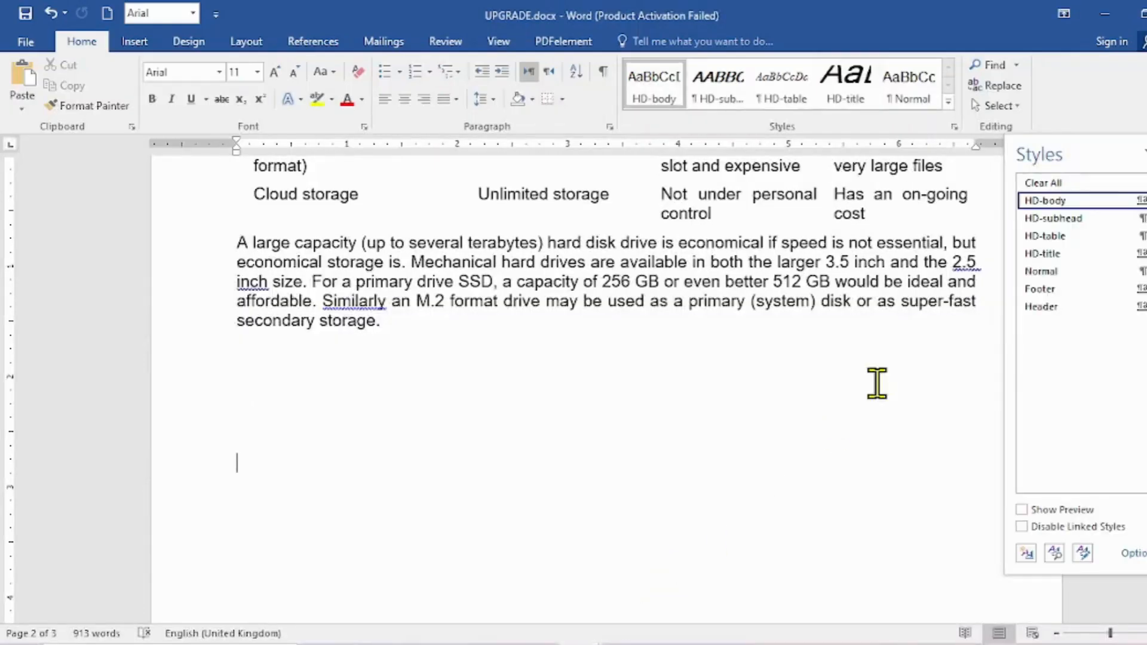
Open HD-subhead's Modify Style and Font dialogs and arrange them side by side.
click(1068, 219)
right_click(1062, 219)
click(961, 256)
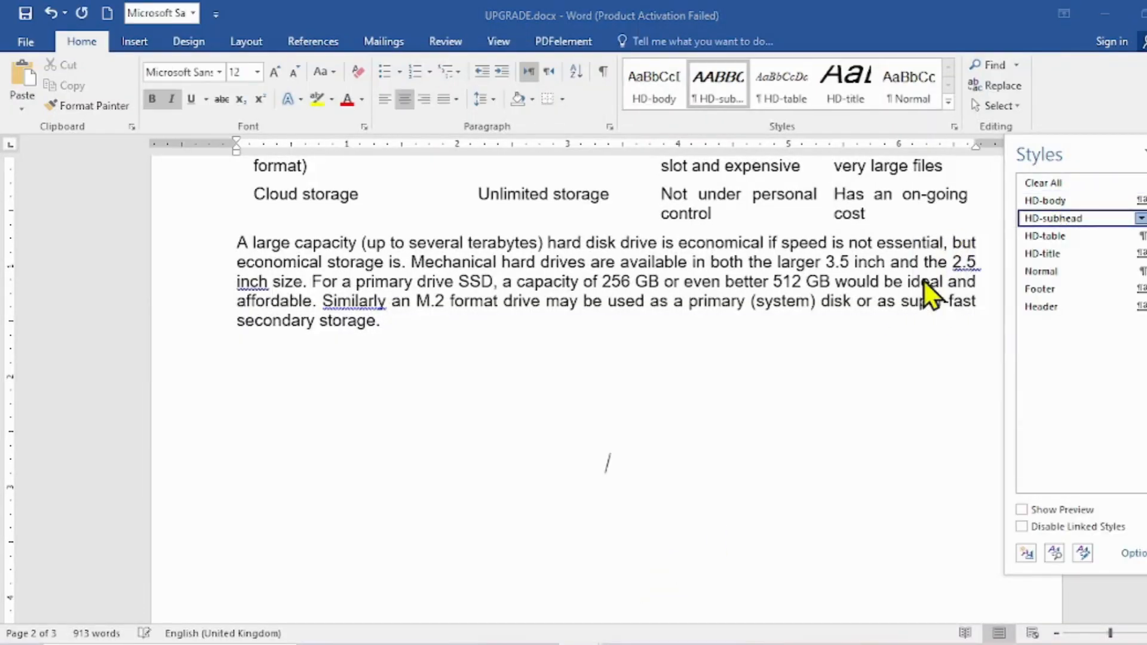
drag(666, 78, 354, 108)
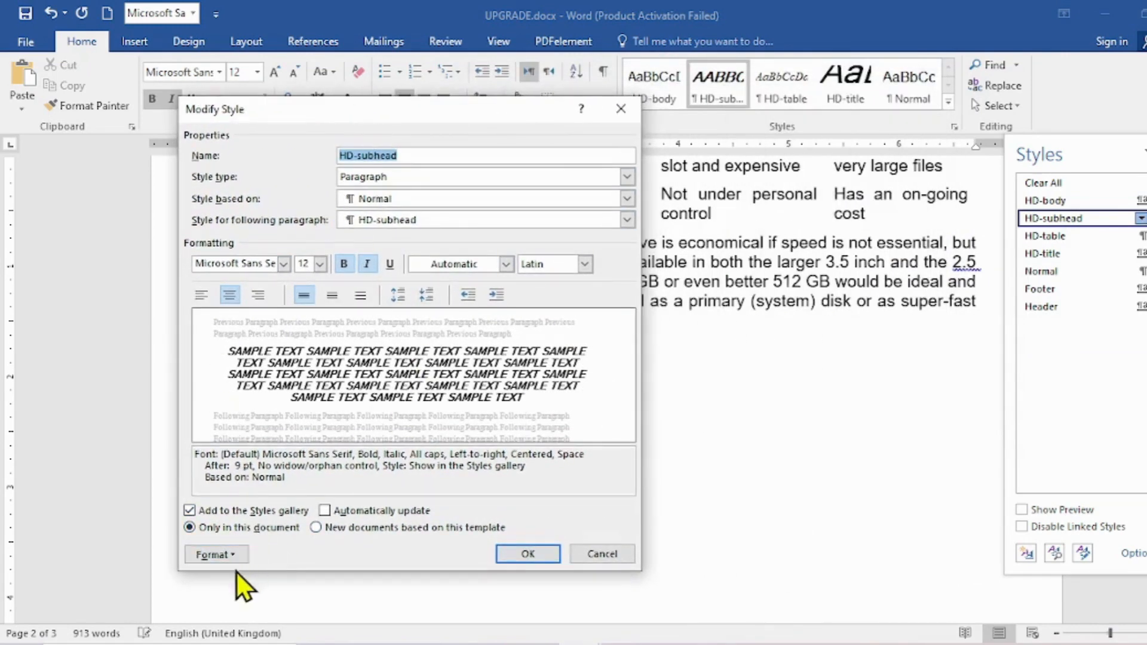
click(216, 554)
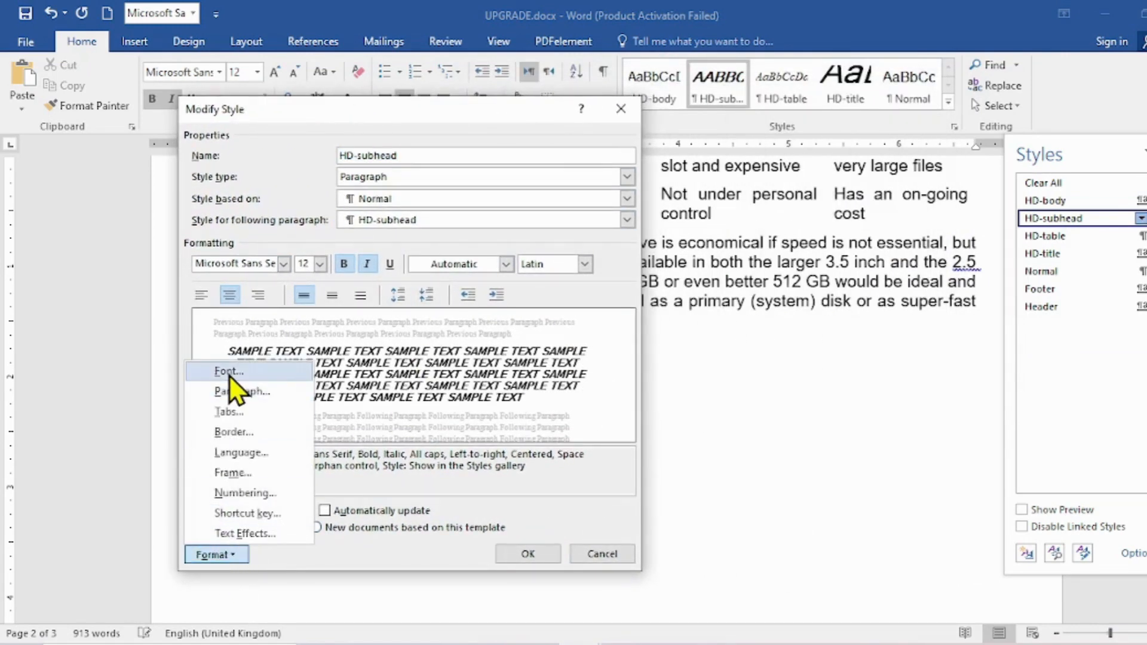
click(229, 377)
drag(884, 120, 804, 114)
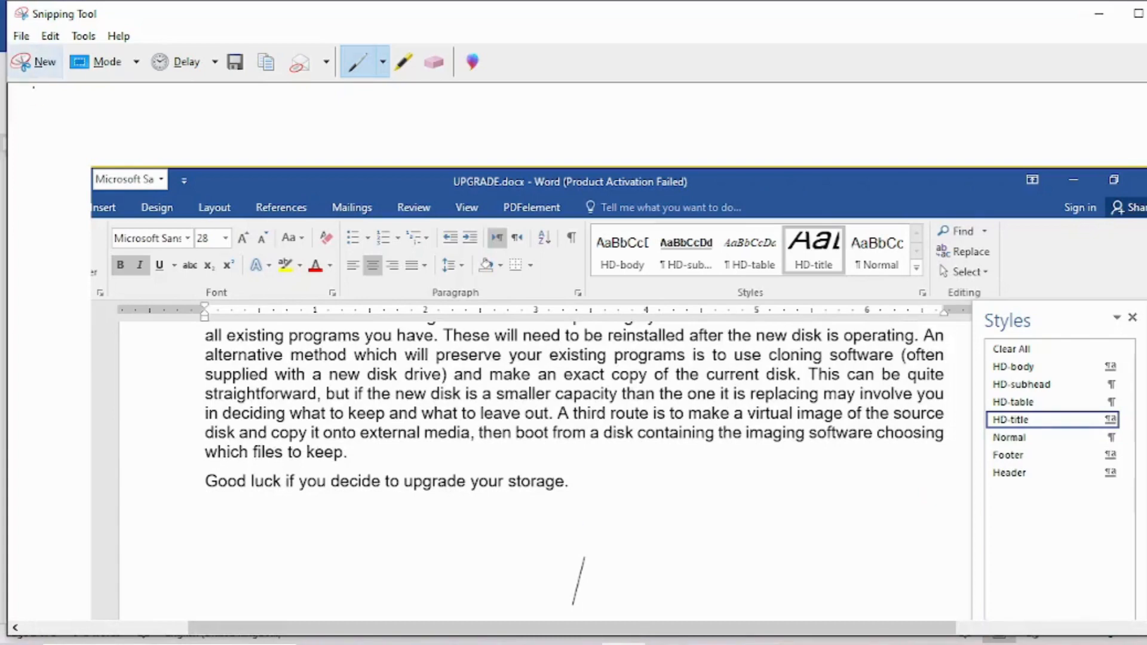
Snip a screenshot showing both dialogs, then close Font and Modify Style with OK.
click(25, 61)
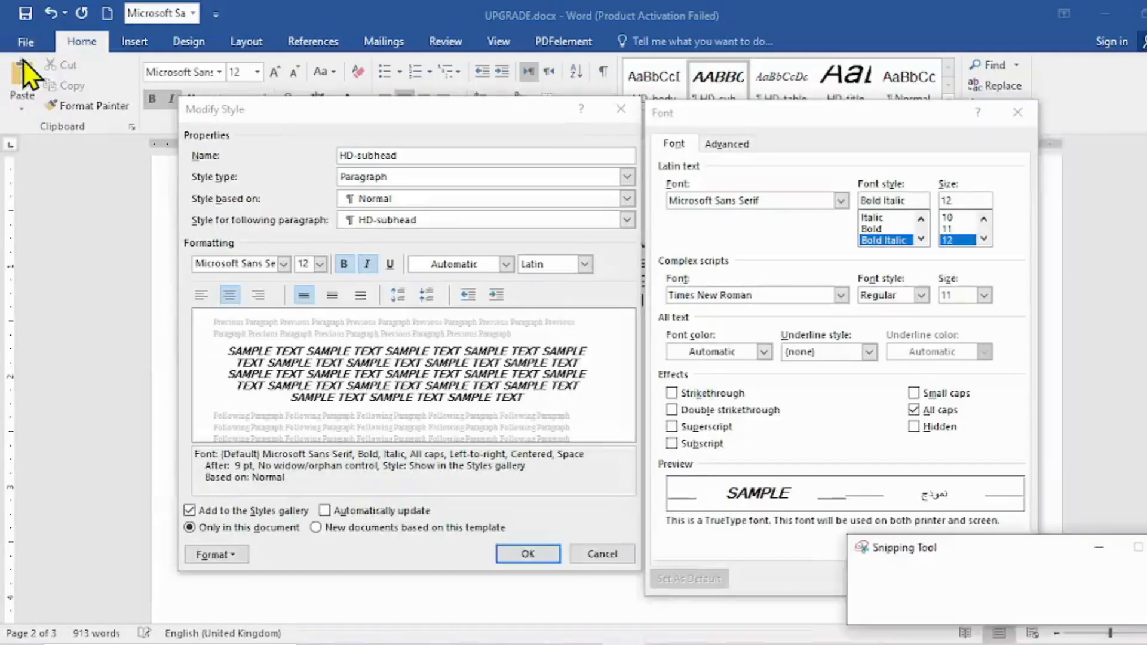
drag(98, 1, 1071, 608)
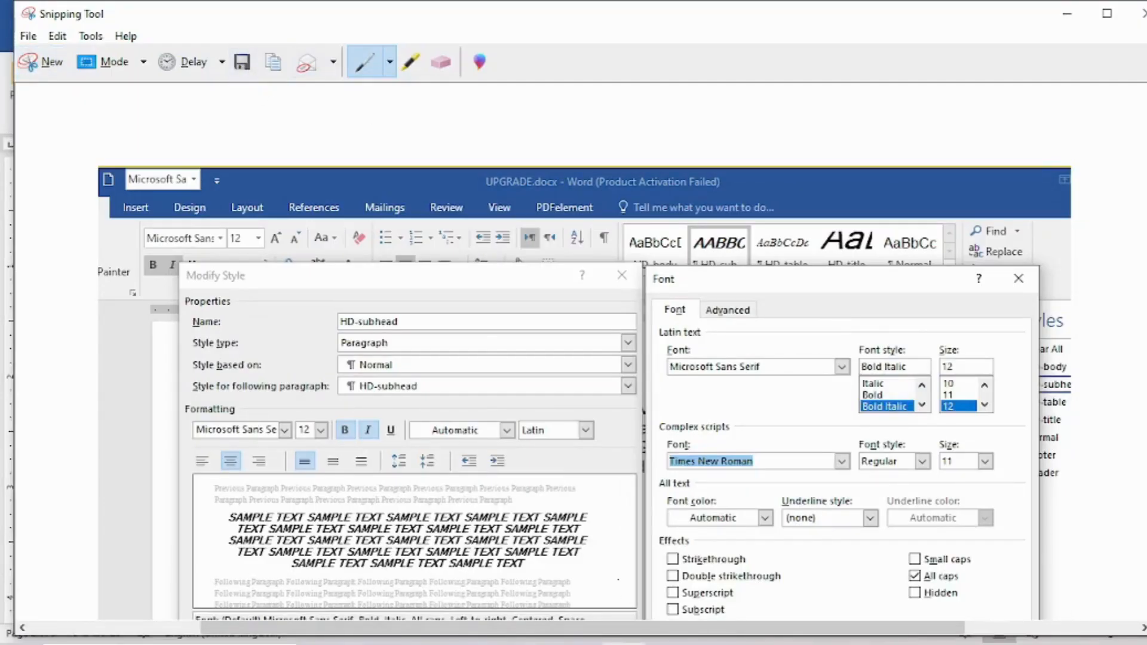
click(586, 644)
click(404, 564)
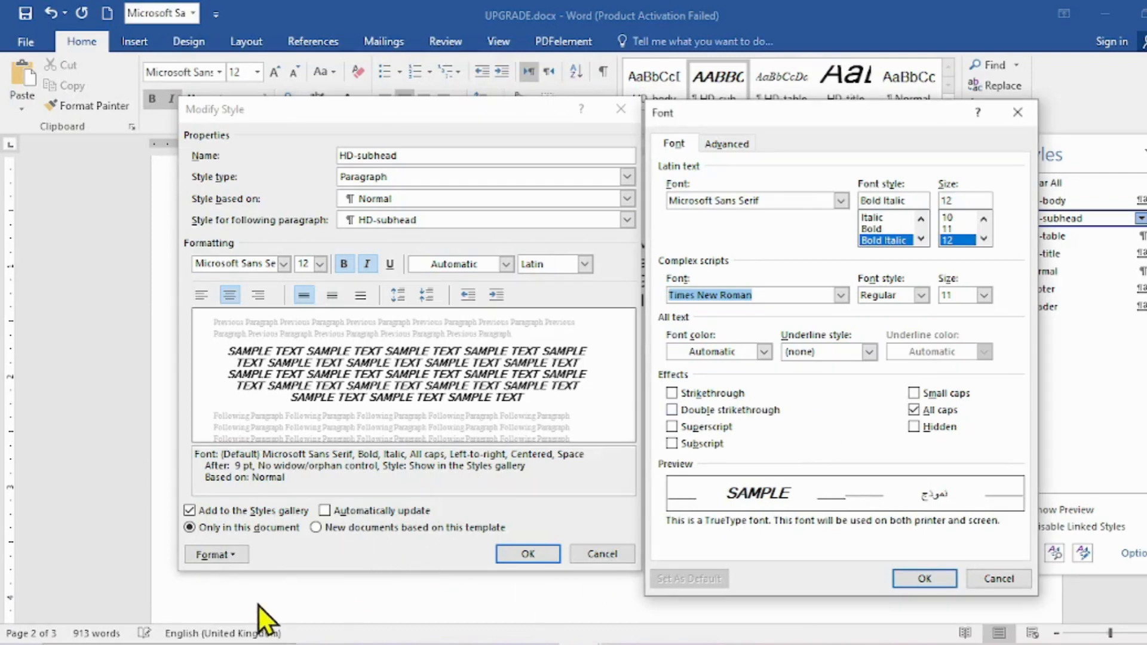
click(904, 573)
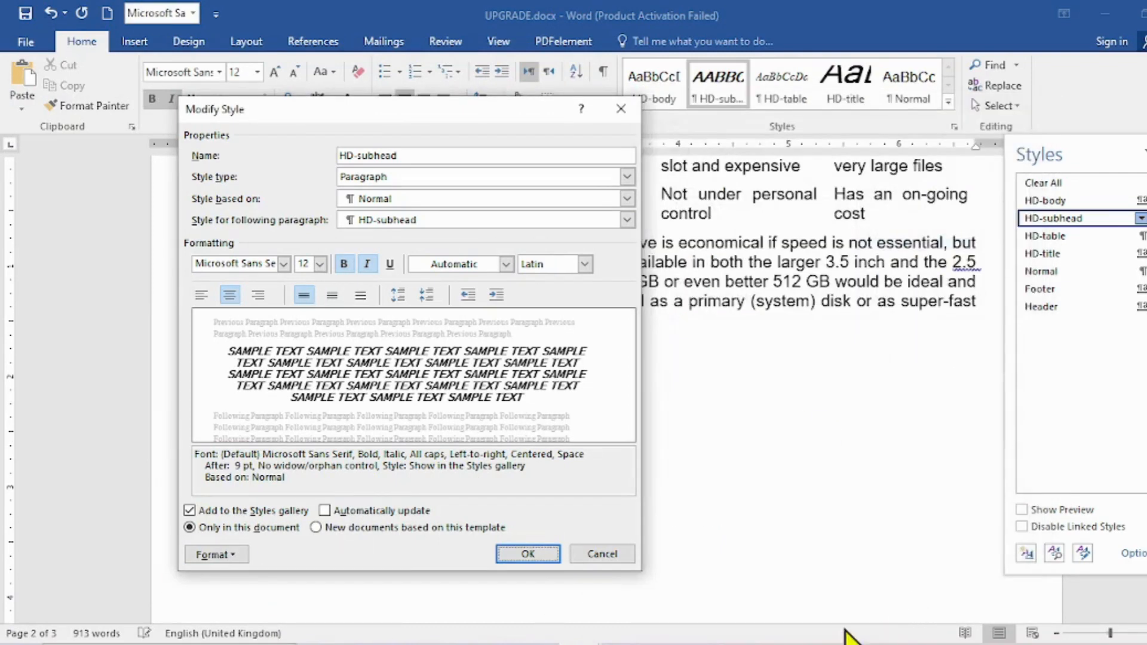
click(545, 555)
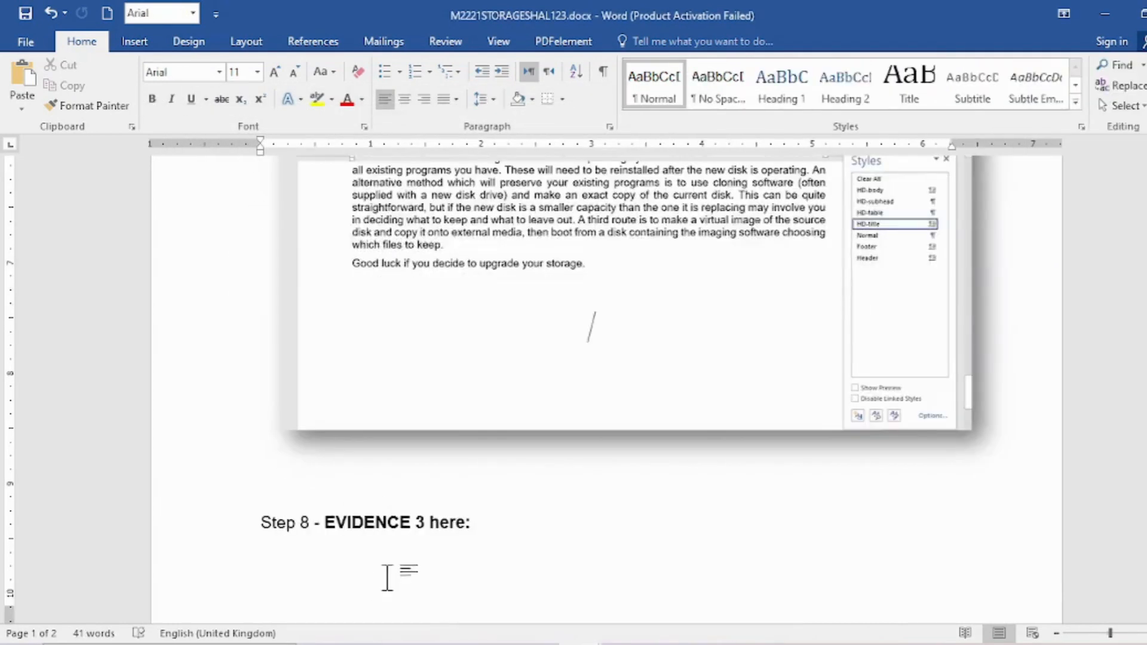
Paste the HD-subhead settings screenshot below 'Step 8 - EVIDENCE 3 here:' and select it.
scroll(229, 440, down, 3)
click(273, 412)
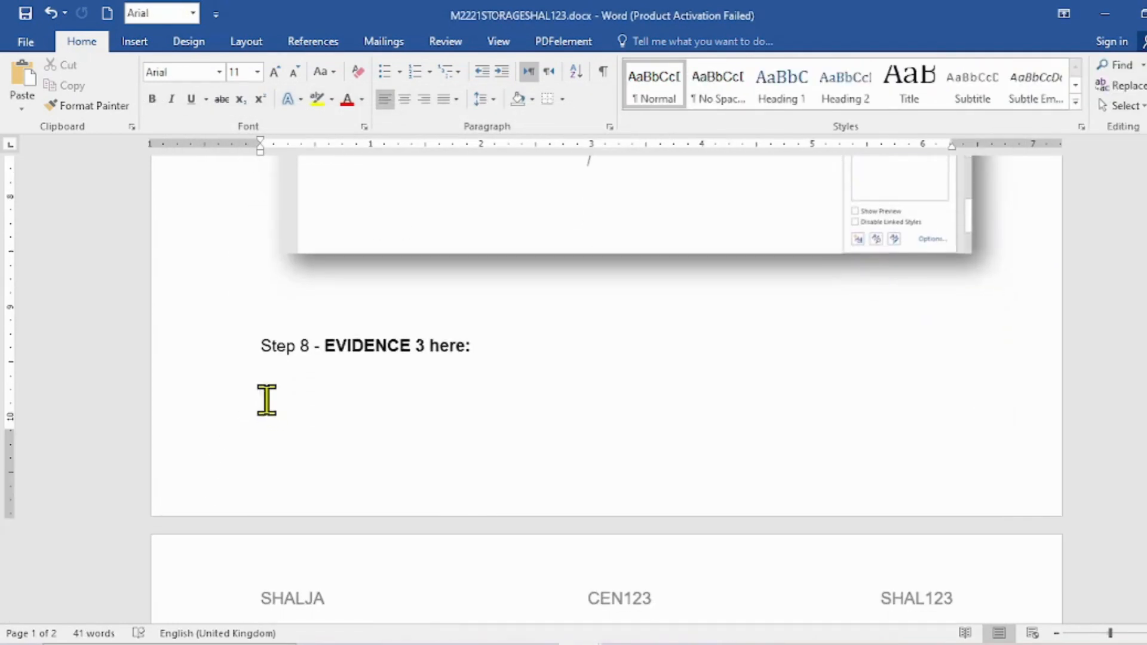
right_click(267, 401)
click(306, 470)
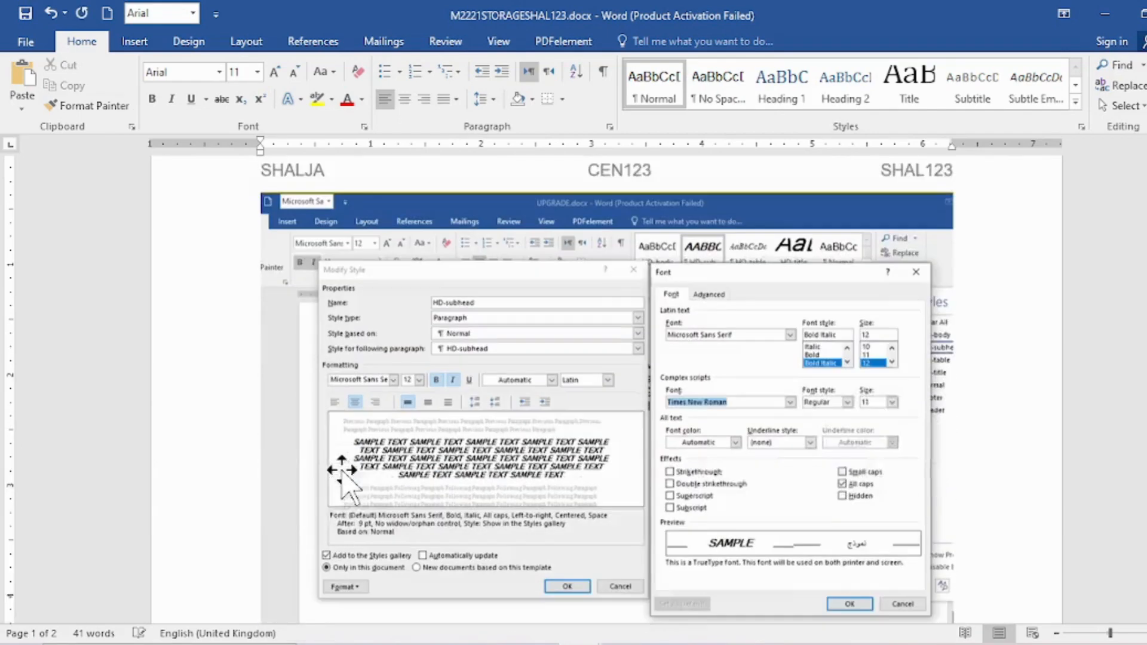
scroll(349, 481, down, 1)
click(546, 379)
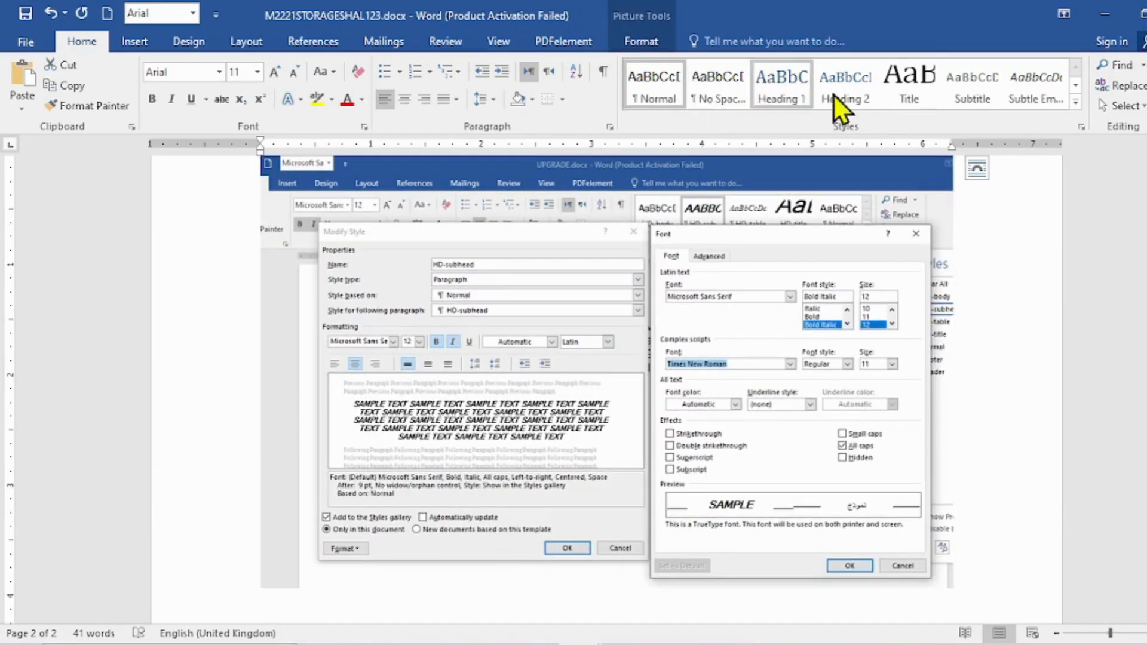
Save M2221STORAGESHAL123.docx and return to the exam question PDF.
click(635, 42)
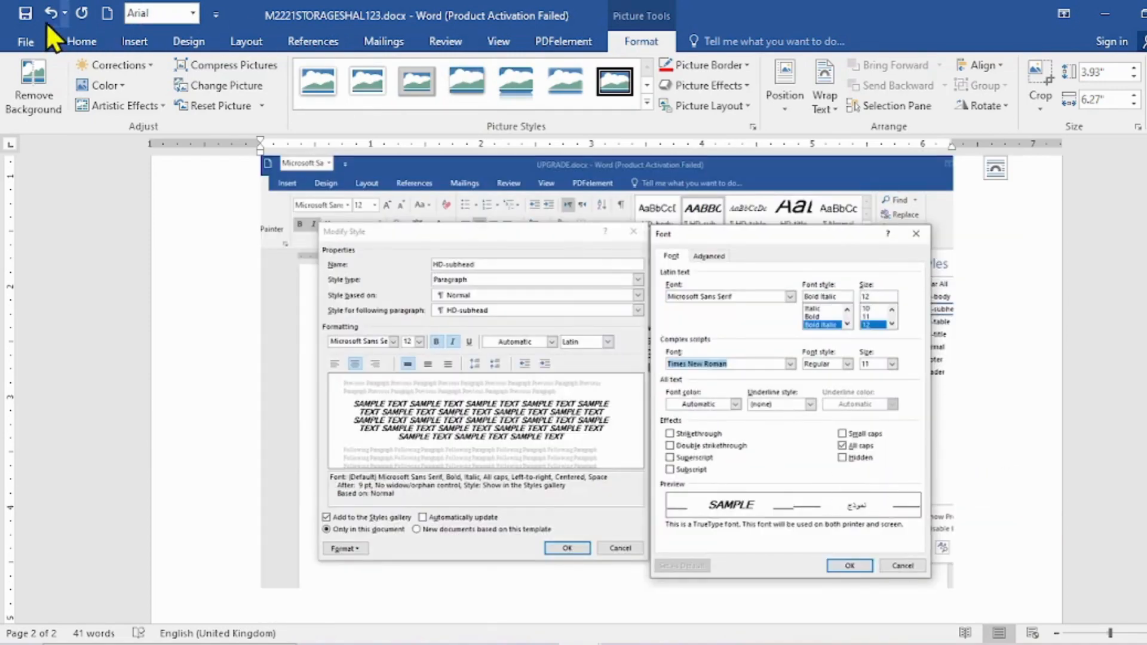
click(25, 14)
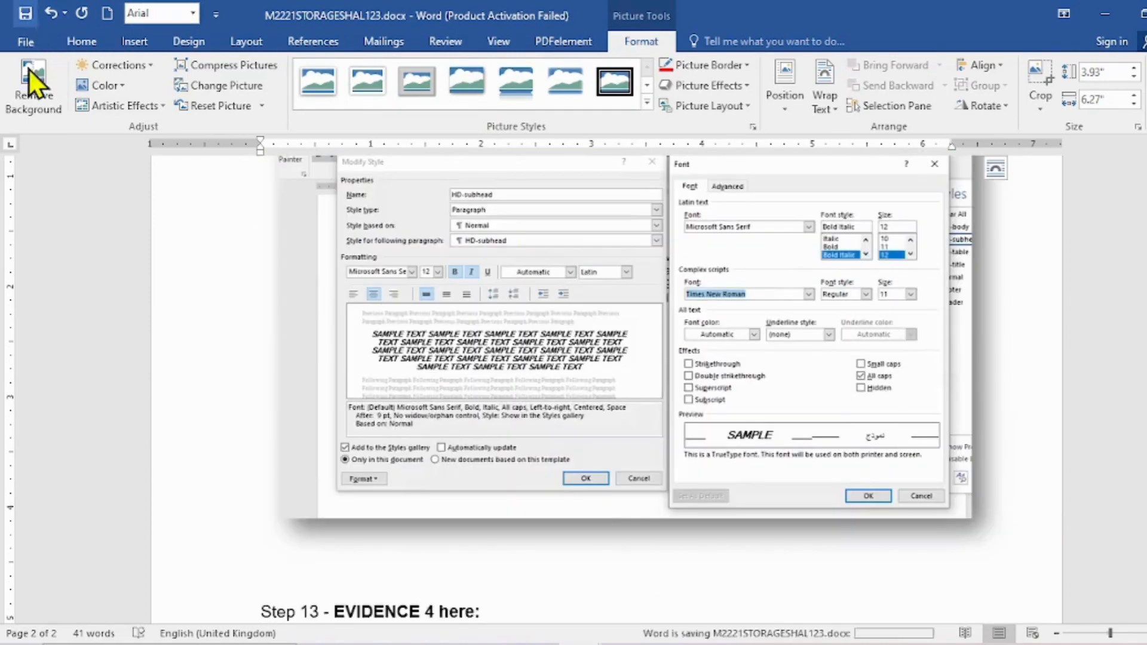
click(394, 644)
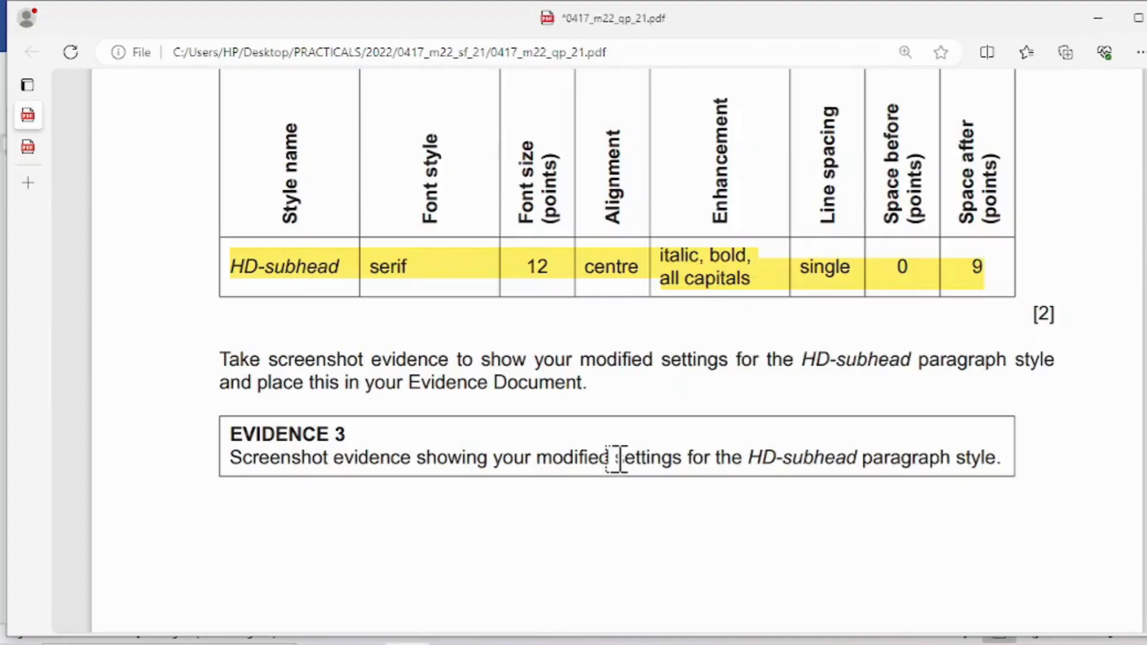
Highlight question 8's 'Take screenshot evidence' instruction and EVIDENCE 3 box in yellow.
scroll(617, 457, down, 2)
mouse_move(213, 216)
mouse_down()
mouse_move(617, 310)
mouse_move(1005, 313)
mouse_up()
scroll(1005, 314, down, 5)
scroll(893, 418, up, 9)
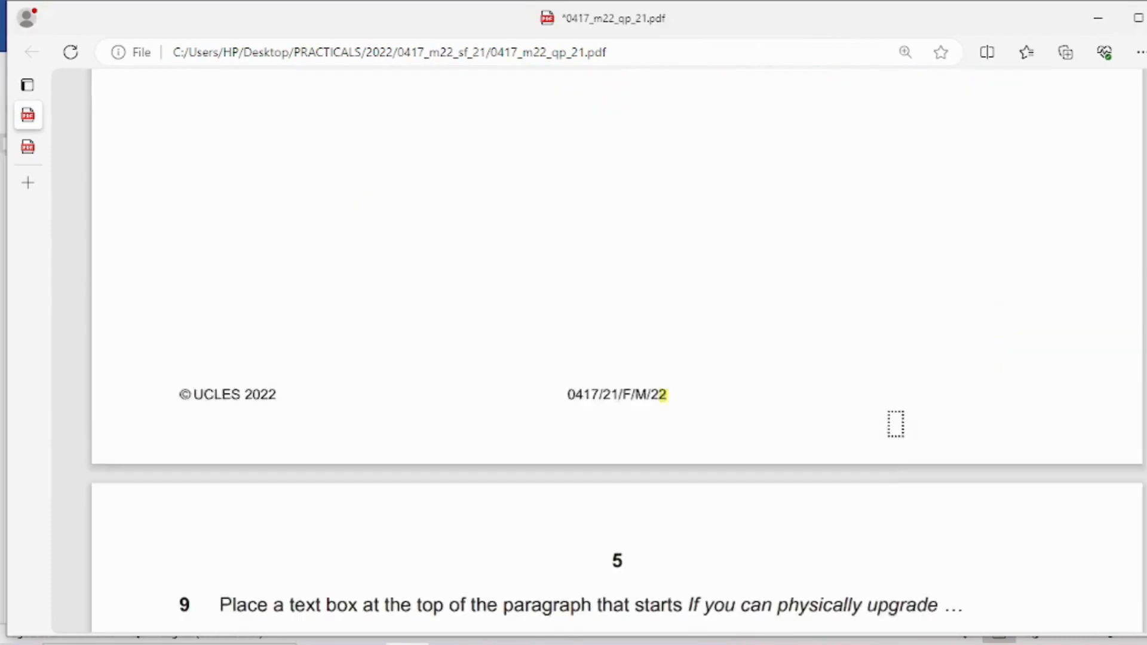
scroll(281, 484, down, 3)
scroll(245, 502, down, 1)
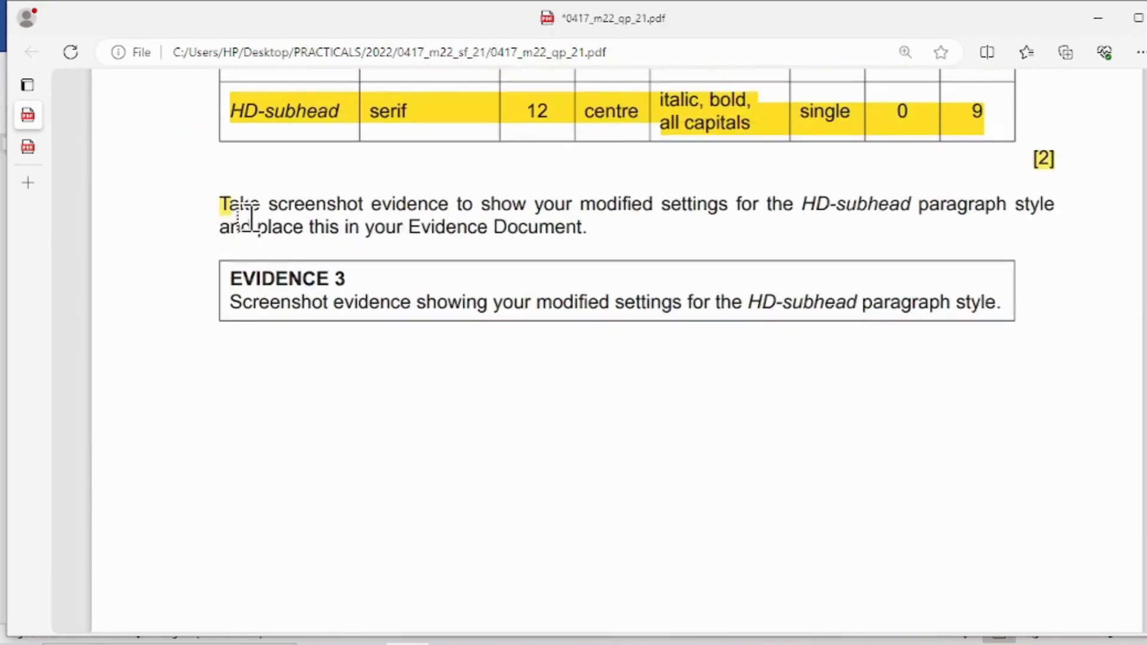
mouse_move(239, 205)
mouse_down()
mouse_move(743, 302)
mouse_move(997, 302)
mouse_up()
Scroll down to question 11 on page 6.
scroll(776, 377, down, 10)
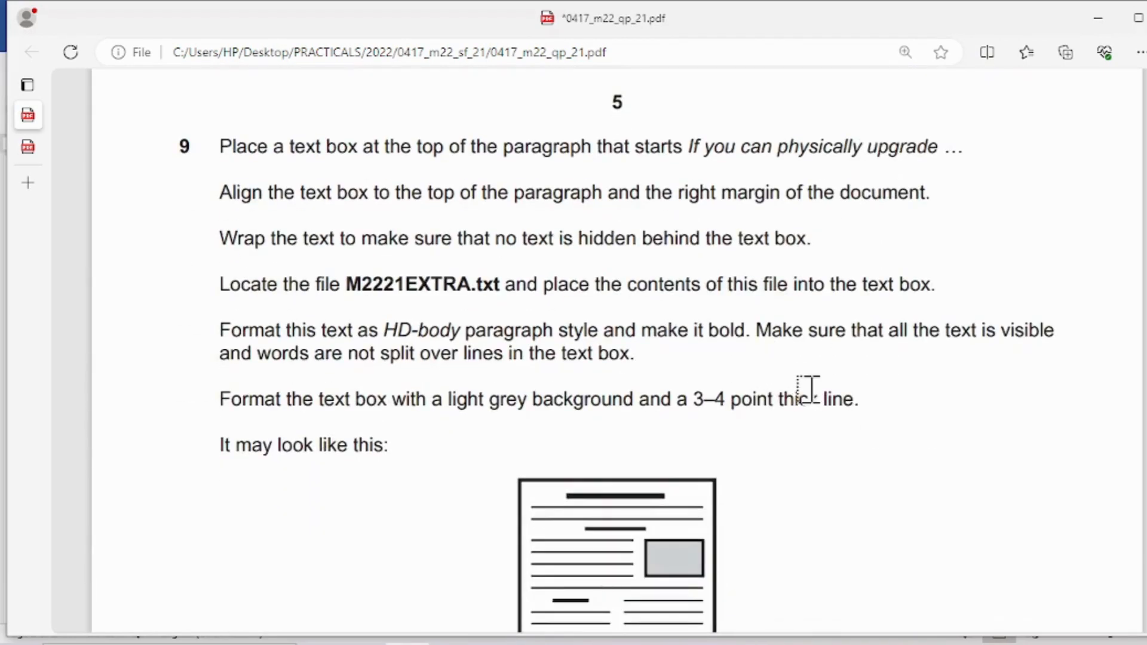
scroll(930, 335, down, 10)
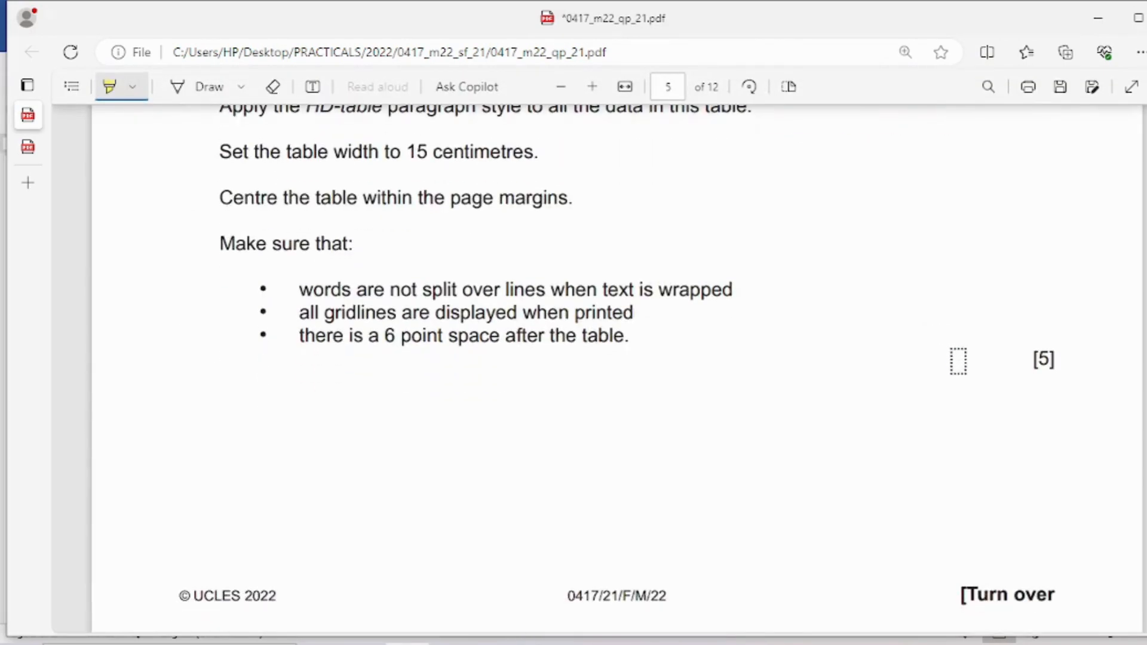
scroll(958, 361, down, 8)
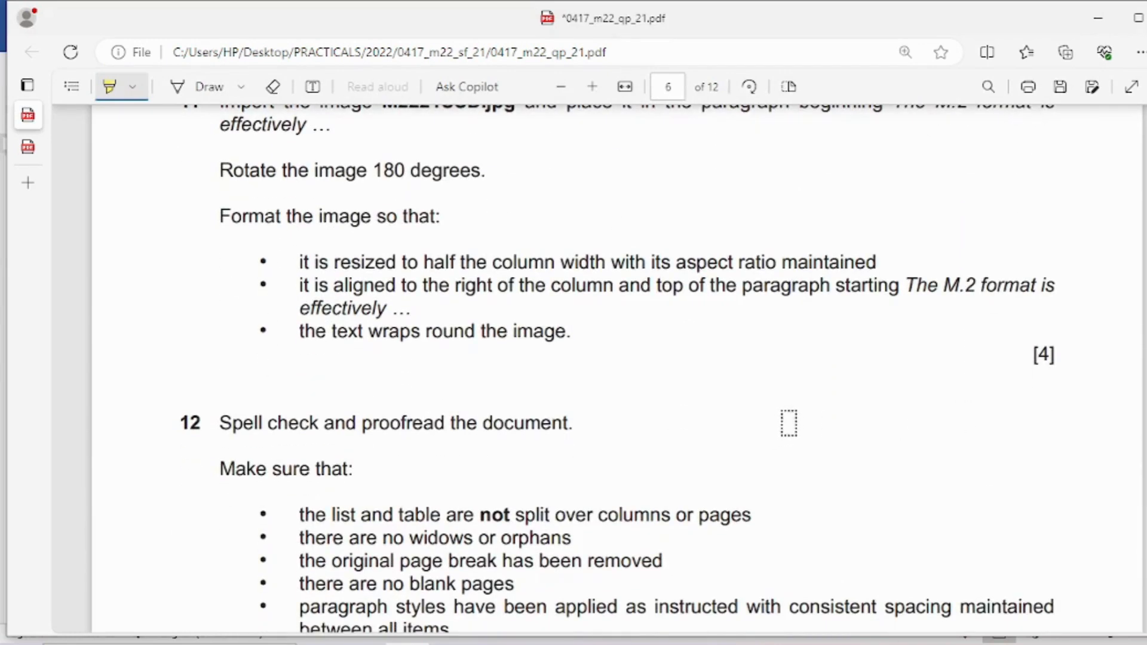
scroll(789, 423, up, 10)
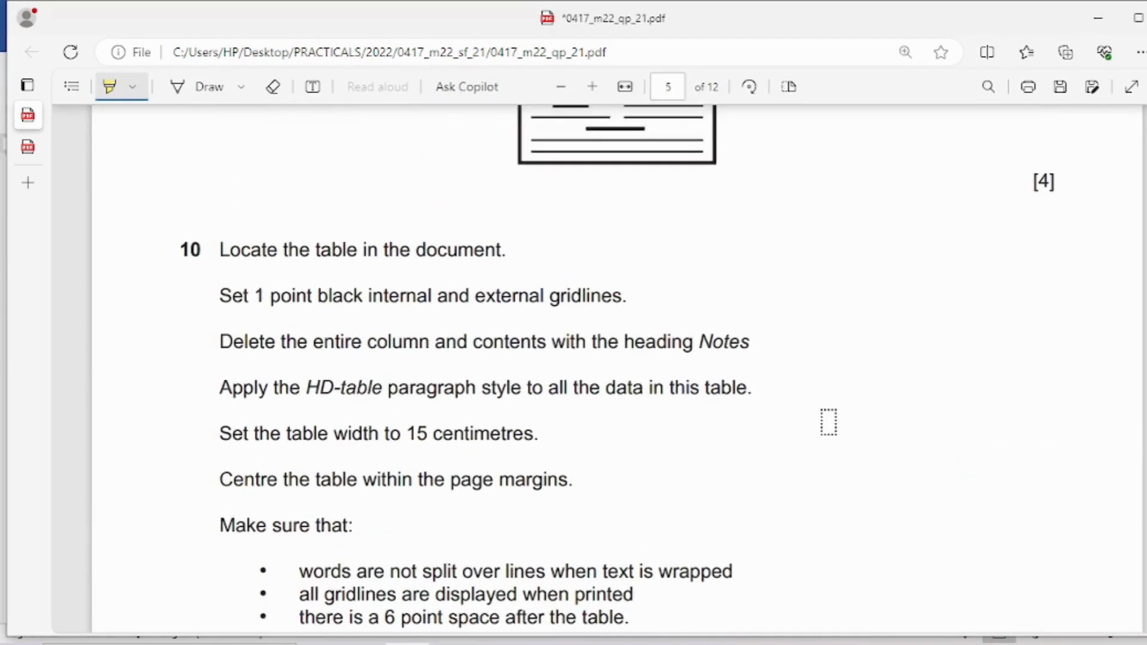
scroll(687, 416, down, 8)
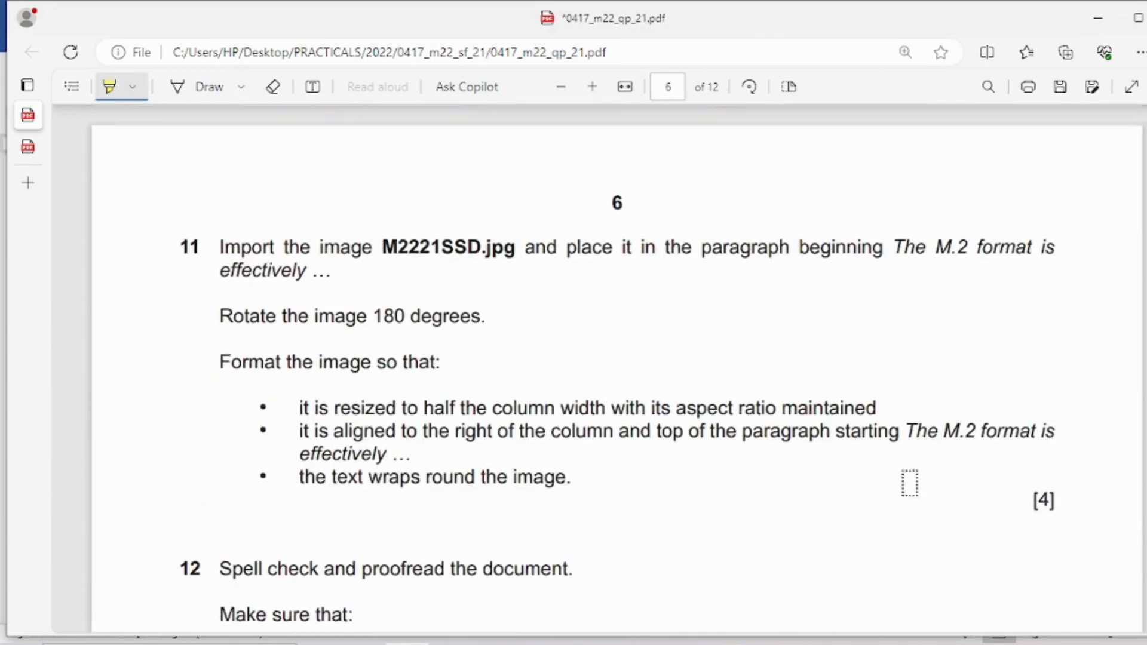